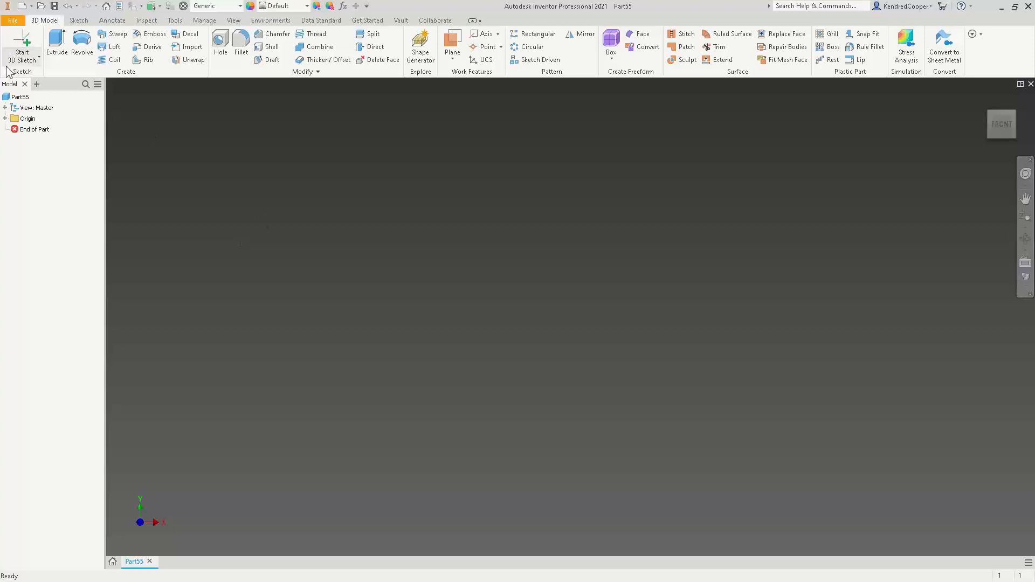
# - Start a new 2D sketch on the XY plane
pyautogui.click(38, 56)
pyautogui.click(43, 82)
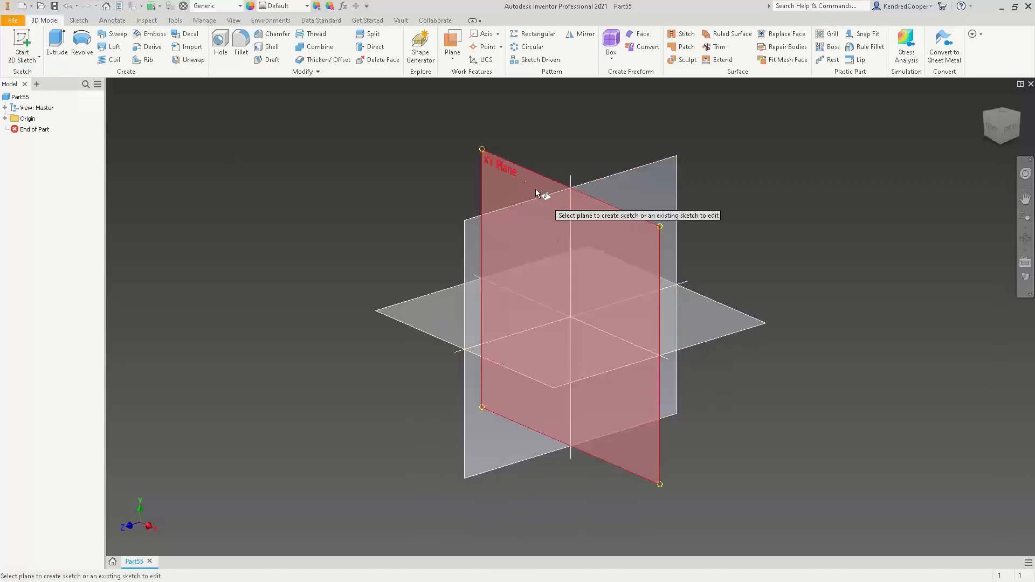
pyautogui.click(542, 186)
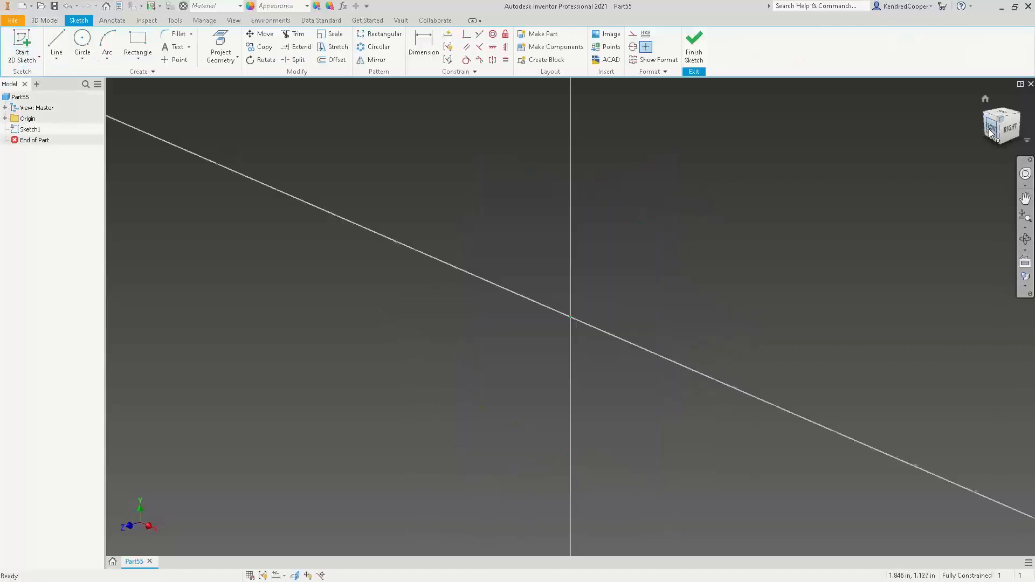
# - Draw a two-point rectangle in the sketch, above and to the right of the origin
pyautogui.click(138, 43)
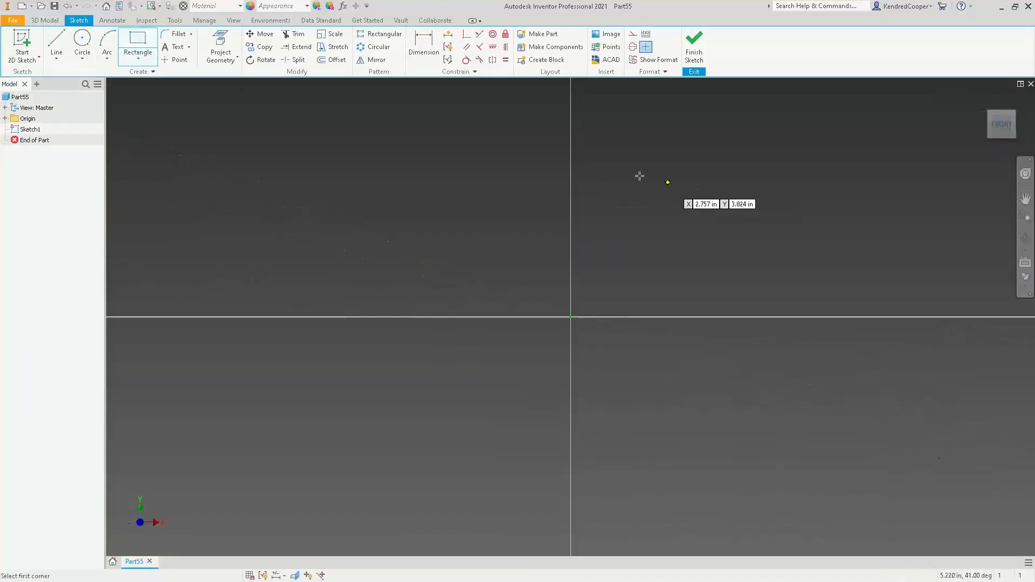
pyautogui.click(609, 152)
pyautogui.click(788, 267)
pyautogui.moveTo(851, 287); pyautogui.dragTo(740, 340, button='middle')
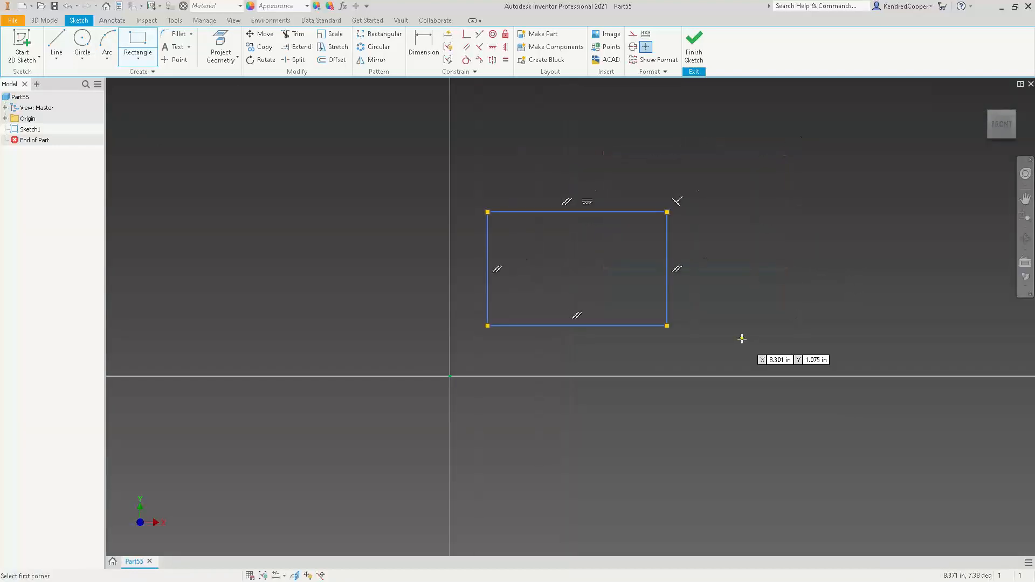
# - Finish the sketch and extrude the rectangle 1 in as a surface instead of a solid
pyautogui.click(694, 42)
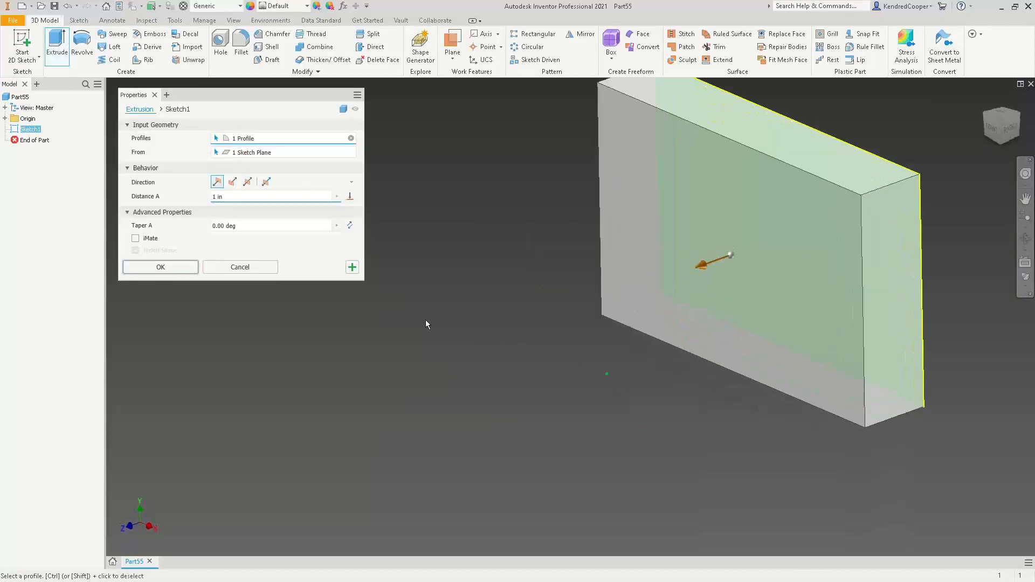
pyautogui.click(343, 110)
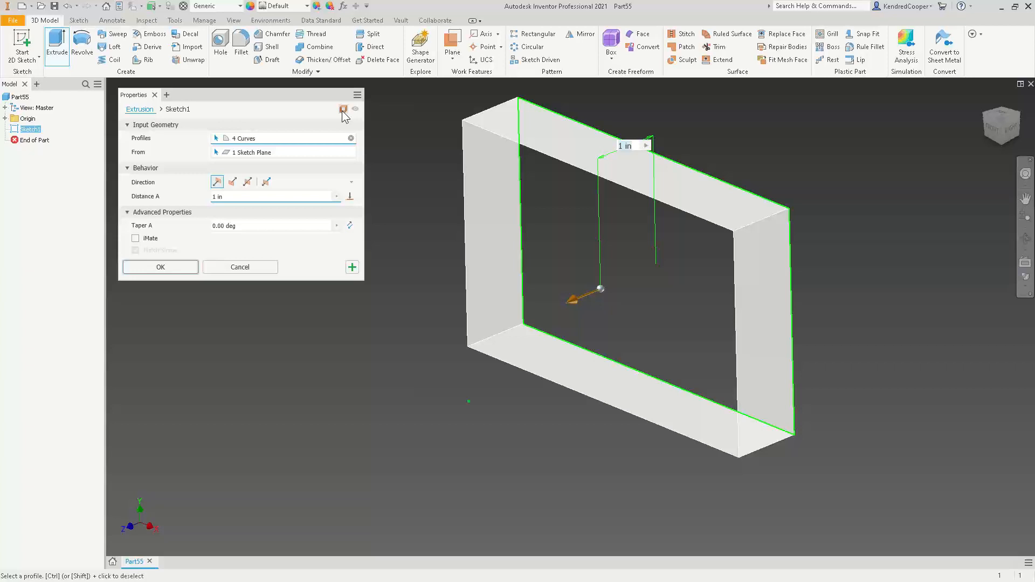
pyautogui.click(169, 269)
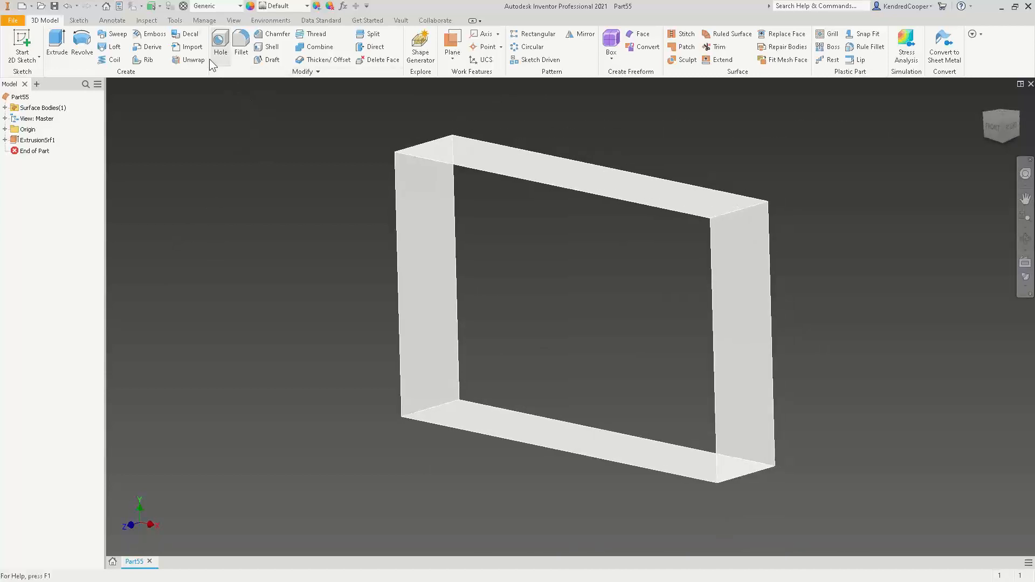
# - Update and check the physical properties of the surface part in its iProperties
pyautogui.click(119, 8)
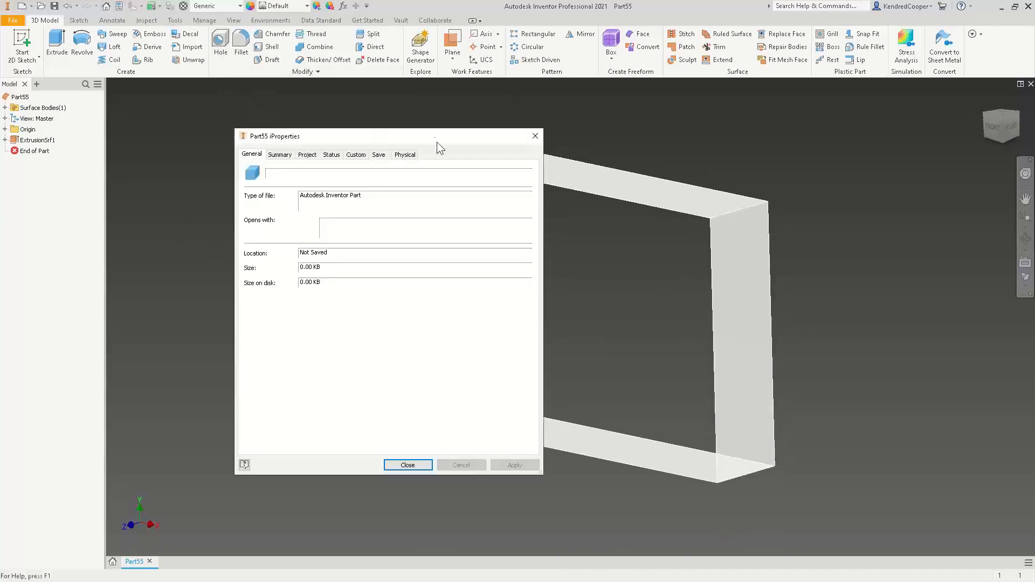
pyautogui.click(404, 154)
pyautogui.click(446, 179)
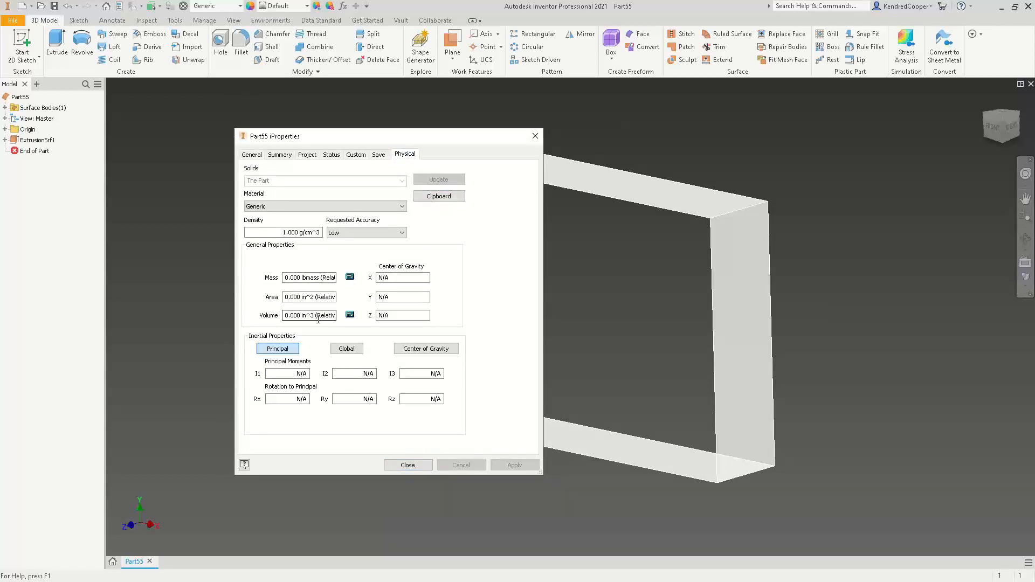
pyautogui.click(413, 465)
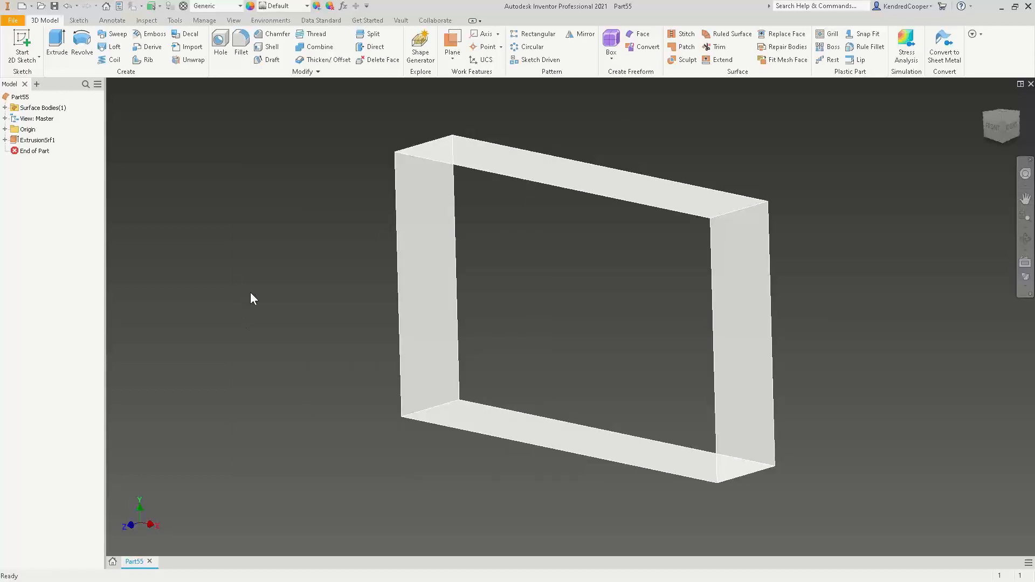
# - Display the part's center of gravity for inspection and hide it again
pyautogui.click(232, 21)
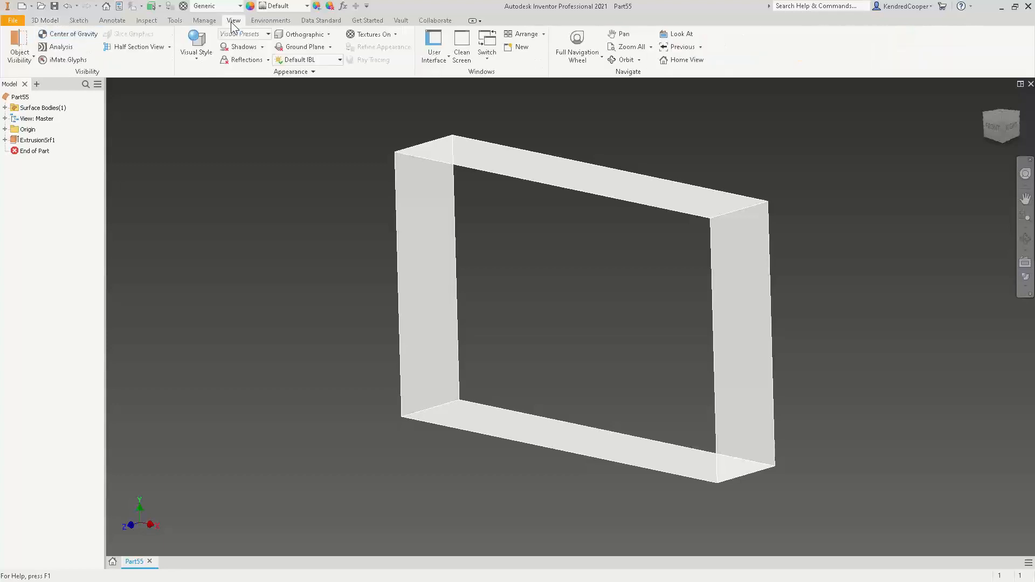
pyautogui.click(69, 33)
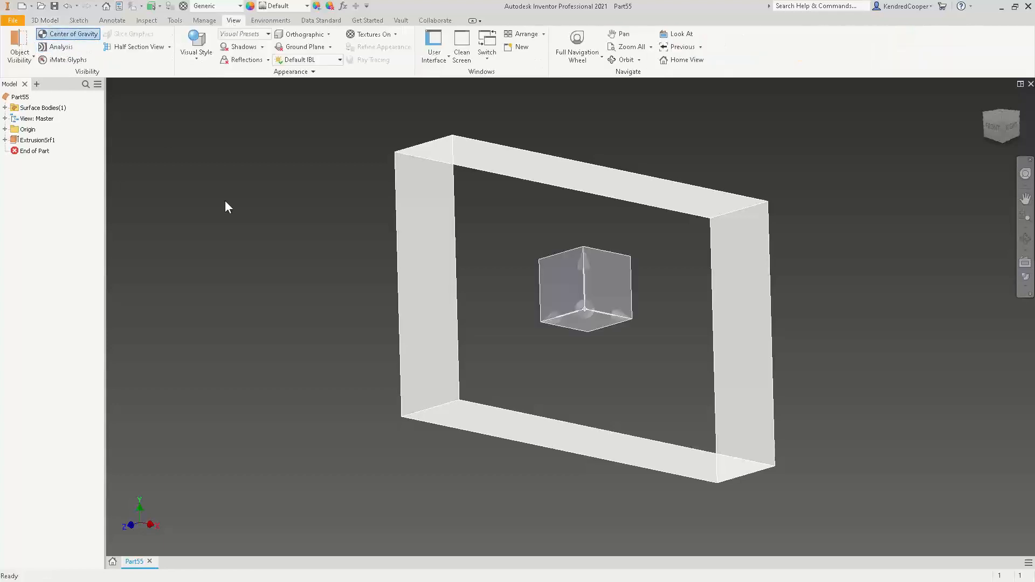
pyautogui.click(74, 35)
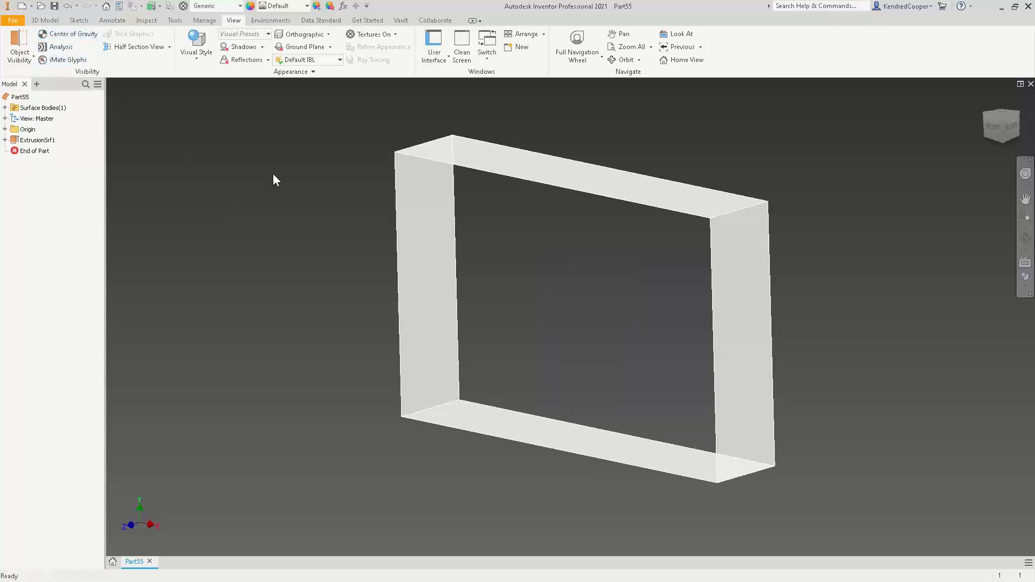
# - Undo back through the surface extrusion into the sketch and delete the whole rectangle
pyautogui.click(67, 6)
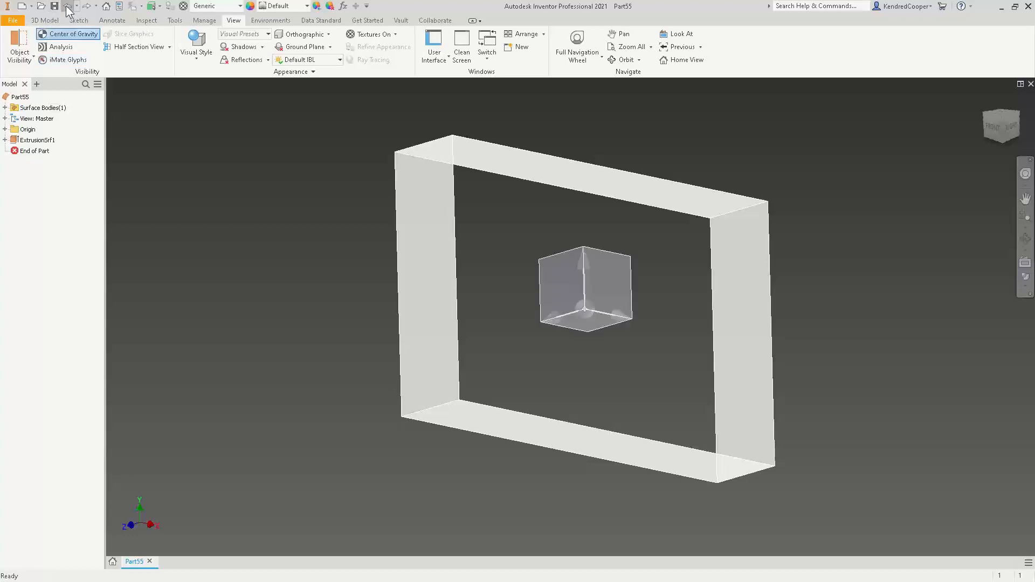
pyautogui.click(68, 7)
pyautogui.click(67, 6)
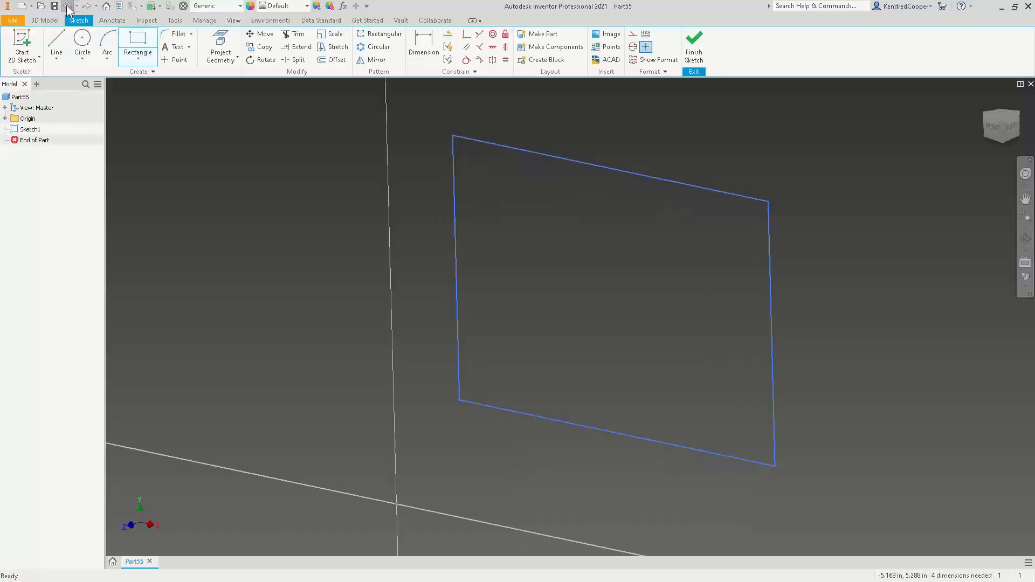
pyautogui.moveTo(856, 157); pyautogui.dragTo(427, 443)
pyautogui.press('Delete')
# - Sketch an open four-line profile with a vertical left side about 2.64 in long and a gap at the upper-left corner, and finish the sketch
pyautogui.click(56, 43)
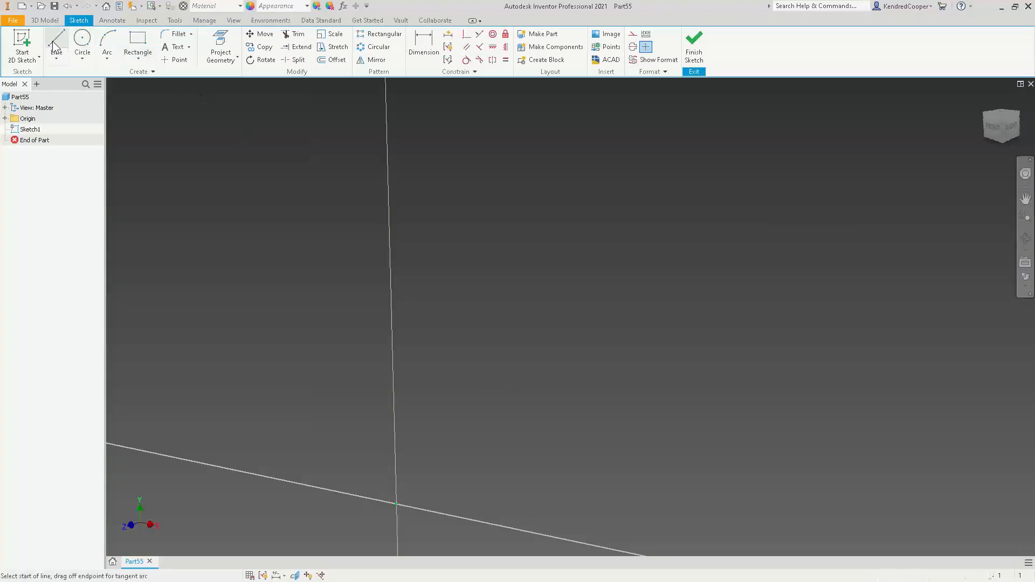
pyautogui.click(525, 211)
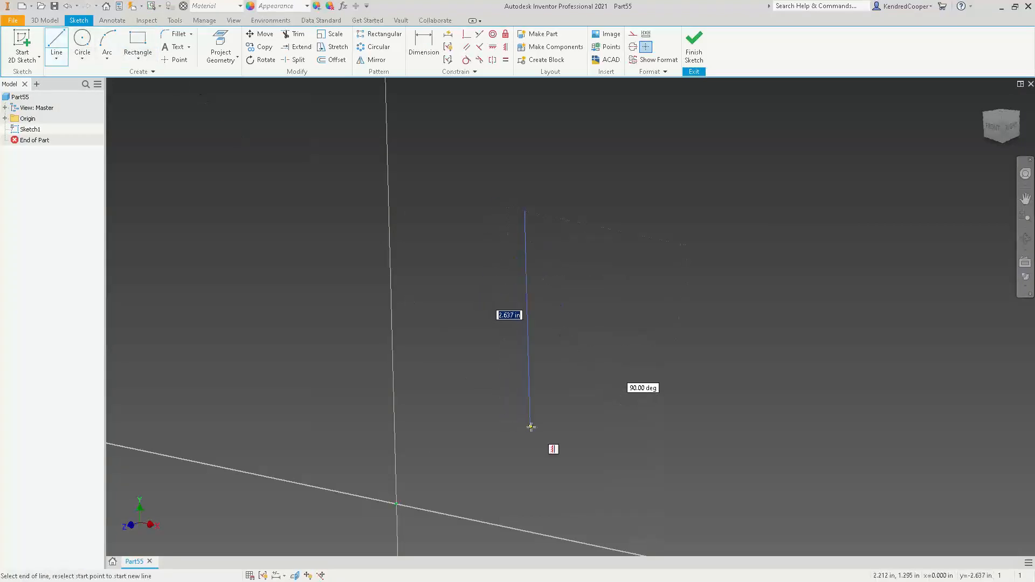
pyautogui.click(530, 427)
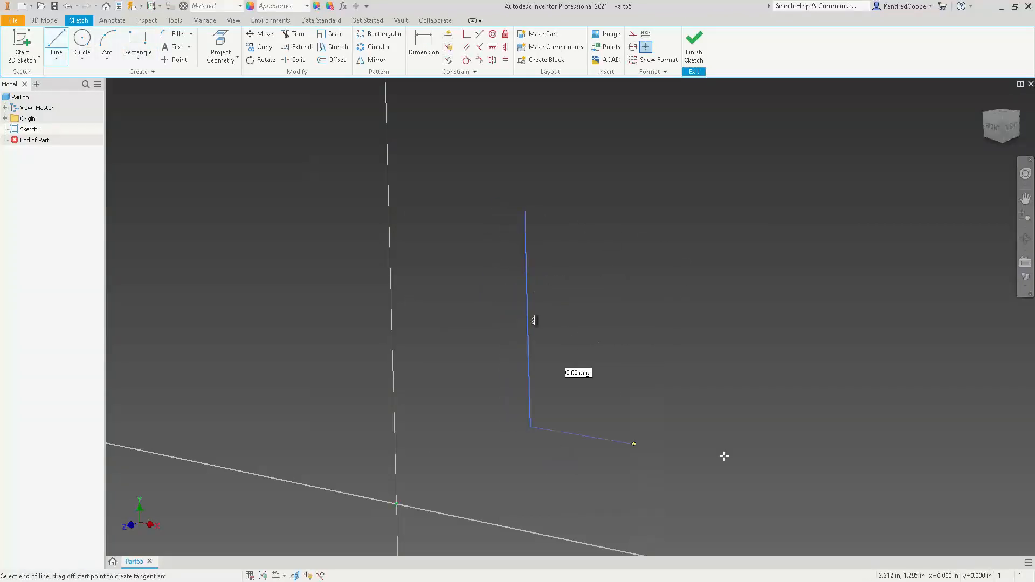
pyautogui.click(859, 495)
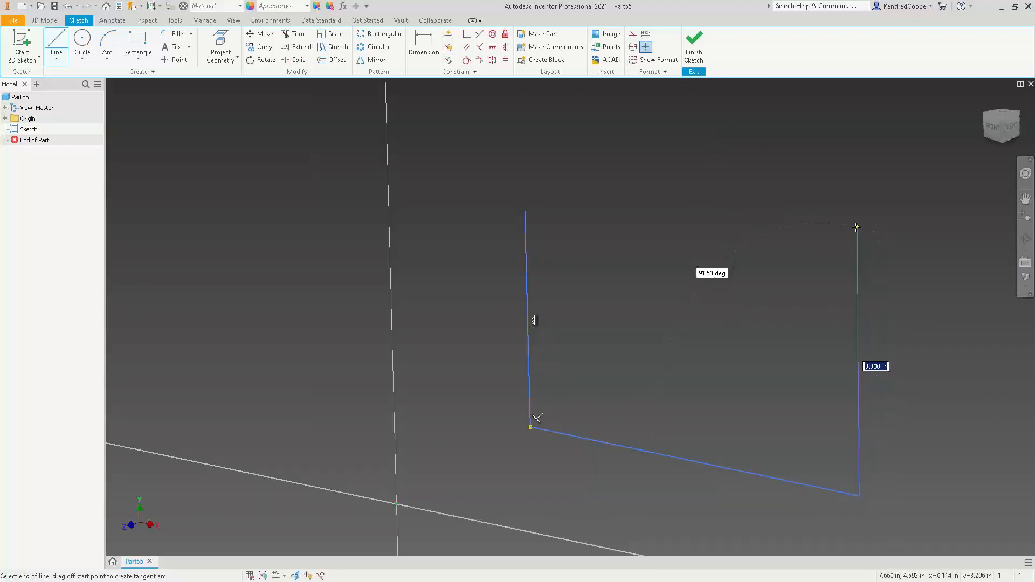
pyautogui.click(853, 238)
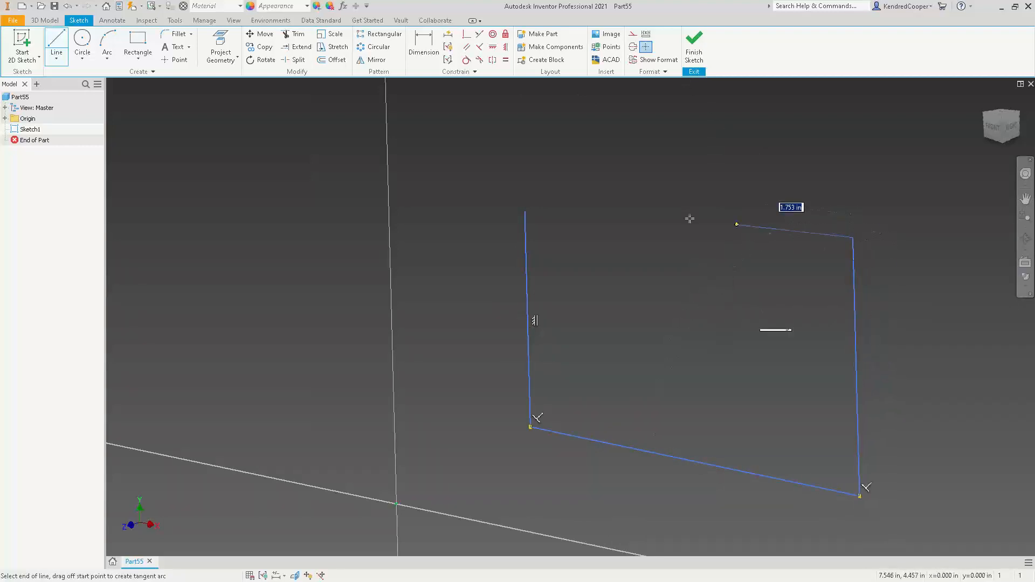
pyautogui.click(570, 206)
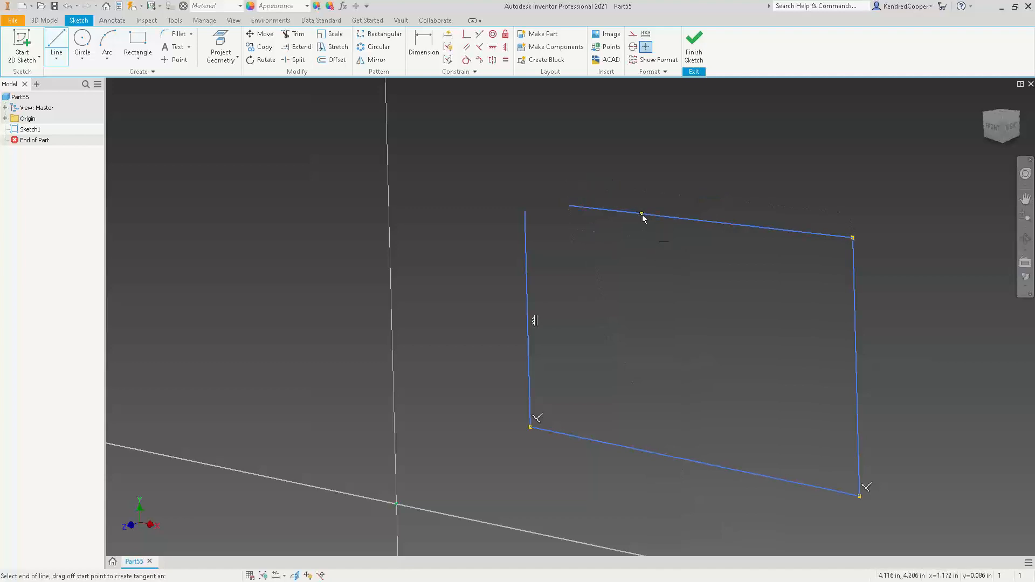
pyautogui.press('Escape')
pyautogui.click(695, 49)
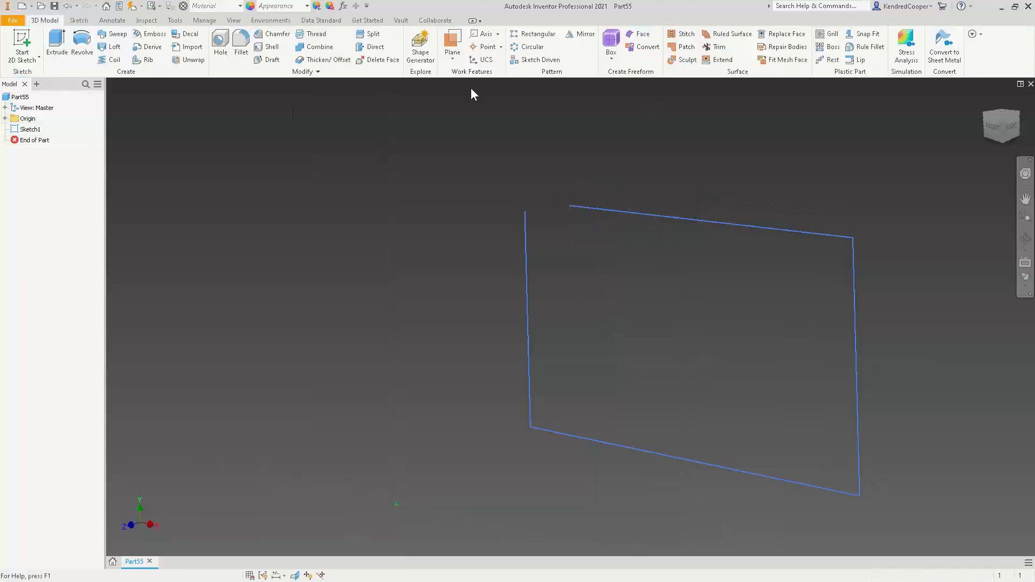
pyautogui.click(58, 49)
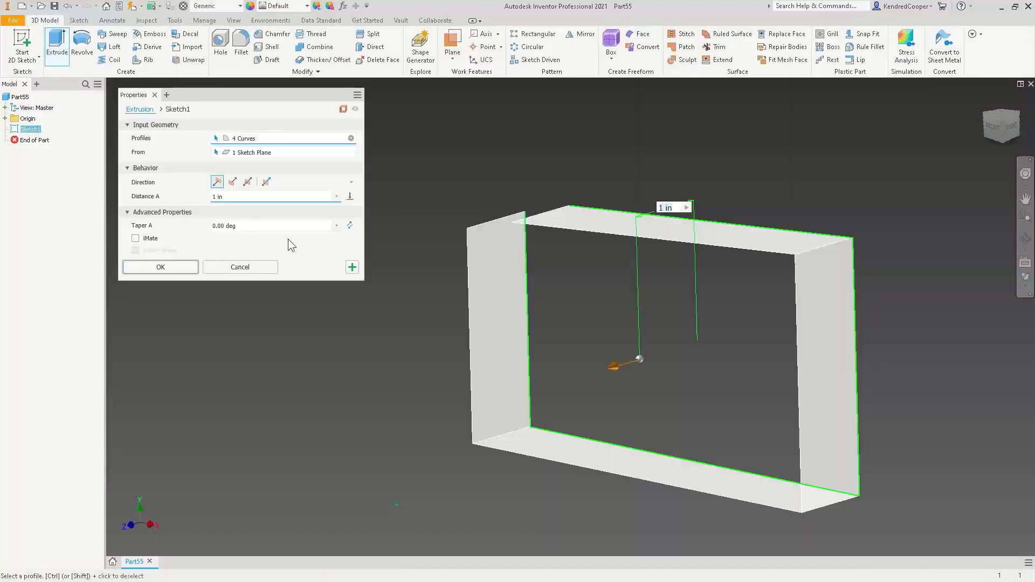
pyautogui.press('F6')
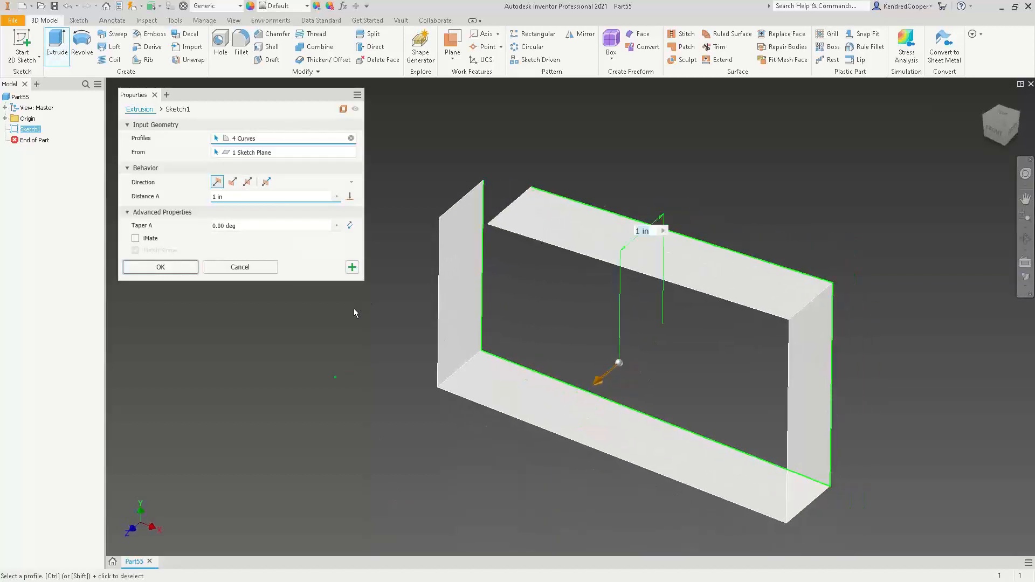
pyautogui.click(345, 114)
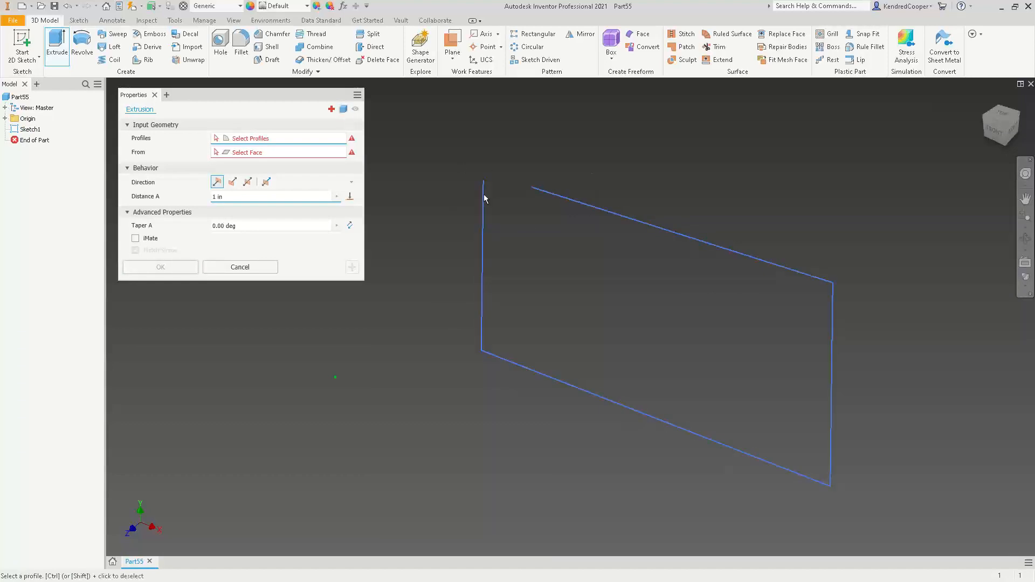
pyautogui.click(343, 109)
pyautogui.click(564, 199)
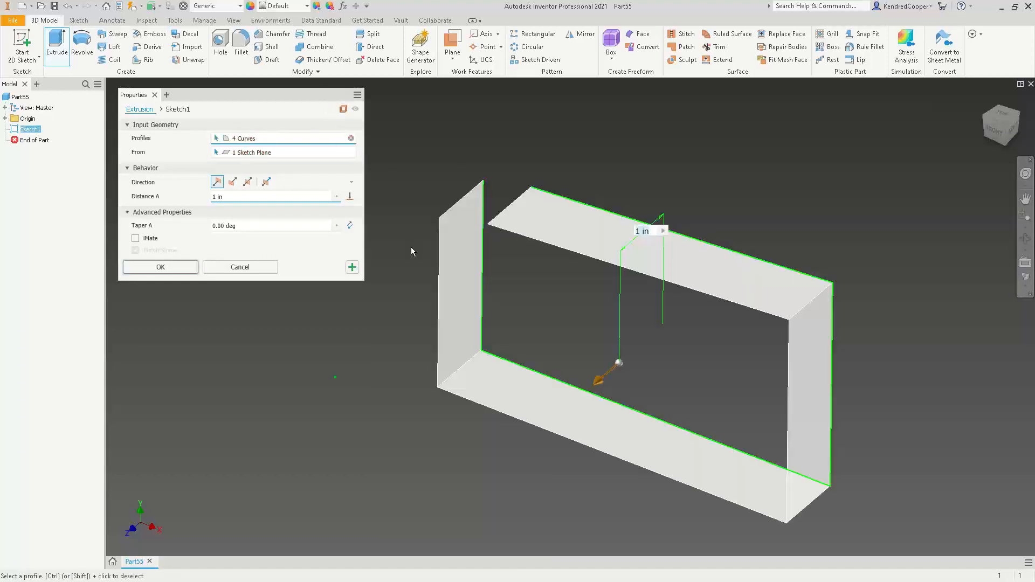
pyautogui.click(240, 267)
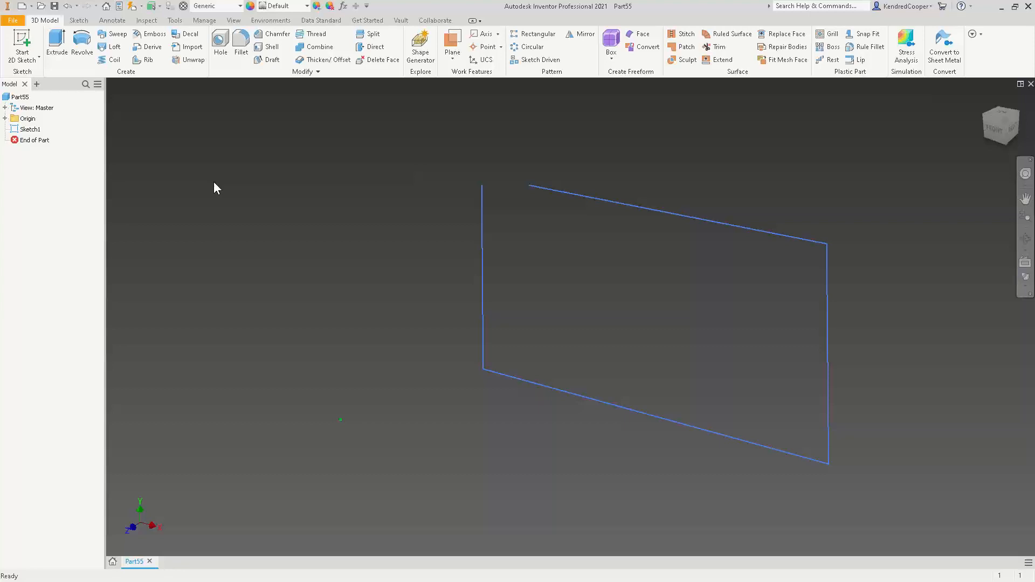
# - Edit Sketch1 to delete the top line, leaving an open three-line U profile, and finish the sketch
pyautogui.click(645, 205)
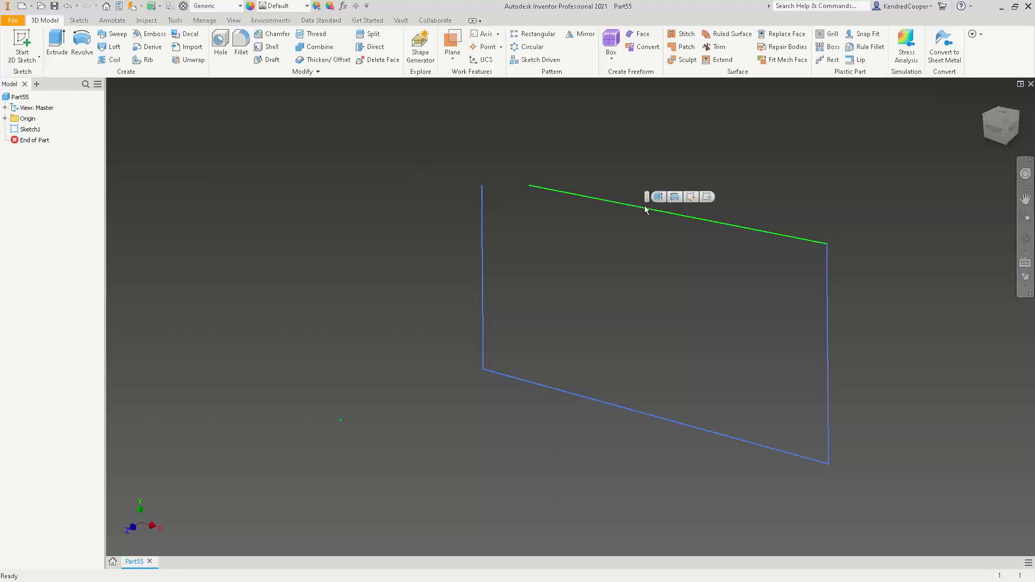
pyautogui.doubleClick(30, 130)
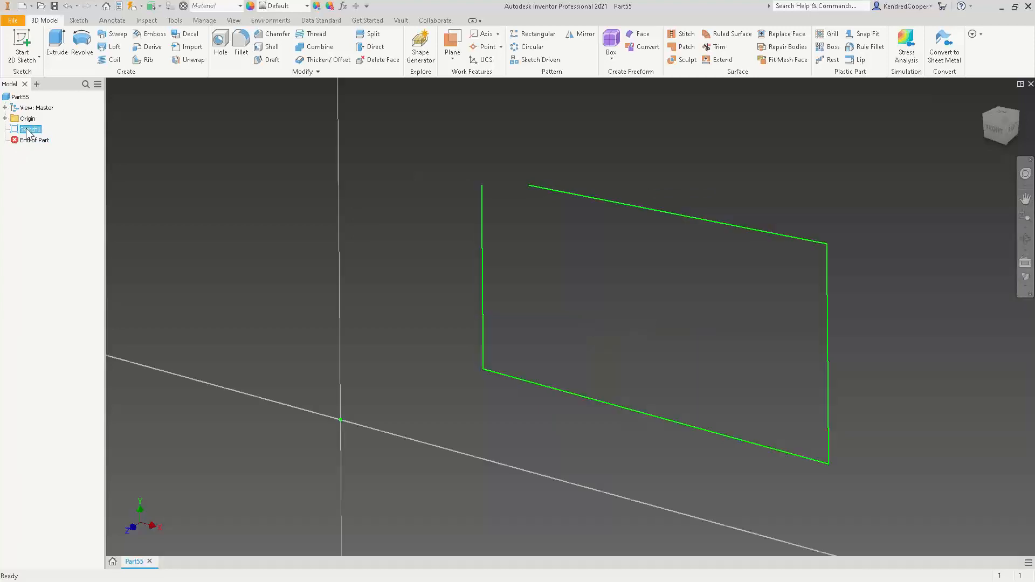
pyautogui.click(608, 202)
pyautogui.press('Delete')
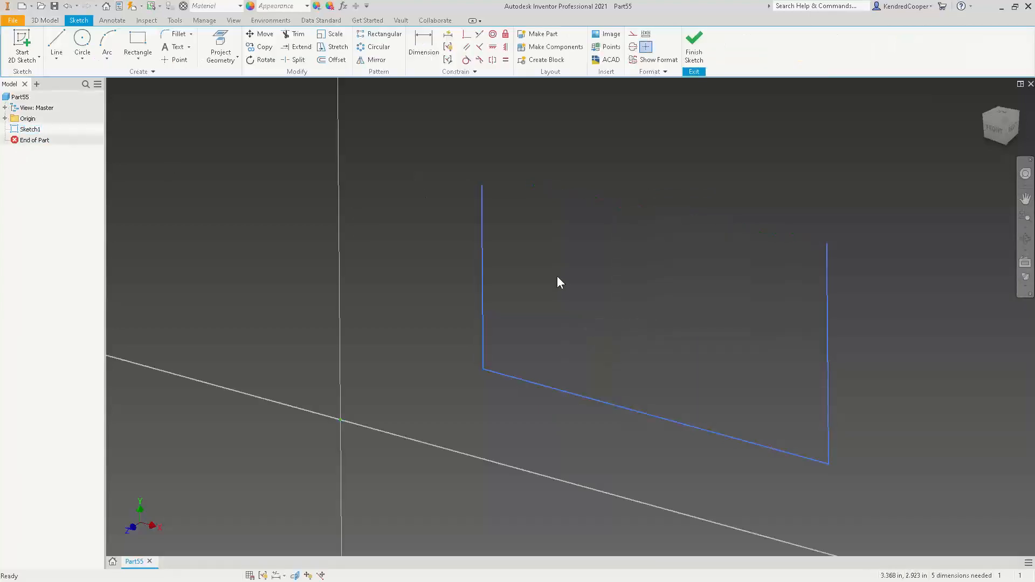
pyautogui.click(693, 54)
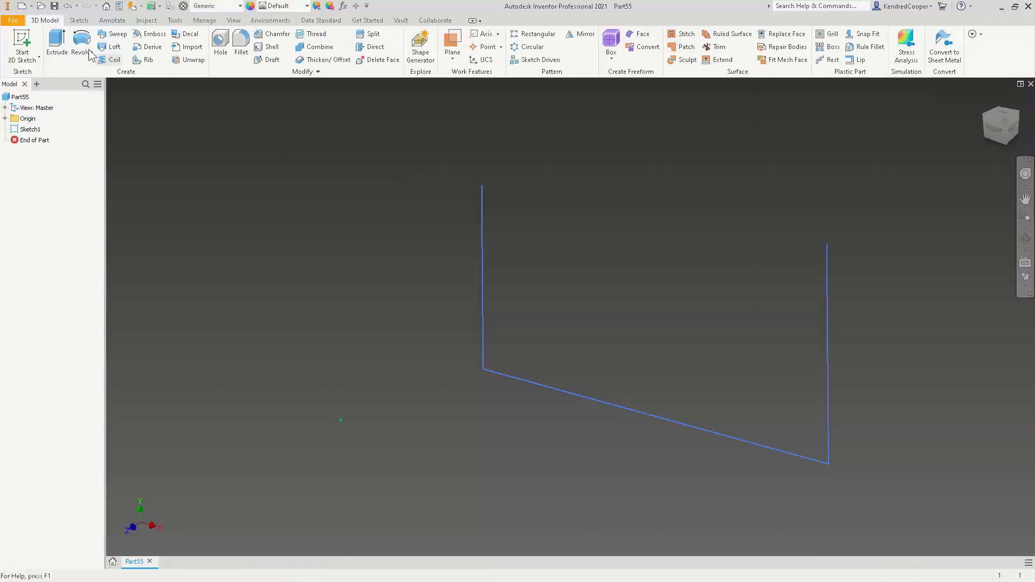
# - Extrude the open three-line profile as a surface, symmetric about the sketch plane, with a distance of 7.5625 in
pyautogui.click(57, 45)
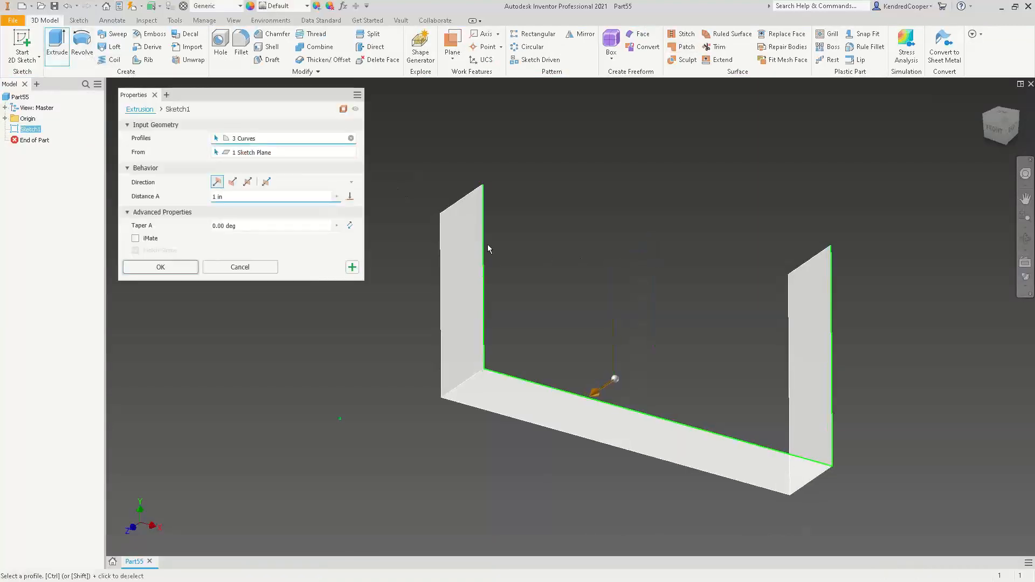
pyautogui.keyDown('shift'); pyautogui.moveTo(488, 245); pyautogui.dragTo(582, 280, button='middle'); pyautogui.keyUp('shift')
pyautogui.click(248, 182)
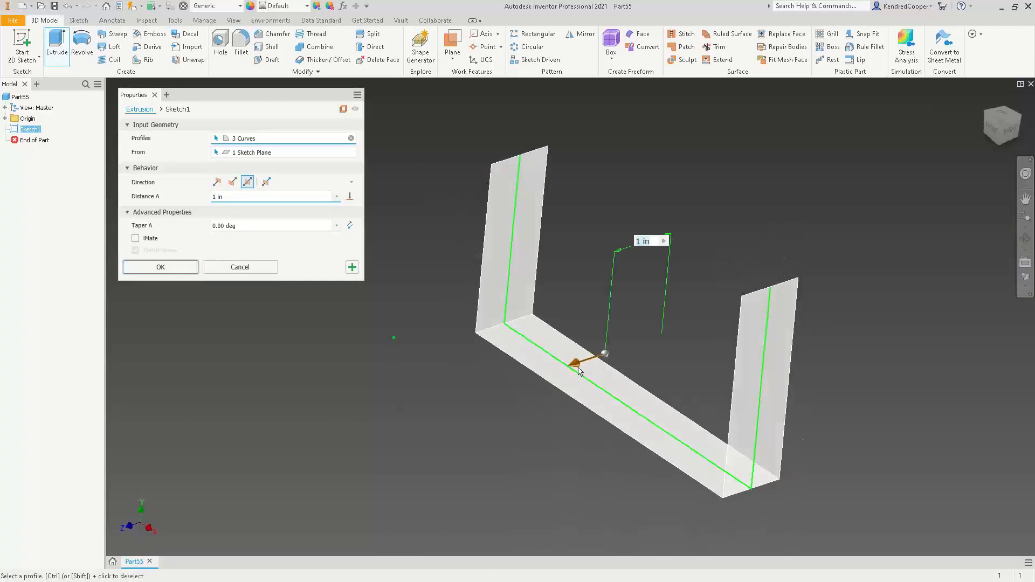
pyautogui.moveTo(578, 358); pyautogui.dragTo(407, 358)
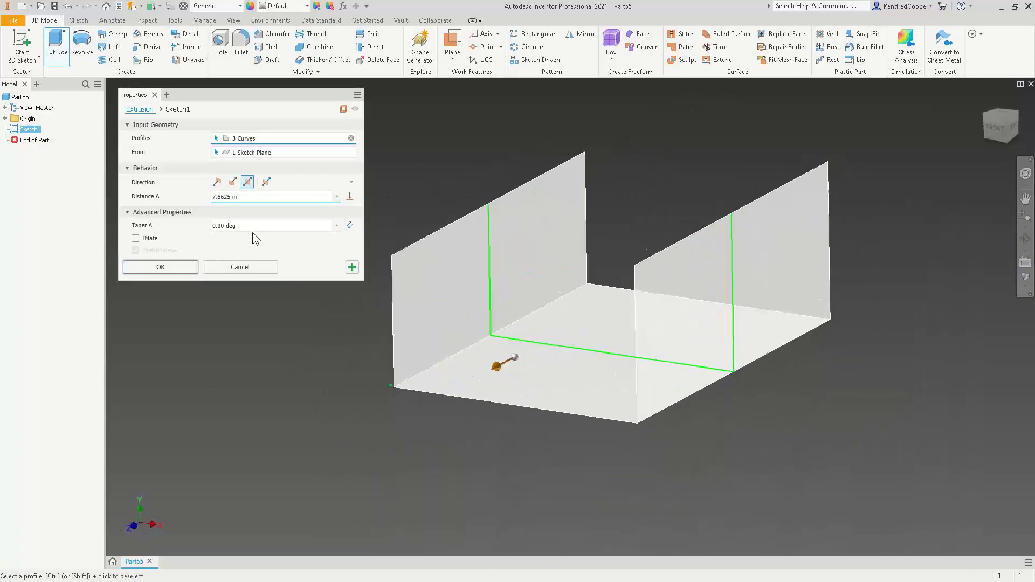
pyautogui.click(161, 266)
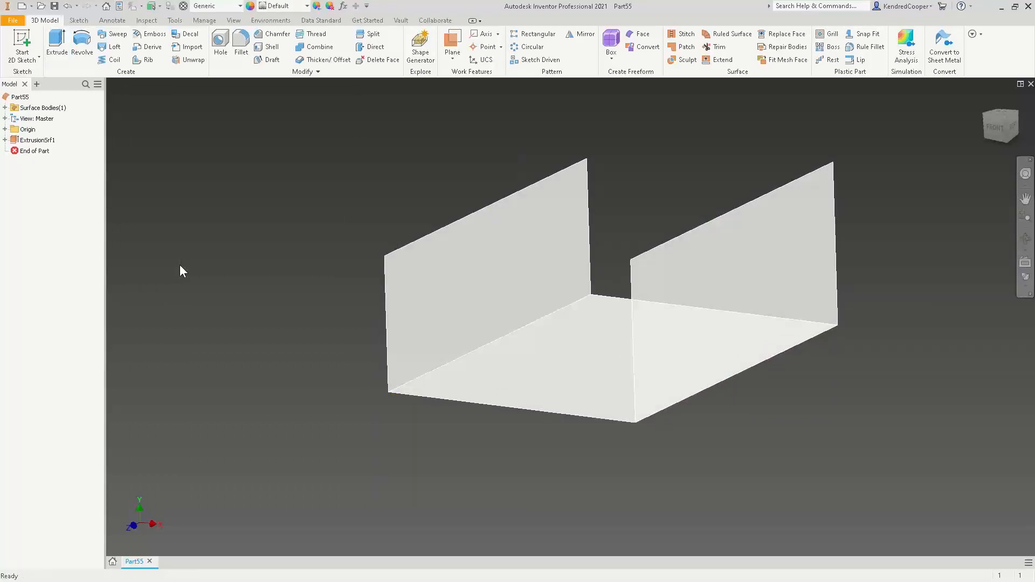
# - Thicken all three faces of the U-shaped surface by 0.25 in, and undo the thickening
pyautogui.click(330, 62)
pyautogui.click(499, 298)
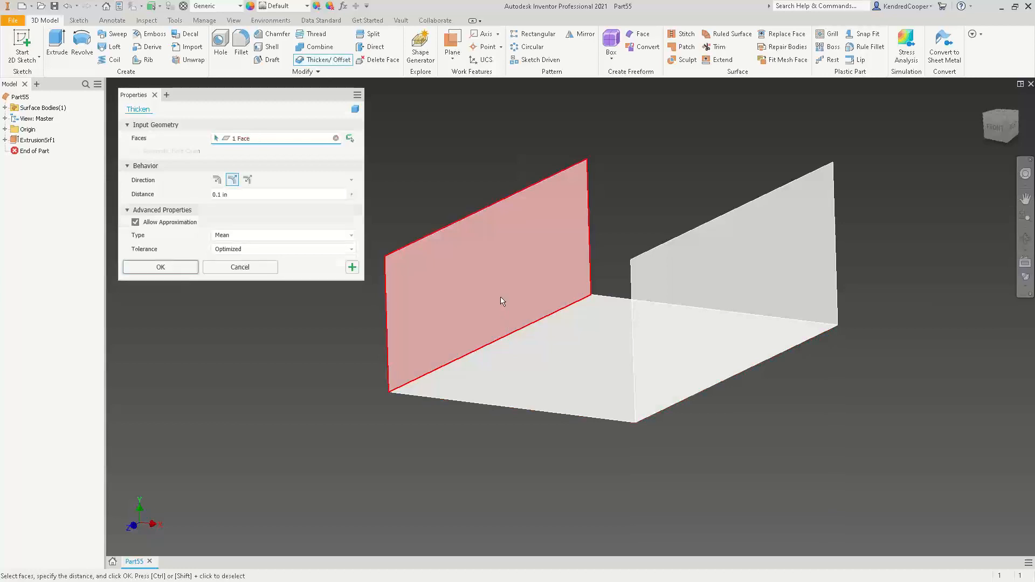
pyautogui.click(555, 346)
pyautogui.click(685, 294)
pyautogui.click(251, 194)
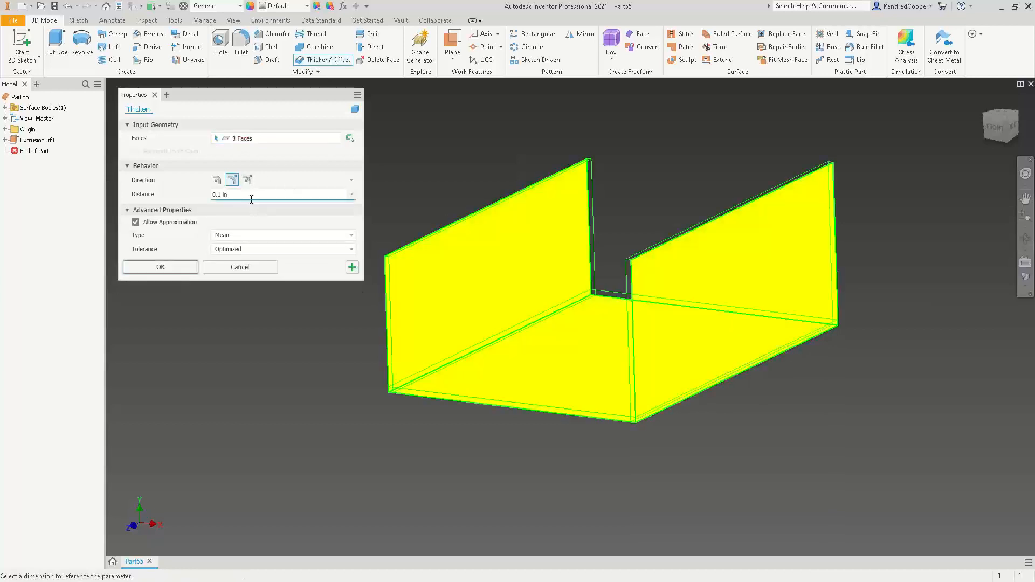
pyautogui.write('.25in')
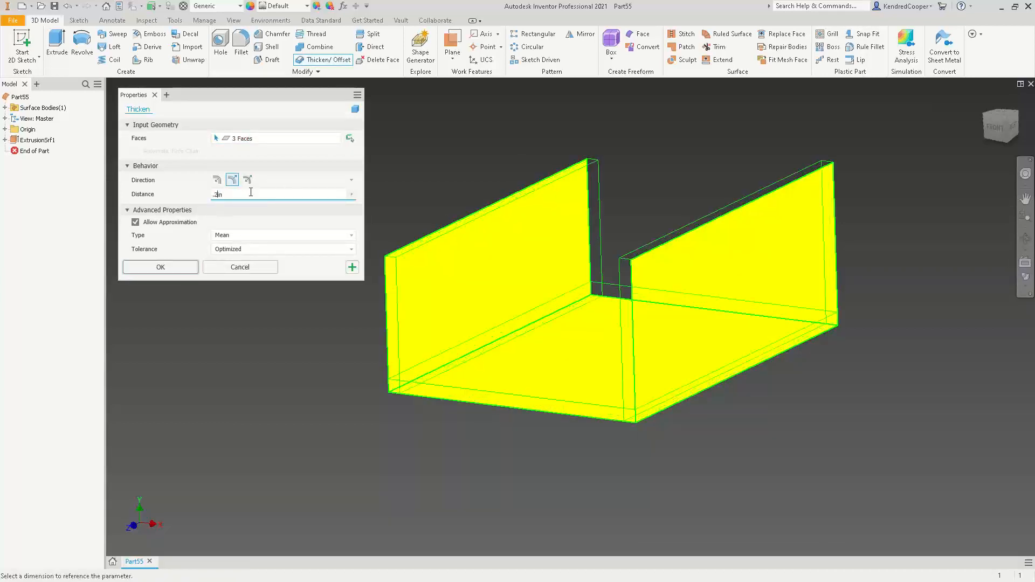
pyautogui.click(164, 266)
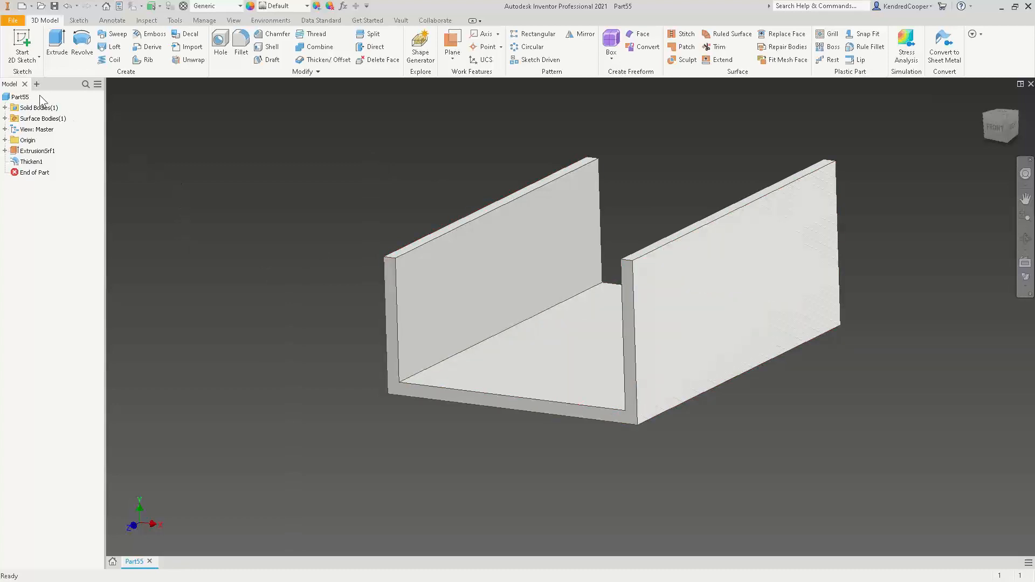
pyautogui.click(67, 7)
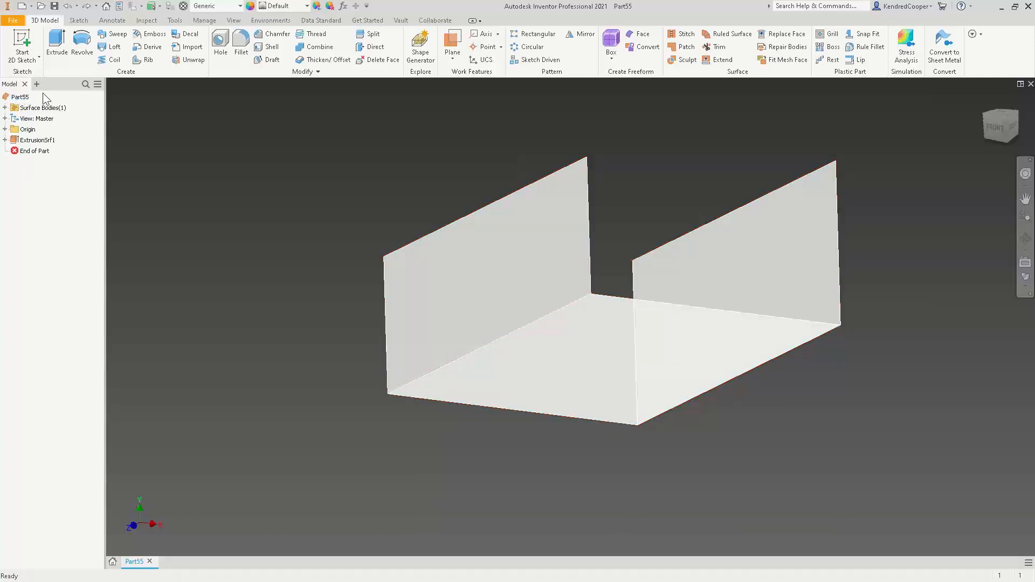
# - Repeat the 0.25 in Thicken on both side walls and the base of the surface, and undo it
pyautogui.click(324, 59)
pyautogui.click(509, 272)
pyautogui.click(617, 318)
pyautogui.click(726, 255)
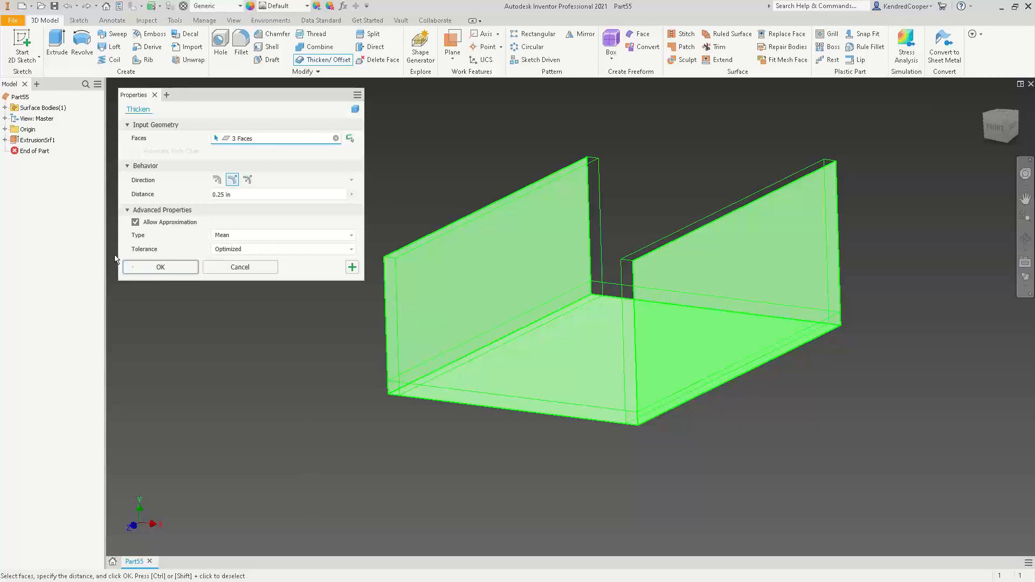
pyautogui.click(149, 272)
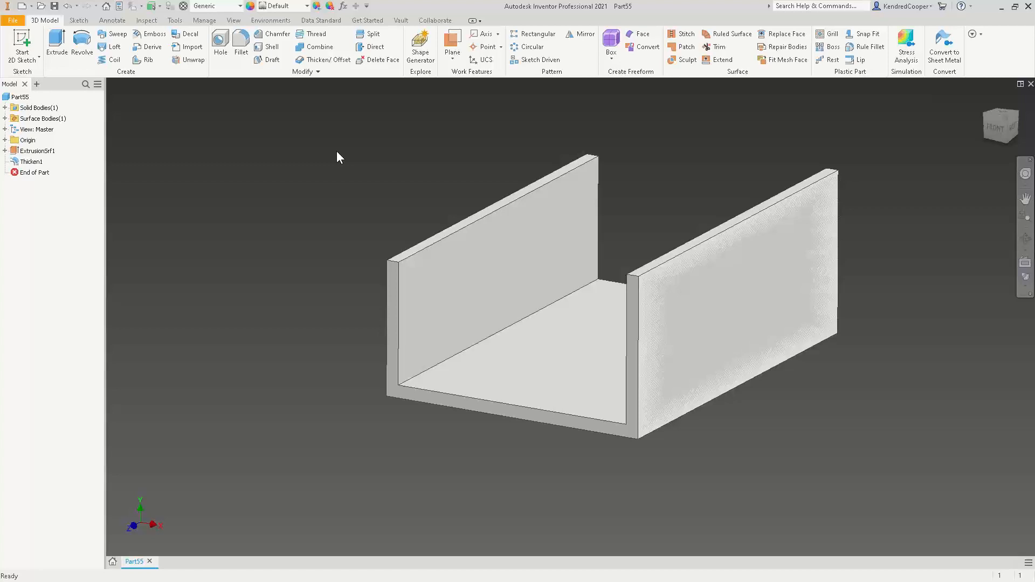
pyautogui.click(69, 8)
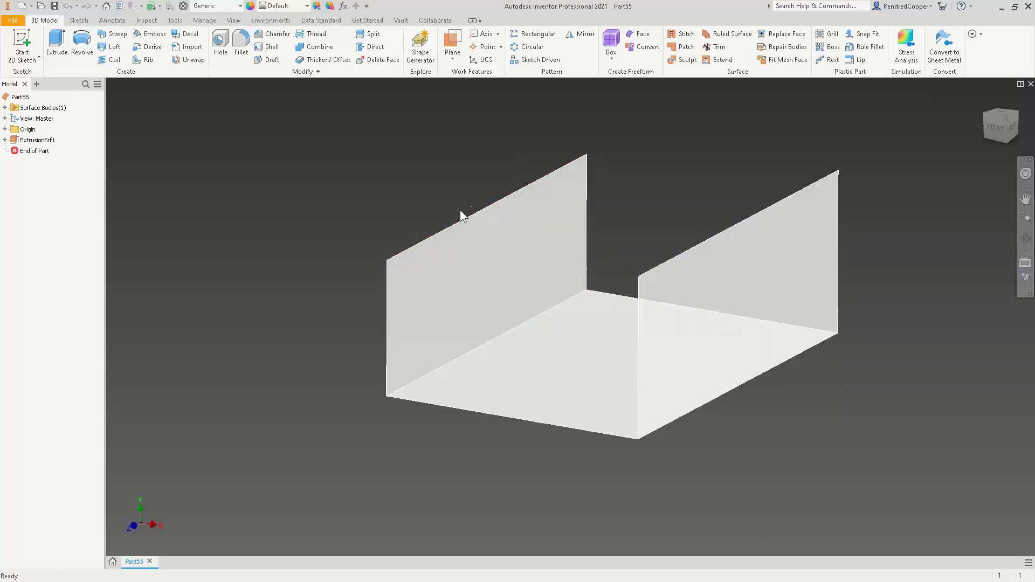
pyautogui.press('F5')
pyautogui.press('F5')
pyautogui.press('F5')
pyautogui.press('F5')
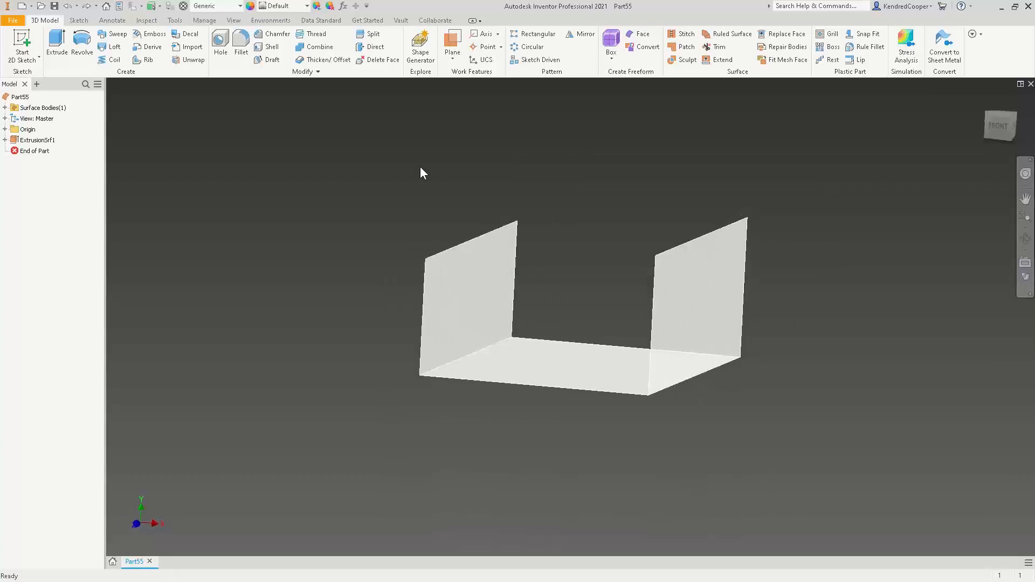
pyautogui.press('F5')
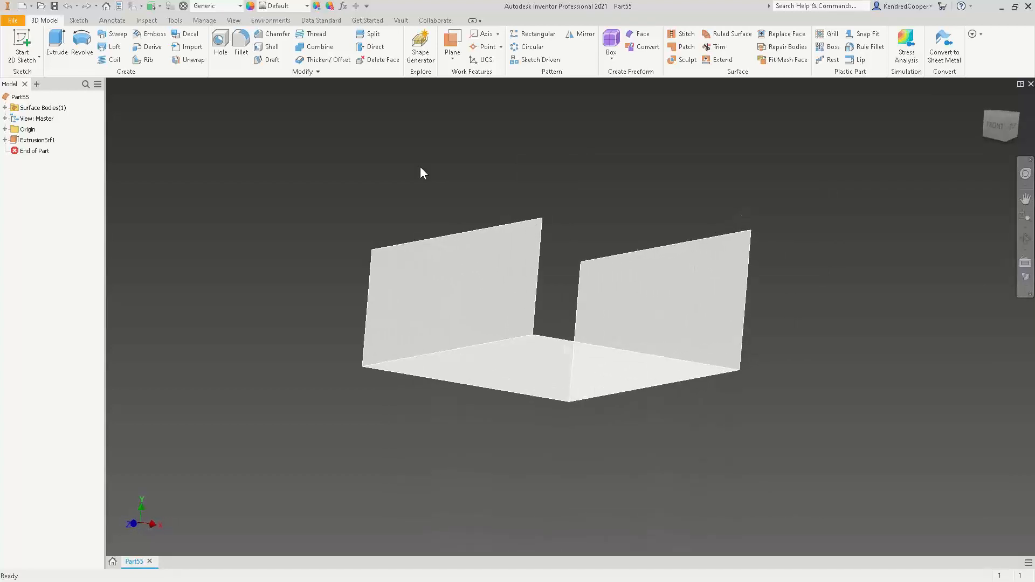
pyautogui.press('F5')
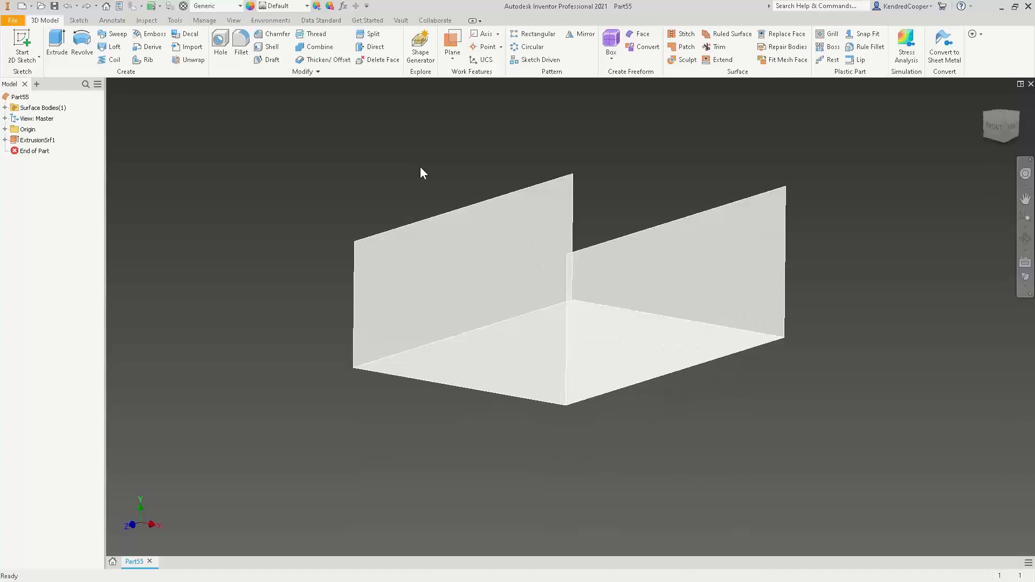
pyautogui.press('F5')
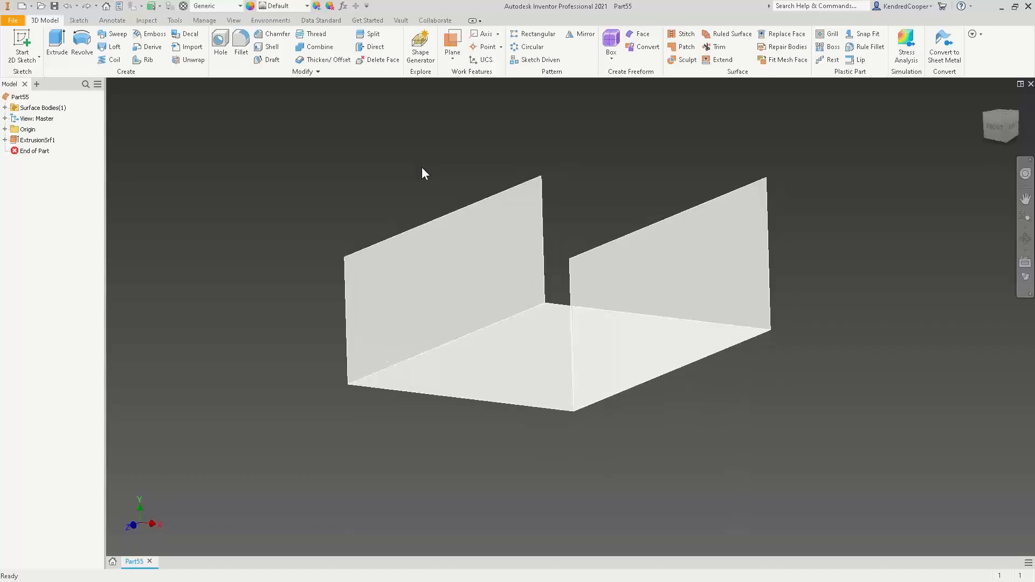
# - Close Part55 without saving changes and bring up the part 05 Fillet_Face.ipt
pyautogui.click(1031, 84)
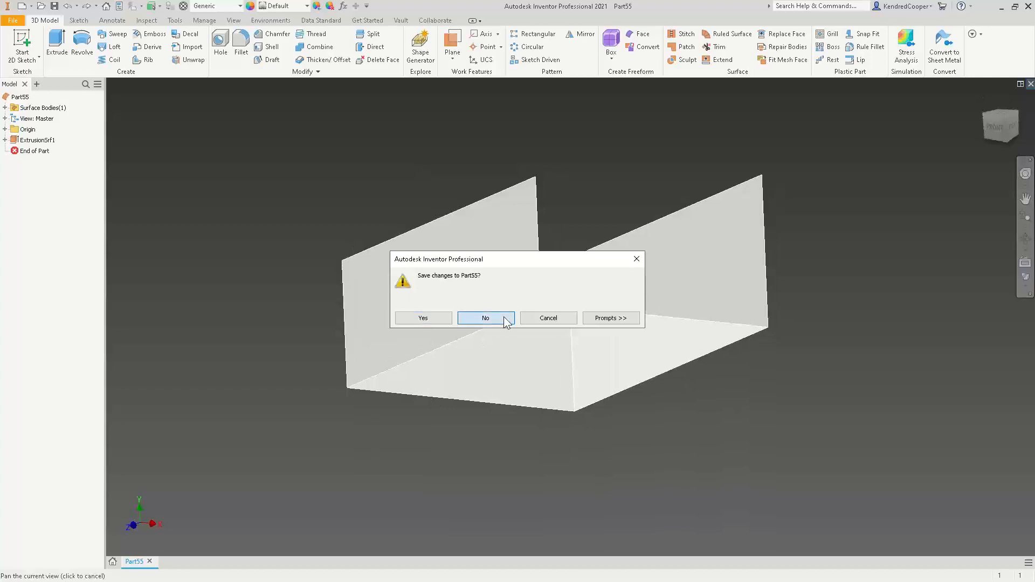
pyautogui.click(486, 318)
pyautogui.click(650, 325)
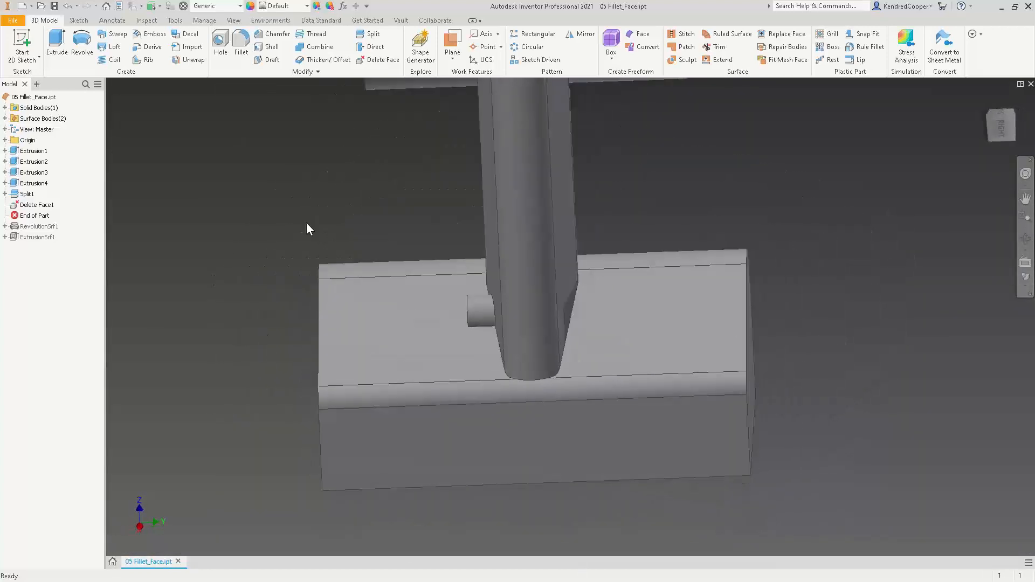
# - Check the part's mass, area and volume in its physical iProperties
pyautogui.click(119, 5)
pyautogui.click(405, 154)
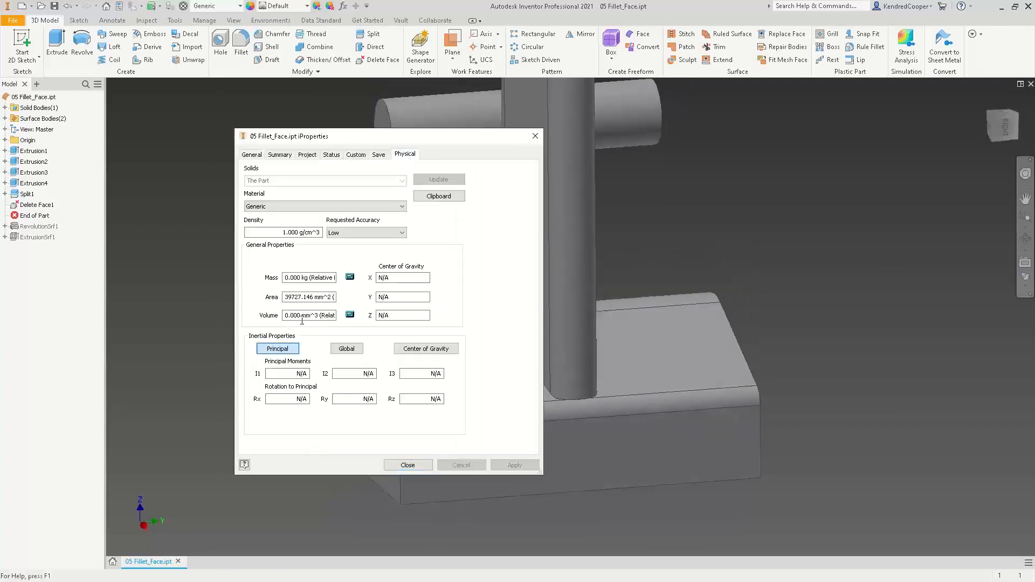
pyautogui.click(452, 463)
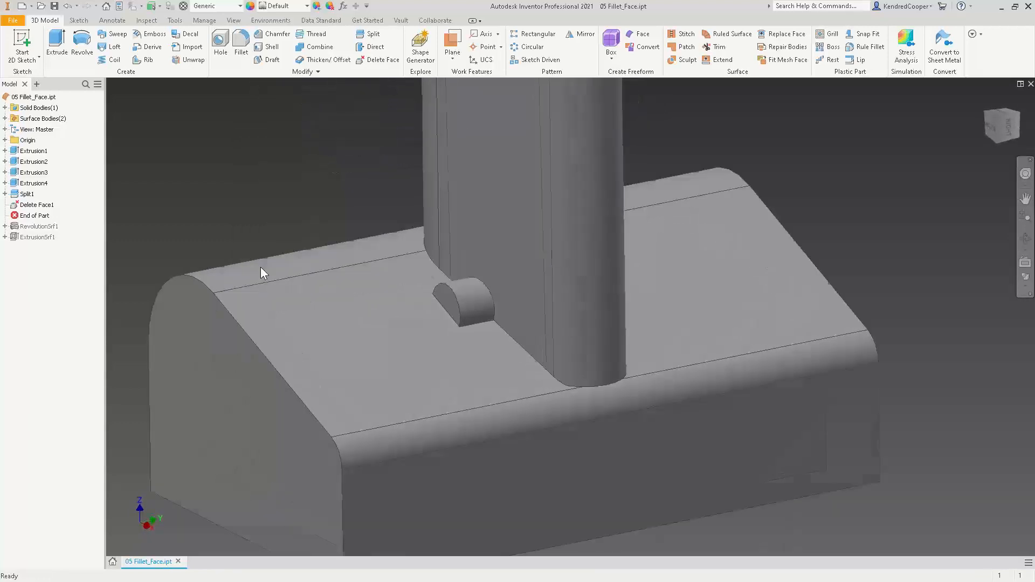
# - Delete the two faces of the small half-round boss beside the upright post, without healing the remaining faces
pyautogui.click(379, 61)
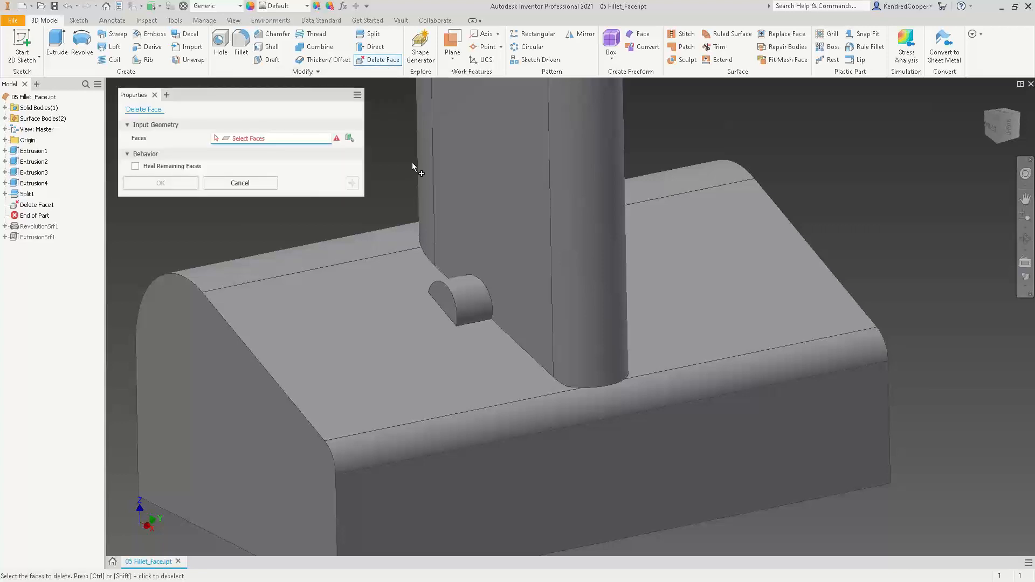
pyautogui.click(464, 301)
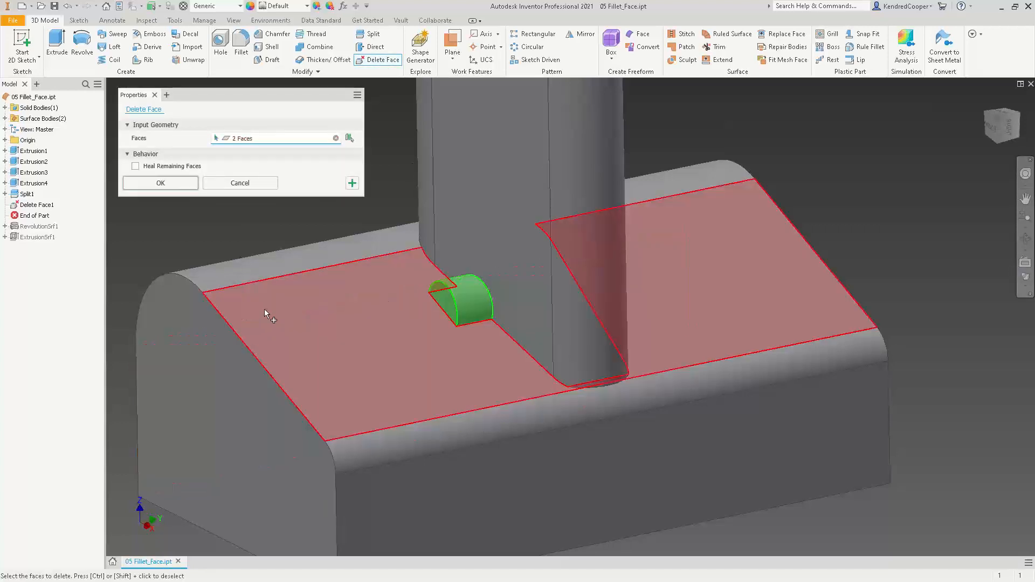
pyautogui.click(153, 186)
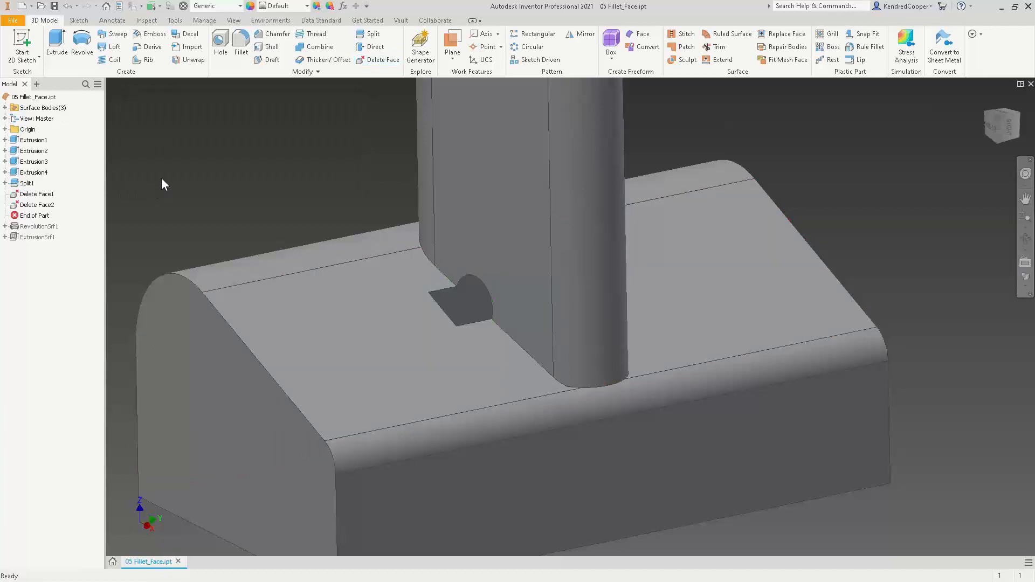
pyautogui.scroll(4, 189, 153)
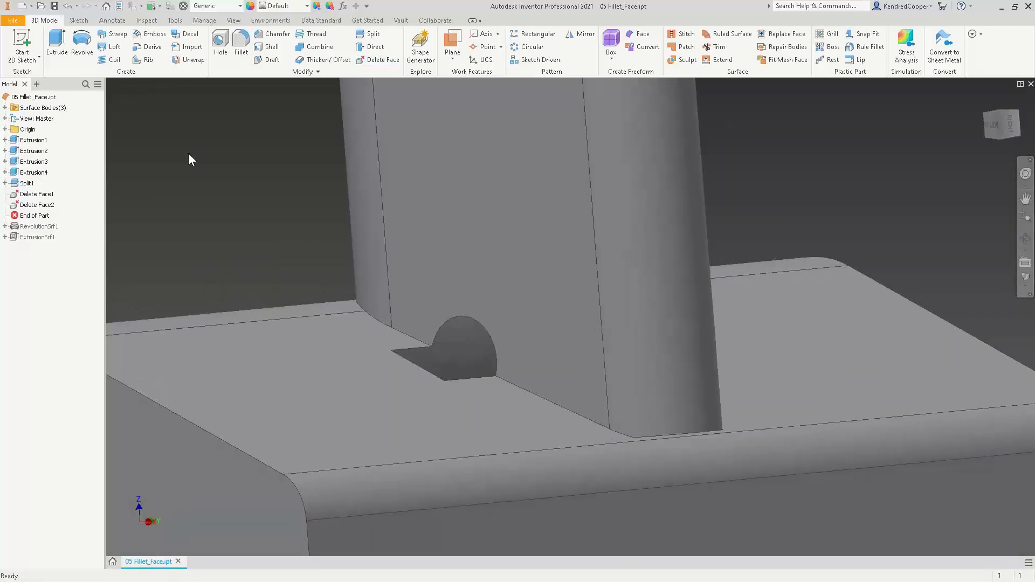
pyautogui.scroll(2, 188, 153)
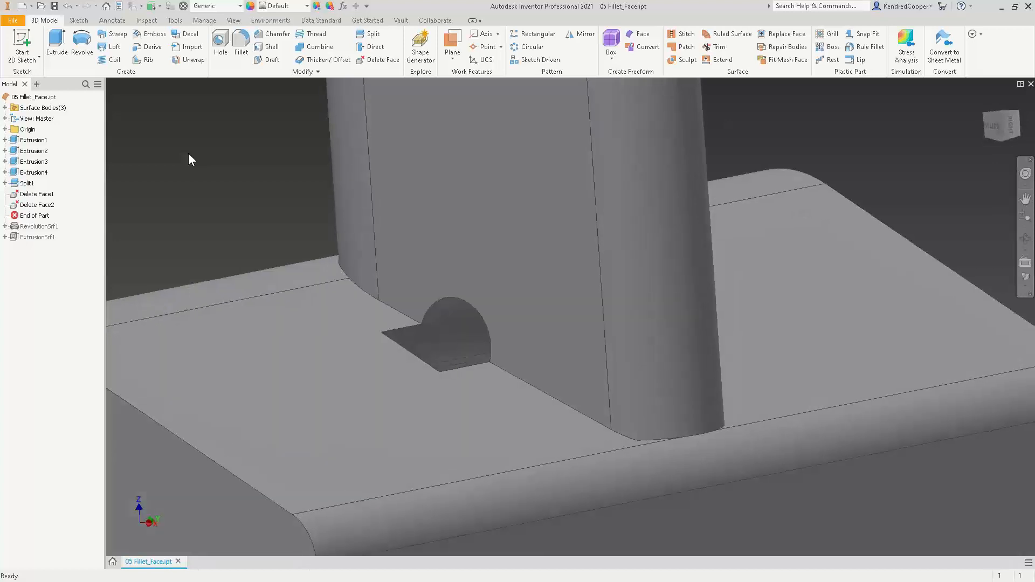
pyautogui.scroll(-2, 189, 153)
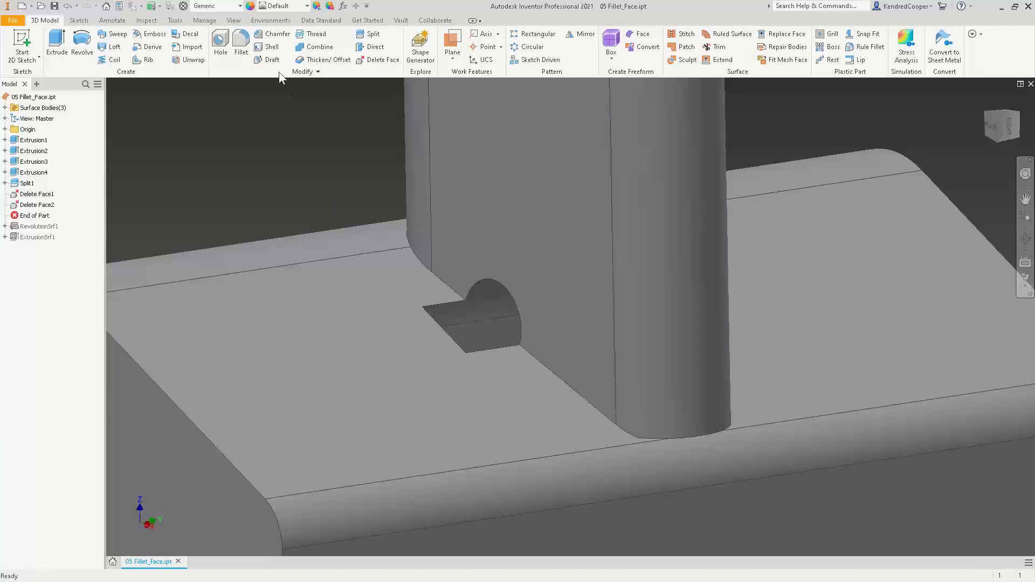
# - Look up the Surface entry in the list of ribbon panels that can be shown
pyautogui.rightClick(737, 73)
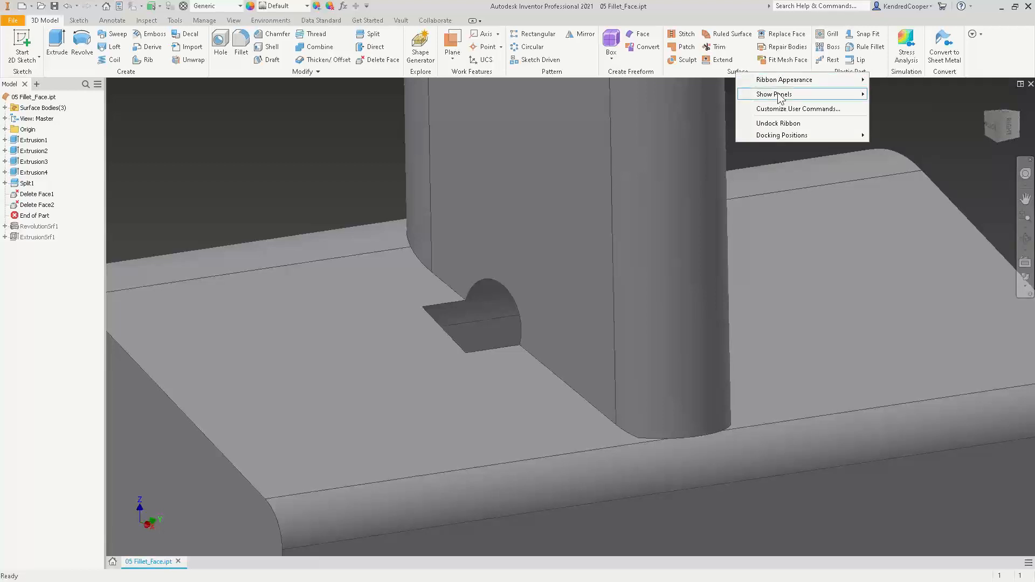
pyautogui.moveTo(779, 98)
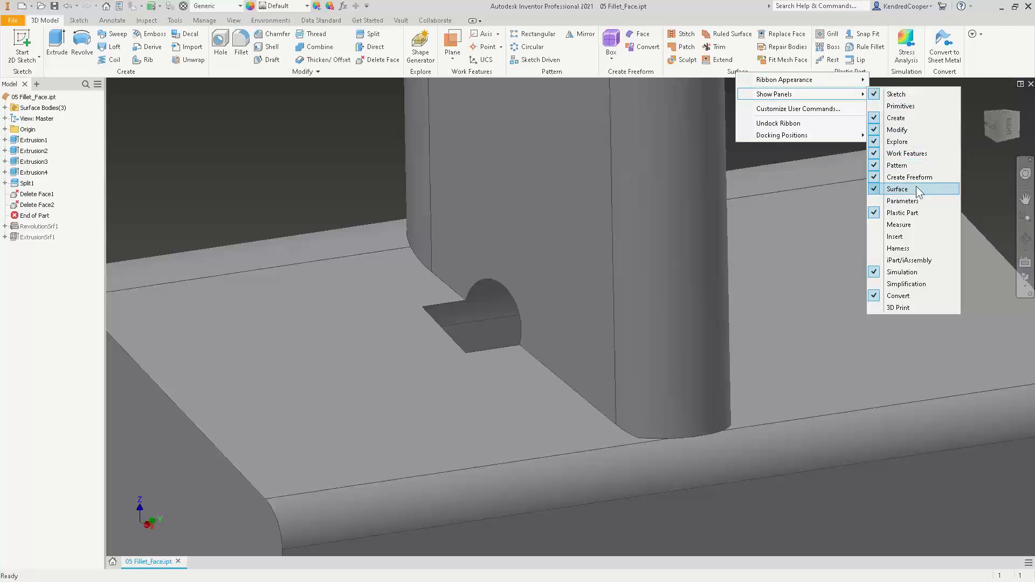
pyautogui.click(730, 81)
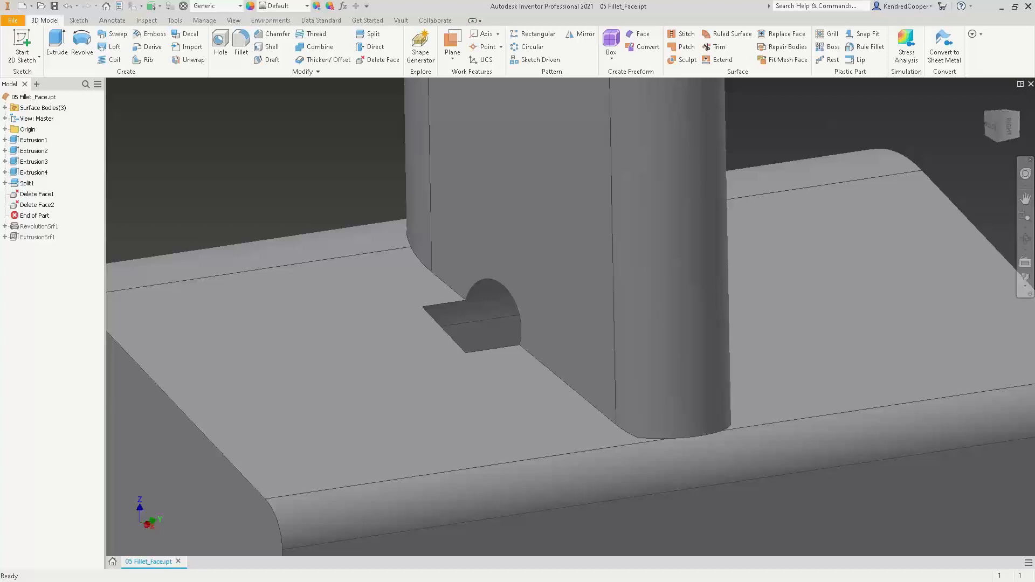
# - Switch to the presentation's Agenda slide and return to Inventor
pyautogui.hotkey('alt', 'Tab')
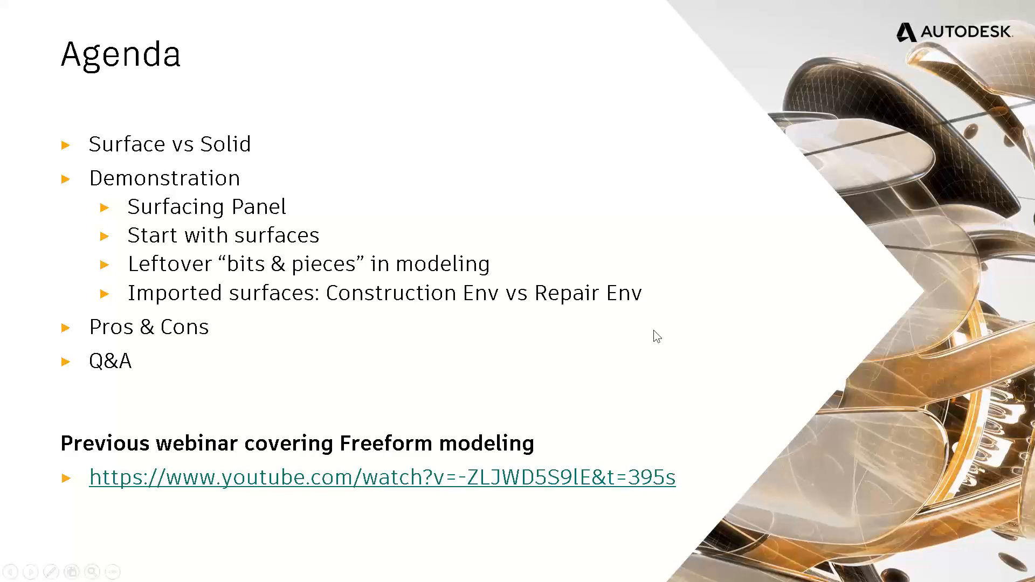
pyautogui.hotkey('alt', 'Tab')
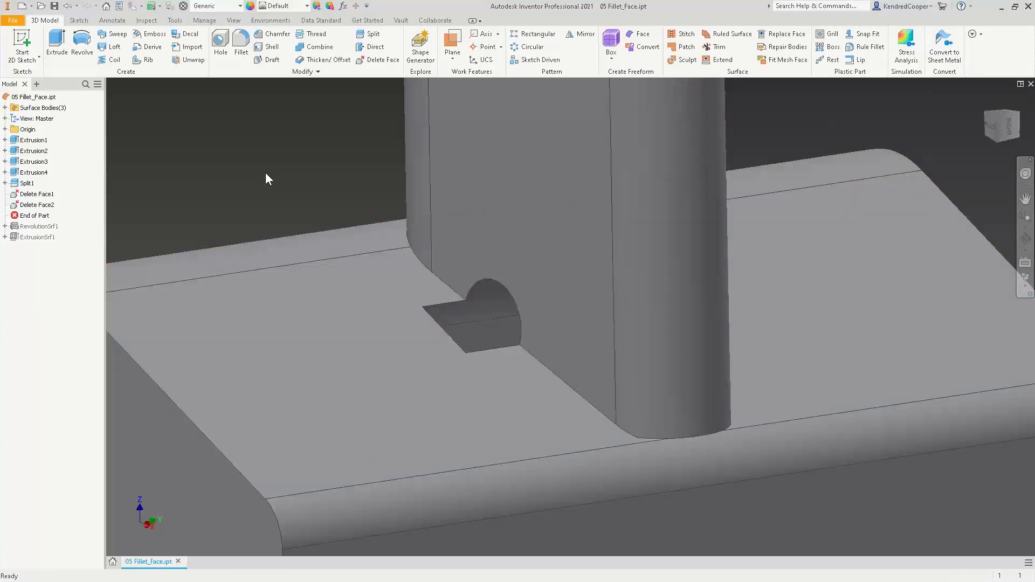
pyautogui.scroll(-3, 266, 172)
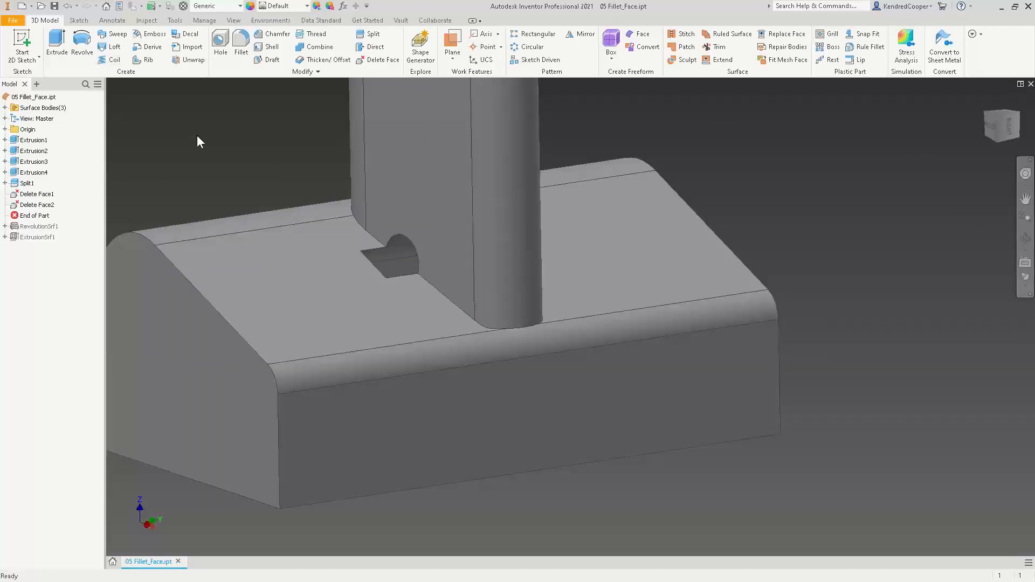
pyautogui.moveTo(197, 141); pyautogui.dragTo(242, 170, button='middle')
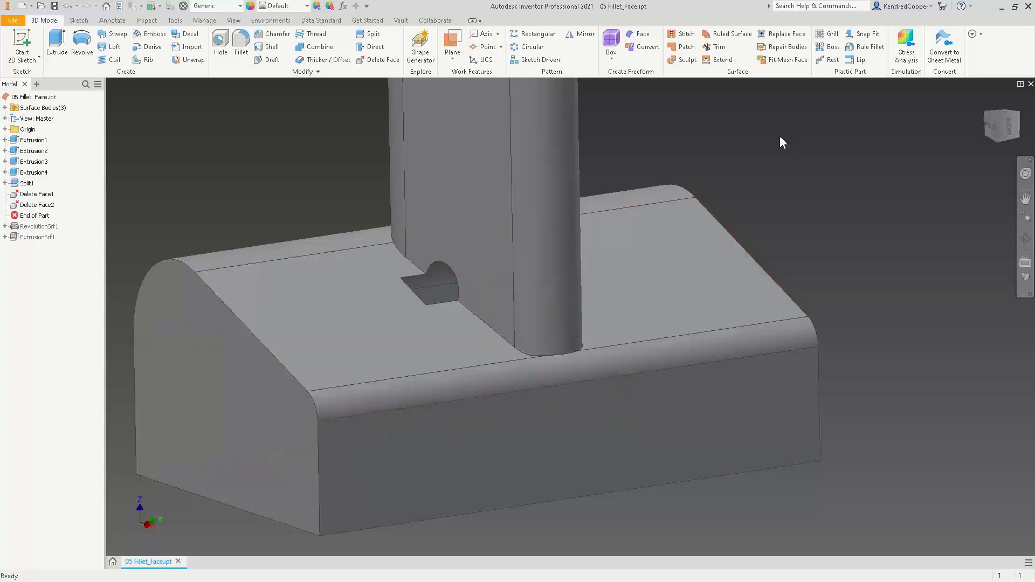
pyautogui.click(685, 47)
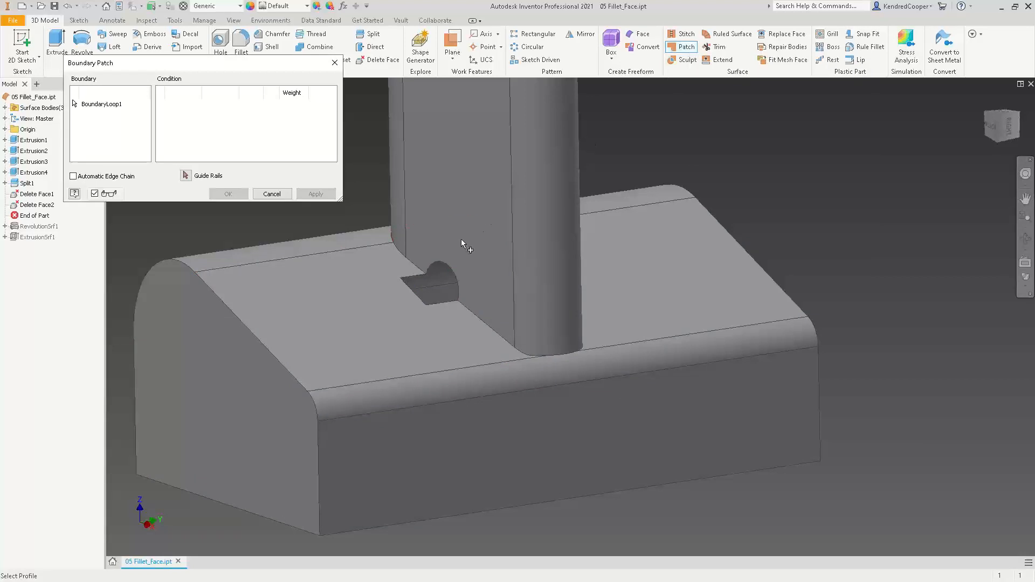
pyautogui.scroll(2, 442, 251)
pyautogui.click(411, 285)
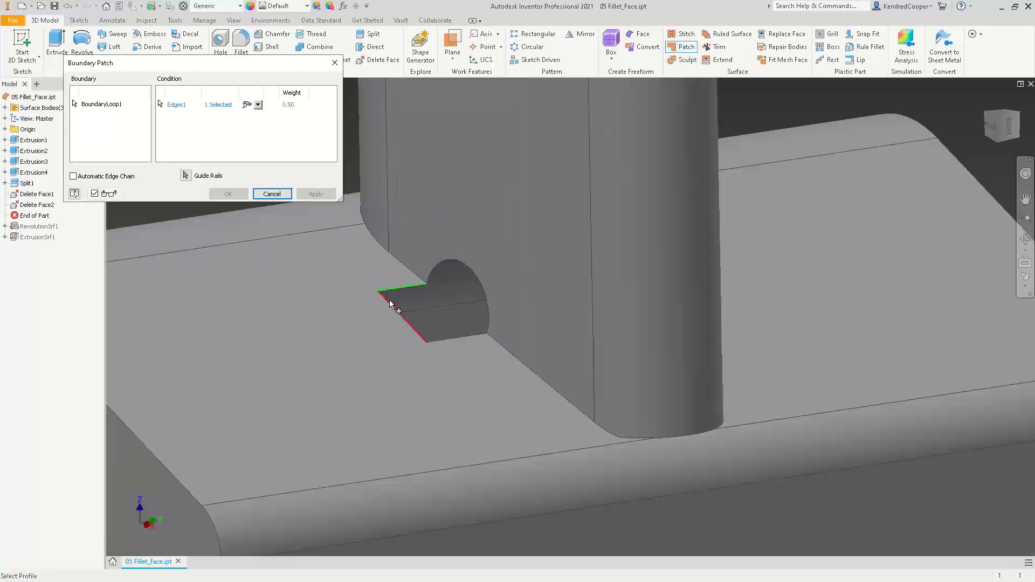
pyautogui.click(391, 302)
pyautogui.click(466, 338)
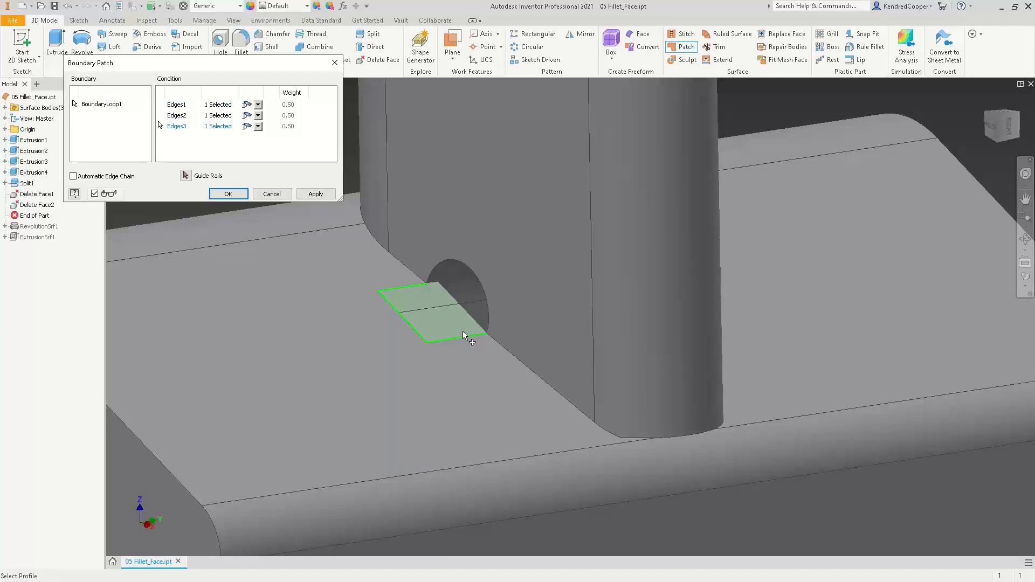
pyautogui.click(490, 303)
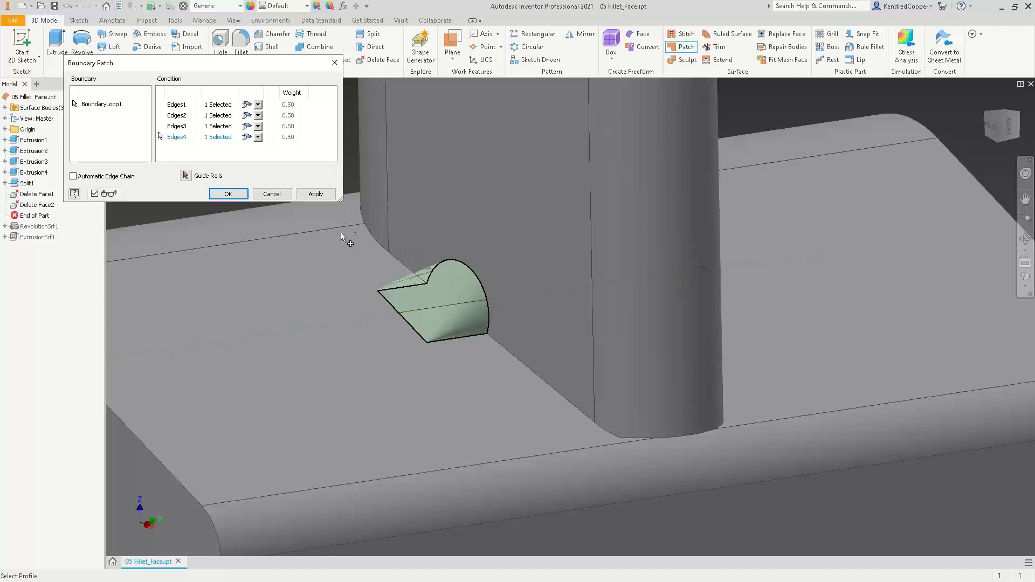
pyautogui.scroll(5, 356, 221)
pyautogui.scroll(5, 387, 206)
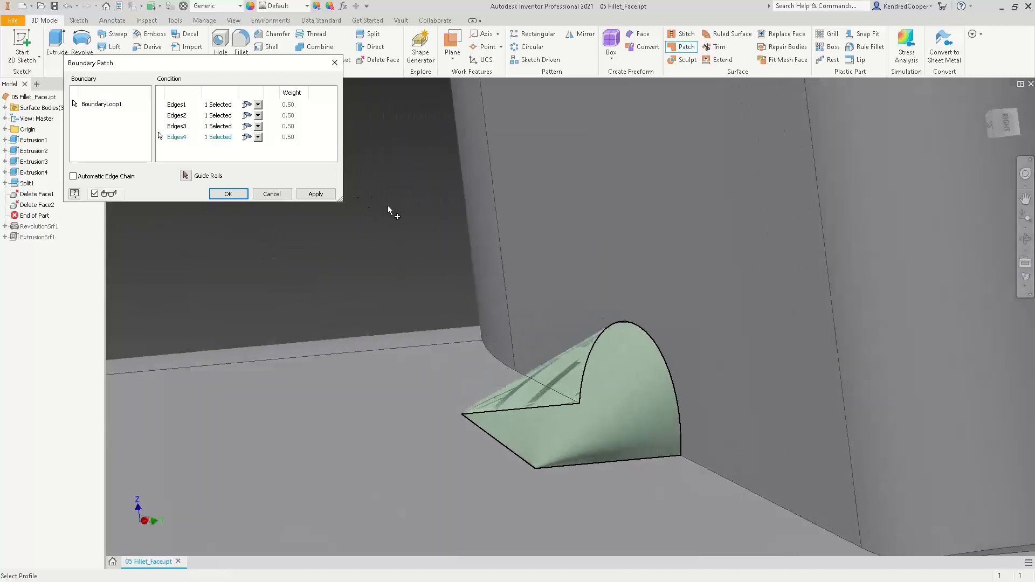
pyautogui.scroll(5, 387, 206)
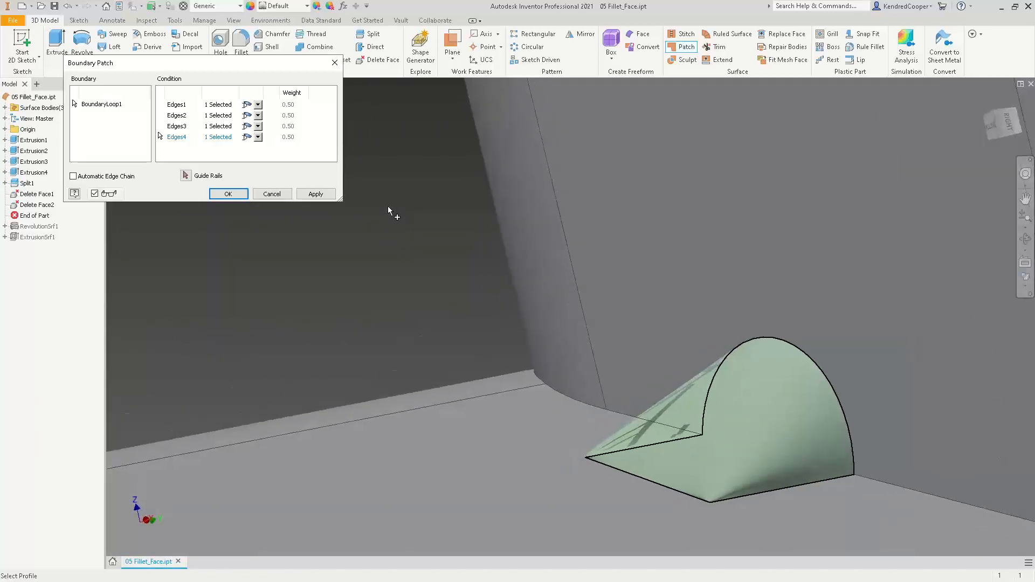
pyautogui.scroll(1, 386, 199)
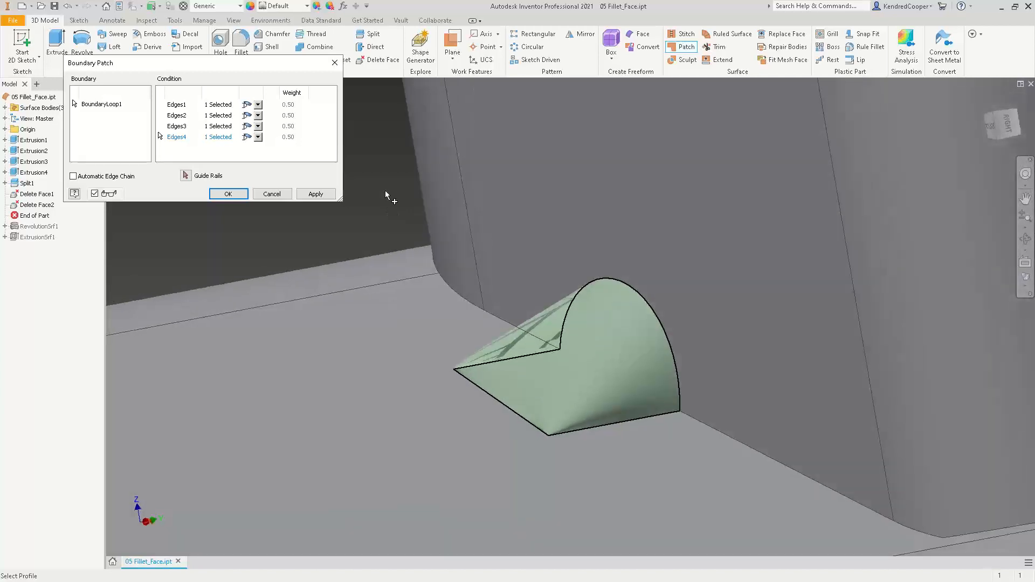
pyautogui.click(272, 193)
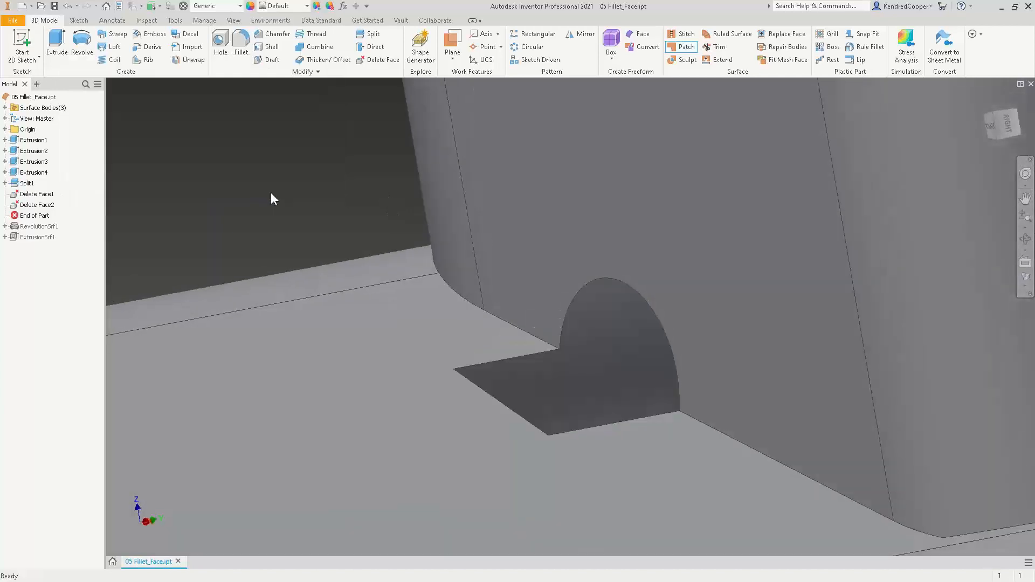
# - Create two boundary patches: one from the base opening's three straight edges, one from the arc edge of the half-round opening in the post
pyautogui.click(684, 47)
pyautogui.keyDown('shift'); pyautogui.moveTo(519, 364); pyautogui.dragTo(494, 351, button='middle'); pyautogui.keyUp('shift')
pyautogui.click(493, 348)
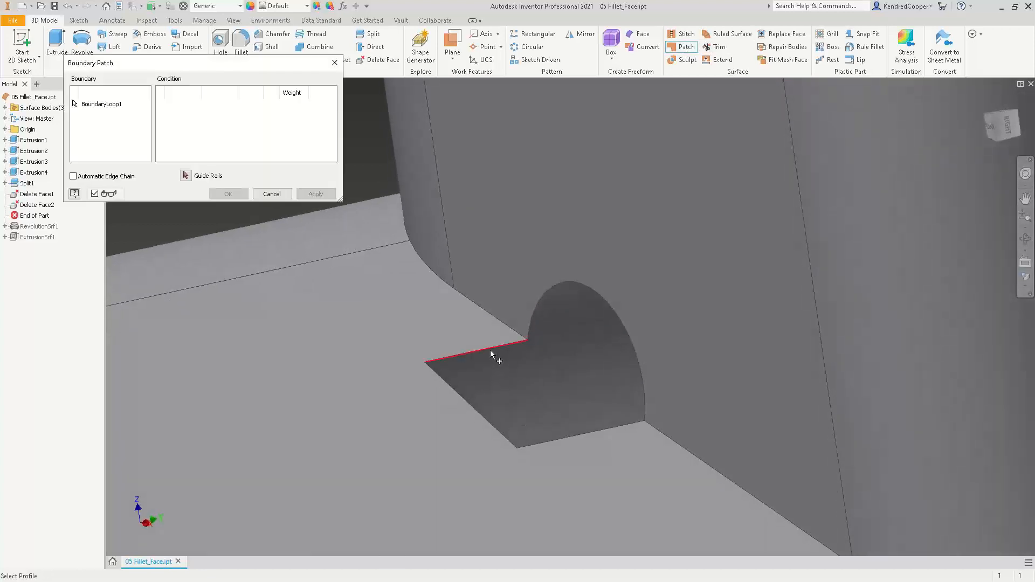
pyautogui.click(457, 392)
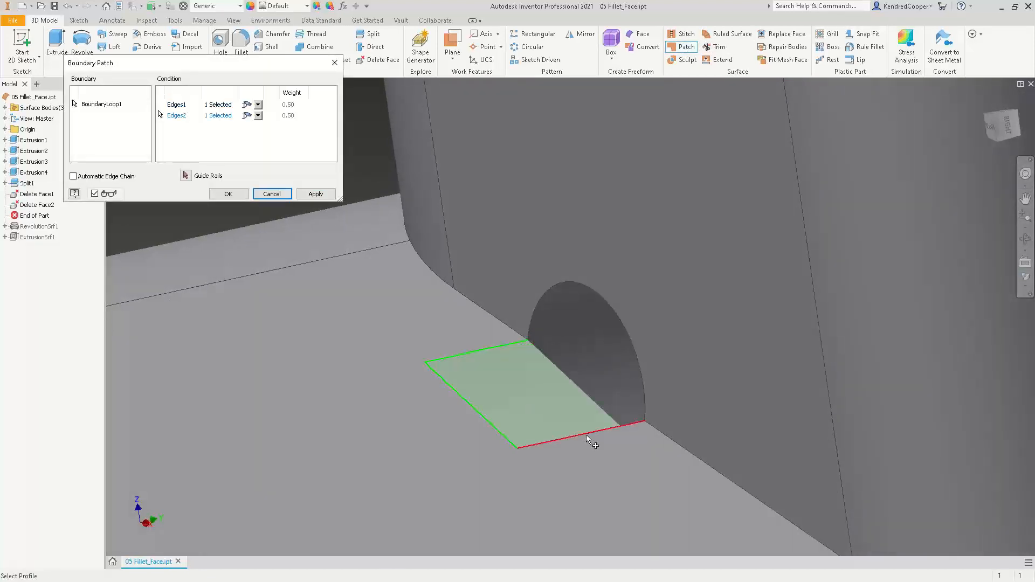
pyautogui.click(589, 433)
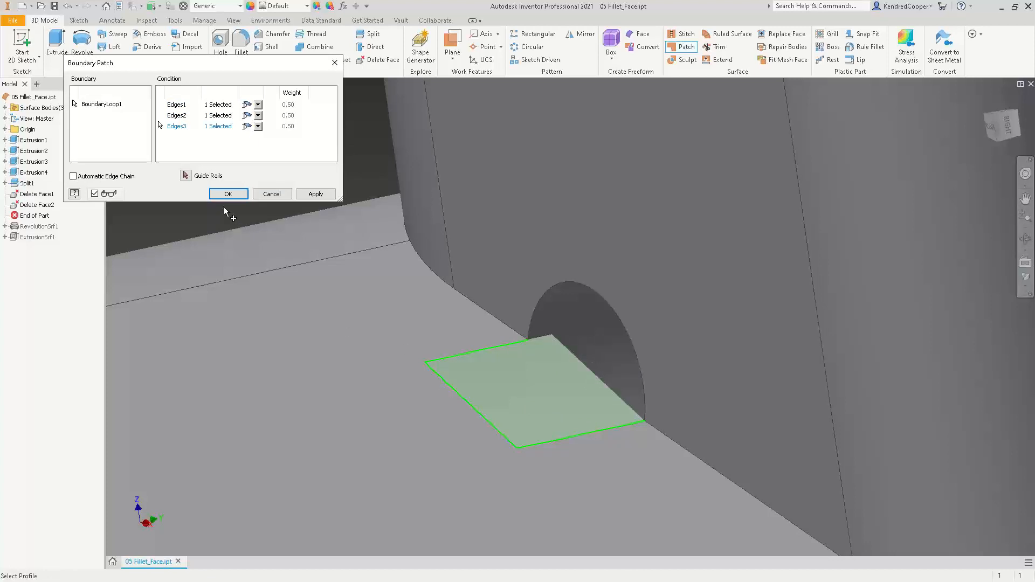
pyautogui.click(315, 194)
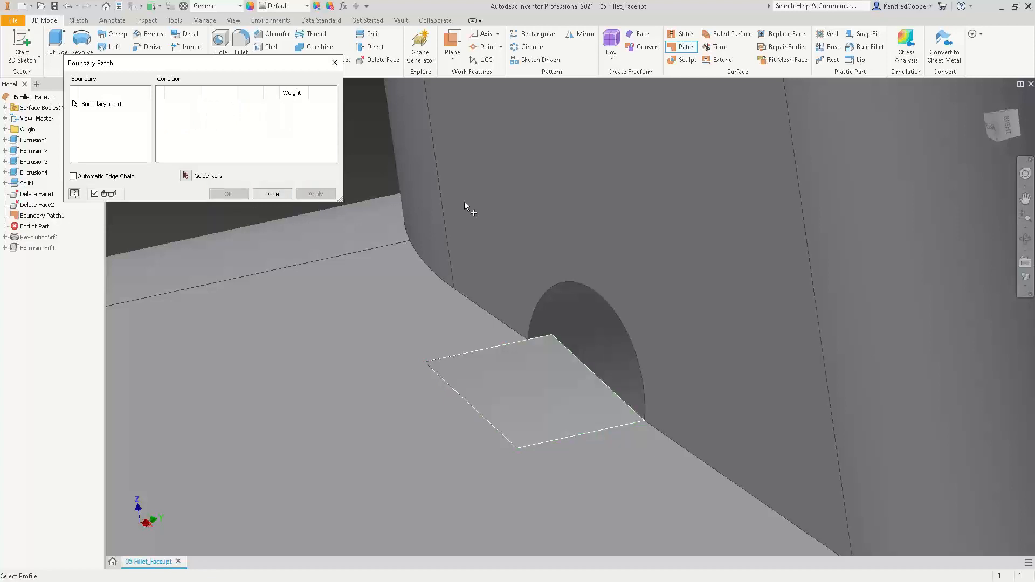
pyautogui.click(581, 288)
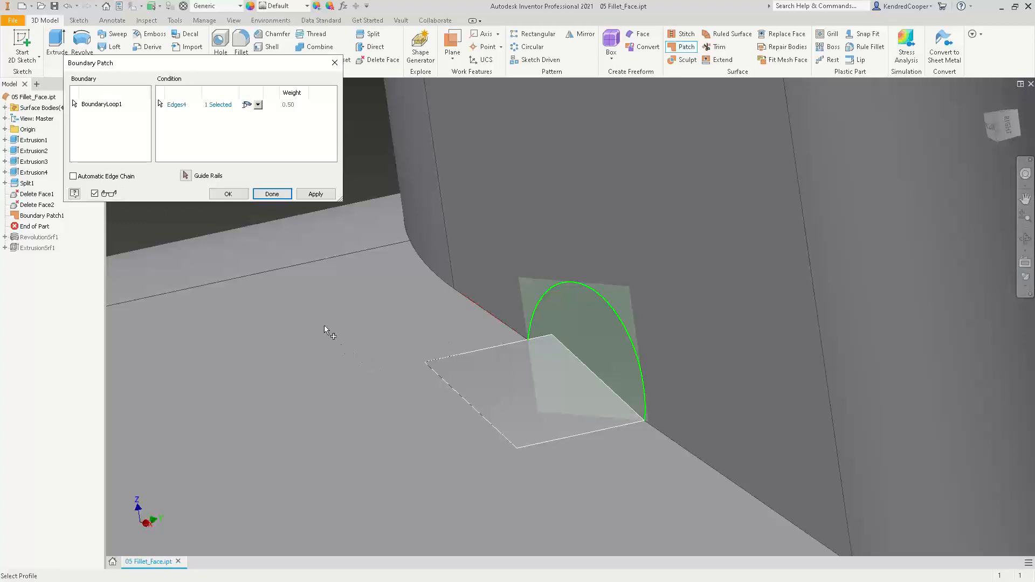
pyautogui.click(227, 195)
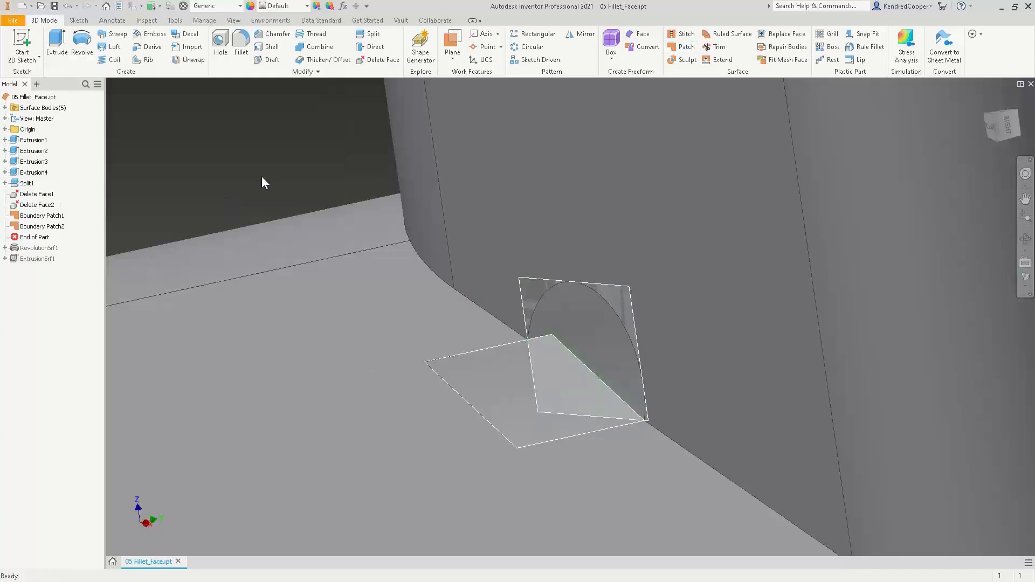
# - Trim the base patch with the upright patch as cutting tool, removing the sliver that extends inside the post
pyautogui.scroll(-3, 262, 183)
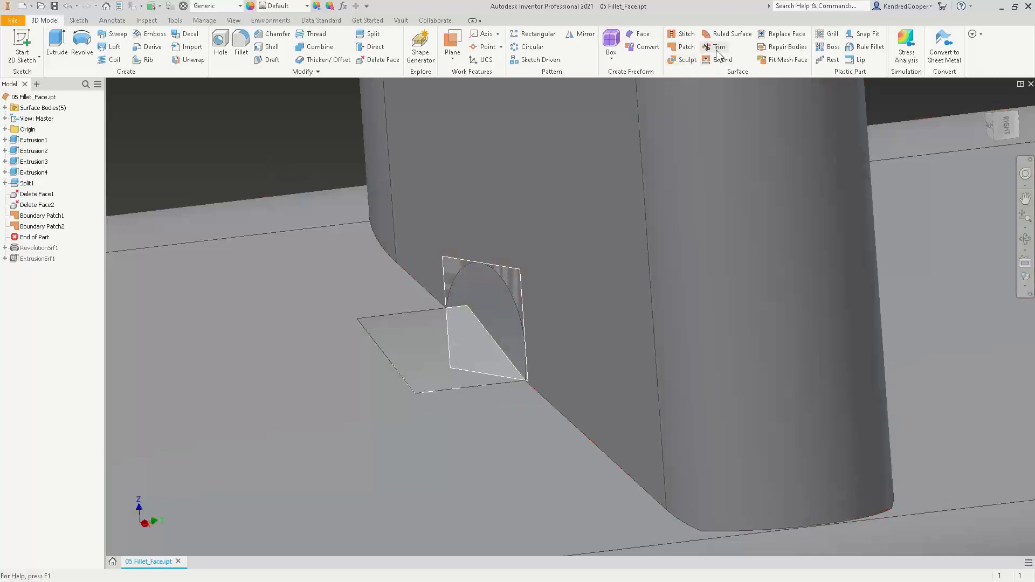
pyautogui.click(717, 51)
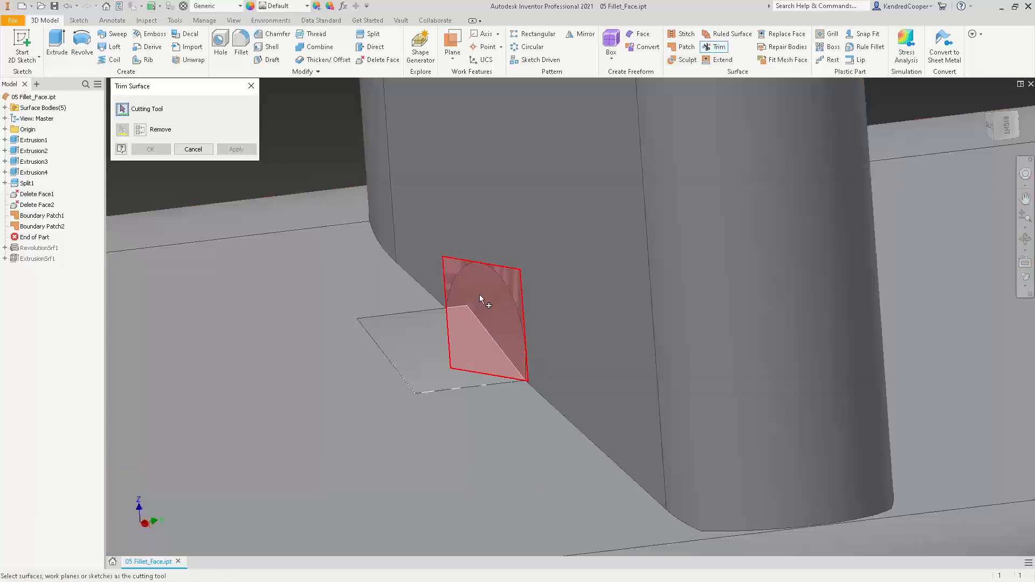
pyautogui.click(480, 295)
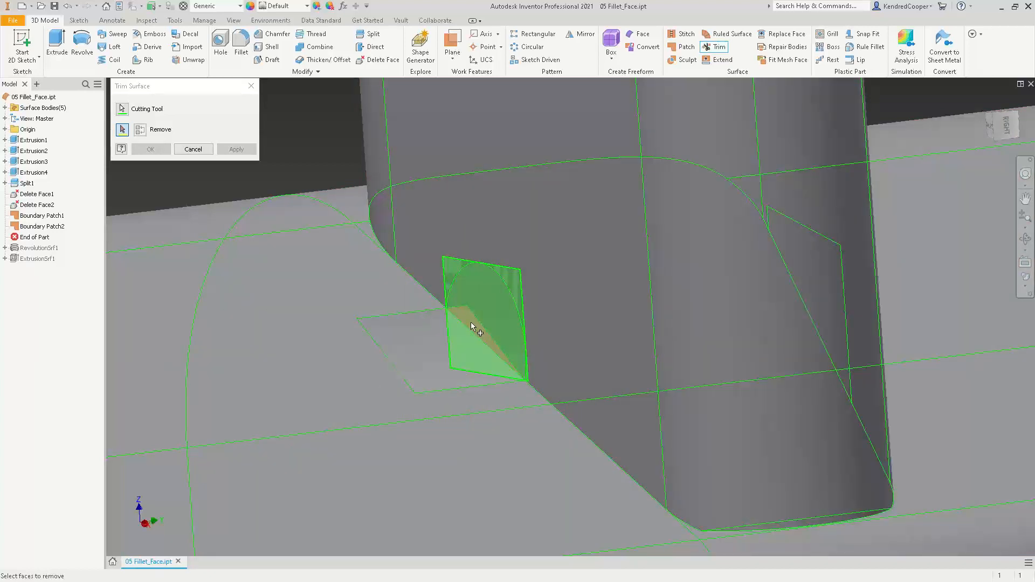
pyautogui.click(471, 324)
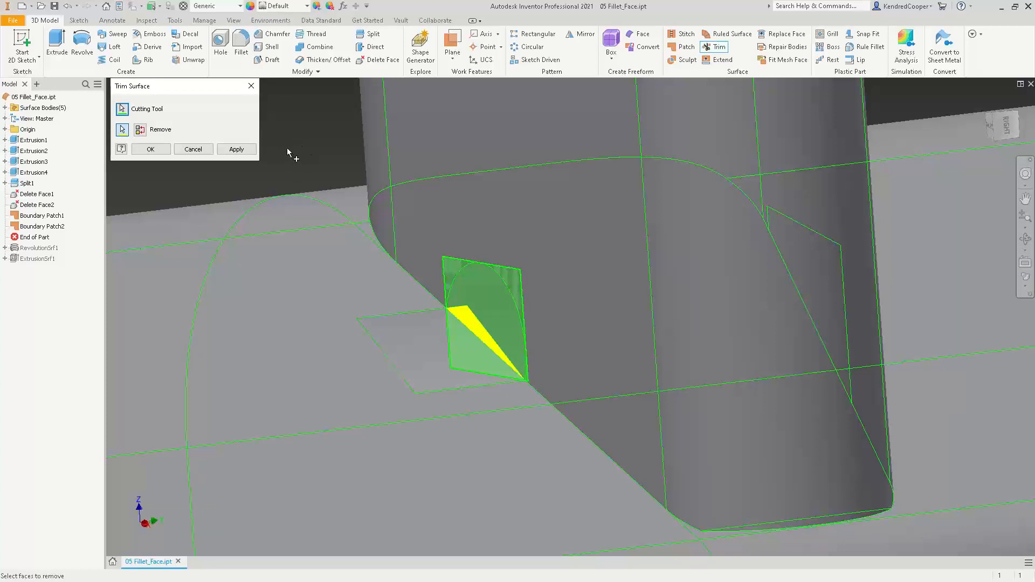
pyautogui.click(238, 149)
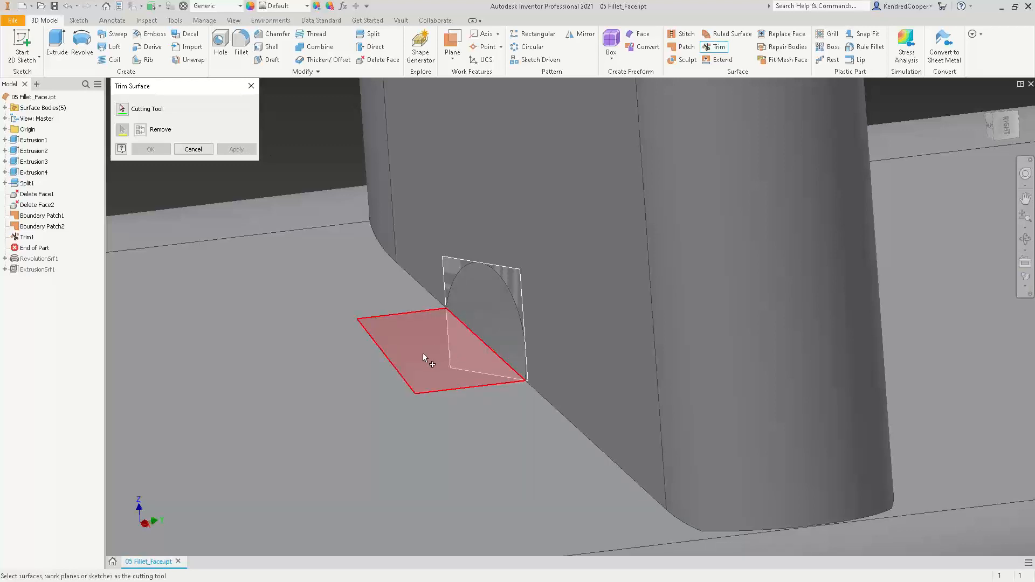
# - Trim the upright patch with the base patch as cutting tool, removing the triangular portion below the base face
pyautogui.moveTo(423, 357)
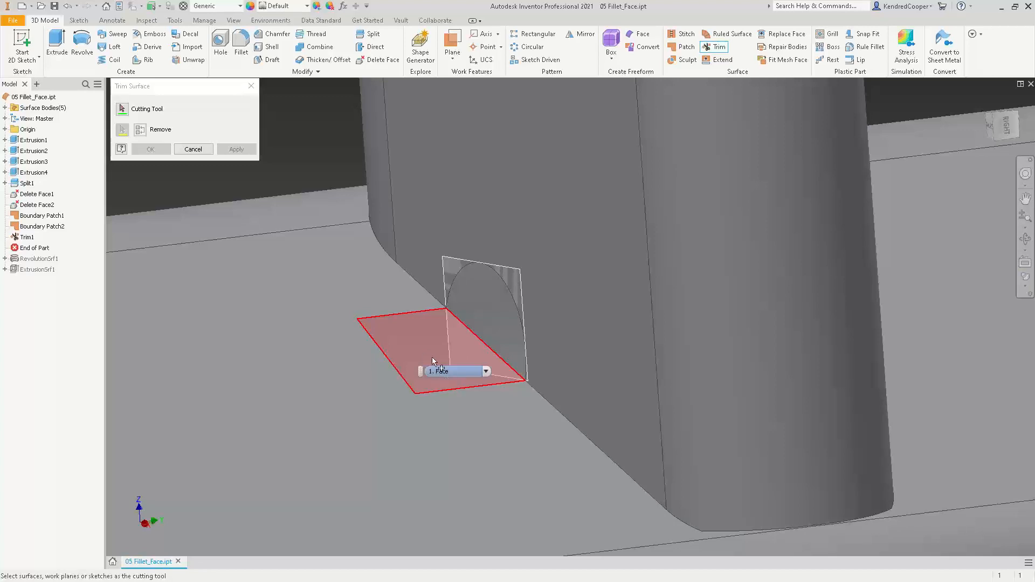
pyautogui.click(425, 350)
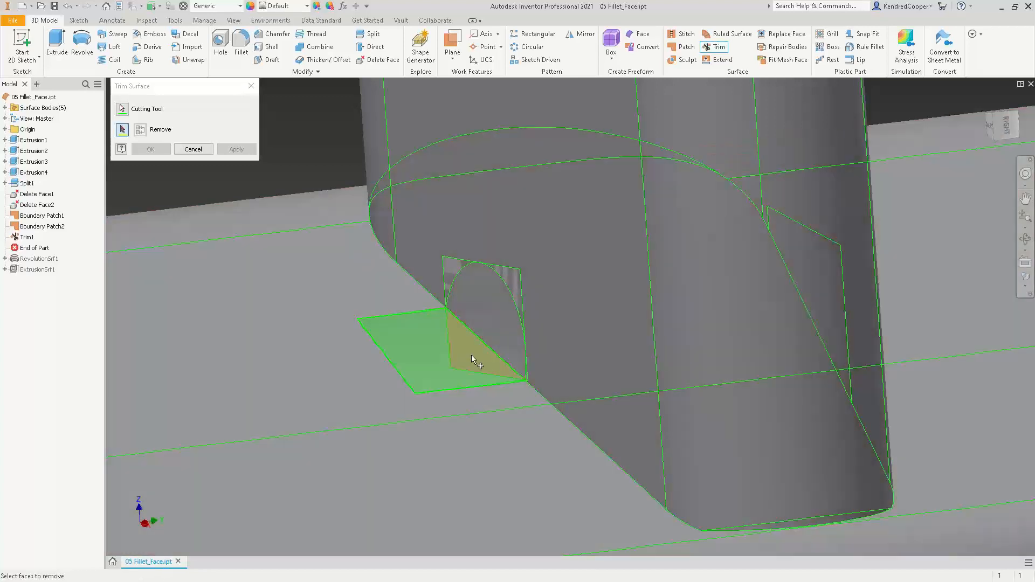
pyautogui.click(473, 355)
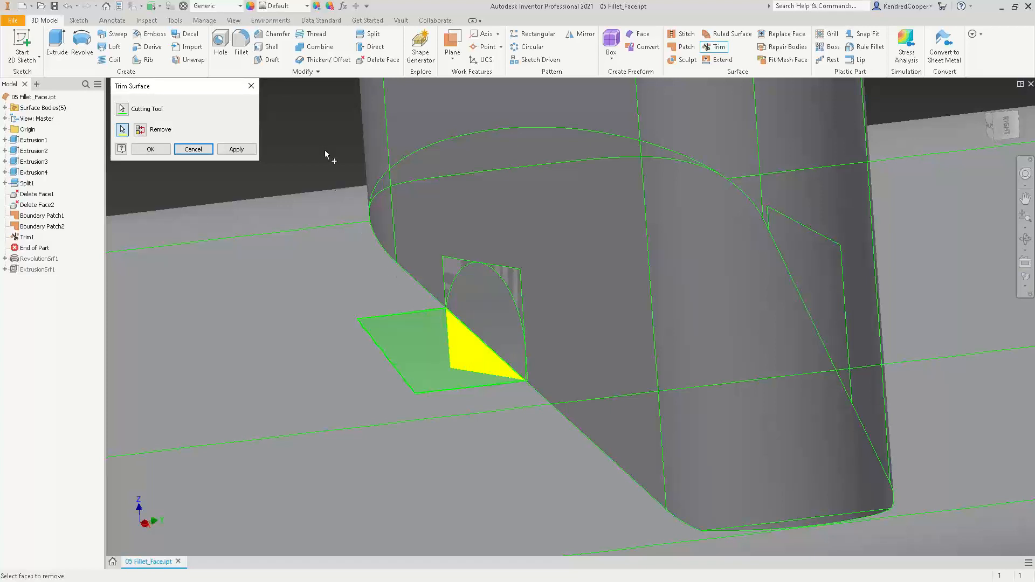
pyautogui.click(146, 149)
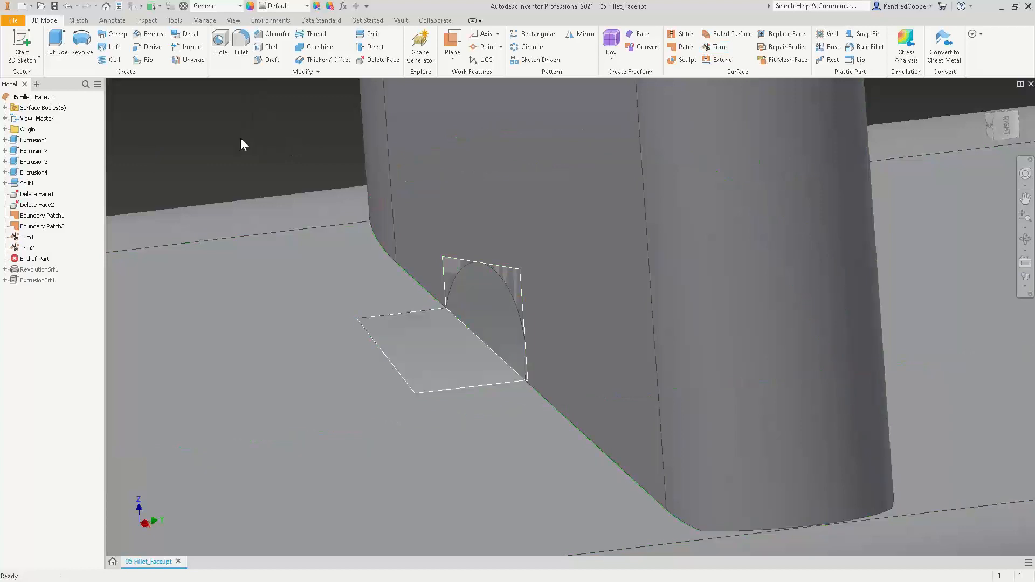
# - Trim the upright patch with the main body surface as cutting tool, removing both corner pieces outside the arc
pyautogui.click(715, 46)
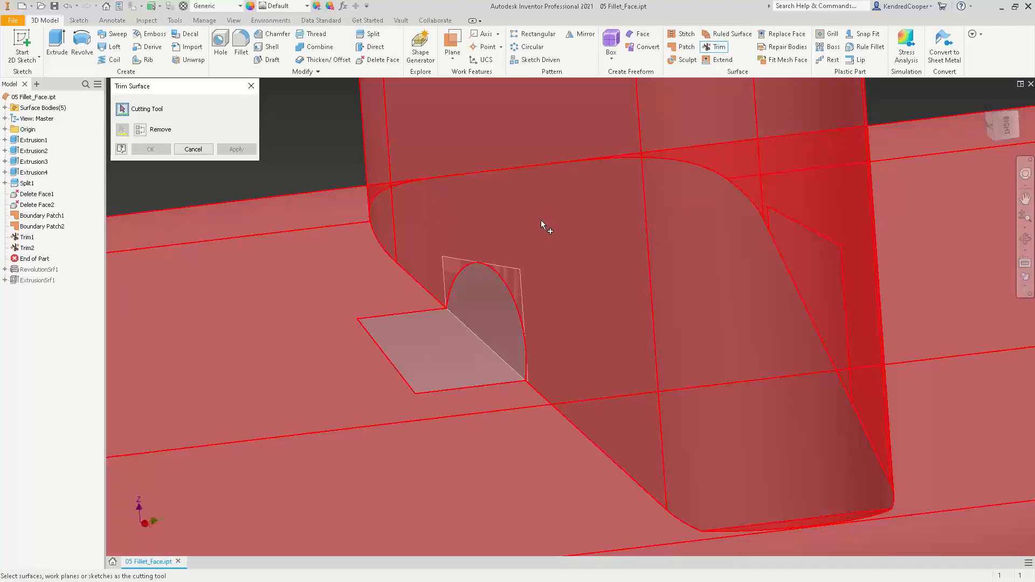
pyautogui.scroll(-5, 541, 220)
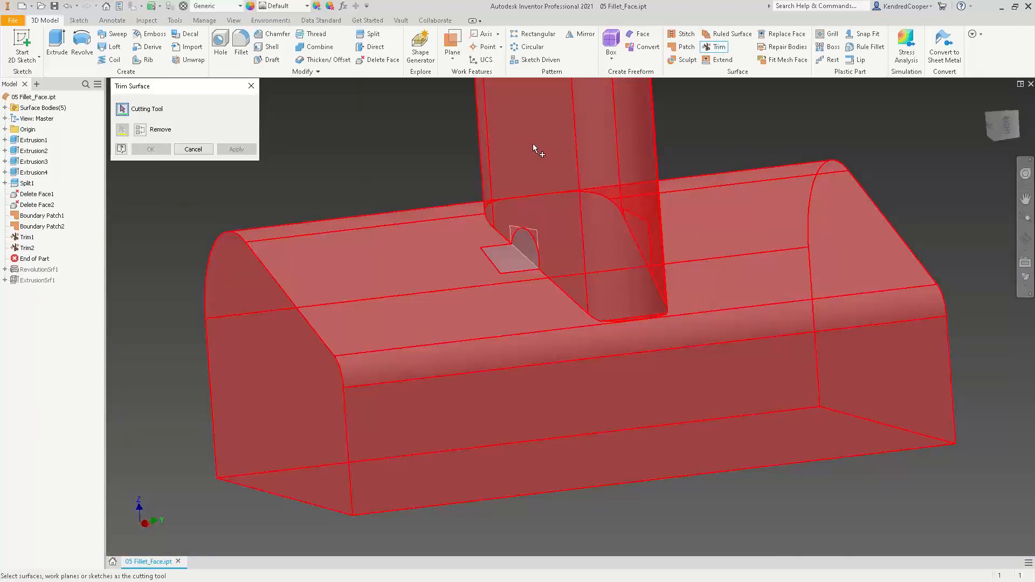
pyautogui.click(532, 143)
pyautogui.scroll(2, 407, 152)
pyautogui.scroll(3, 407, 153)
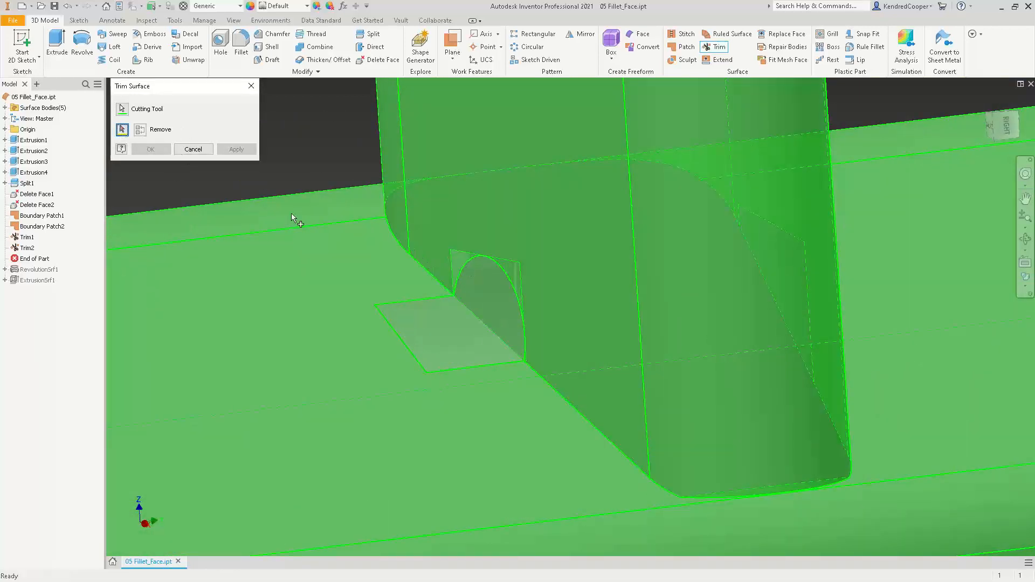
pyautogui.click(467, 254)
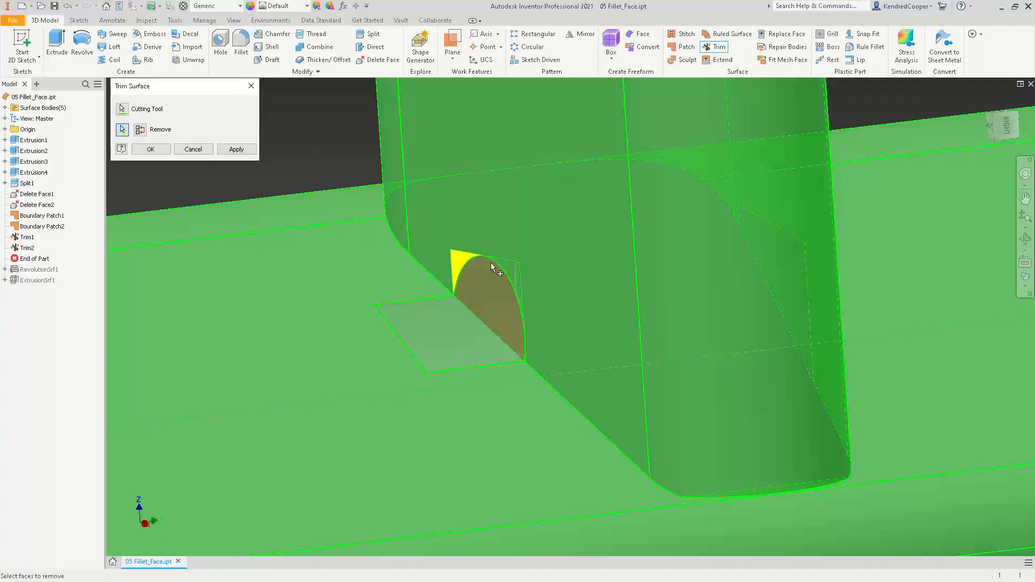
pyautogui.click(515, 275)
pyautogui.click(150, 149)
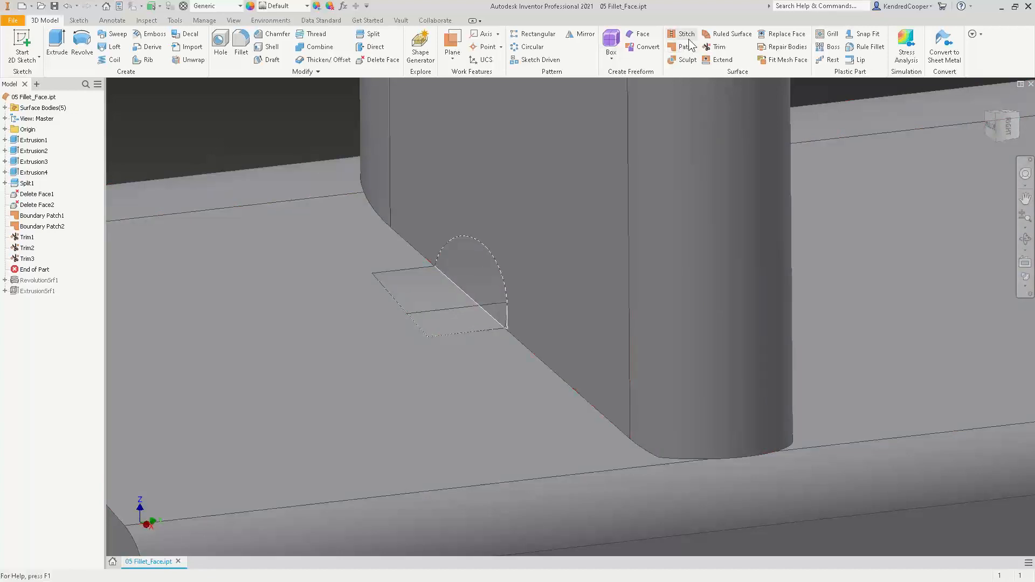
# - Turn off translucency for Boundary Patch1 and Boundary Patch2 so that both display opaque
pyautogui.rightClick(43, 219)
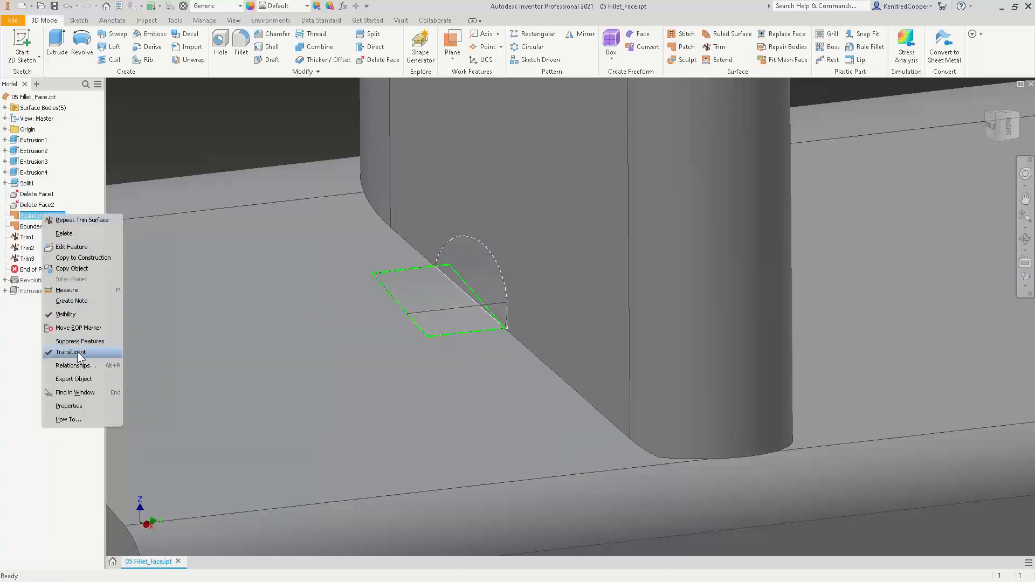
pyautogui.click(94, 353)
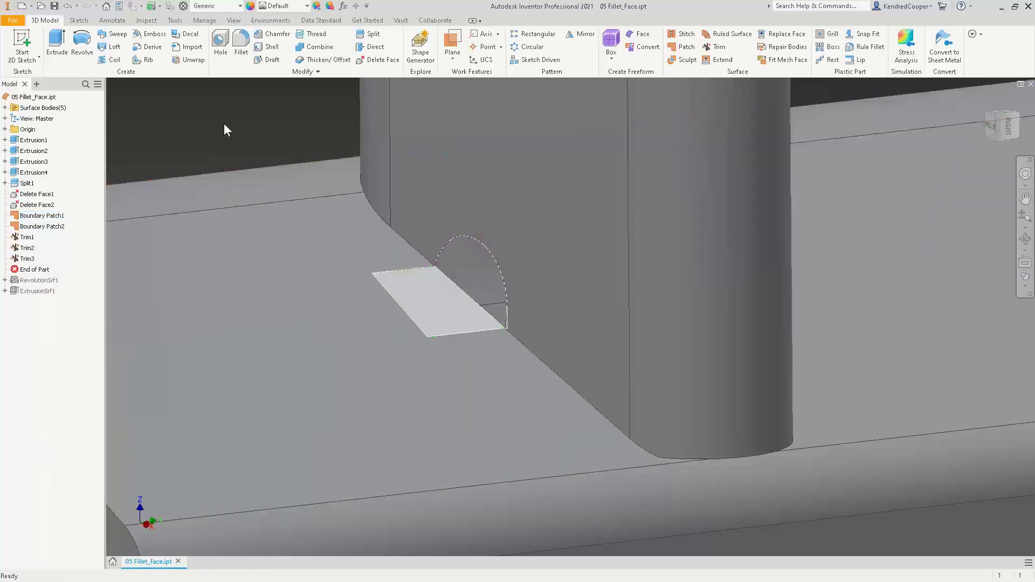
pyautogui.rightClick(52, 230)
pyautogui.click(94, 354)
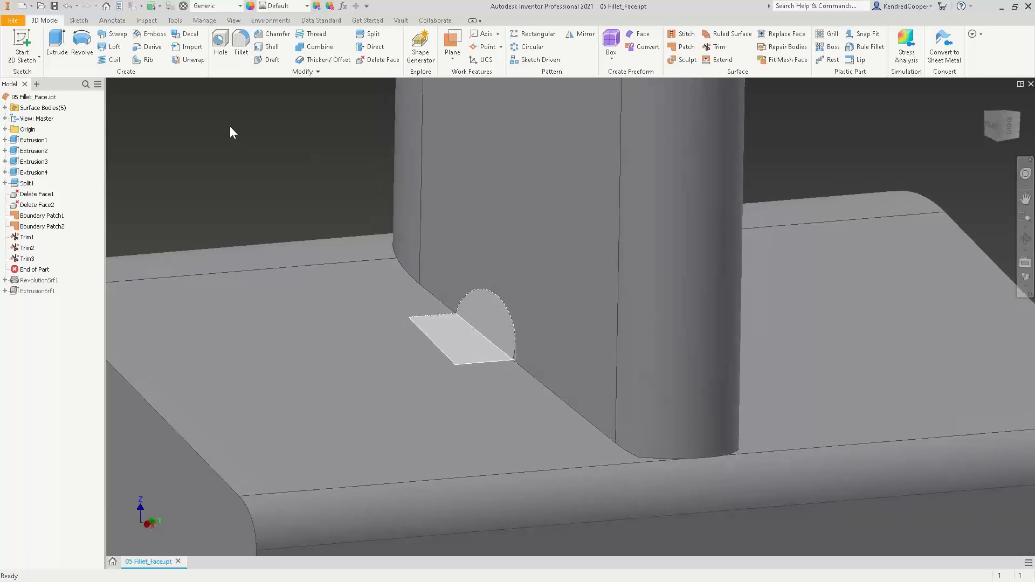
# - Stitch the base patch and the upright patch together into one quilt with a maximum tolerance of 0.254 mm
pyautogui.click(688, 34)
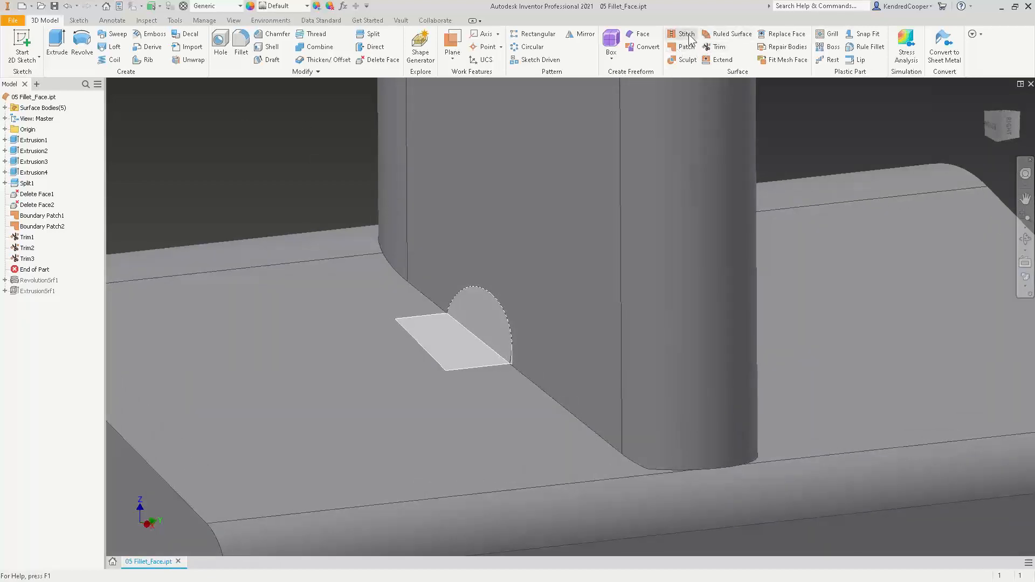
pyautogui.click(490, 343)
pyautogui.click(469, 353)
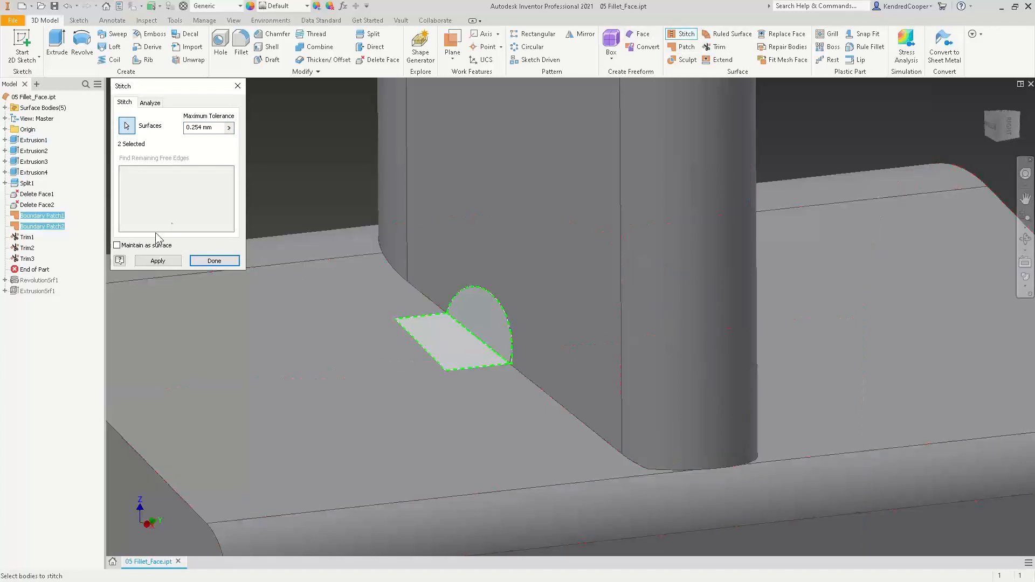
pyautogui.click(157, 261)
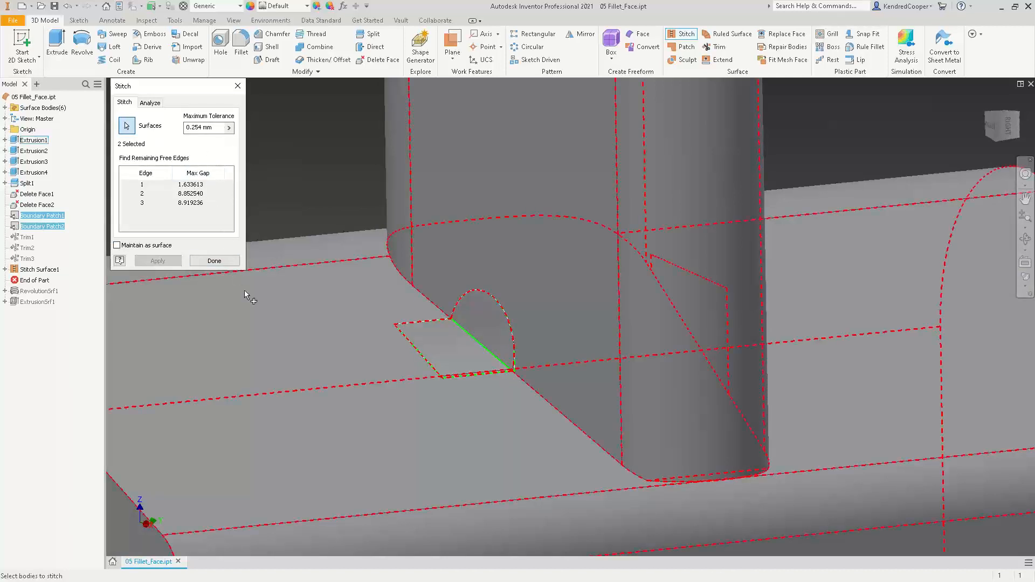
# - Turn on the edge condition and near tangent display to analyze the stitched patches
pyautogui.click(154, 103)
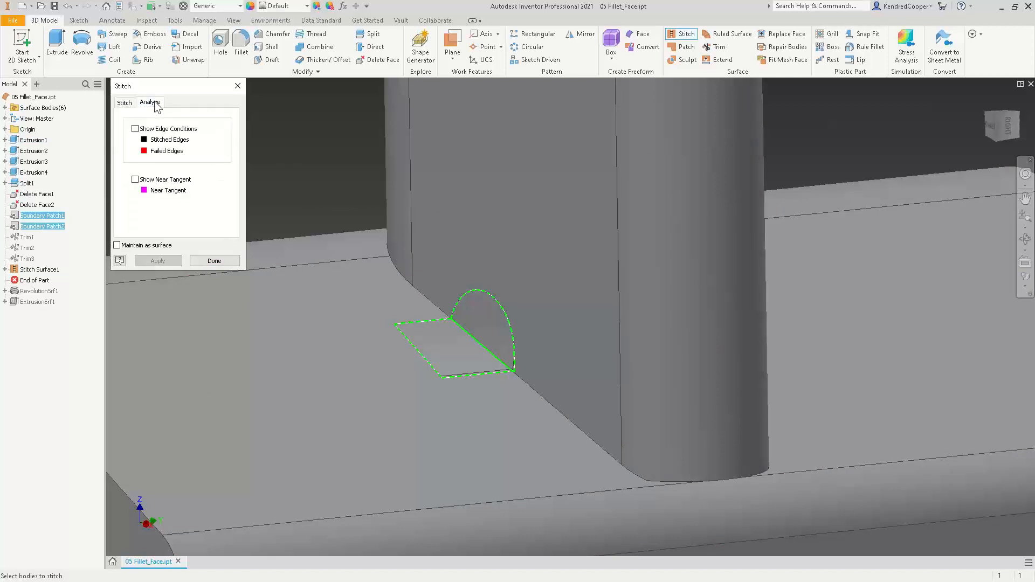
pyautogui.click(165, 131)
pyautogui.click(165, 180)
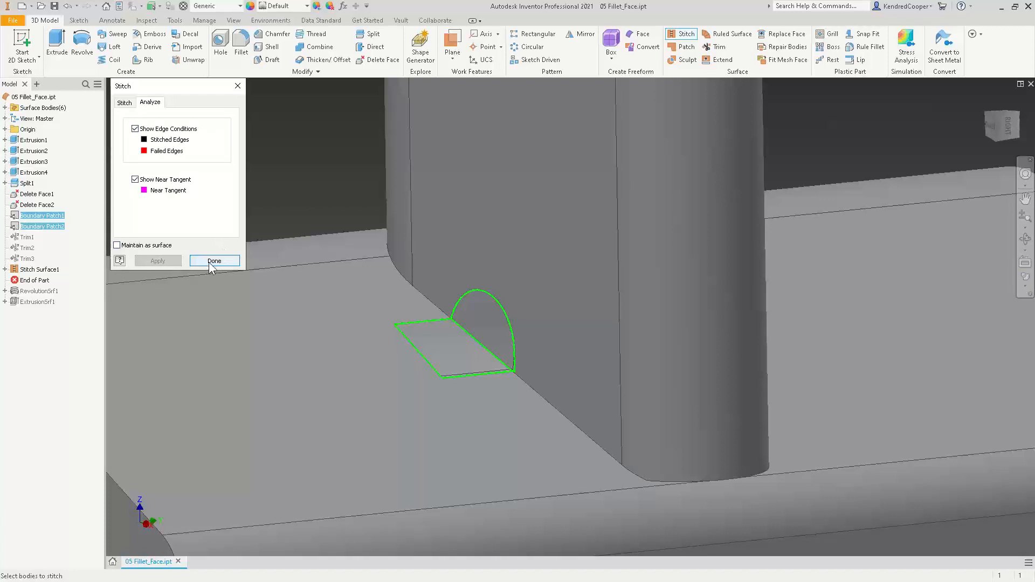
pyautogui.click(128, 102)
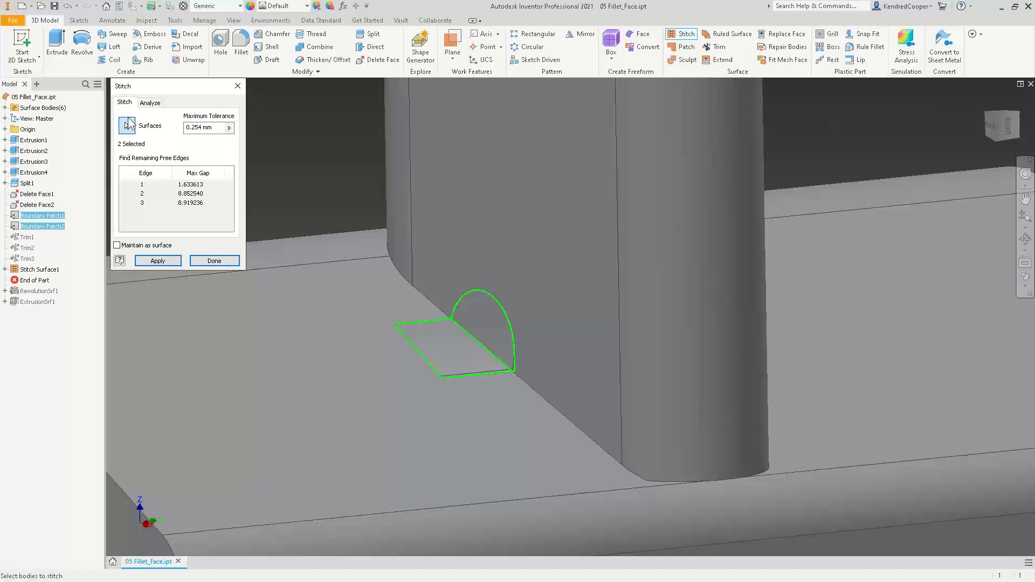
# - Finish the stitch with Maintain as surface off, and check which patches the stitched feature contains
pyautogui.click(132, 247)
pyautogui.click(131, 248)
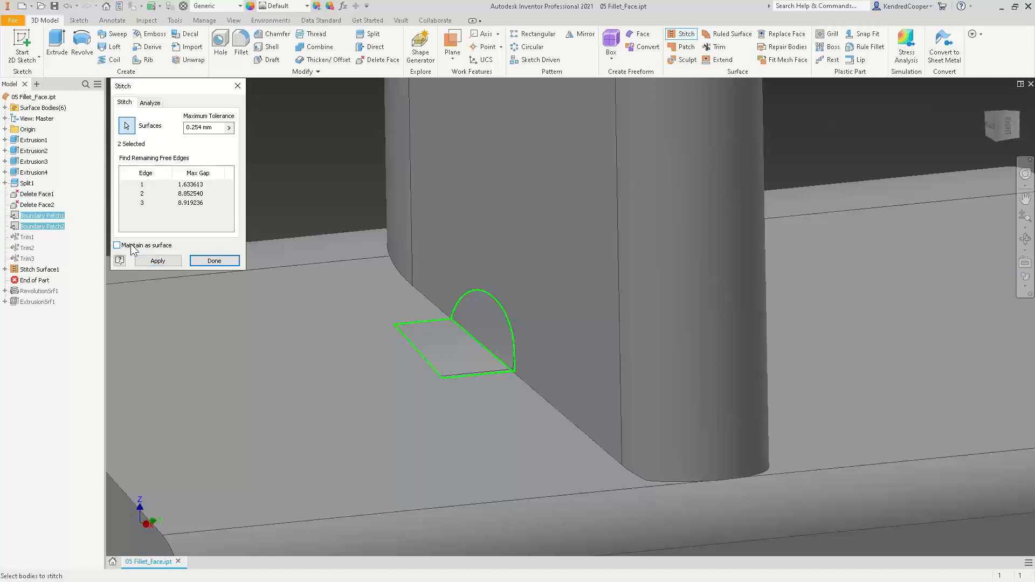
pyautogui.click(173, 262)
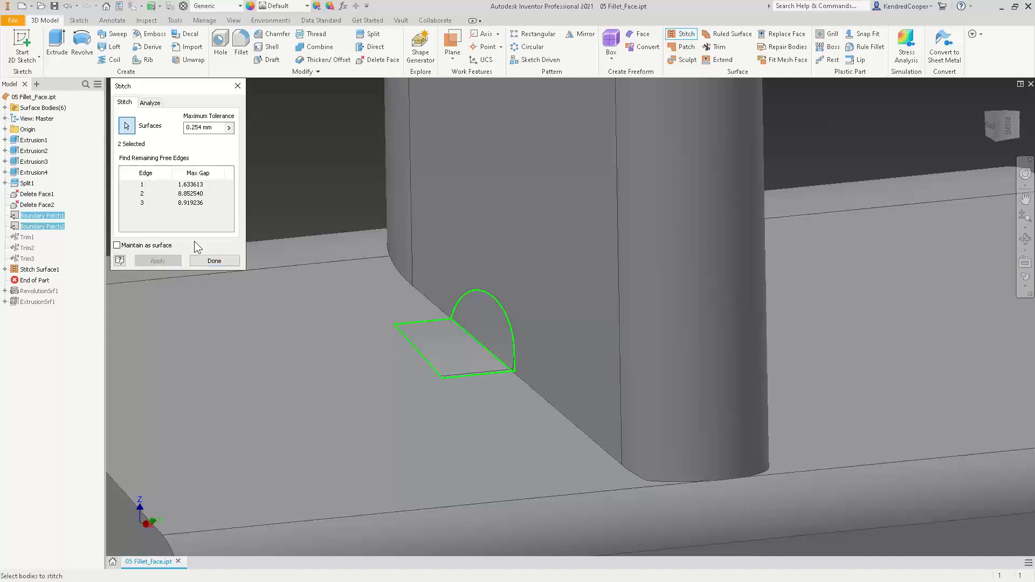
pyautogui.click(214, 261)
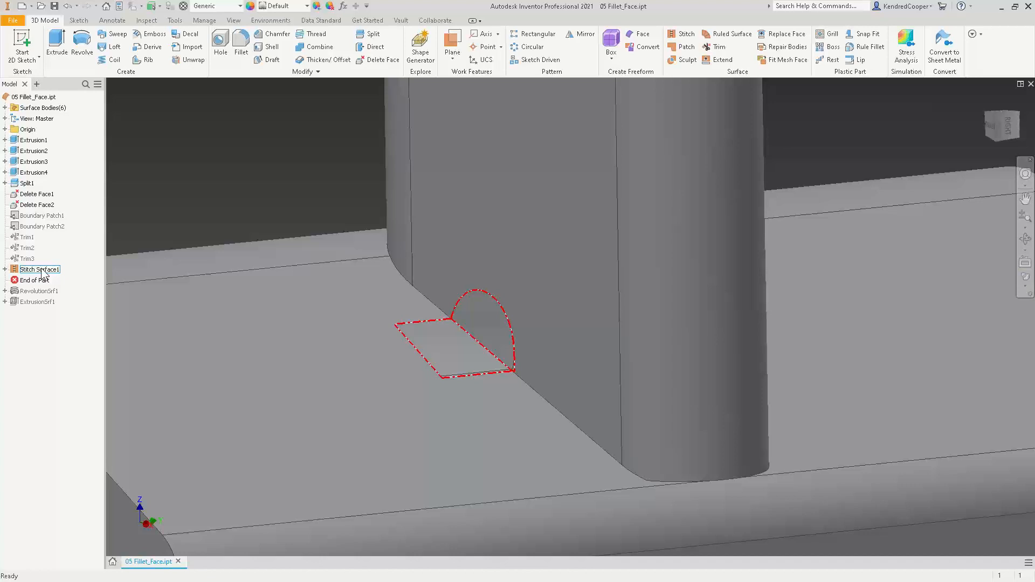
pyautogui.click(5, 269)
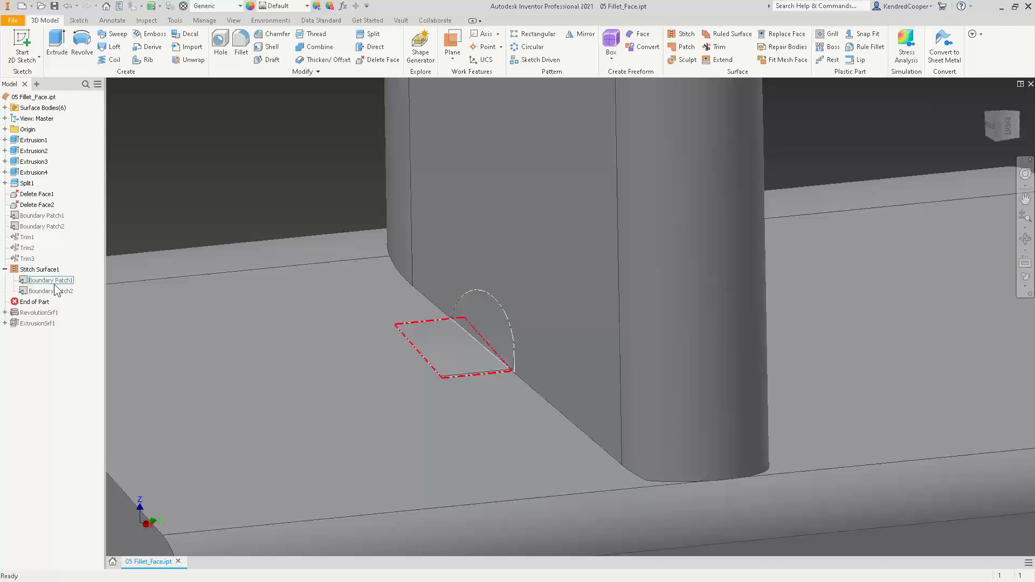
pyautogui.click(5, 269)
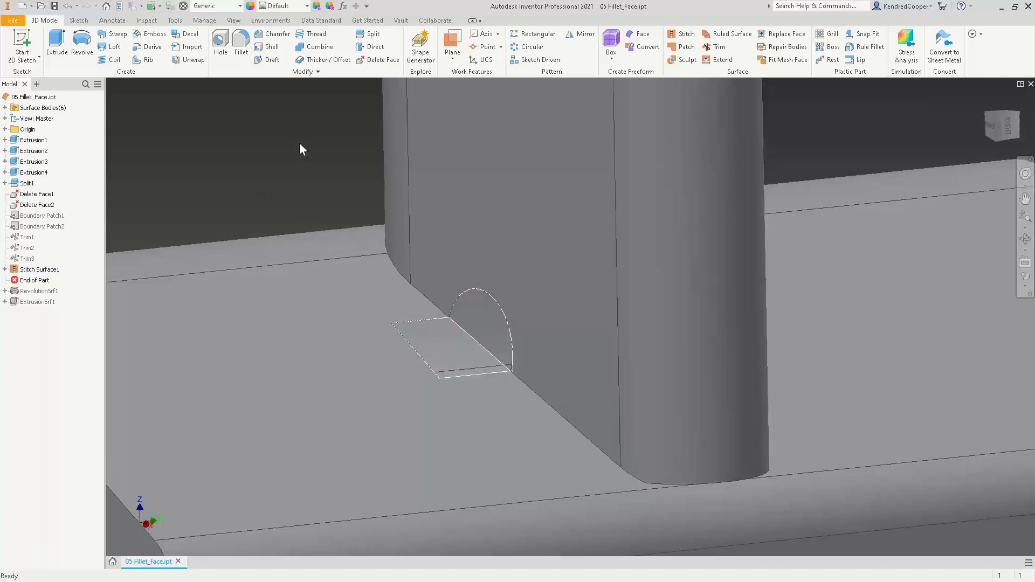
# - Create a boundary patch from the four edges of the opening on the opposite side of the post
pyautogui.keyDown('shift'); pyautogui.moveTo(299, 142); pyautogui.dragTo(438, 297, button='middle'); pyautogui.keyUp('shift')
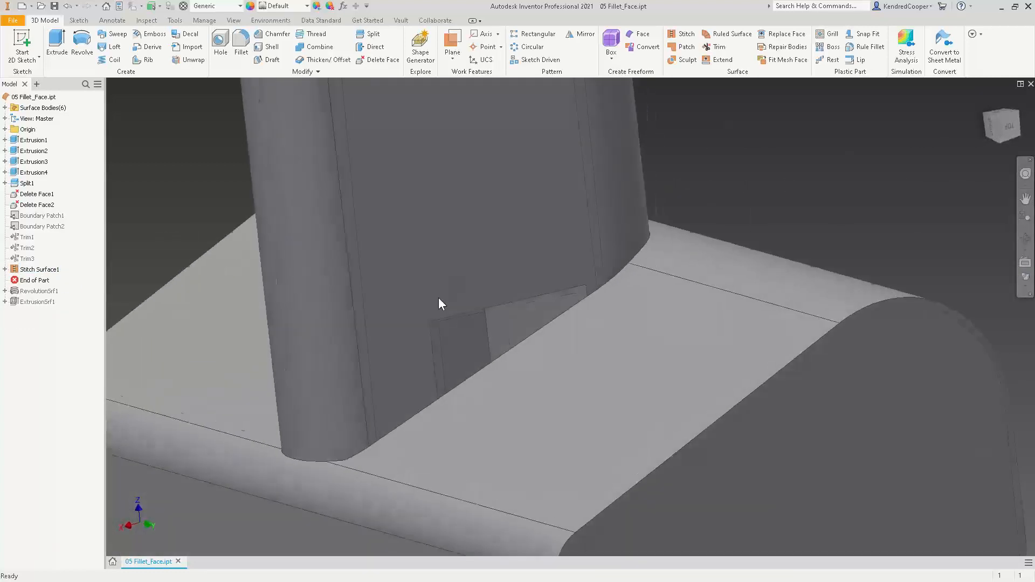
pyautogui.keyDown('shift'); pyautogui.moveTo(487, 322); pyautogui.dragTo(776, 146, button='middle'); pyautogui.keyUp('shift')
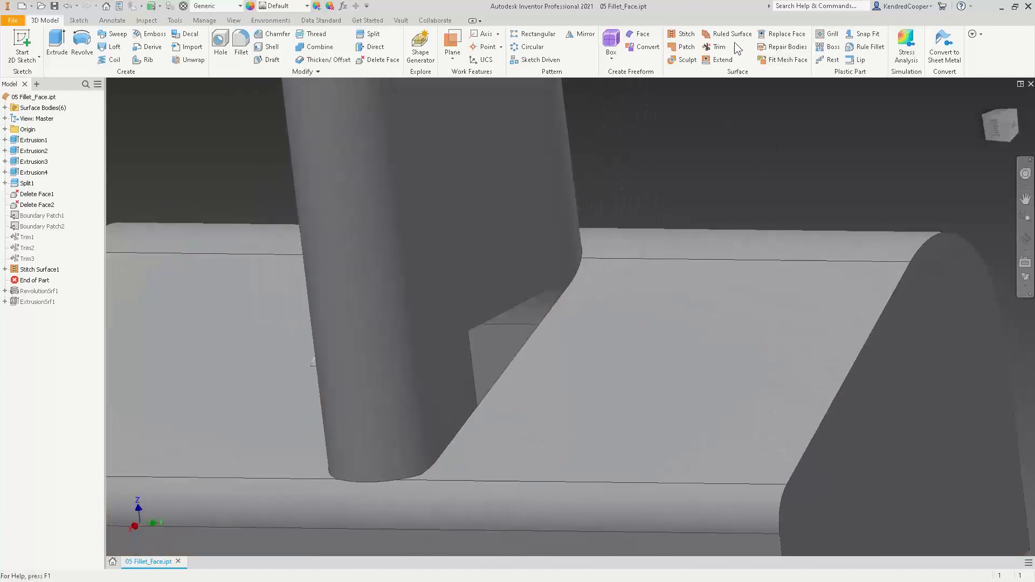
pyautogui.click(684, 47)
pyautogui.click(528, 301)
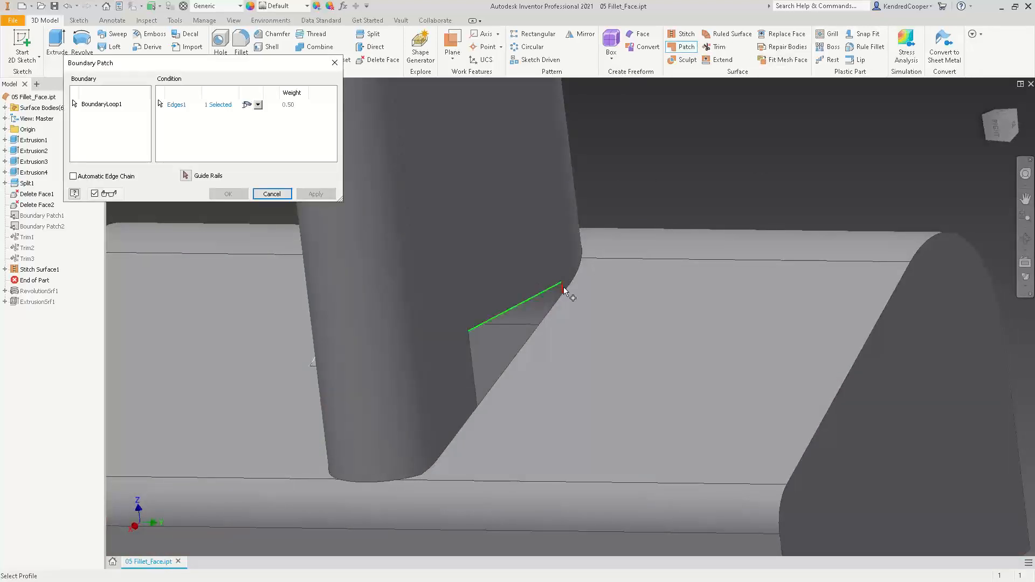
pyautogui.click(551, 305)
pyautogui.click(474, 374)
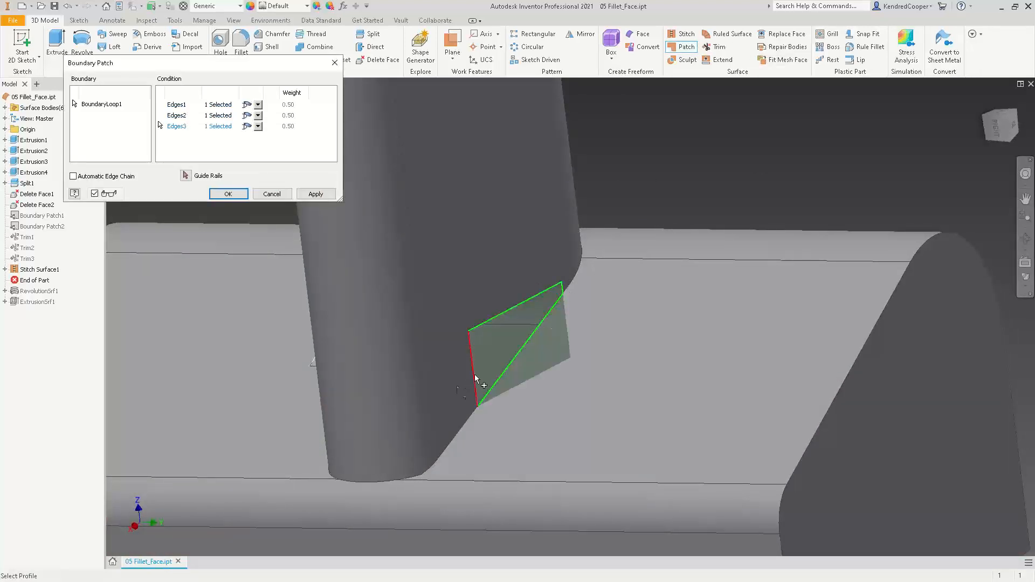
pyautogui.keyDown('shift'); pyautogui.moveTo(193, 259); pyautogui.dragTo(183, 273, button='middle'); pyautogui.keyUp('shift')
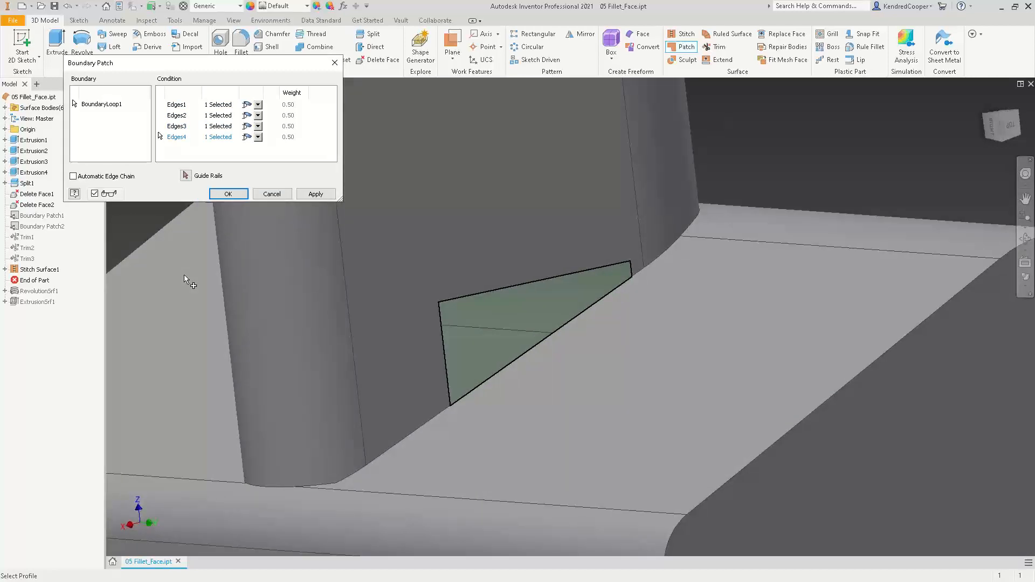
pyautogui.click(228, 194)
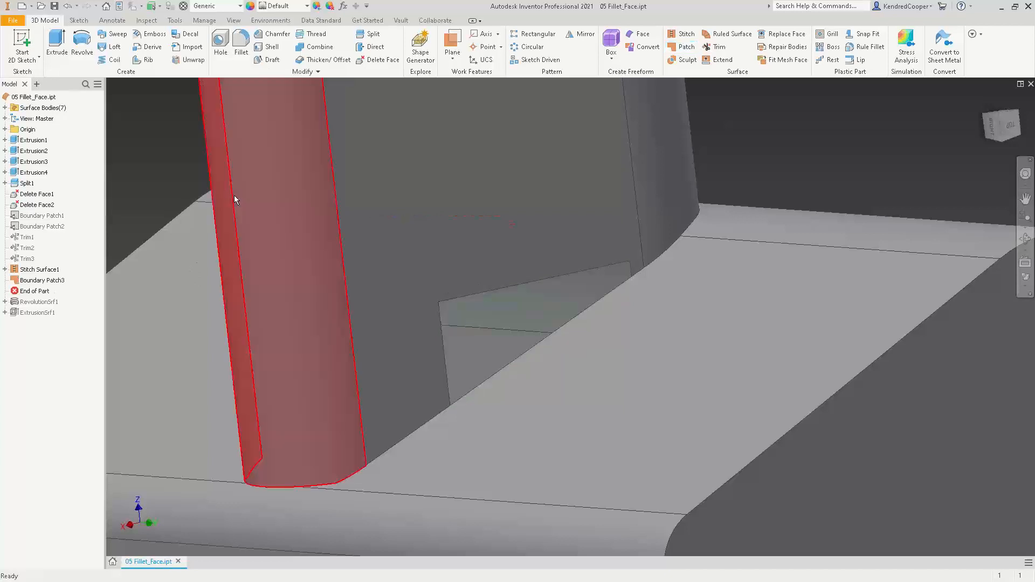
# - Stitch the main body surface, the stitched pair of patches and the boundary patch on the opposite side together
pyautogui.press('F6')
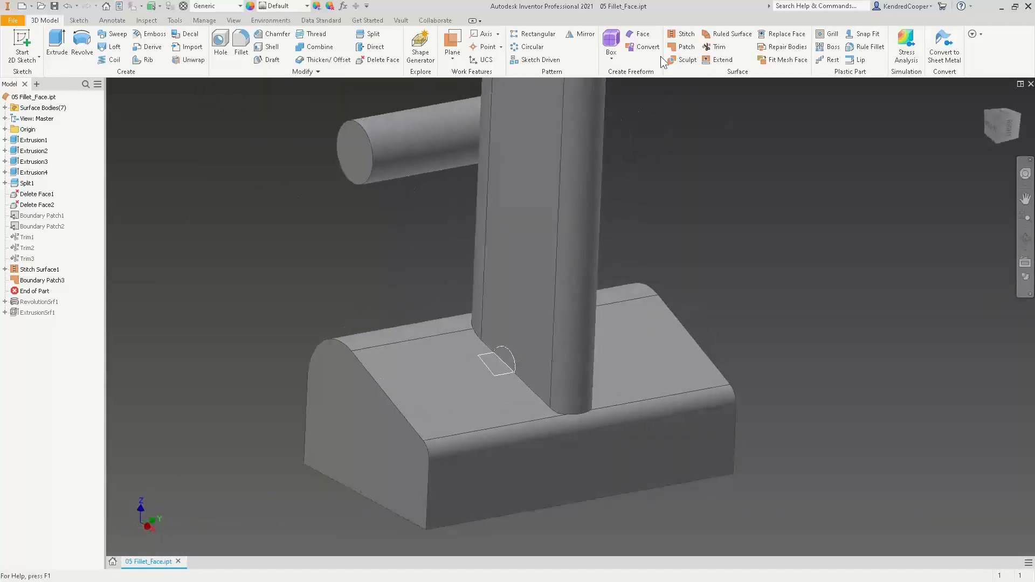
pyautogui.click(683, 34)
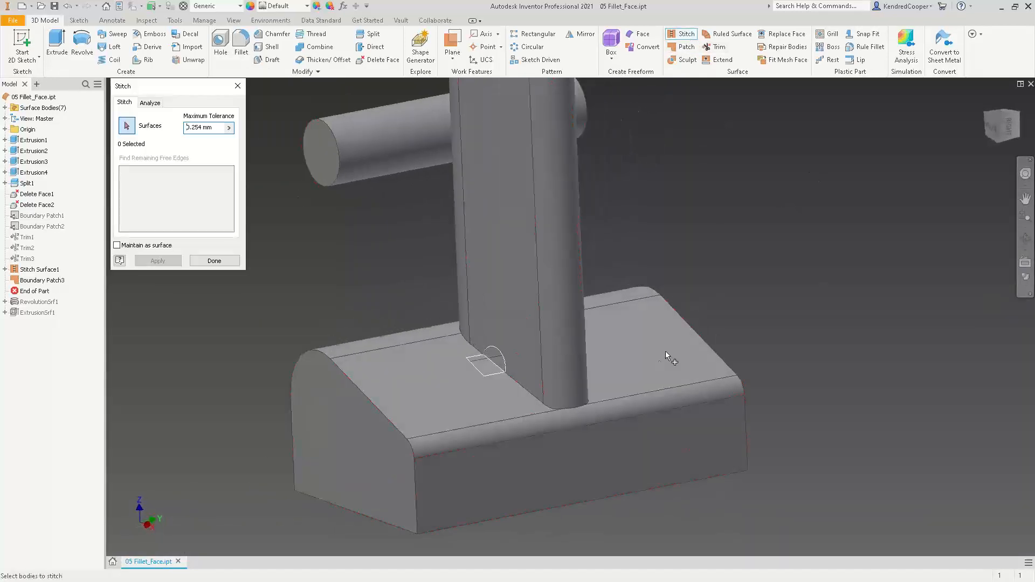
pyautogui.click(642, 377)
pyautogui.click(492, 374)
pyautogui.keyDown('shift'); pyautogui.moveTo(492, 376); pyautogui.dragTo(642, 372, button='middle'); pyautogui.keyUp('shift')
pyautogui.click(615, 361)
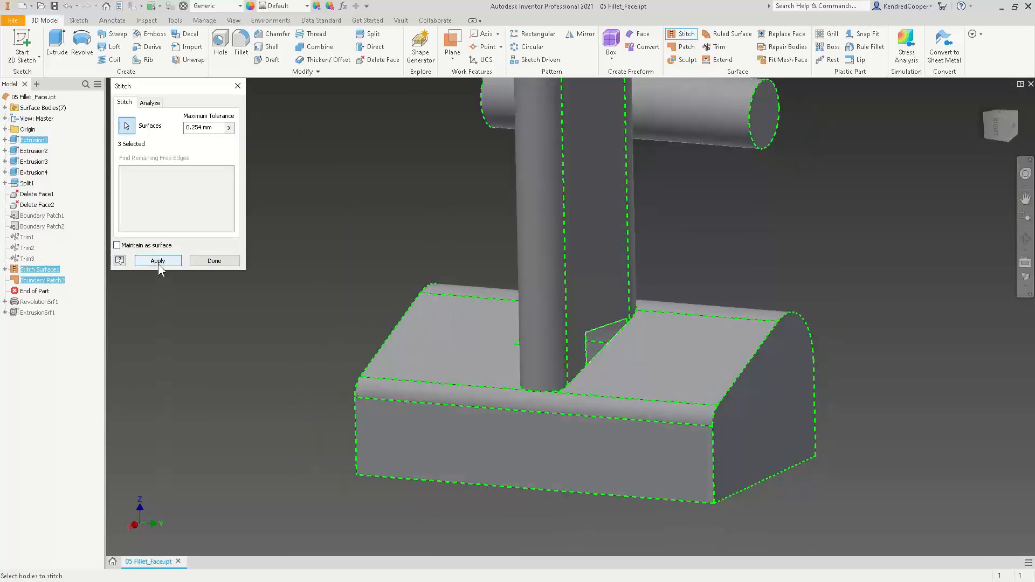
pyautogui.click(158, 260)
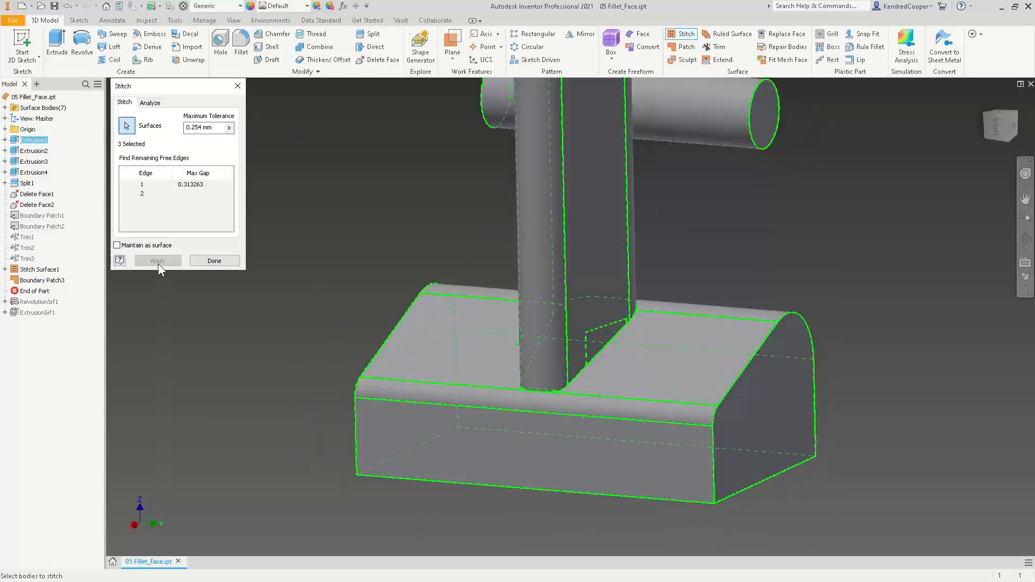
pyautogui.click(216, 261)
pyautogui.press('F6')
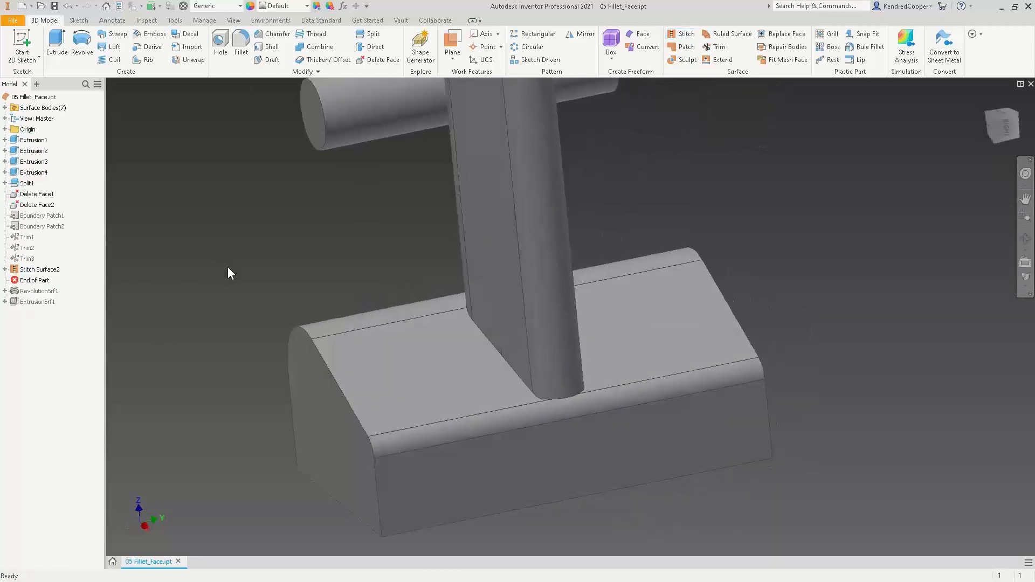
pyautogui.scroll(10, 228, 267)
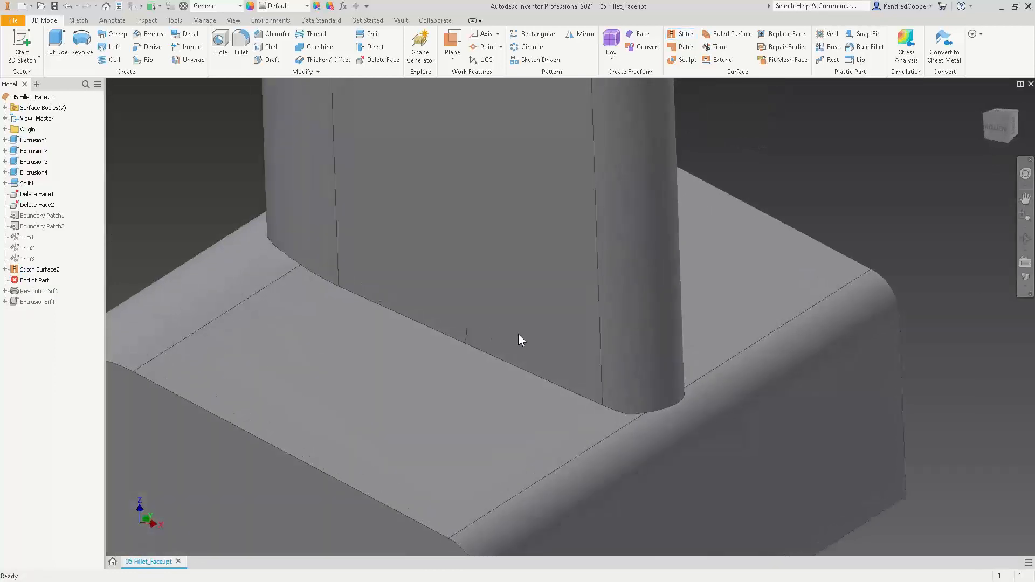
pyautogui.scroll(5, 383, 307)
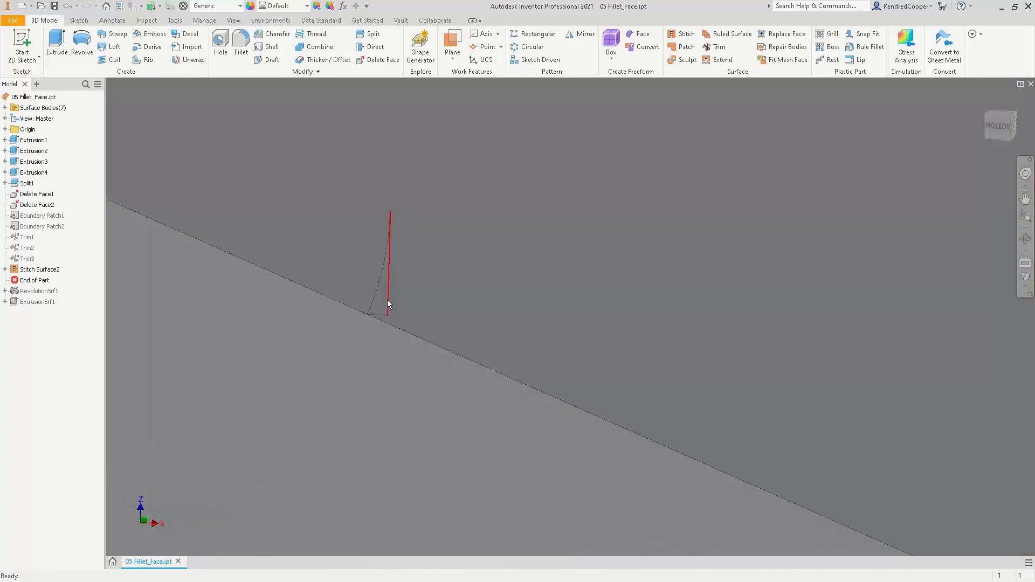
pyautogui.click(715, 47)
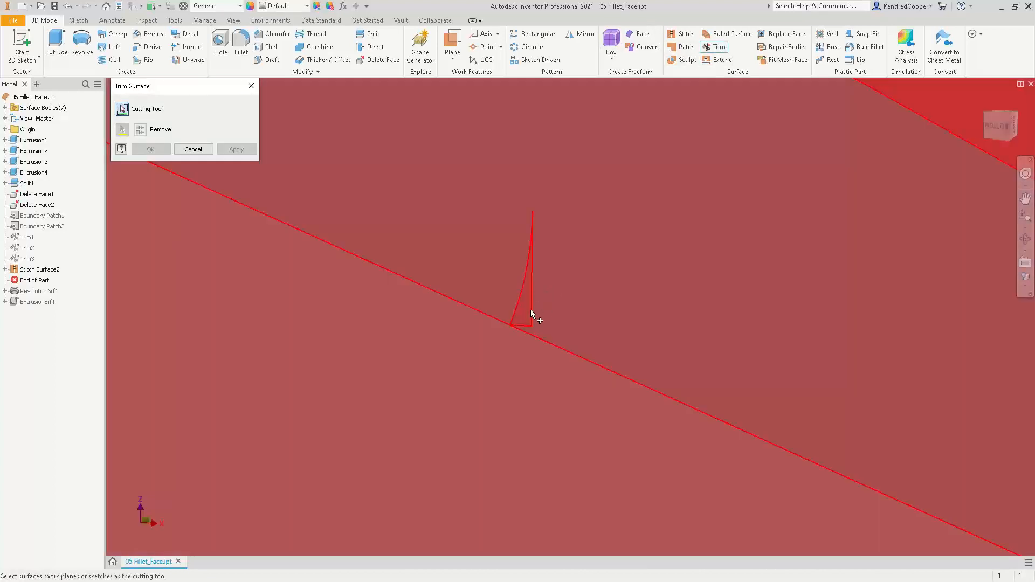
pyautogui.click(531, 314)
pyautogui.click(525, 318)
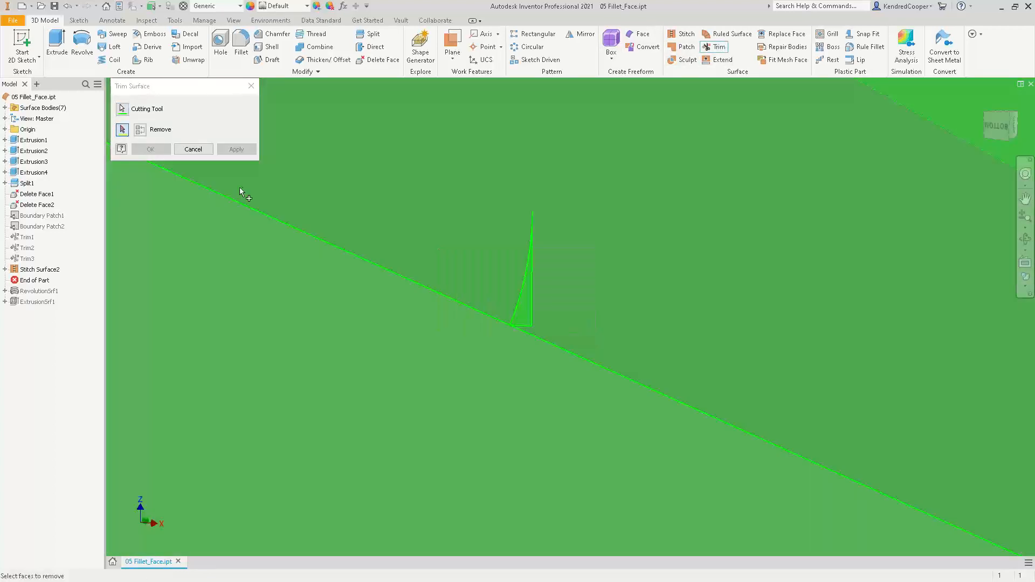
pyautogui.click(208, 153)
pyautogui.scroll(-10, 458, 239)
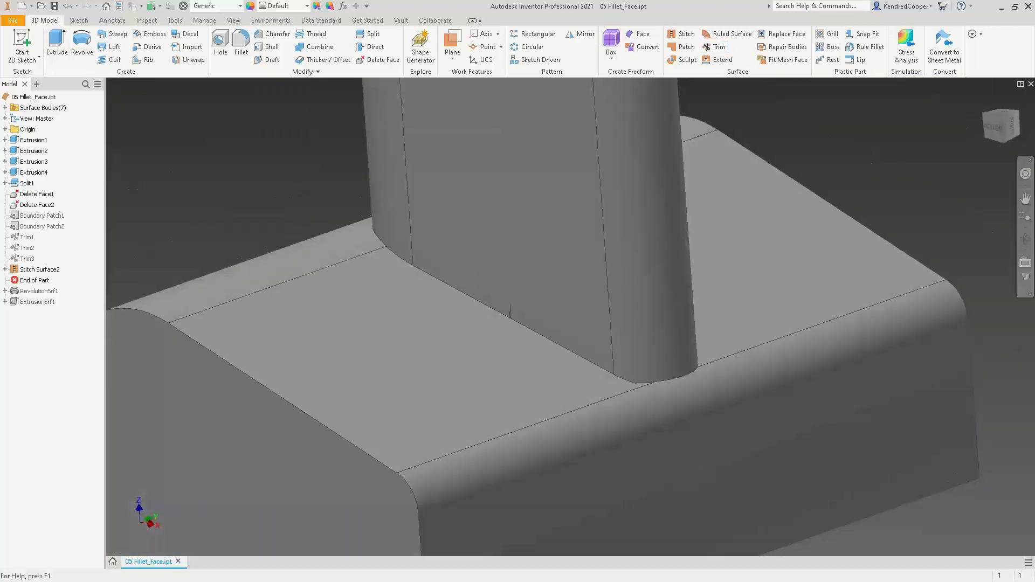
# - Undo the last stitch and examine the small sliver at the lower corner of the upright patch
pyautogui.click(67, 6)
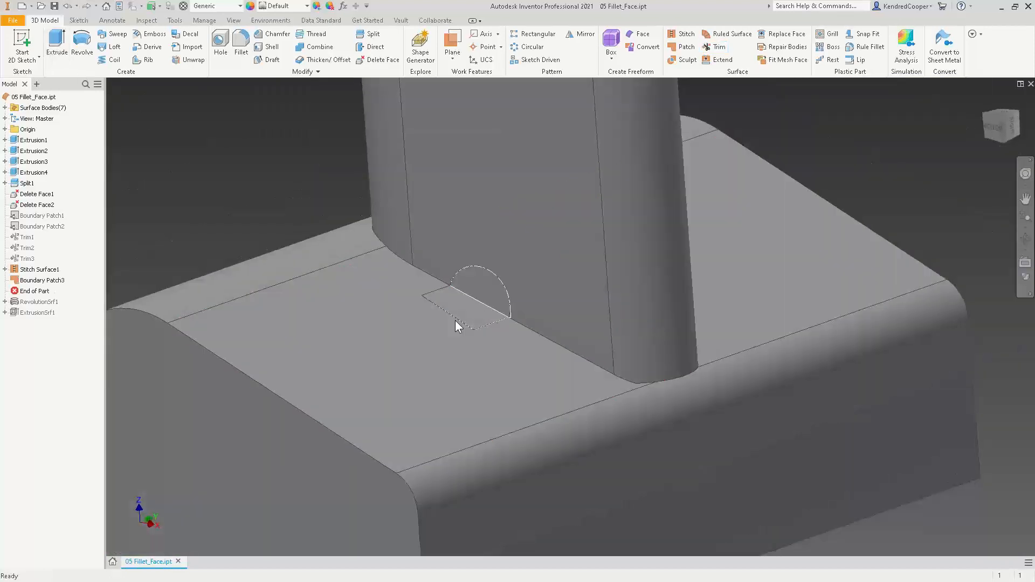
pyautogui.scroll(3, 500, 324)
pyautogui.scroll(5, 500, 324)
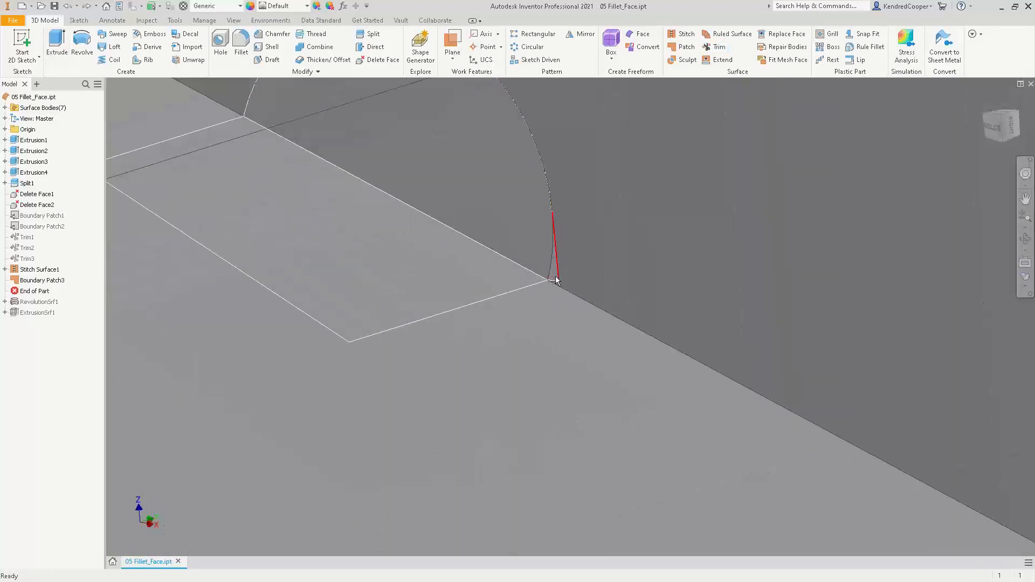
pyautogui.scroll(-8, 555, 279)
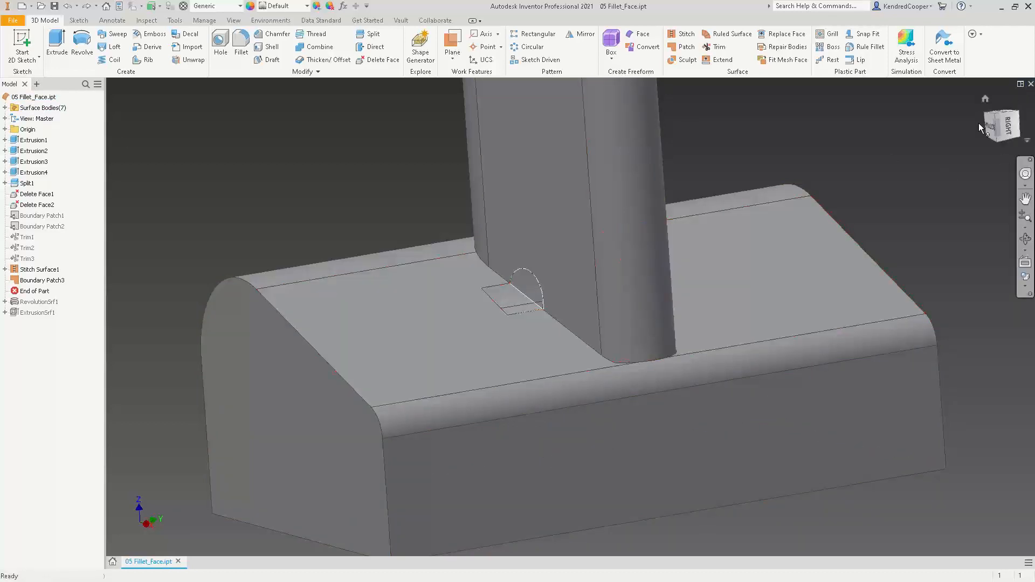
# - Close the 05 Fillet_Face part without saving the changes
pyautogui.click(1030, 83)
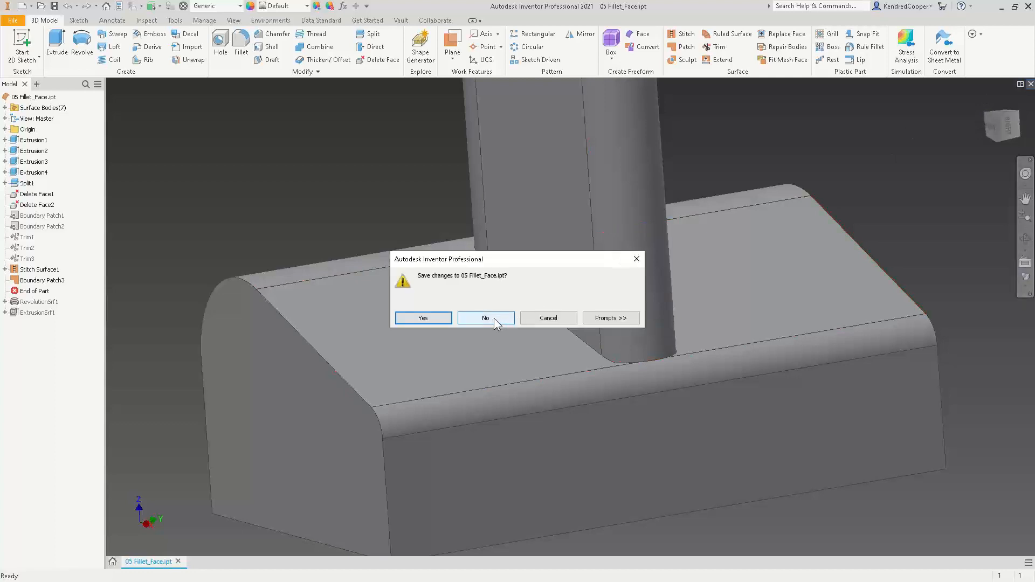
pyautogui.click(493, 318)
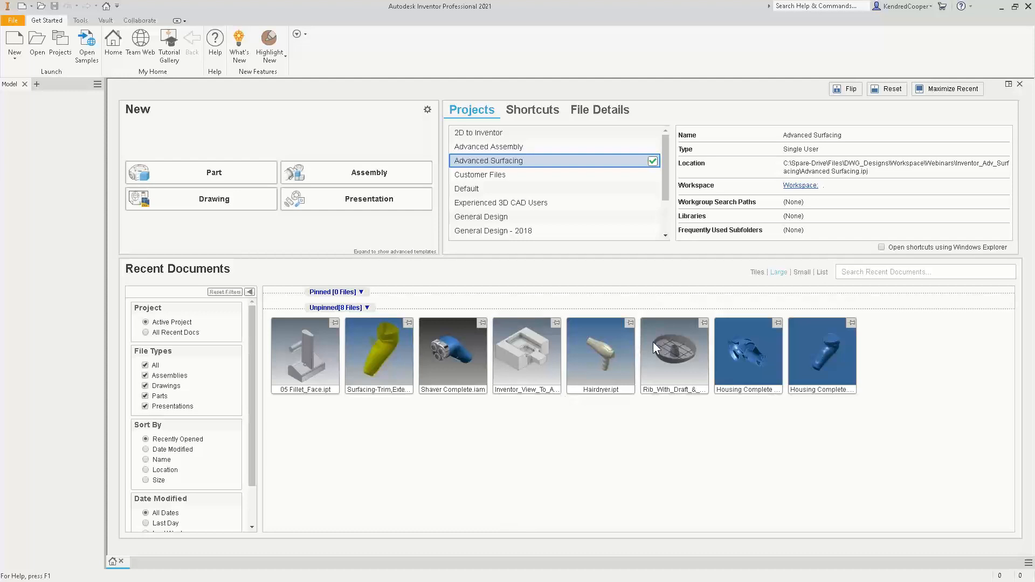
# - Create a new part from the Standard.ipt template and start a 2D sketch on the XY plane
pyautogui.click(13, 44)
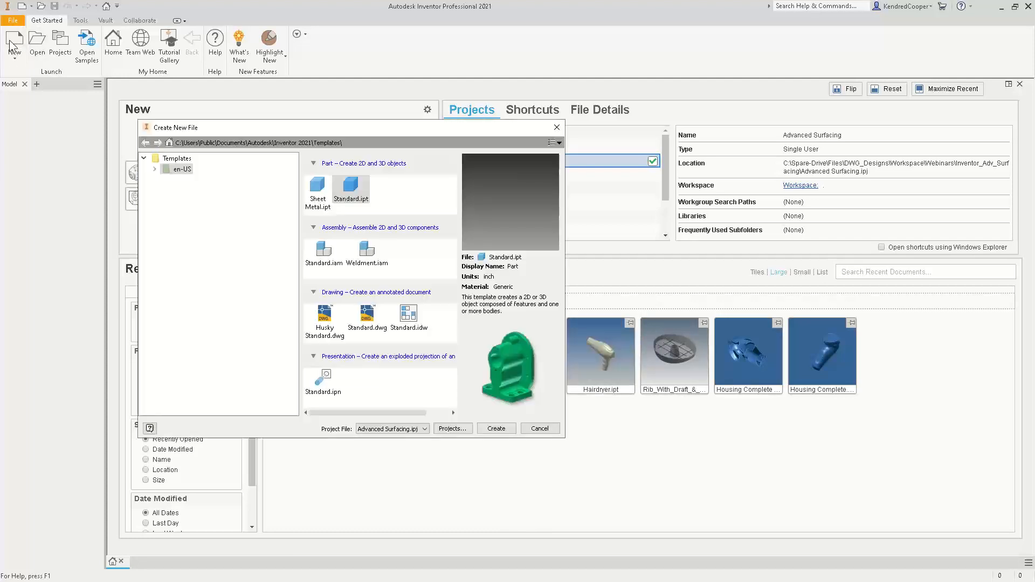
pyautogui.doubleClick(349, 189)
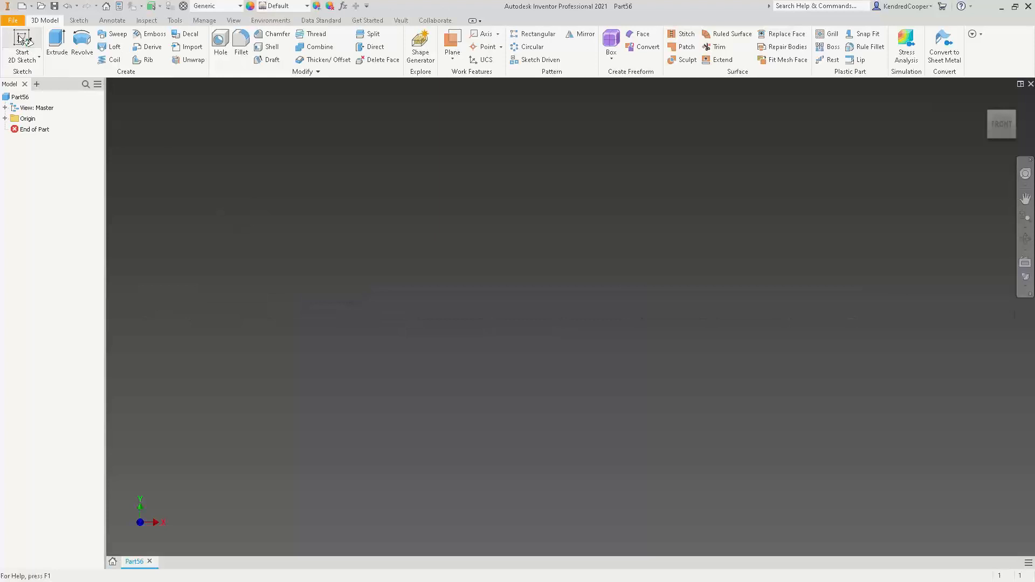
pyautogui.click(22, 43)
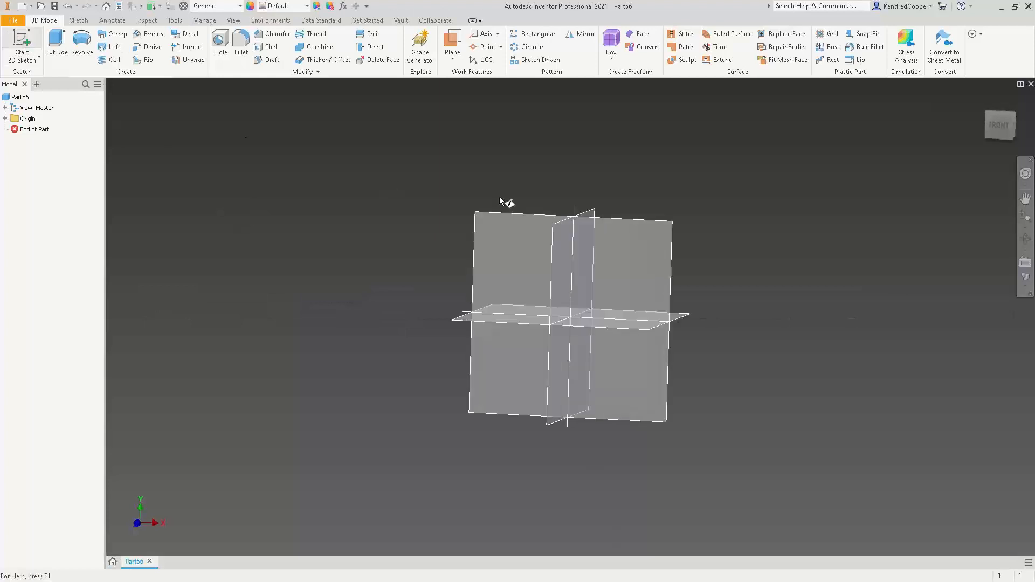
pyautogui.click(504, 170)
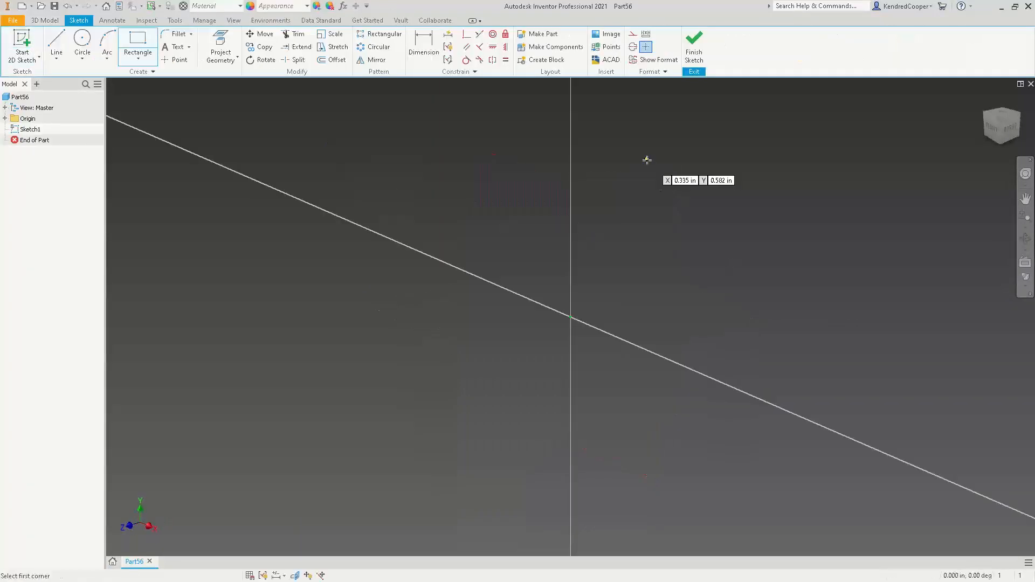
# - Sketch a rectangle beside the origin, starting at about X 0.335 in, Y 0.582 in, and extrude it 1 in as a surface
pyautogui.click(647, 160)
pyautogui.click(868, 367)
pyautogui.click(694, 46)
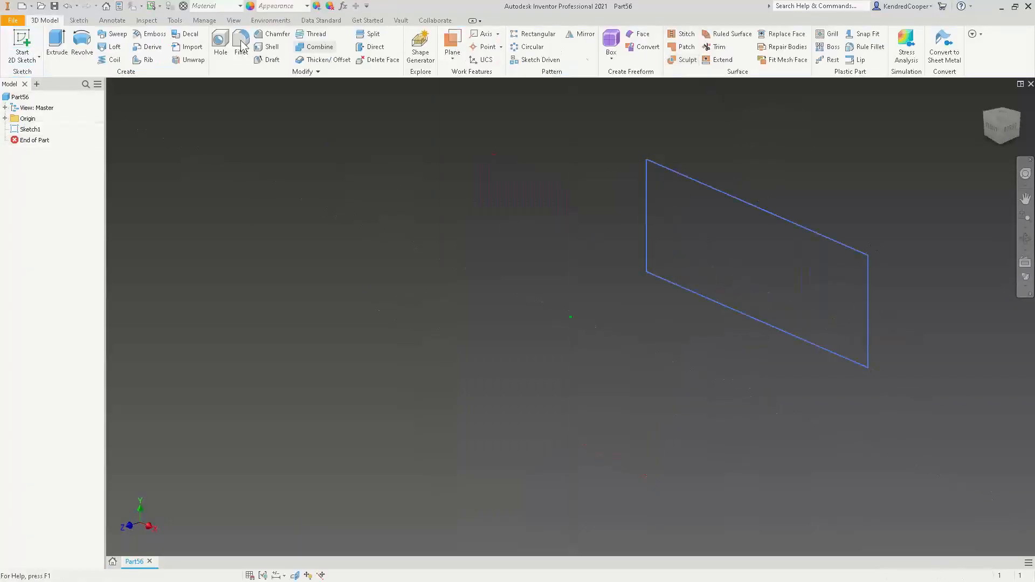
pyautogui.click(56, 43)
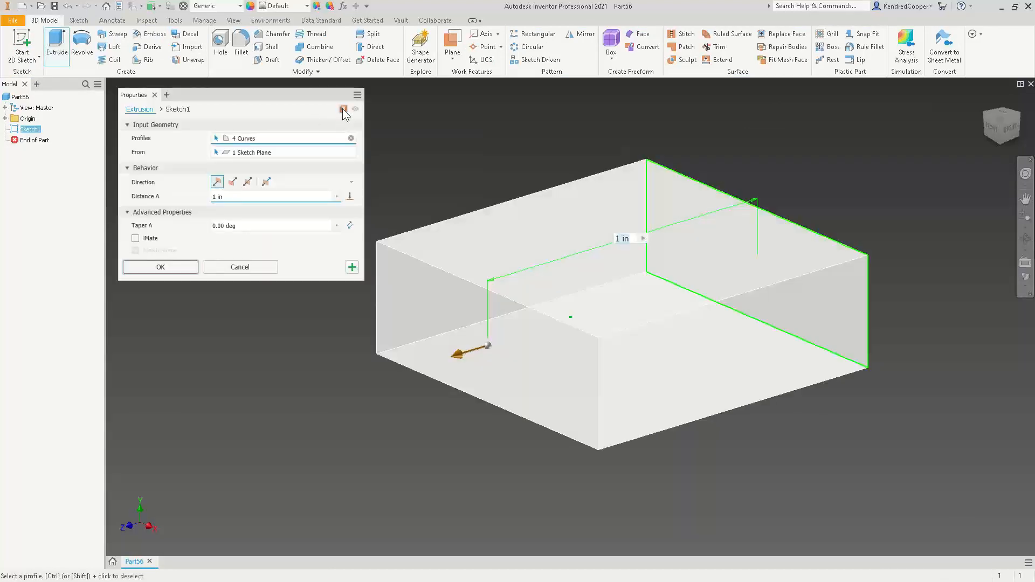
pyautogui.click(160, 267)
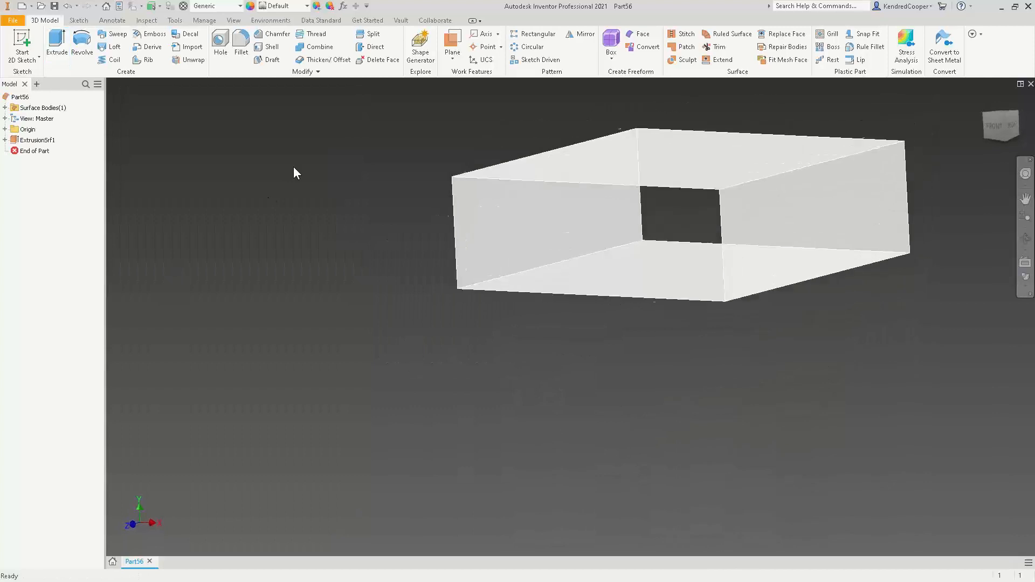
# - Create a boundary patch from the four edges of the extruded surface's front open end
pyautogui.click(684, 50)
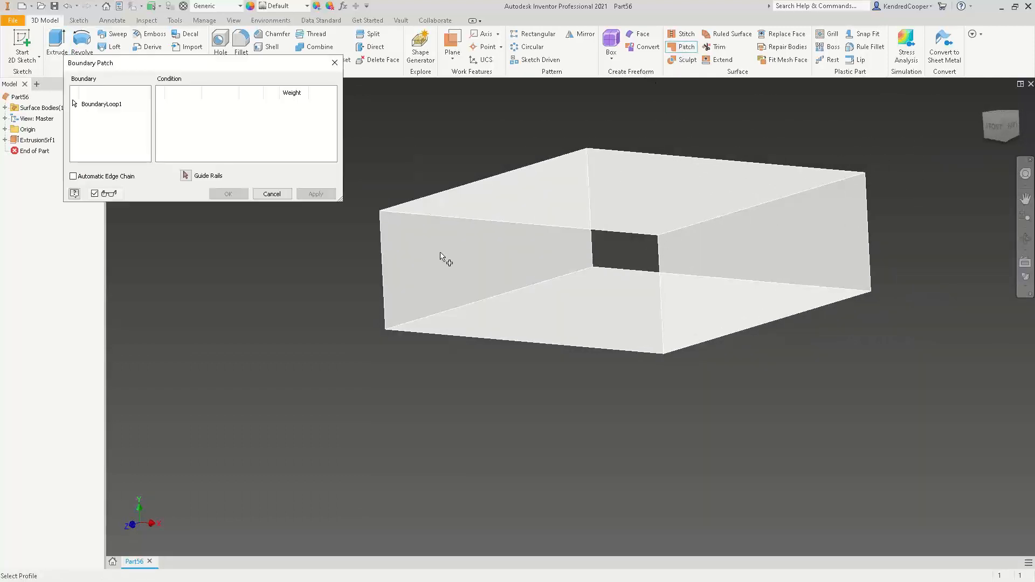
pyautogui.click(446, 218)
pyautogui.click(380, 242)
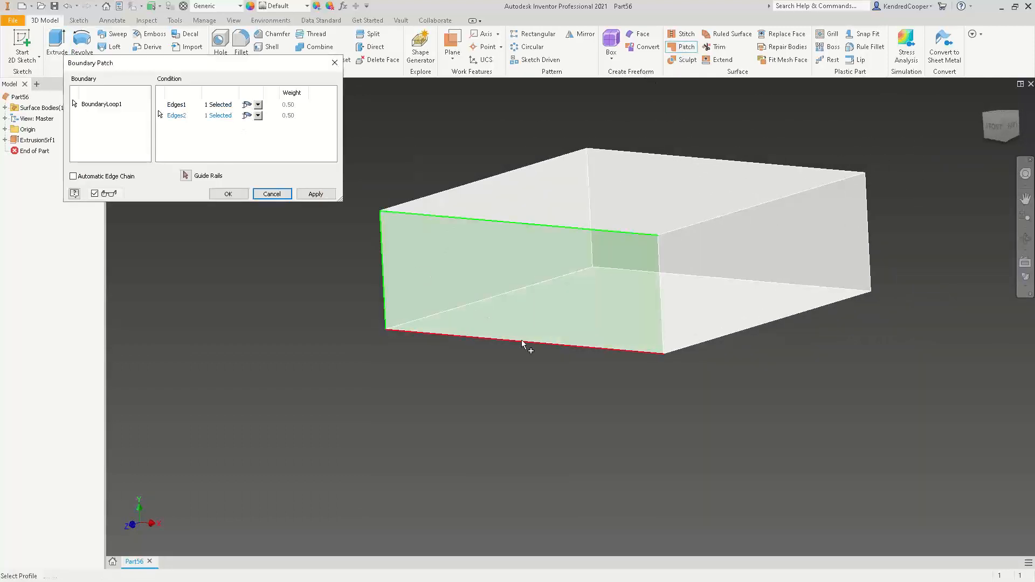
pyautogui.click(522, 340)
pyautogui.click(661, 286)
pyautogui.click(315, 193)
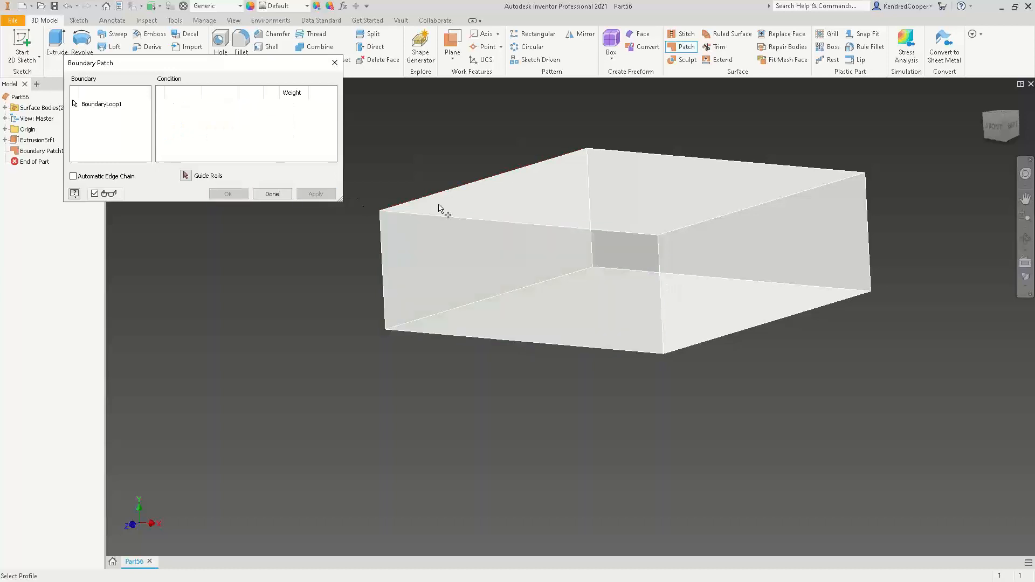
# - Close the remaining open end of the extruded surface with a boundary patch from its four edges
pyautogui.click(724, 250)
pyautogui.click(739, 267)
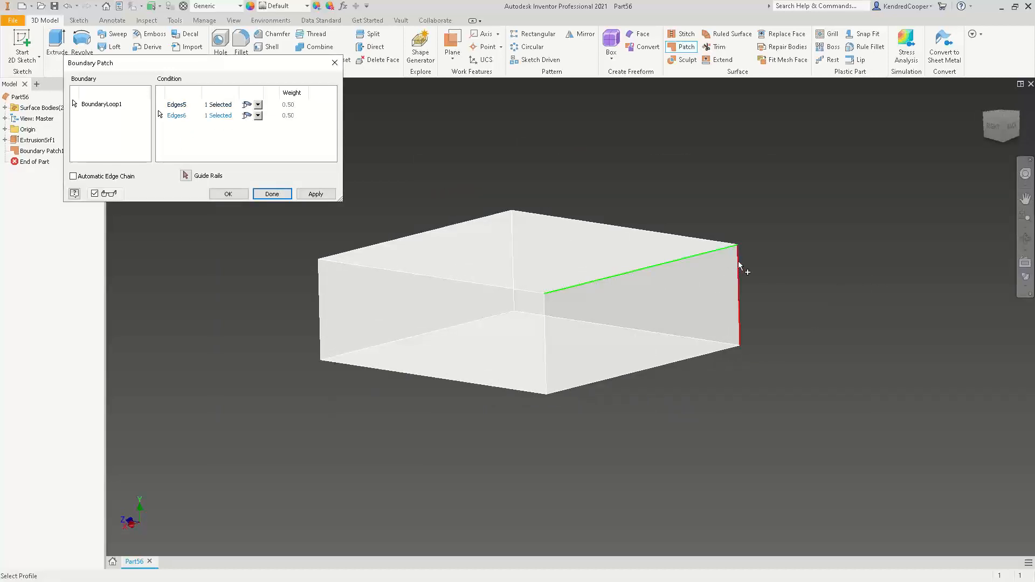
pyautogui.click(609, 377)
pyautogui.click(546, 362)
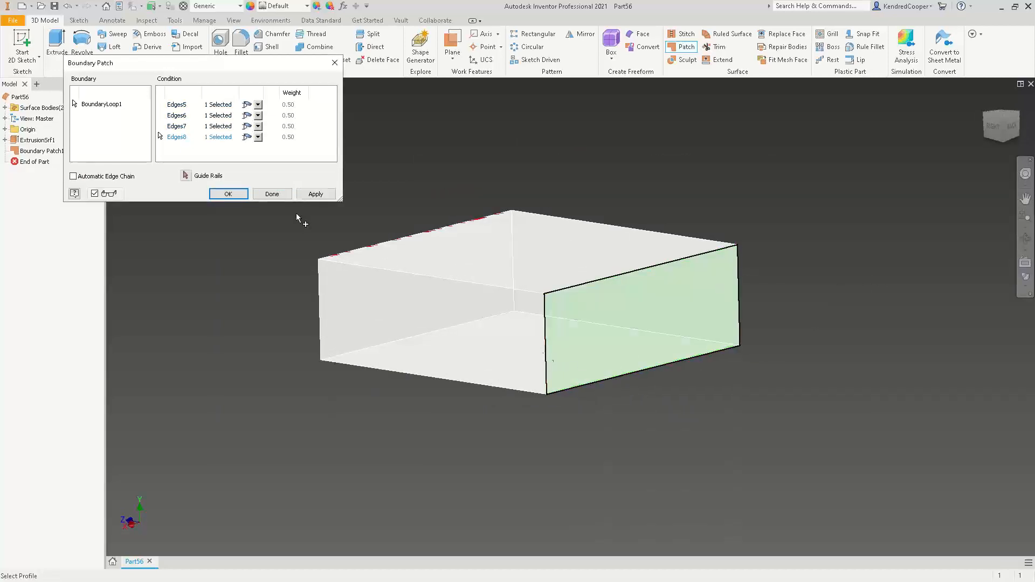
pyautogui.click(228, 193)
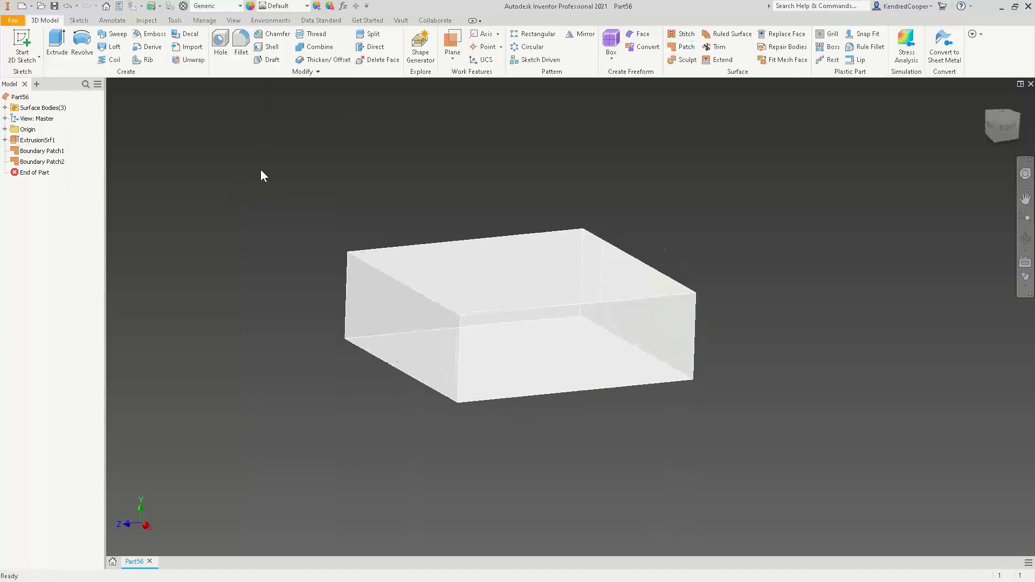
# - Try to shell the unstitched surface box, then start a Direct Edit on it and cancel
pyautogui.click(268, 47)
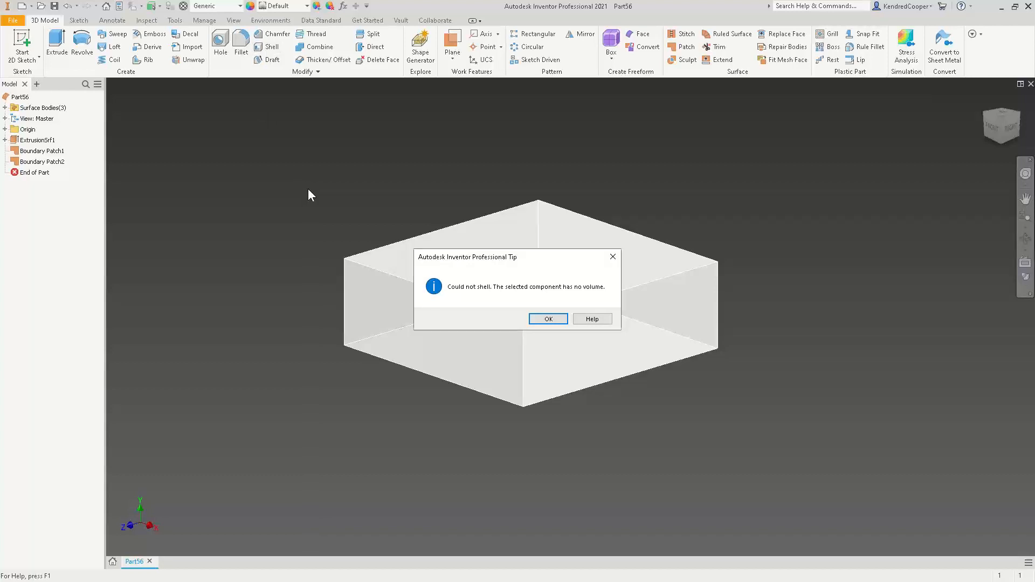
pyautogui.press('Return')
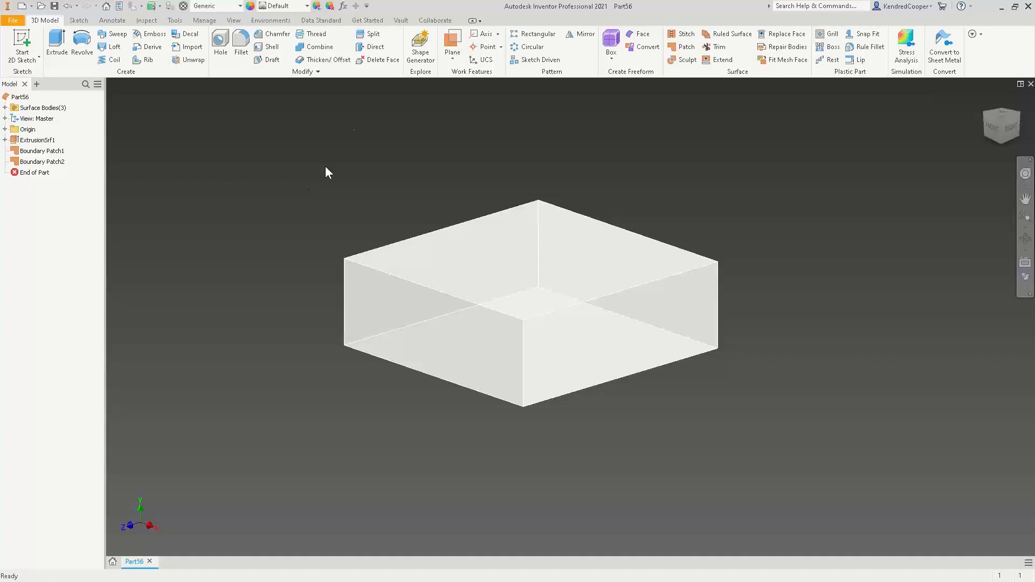
pyautogui.click(372, 47)
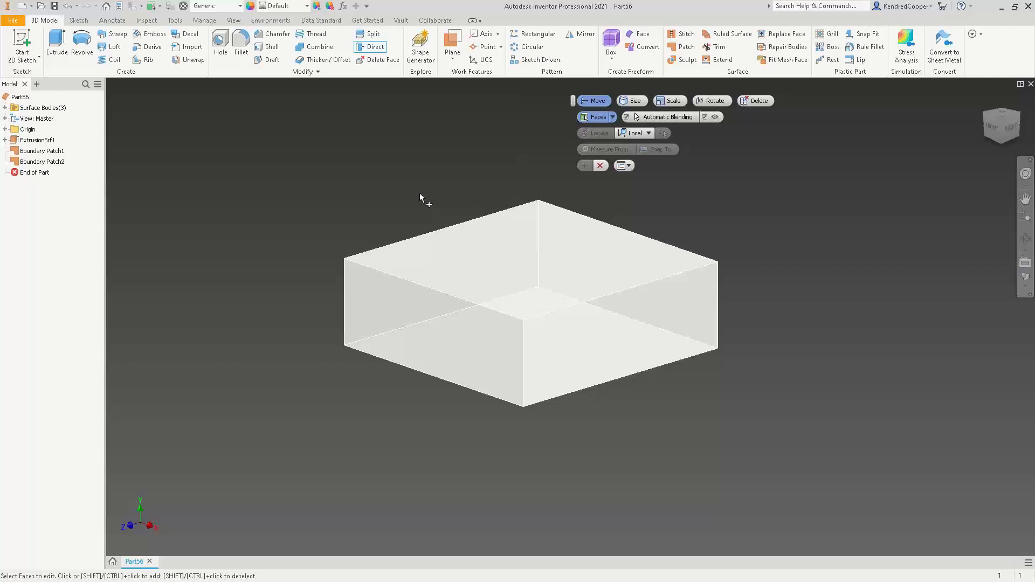
pyautogui.click(601, 165)
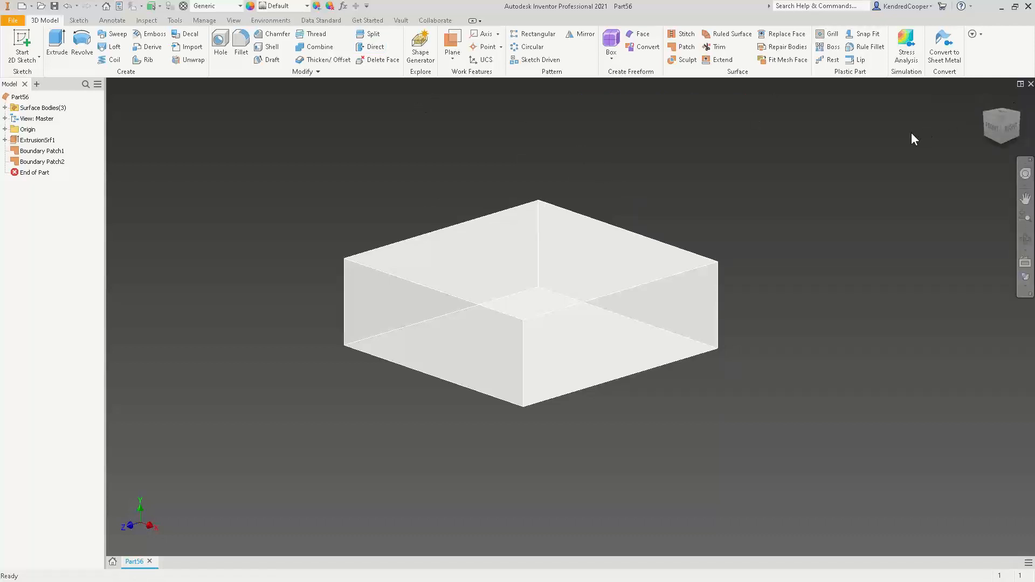
# - Close the surface box part without saving and open Rib_With_Draft_&_Boss.ipt from the recent documents
pyautogui.click(1031, 84)
pyautogui.click(485, 326)
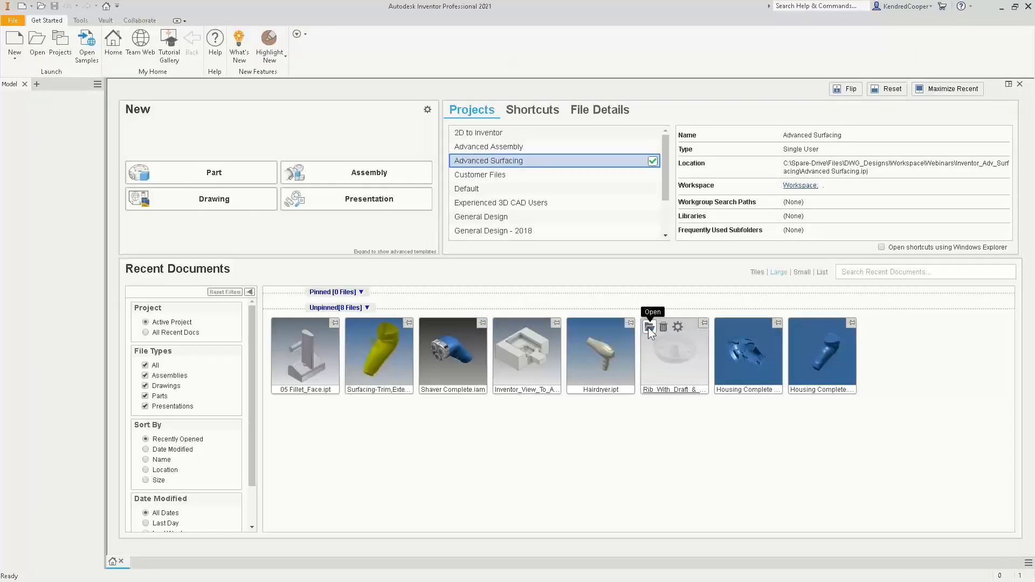
pyautogui.click(649, 327)
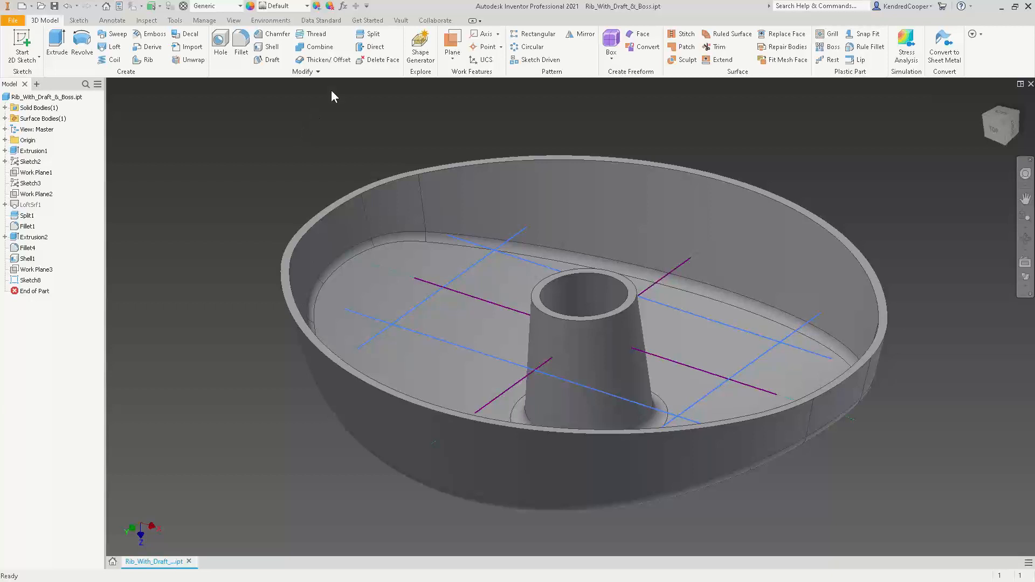
# - Delete the ring-shaped top face of the central boss without healing the remaining faces
pyautogui.click(381, 60)
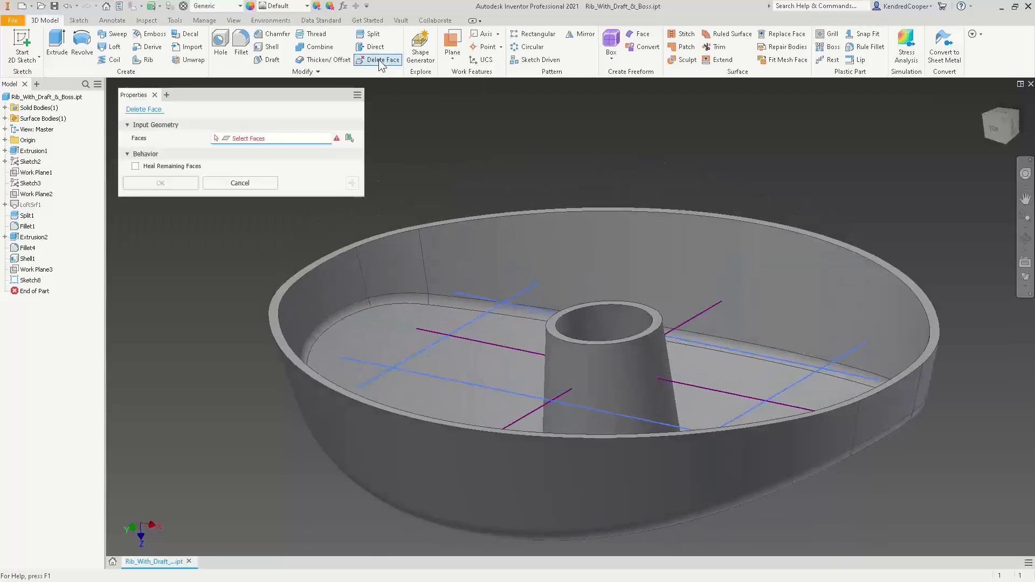
pyautogui.scroll(4, 498, 201)
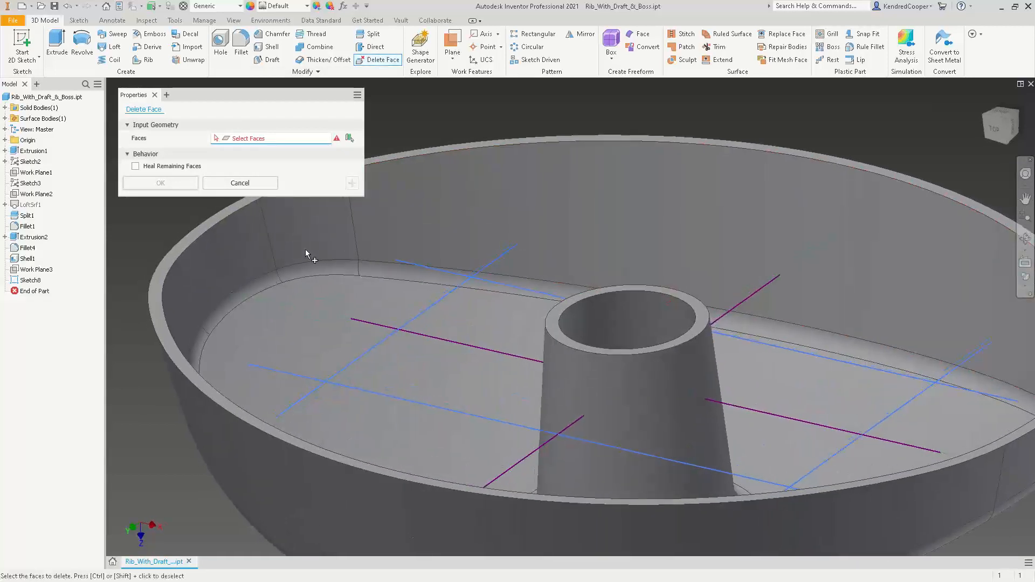
pyautogui.scroll(3, 525, 280)
pyautogui.click(625, 351)
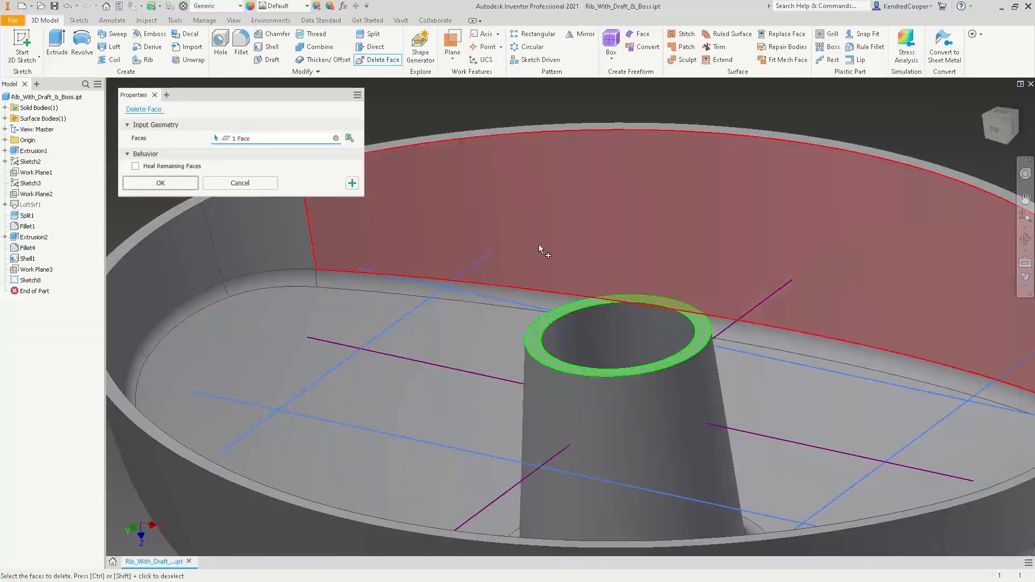
pyautogui.scroll(-5, 538, 244)
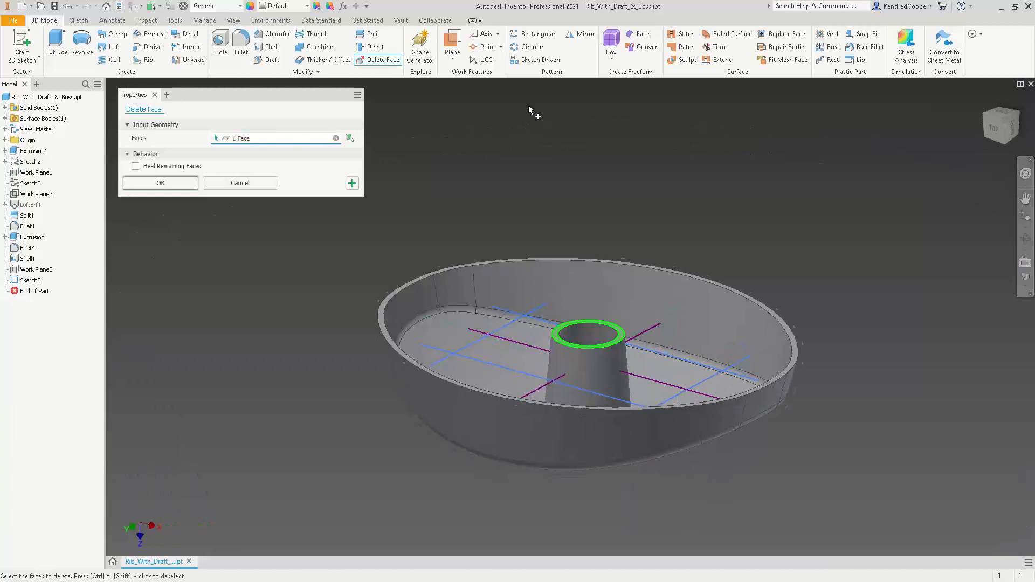
pyautogui.scroll(2, 530, 111)
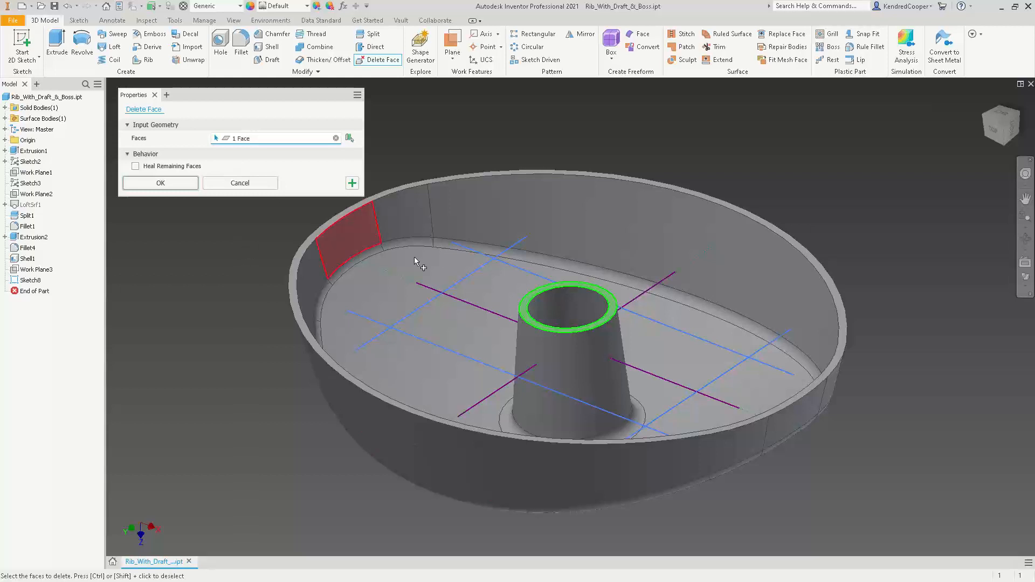
pyautogui.click(160, 183)
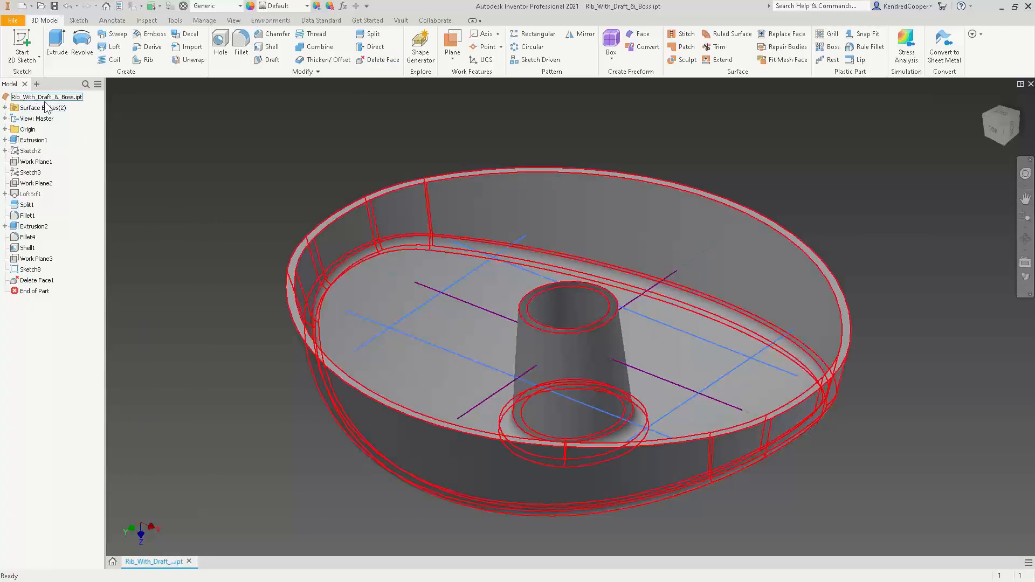
# - Update the part's physical properties in iProperties and check its mass, area and volume
pyautogui.click(119, 6)
pyautogui.click(405, 154)
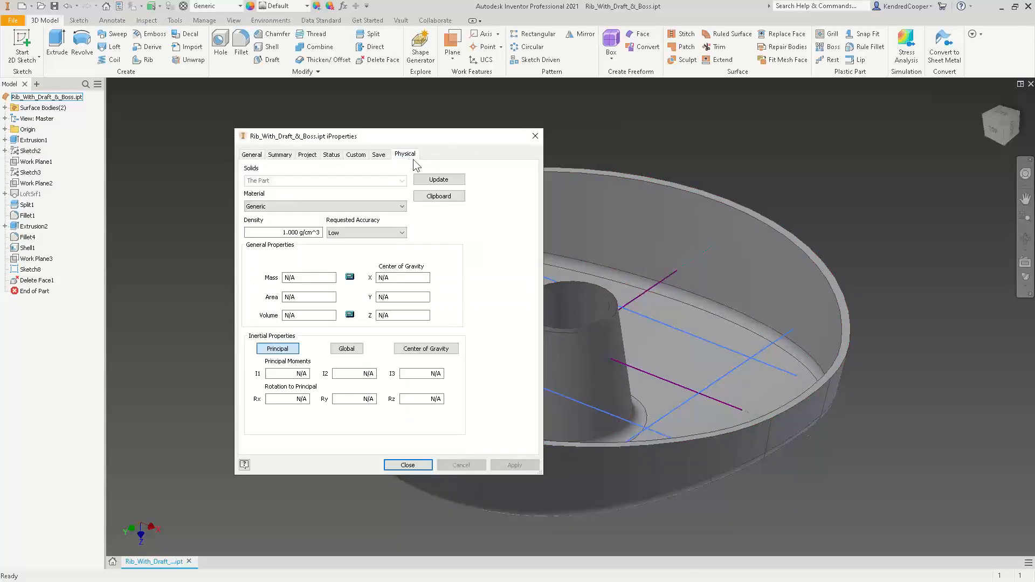
pyautogui.click(447, 183)
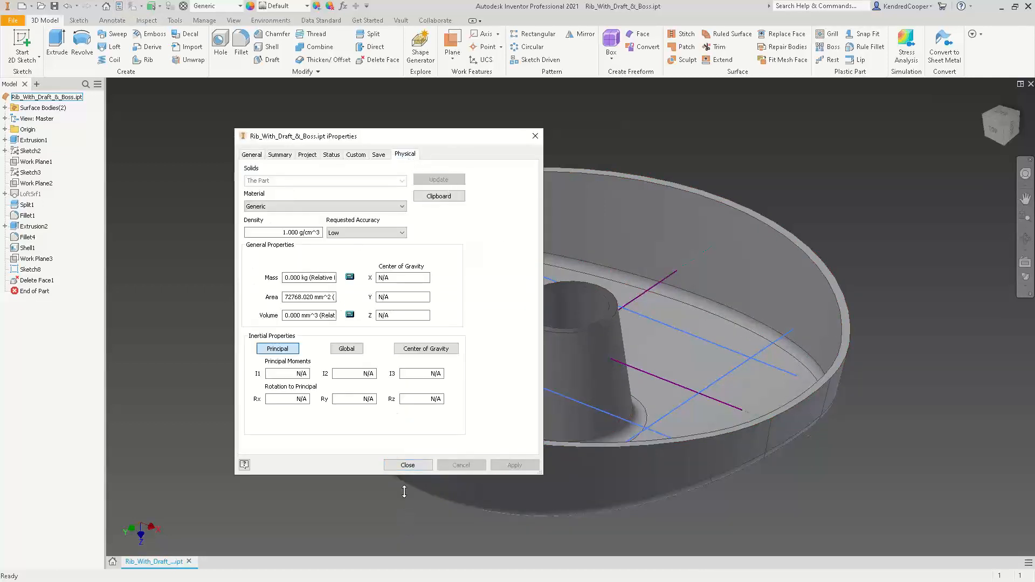
pyautogui.click(408, 465)
# - Try to create a rib in the tray part with the boss's top face deleted
pyautogui.scroll(6, 572, 312)
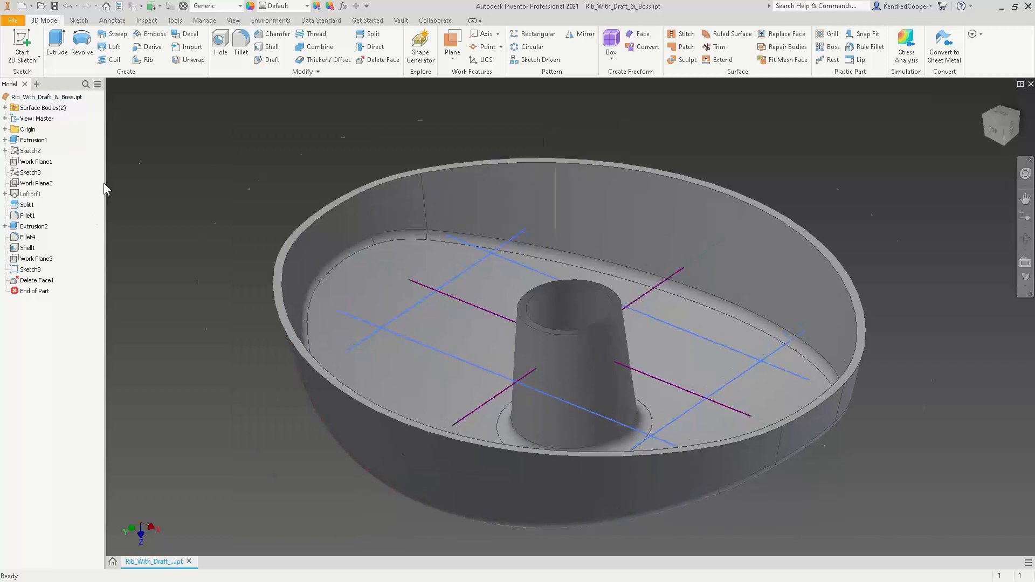
pyautogui.press('F6')
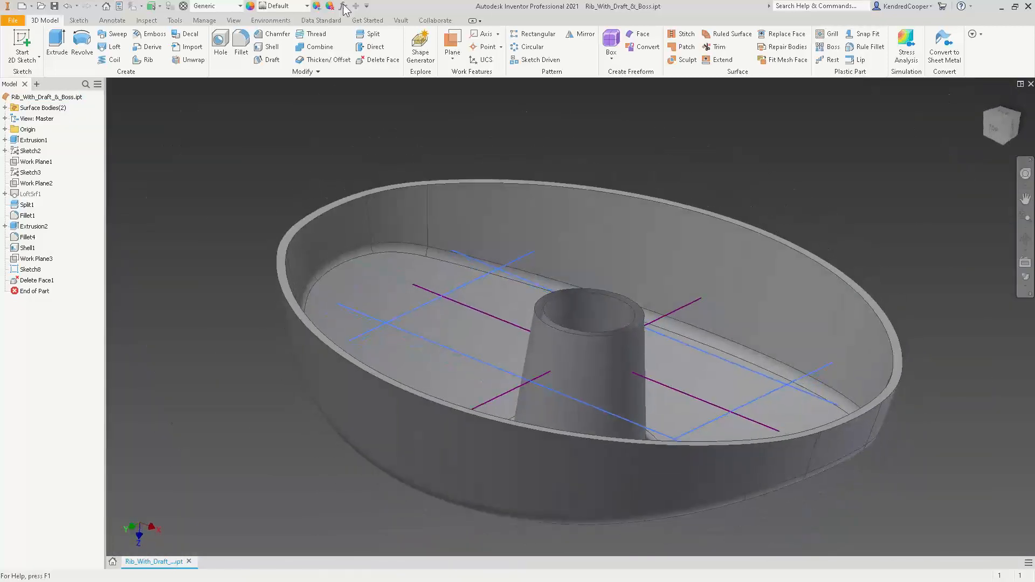
pyautogui.click(144, 59)
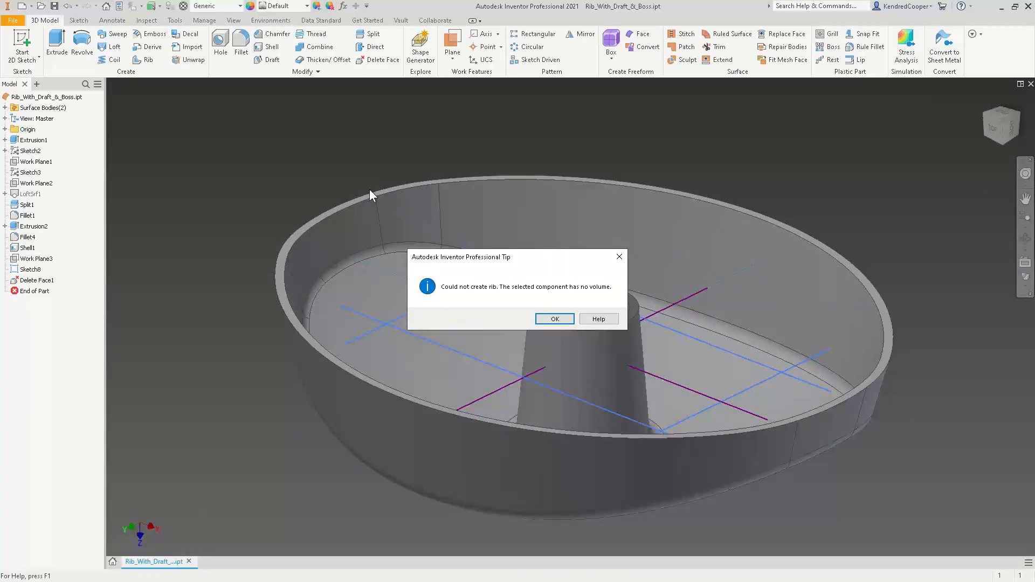
pyautogui.click(559, 320)
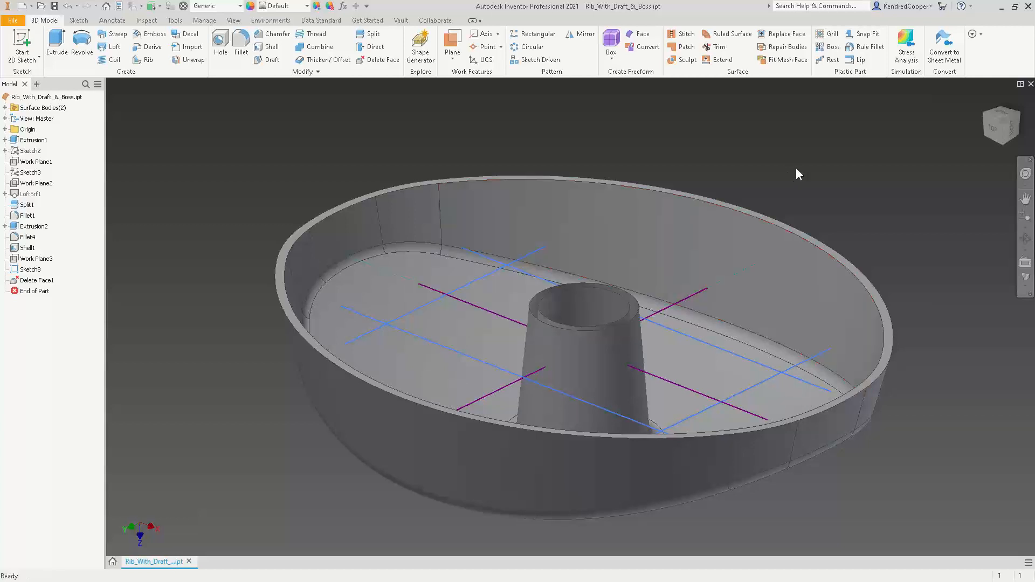
# - Close Rib_With_Draft_&_Boss.ipt without saving and open Inventor_View_To_AutoCAD_Block.ipt from the recent documents
pyautogui.click(1030, 84)
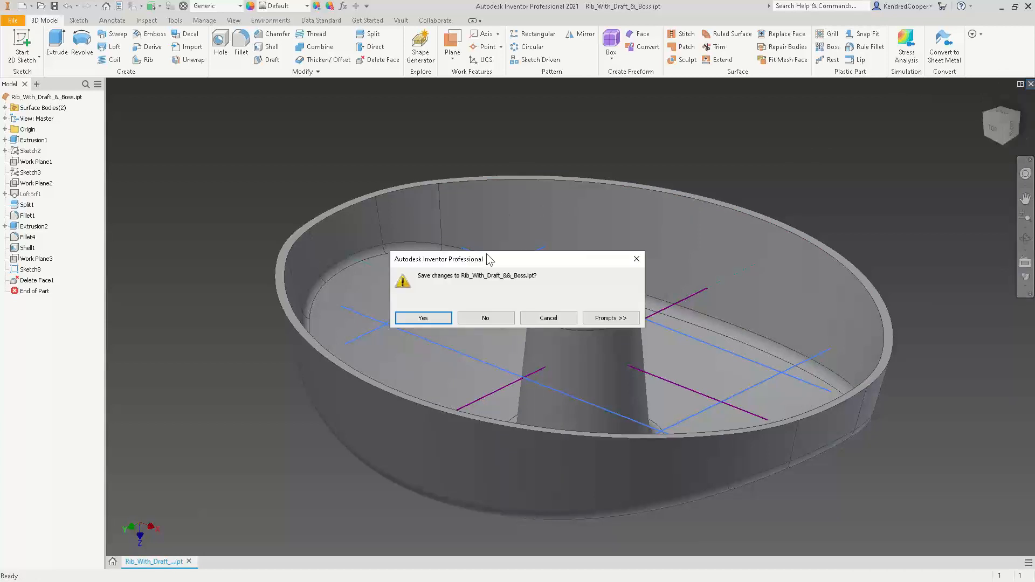
pyautogui.click(486, 319)
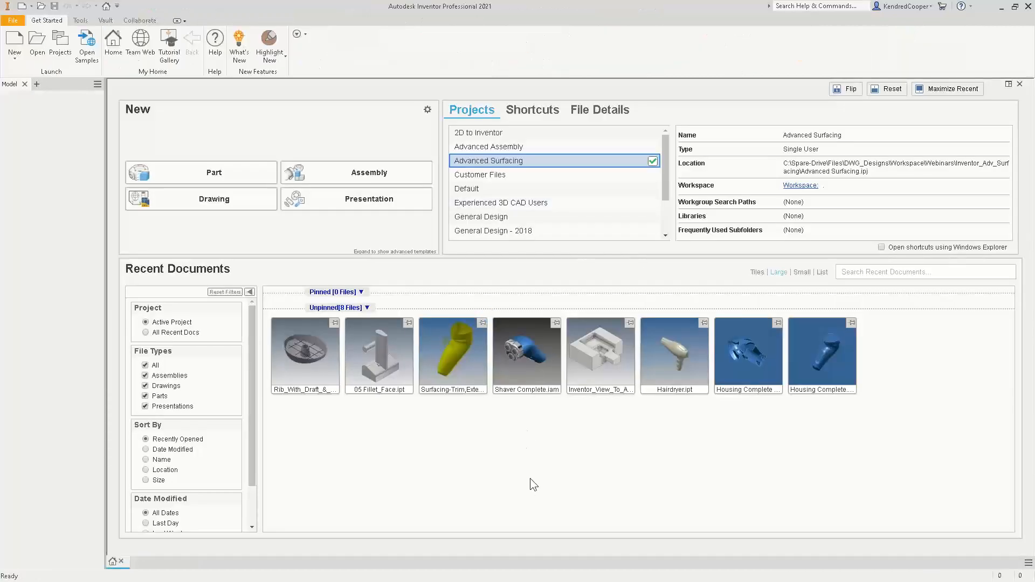
pyautogui.moveTo(596, 367)
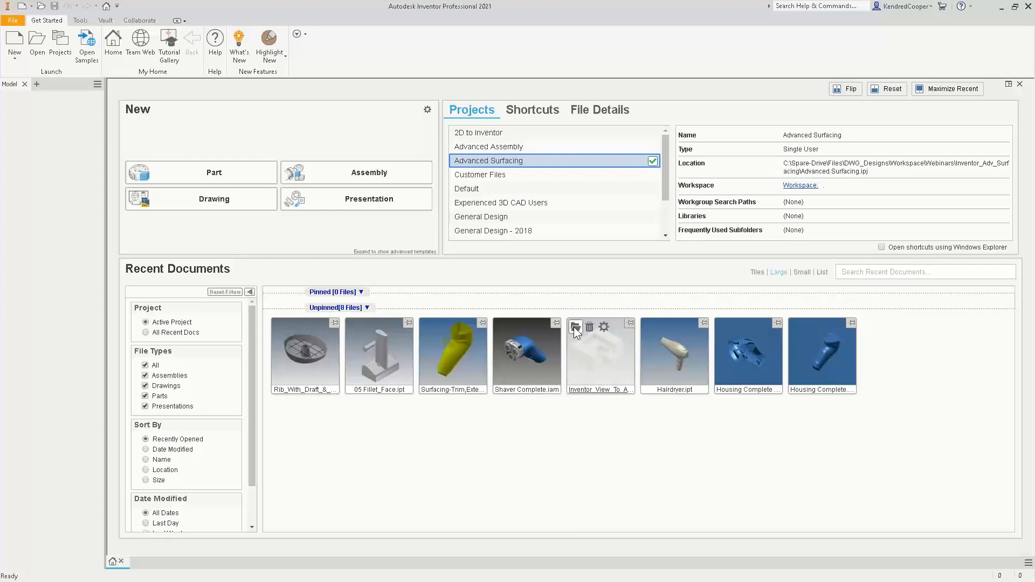
pyautogui.click(575, 328)
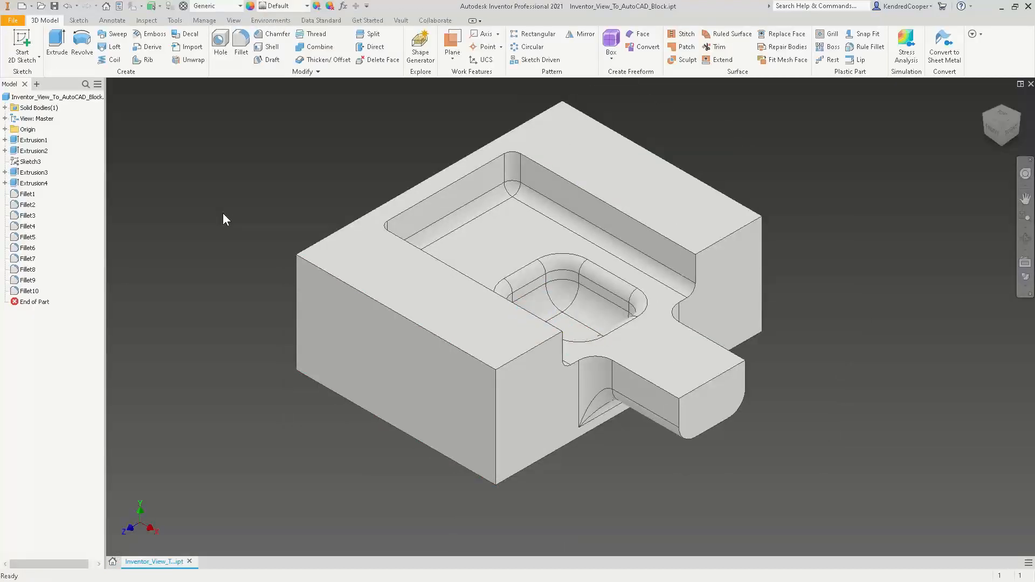
# - Create a new part and derive Inventor_View_To_AutoCAD_Block.ipt from the Shapes folder into it with the default options
pyautogui.press('F6')
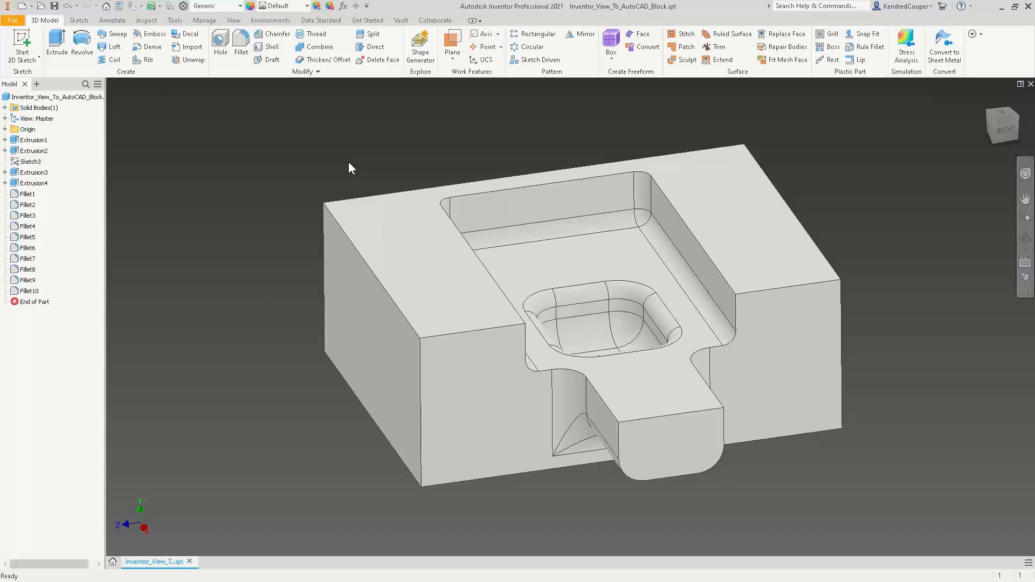
pyautogui.click(22, 6)
pyautogui.doubleClick(352, 189)
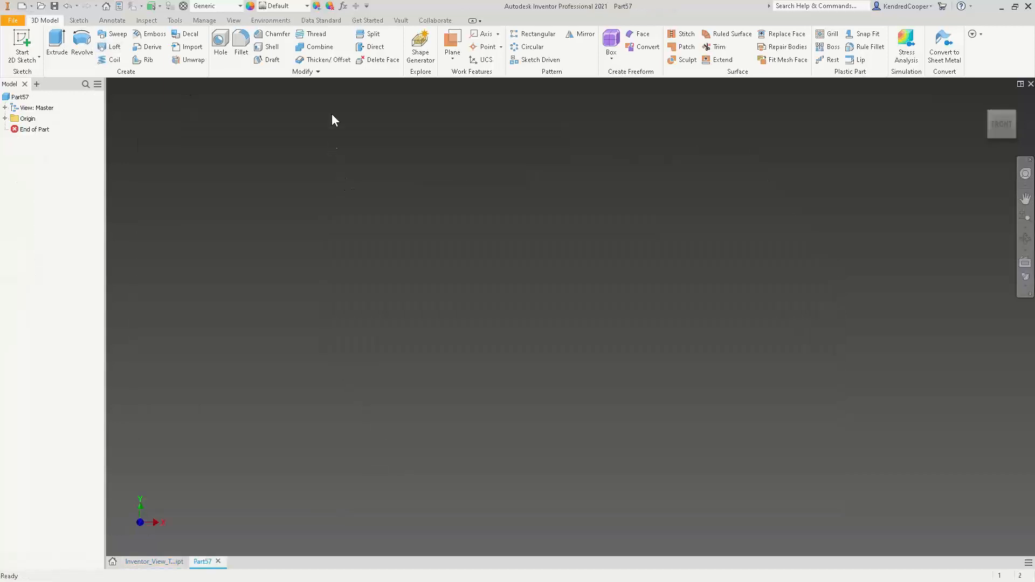
pyautogui.click(149, 48)
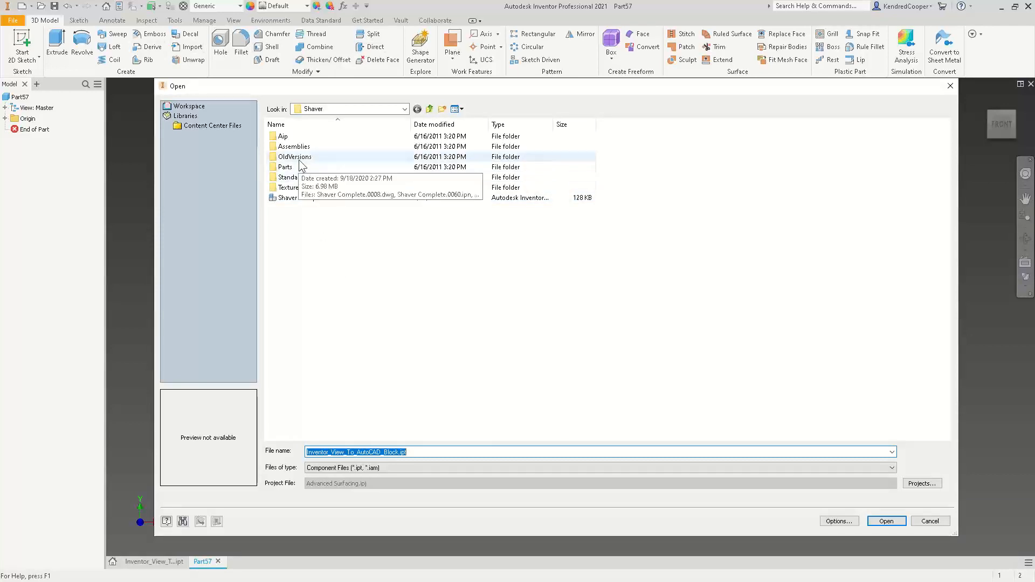
pyautogui.click(433, 110)
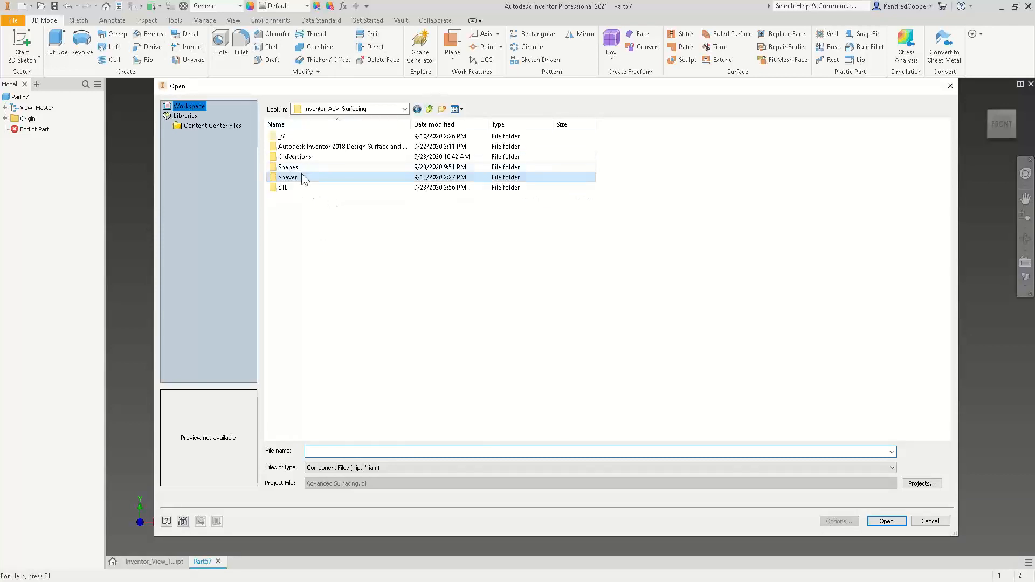
pyautogui.doubleClick(302, 173)
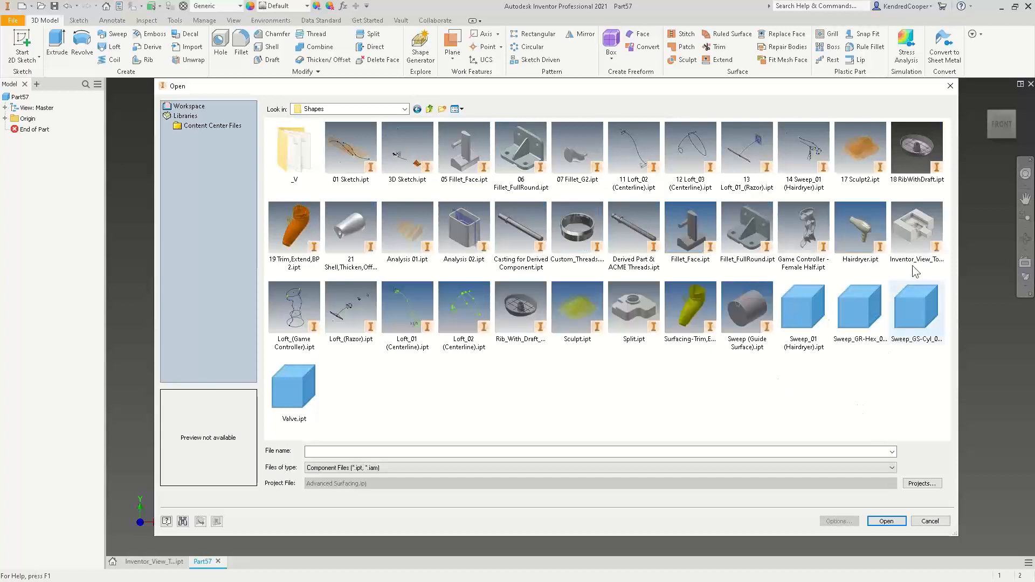
pyautogui.doubleClick(916, 227)
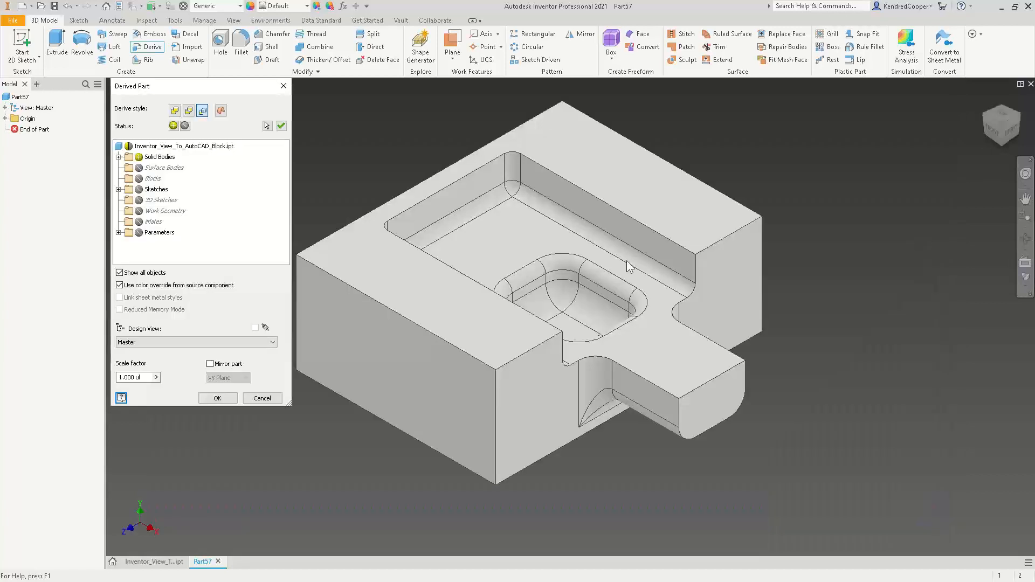
pyautogui.click(213, 398)
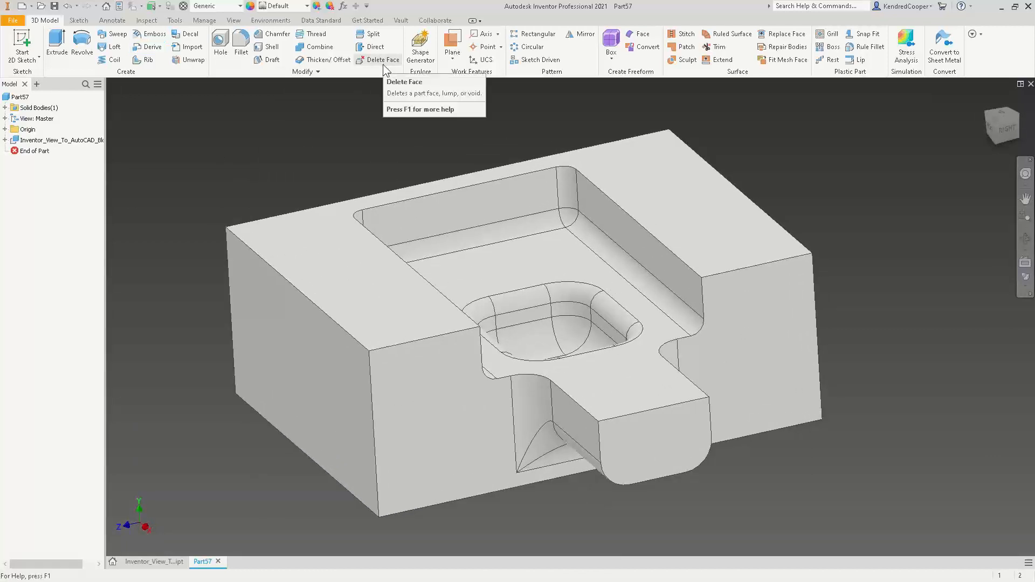
# - Start Delete Face in the new derived part and select the block's six outer faces, including the back and underside
pyautogui.click(157, 562)
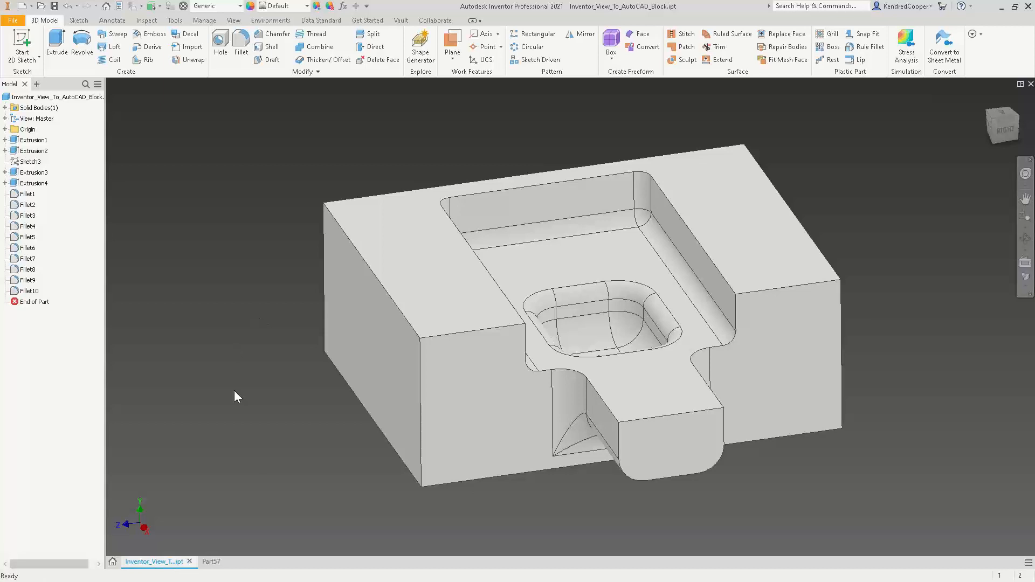
pyautogui.click(211, 561)
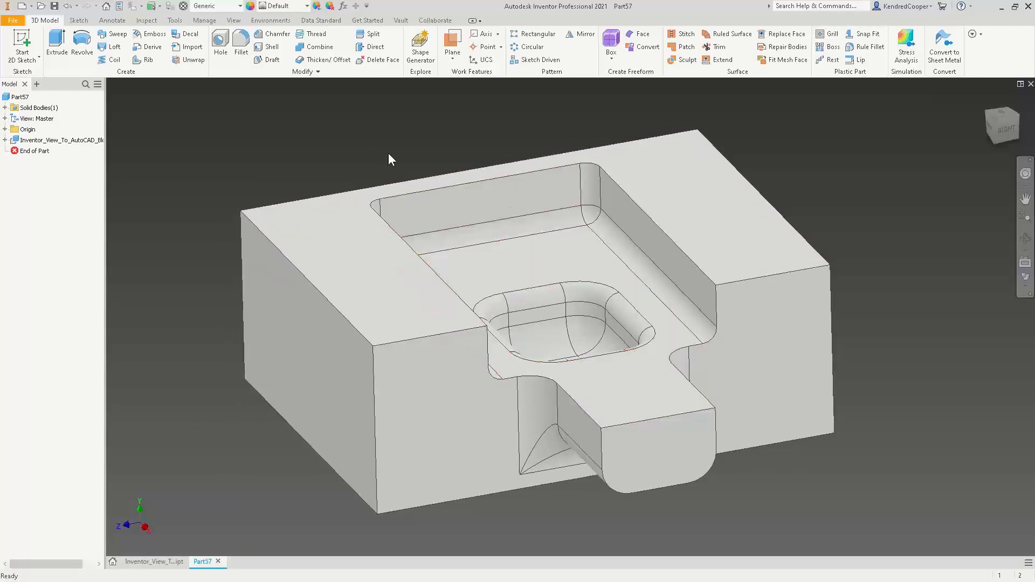
pyautogui.click(377, 59)
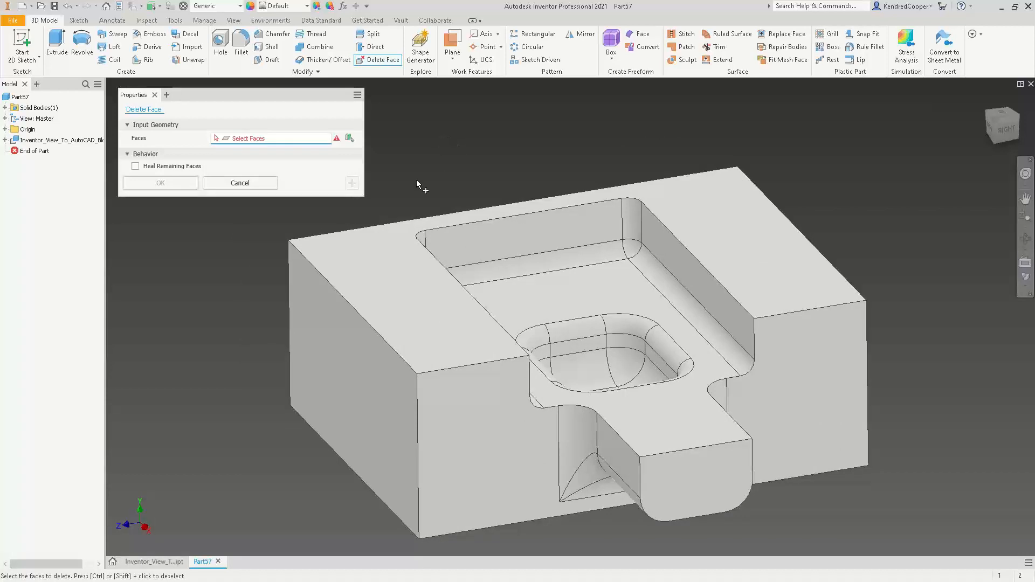
pyautogui.click(382, 282)
pyautogui.click(350, 389)
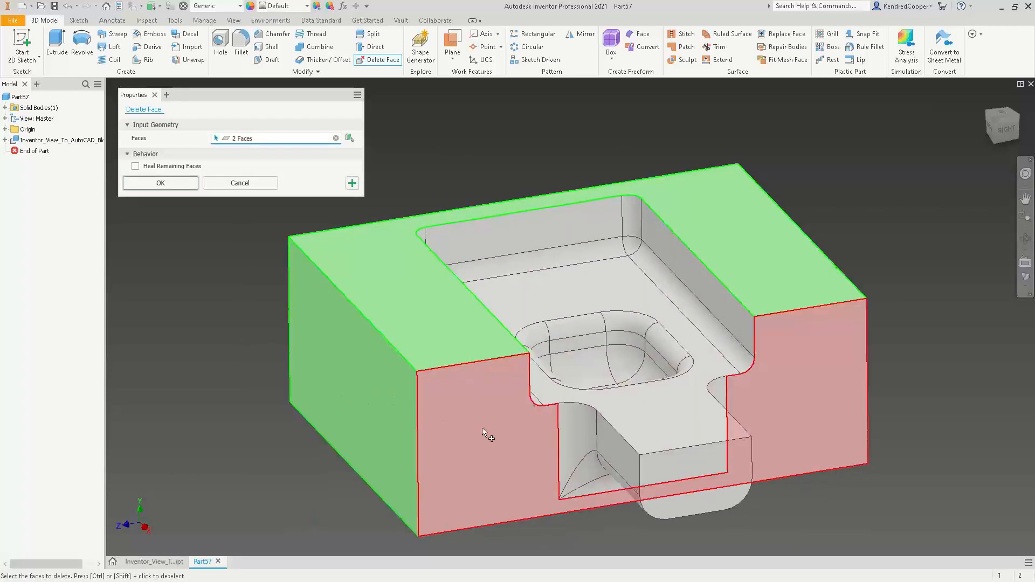
pyautogui.click(483, 433)
pyautogui.keyDown('shift'); pyautogui.moveTo(438, 466); pyautogui.dragTo(711, 309, button='middle'); pyautogui.keyUp('shift')
pyautogui.click(712, 310)
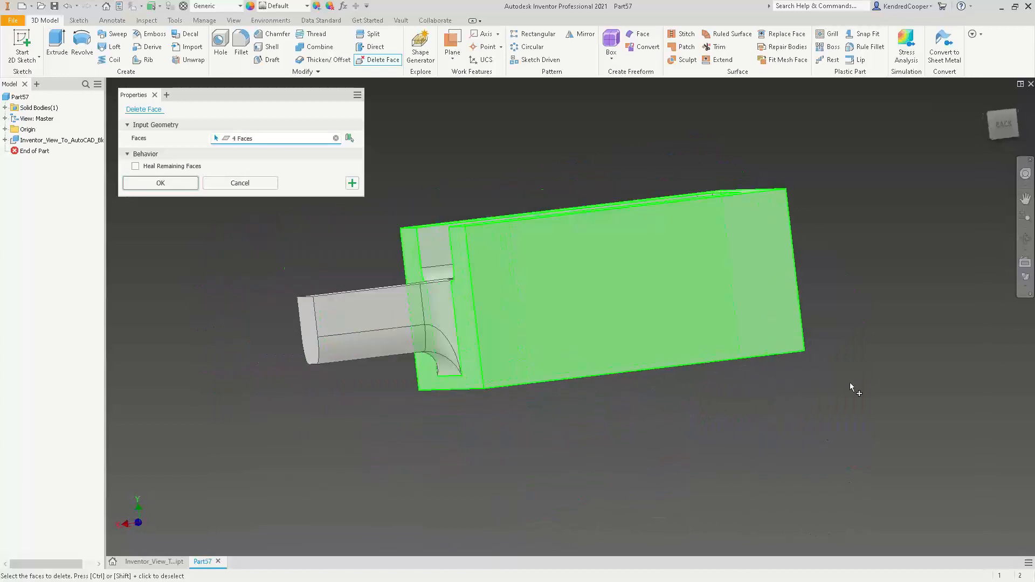
pyautogui.keyDown('shift'); pyautogui.moveTo(850, 385); pyautogui.dragTo(797, 321, button='middle'); pyautogui.keyUp('shift')
pyautogui.click(797, 322)
pyautogui.click(741, 391)
pyautogui.keyDown('shift'); pyautogui.moveTo(707, 409); pyautogui.dragTo(647, 388, button='middle'); pyautogui.keyUp('shift')
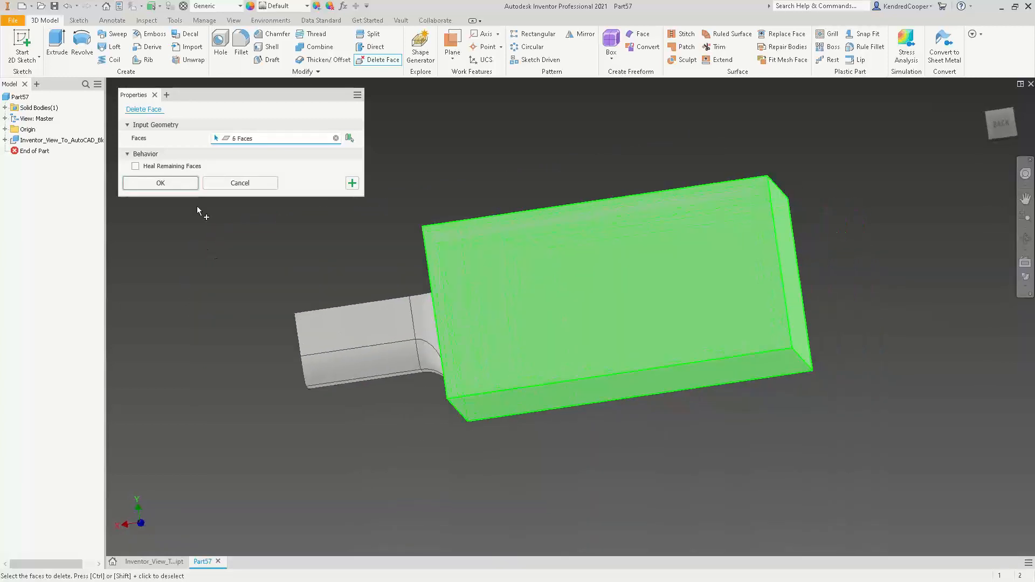
# - Add the side, underside, end and fillet faces around the protruding tongue, and delete the selected faces without healing the remaining ones
pyautogui.keyDown('shift'); pyautogui.moveTo(196, 205); pyautogui.dragTo(368, 292, button='middle'); pyautogui.keyUp('shift')
pyautogui.click(368, 293)
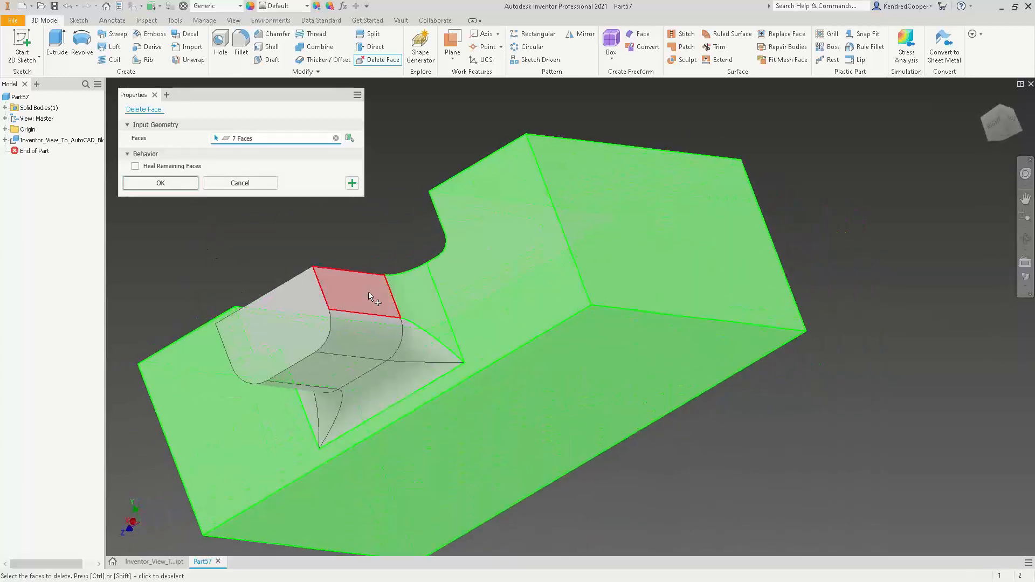
pyautogui.click(368, 292)
pyautogui.click(368, 329)
pyautogui.click(413, 346)
pyautogui.click(408, 377)
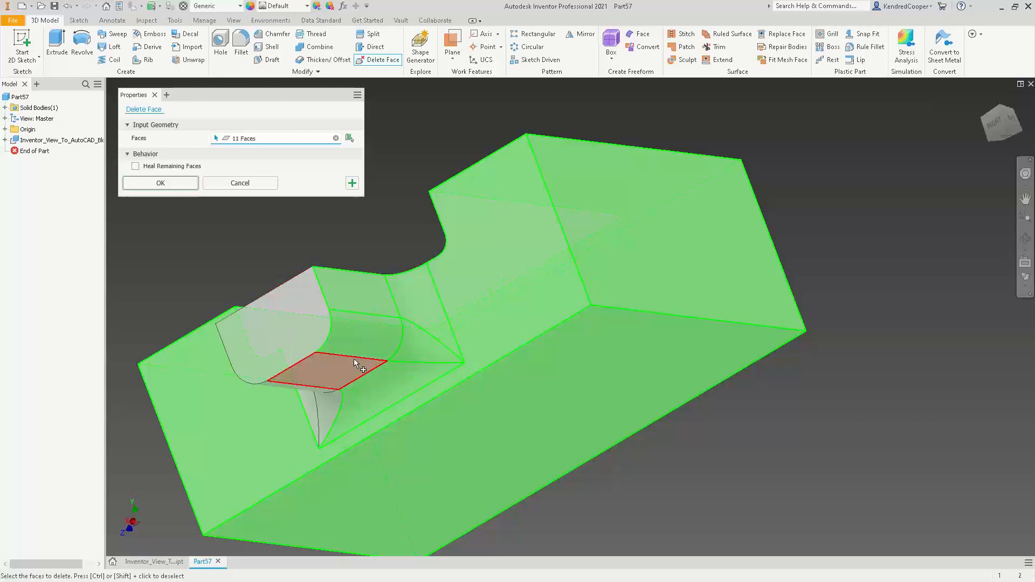
pyautogui.click(354, 358)
pyautogui.click(313, 415)
pyautogui.click(297, 426)
pyautogui.click(296, 342)
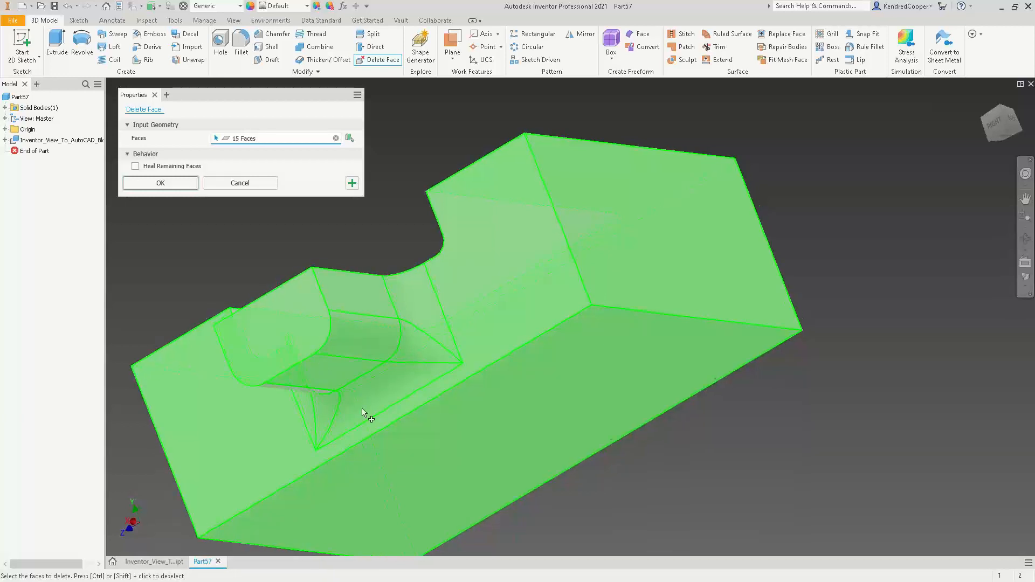
pyautogui.keyDown('shift'); pyautogui.moveTo(362, 413); pyautogui.dragTo(360, 286, button='middle'); pyautogui.keyUp('shift')
pyautogui.click(360, 280)
pyautogui.click(351, 249)
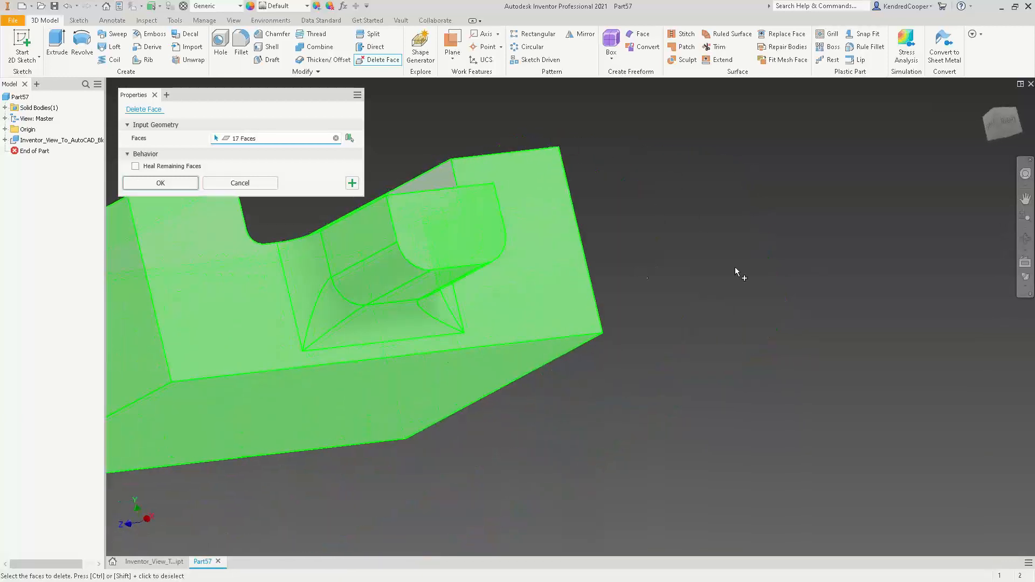
pyautogui.press('F6')
pyautogui.click(173, 183)
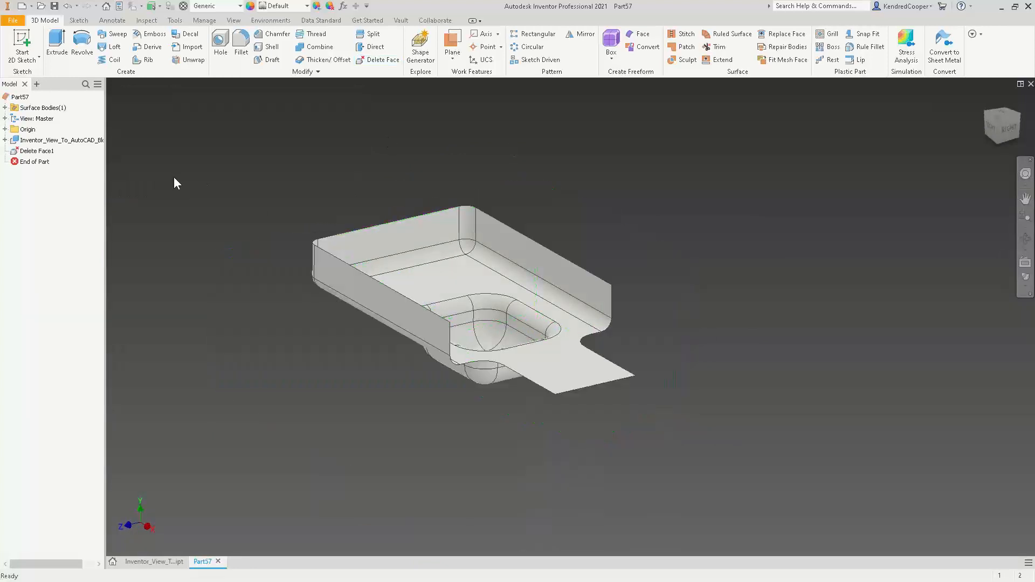
pyautogui.press('F5')
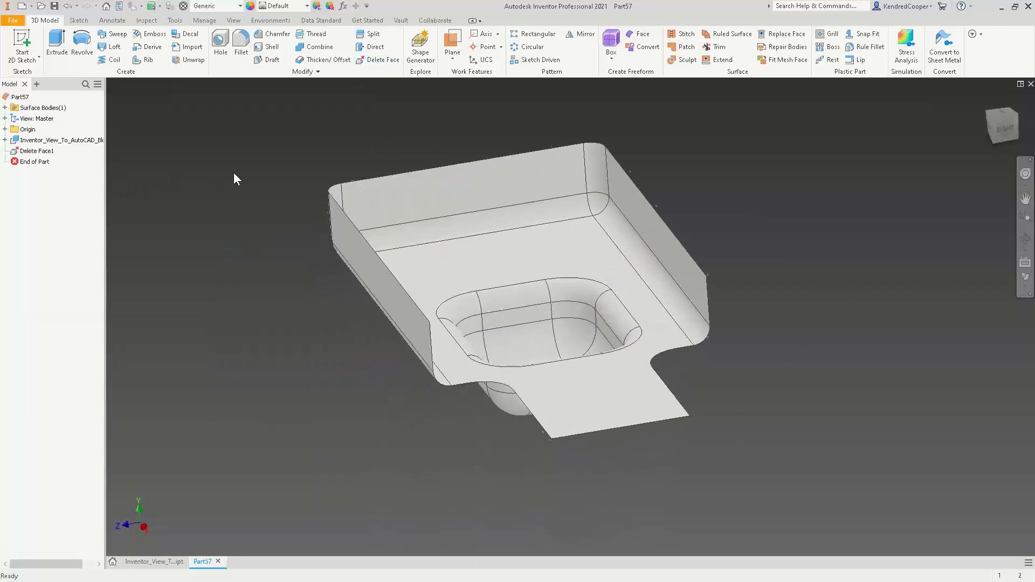
pyautogui.press('F5')
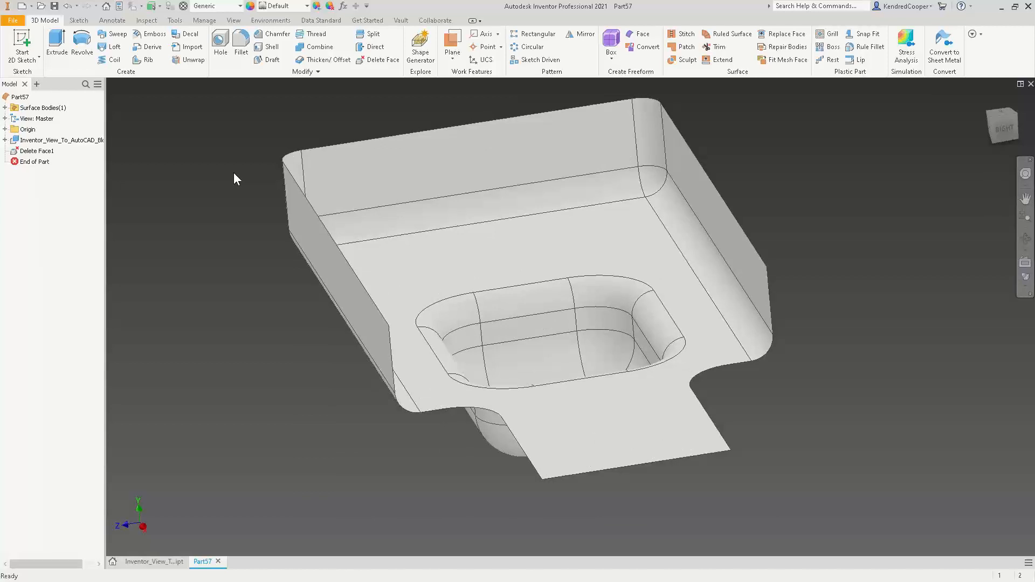
pyautogui.press('F5')
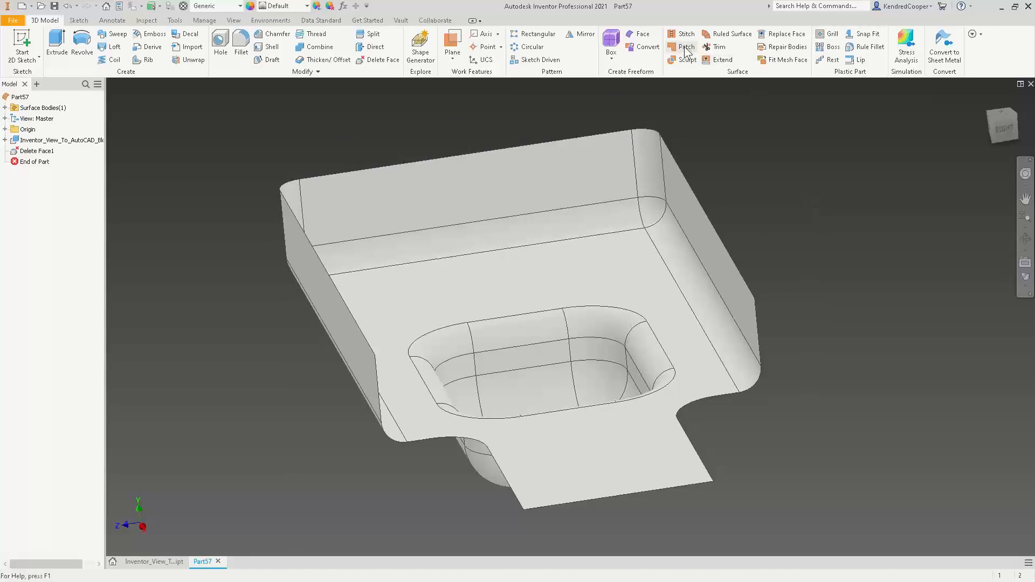
pyautogui.click(727, 35)
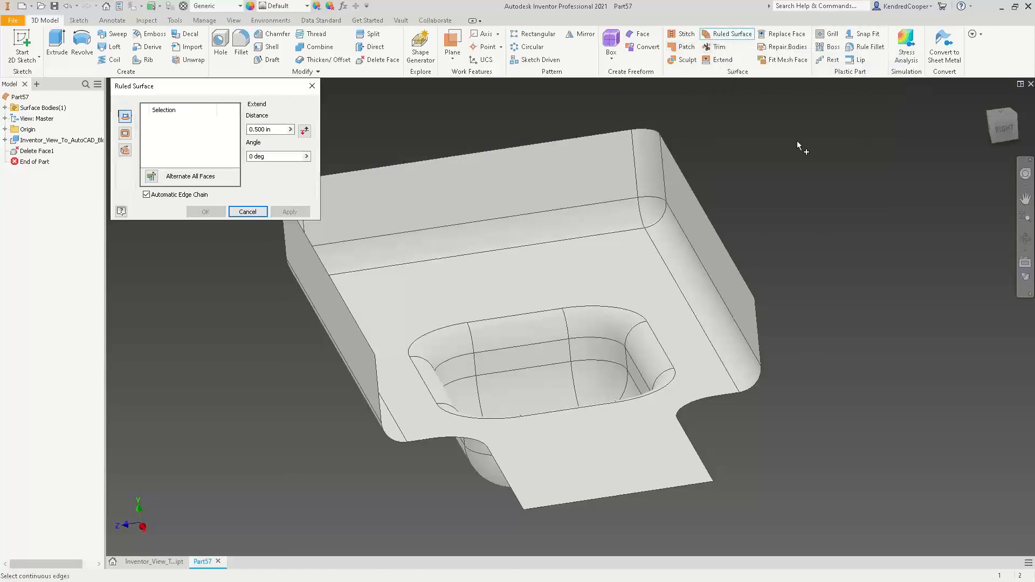
pyautogui.click(681, 172)
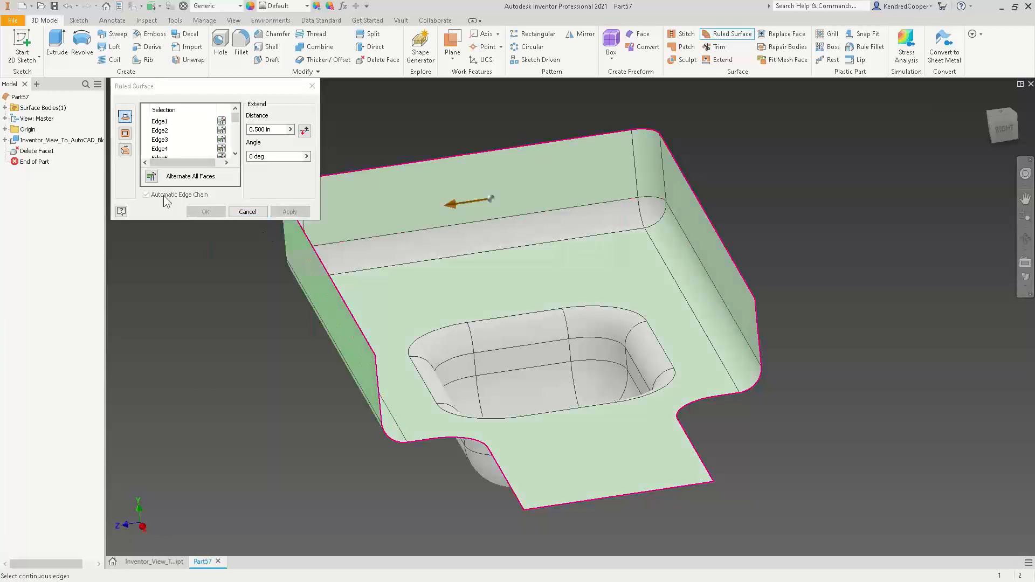
pyautogui.click(125, 151)
pyautogui.click(247, 211)
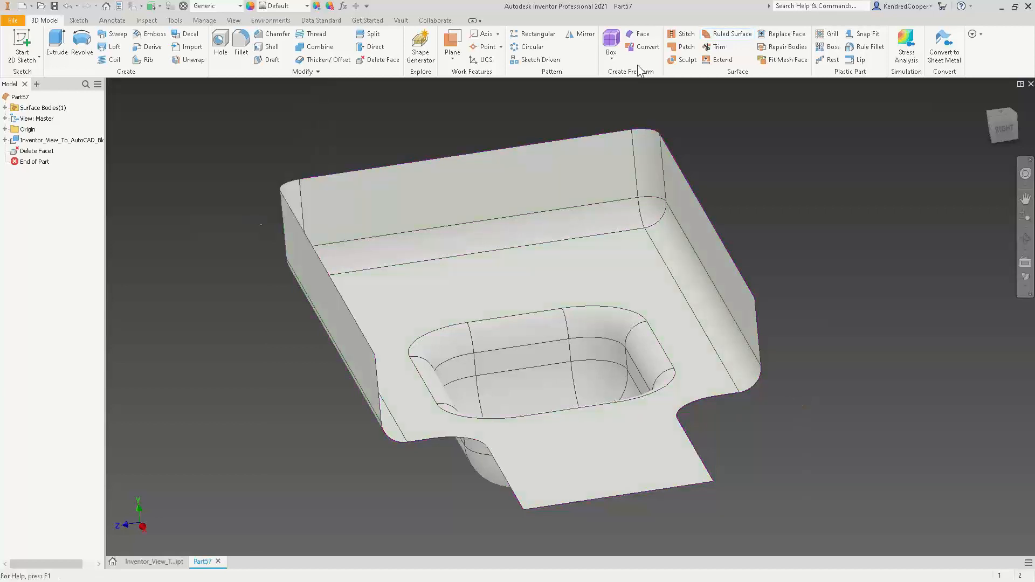
# - Try a boundary patch over the cavity surface's whole open edge loop using Automatic Edge Chain
pyautogui.click(684, 47)
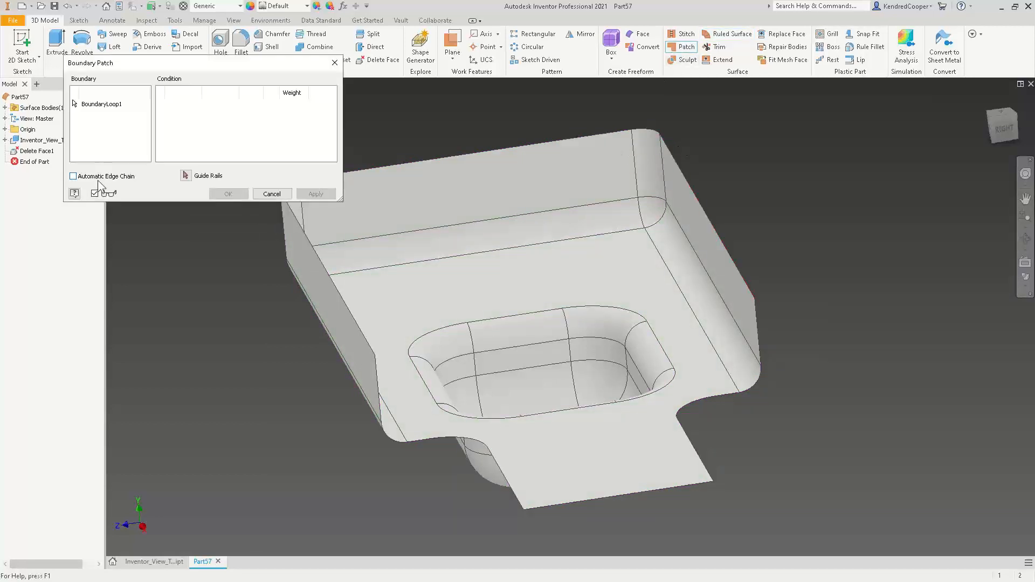
pyautogui.click(694, 194)
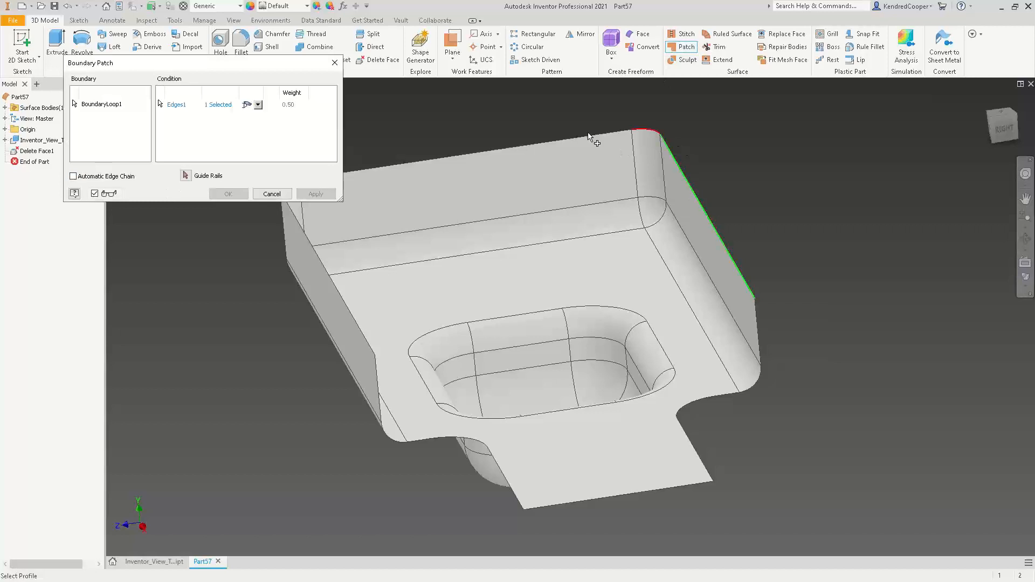
pyautogui.click(113, 179)
pyautogui.click(653, 128)
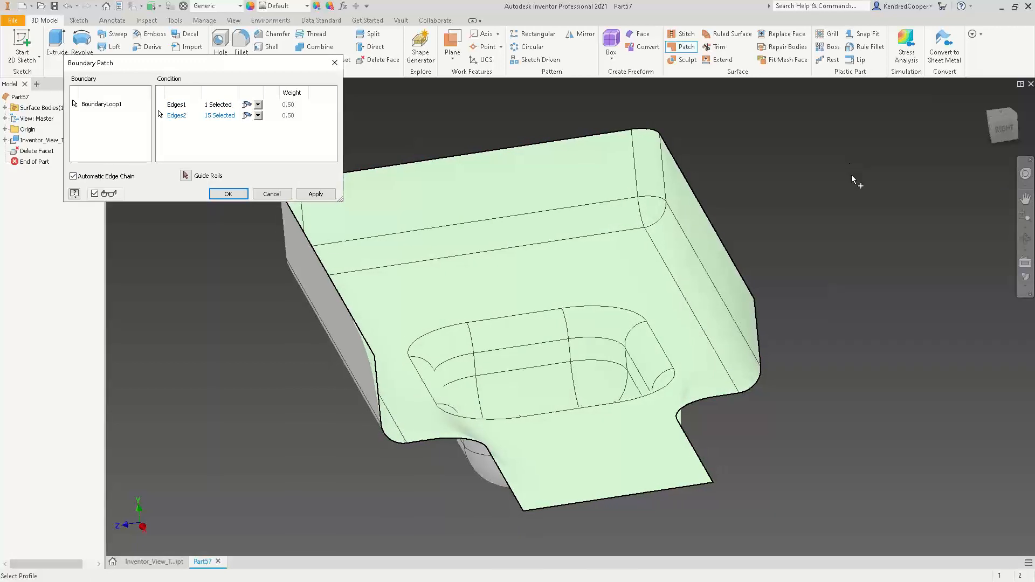
pyautogui.keyDown('shift'); pyautogui.moveTo(859, 176); pyautogui.dragTo(242, 248, button='middle'); pyautogui.keyUp('shift')
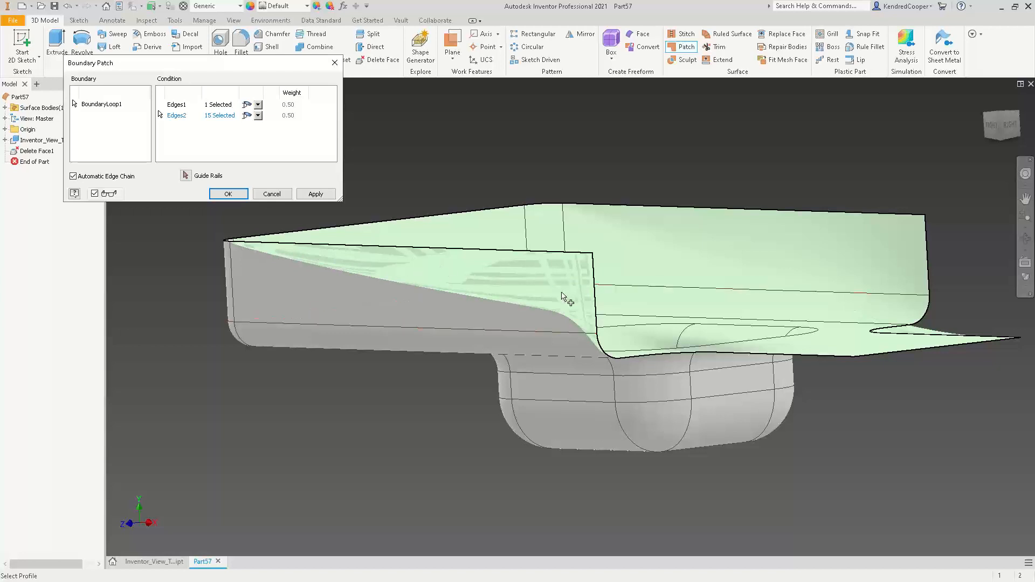
pyautogui.keyDown('shift'); pyautogui.moveTo(707, 341); pyautogui.dragTo(354, 335, button='middle'); pyautogui.keyUp('shift')
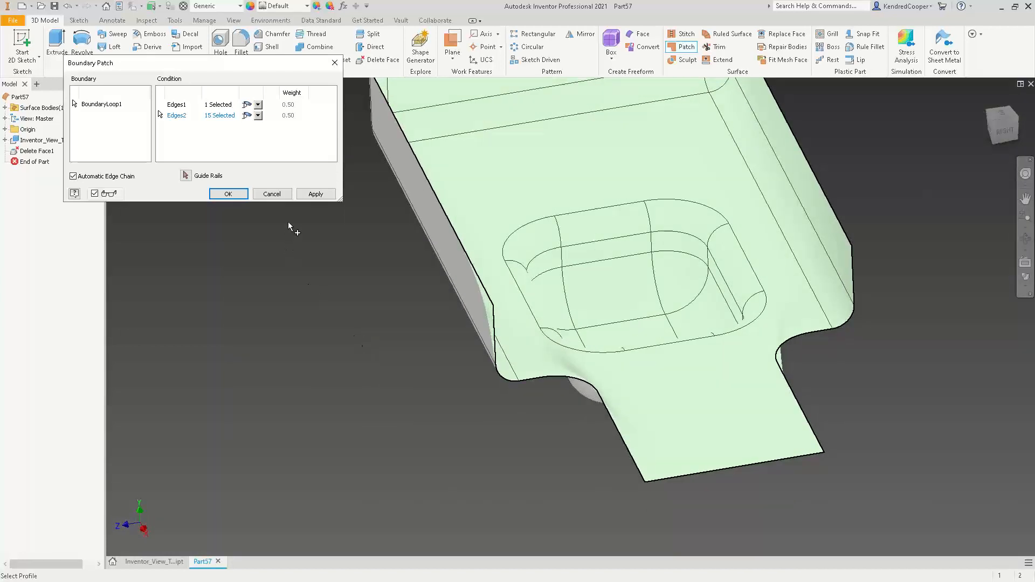
pyautogui.click(274, 194)
# - Patch the cavity's upper opening with Automatic Edge Chain off, using both side edges, the back edge and the two rounded corner edges
pyautogui.press('F5')
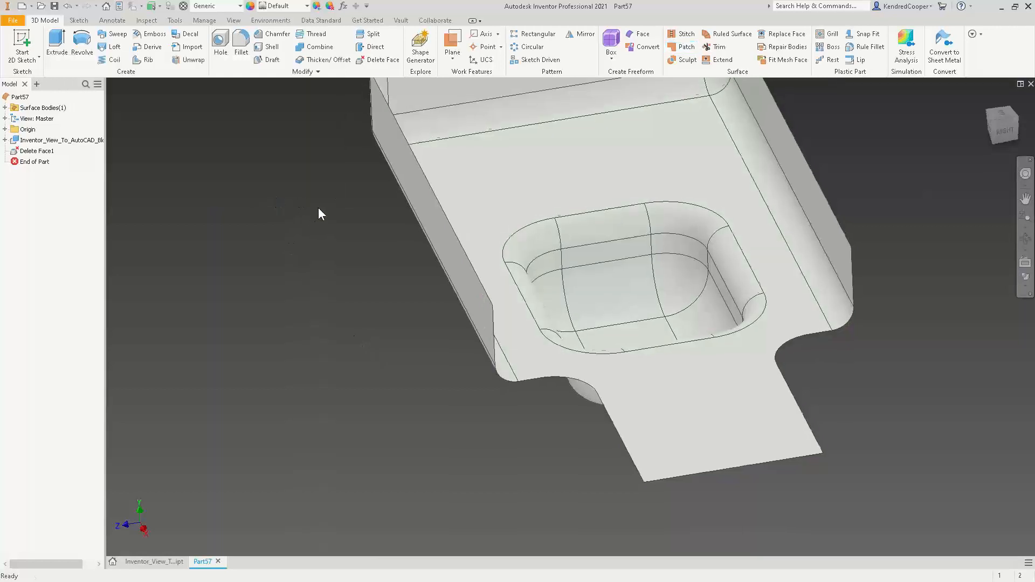
pyautogui.click(685, 50)
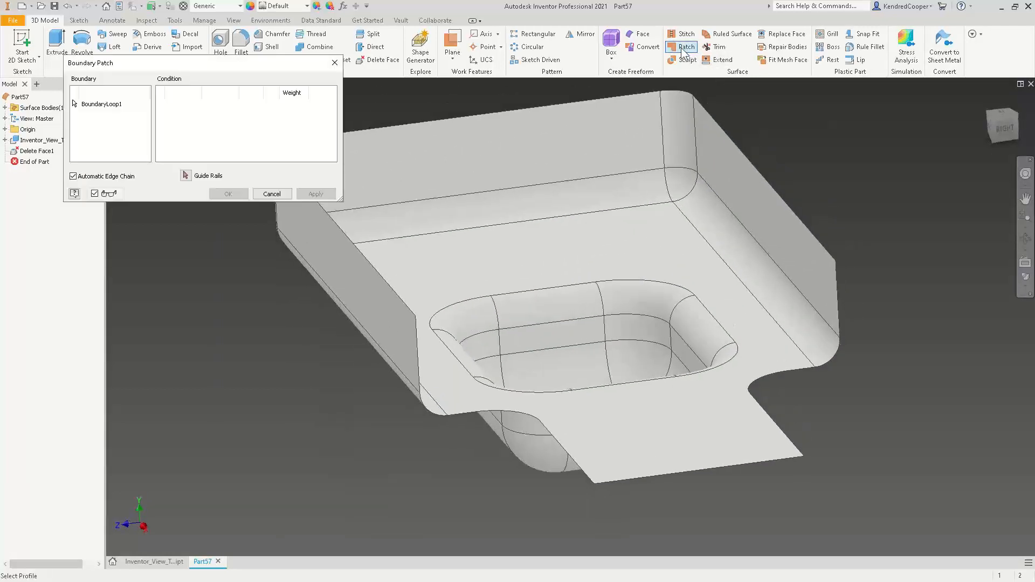
pyautogui.click(101, 178)
pyautogui.scroll(2, 933, 246)
pyautogui.scroll(2, 934, 247)
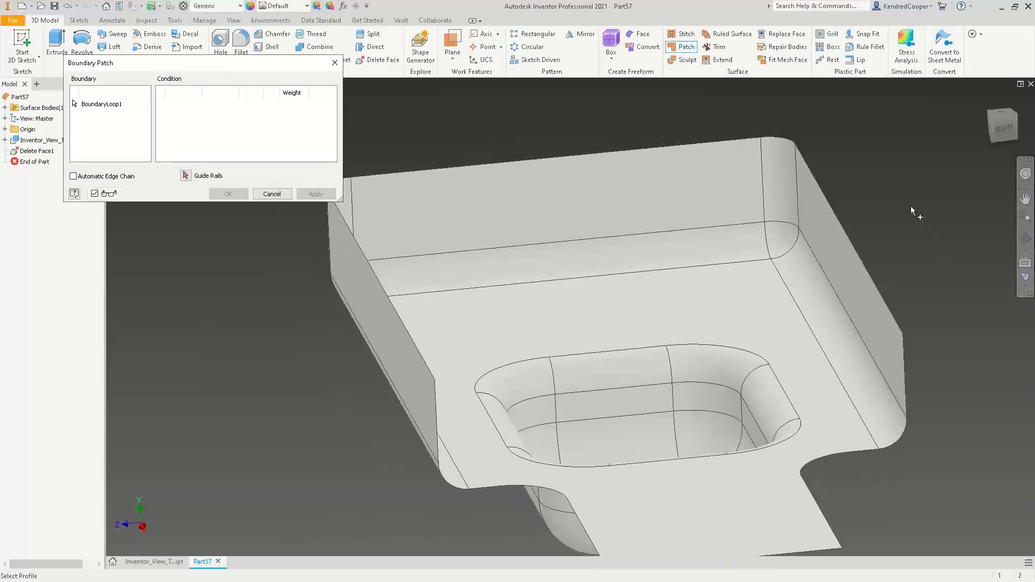
pyautogui.click(849, 240)
pyautogui.click(791, 142)
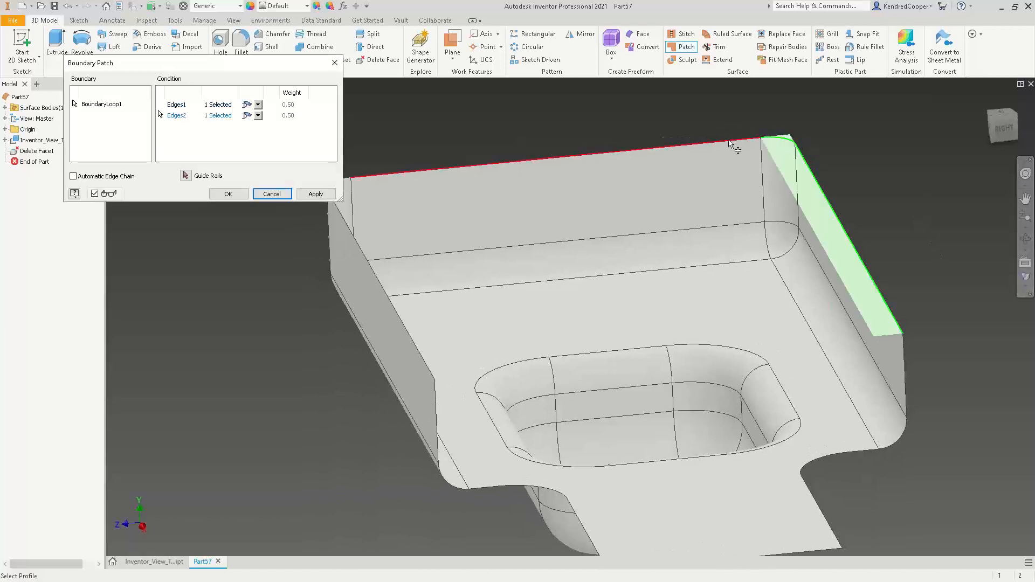
pyautogui.click(726, 136)
pyautogui.scroll(-3, 594, 153)
pyautogui.click(433, 192)
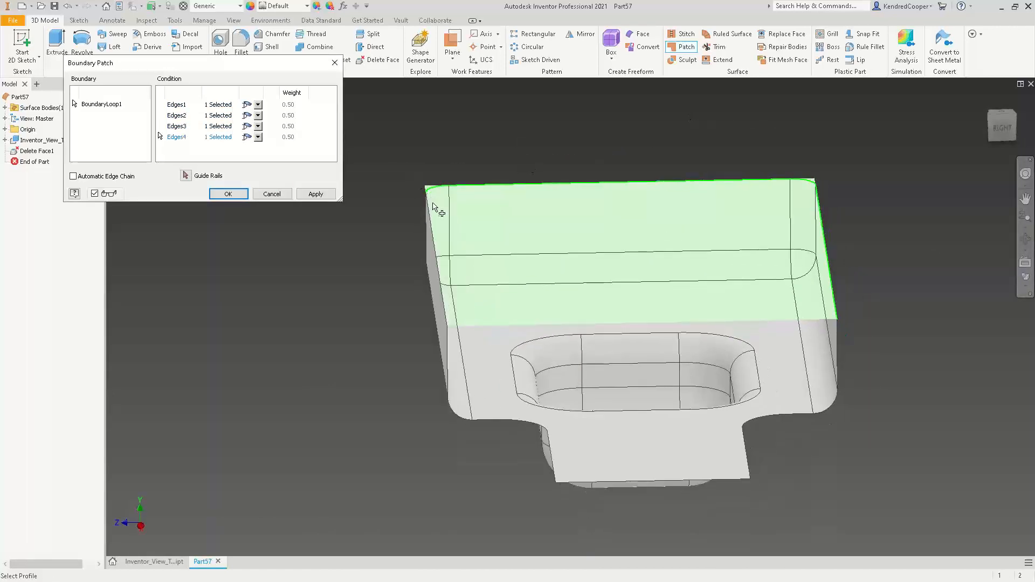
pyautogui.click(435, 213)
pyautogui.keyDown('shift'); pyautogui.moveTo(513, 165); pyautogui.dragTo(628, 106, button='middle'); pyautogui.keyUp('shift')
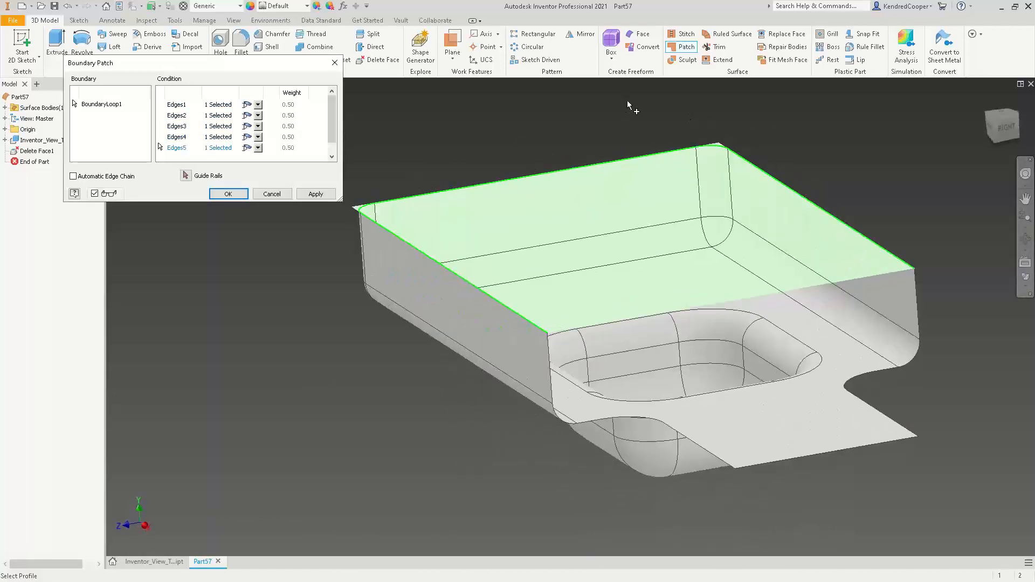
pyautogui.click(326, 196)
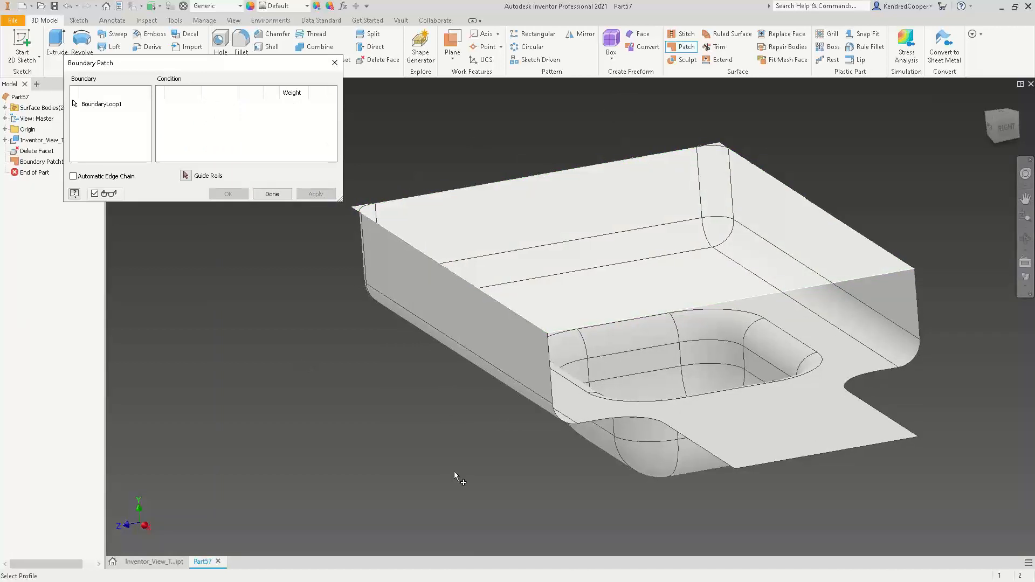
# - Add a second boundary patch across the front opening from the upper patch's front edge and the cavity's vertical, rounded and lower edges
pyautogui.keyDown('shift'); pyautogui.moveTo(454, 471); pyautogui.dragTo(541, 346, button='middle'); pyautogui.keyUp('shift')
pyautogui.click(556, 333)
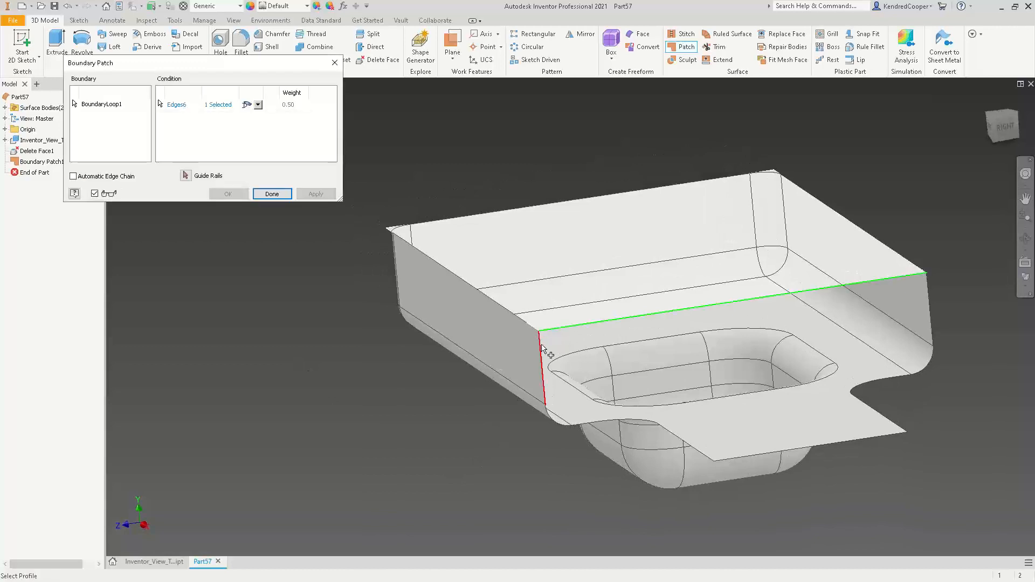
pyautogui.click(542, 349)
pyautogui.click(552, 425)
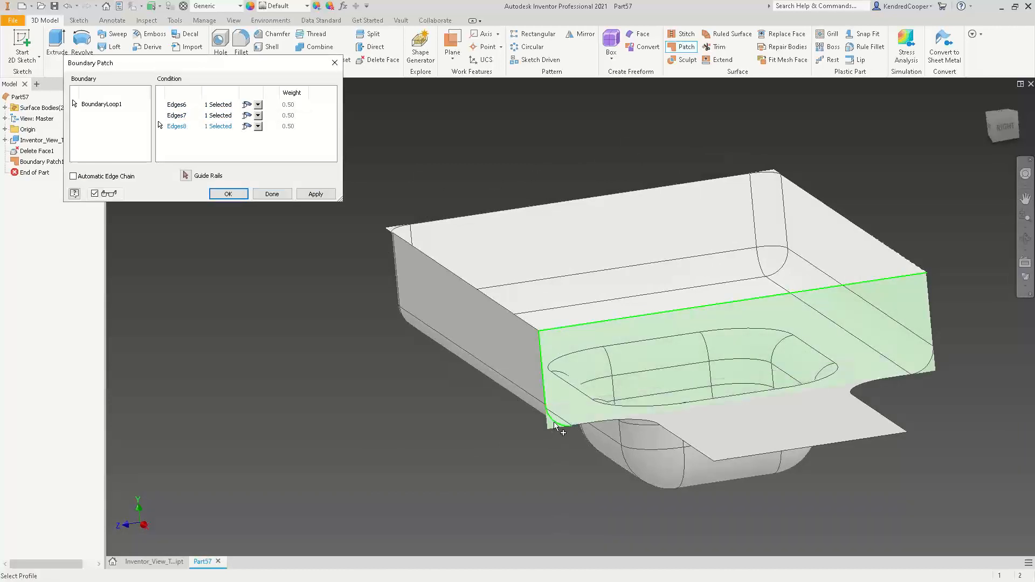
pyautogui.click(587, 427)
pyautogui.keyDown('shift'); pyautogui.moveTo(548, 442); pyautogui.dragTo(555, 436, button='middle'); pyautogui.keyUp('shift')
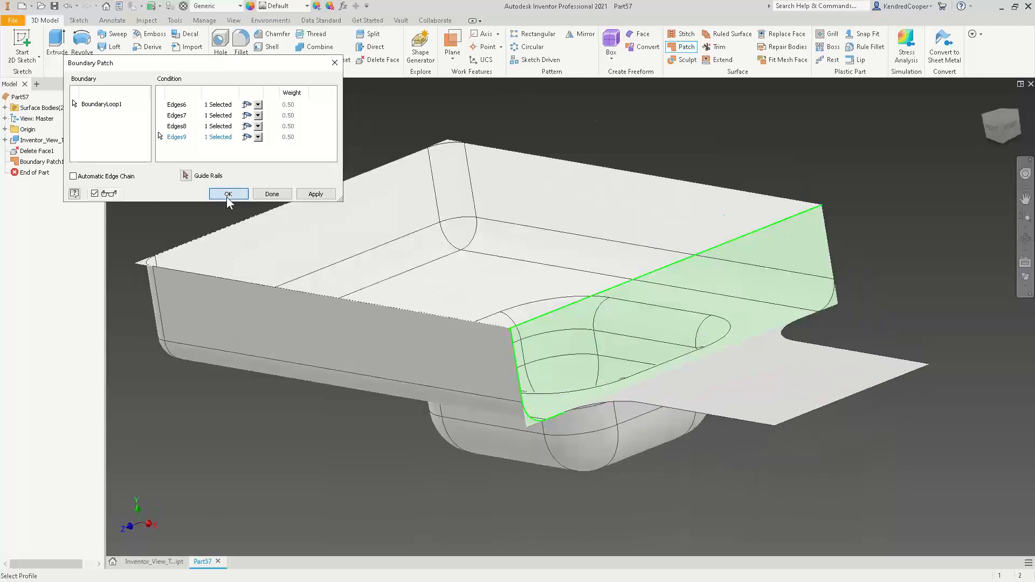
pyautogui.click(228, 194)
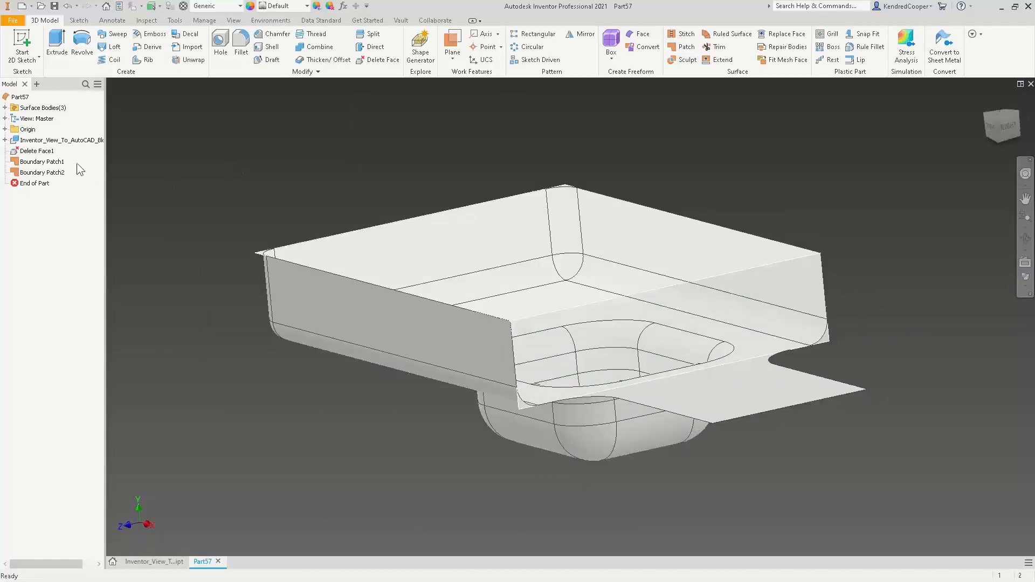
# - Turn off translucency for both boundary patches
pyautogui.click(52, 172)
pyautogui.keyDown('ctrl'); pyautogui.click(50, 164); pyautogui.keyUp('ctrl')
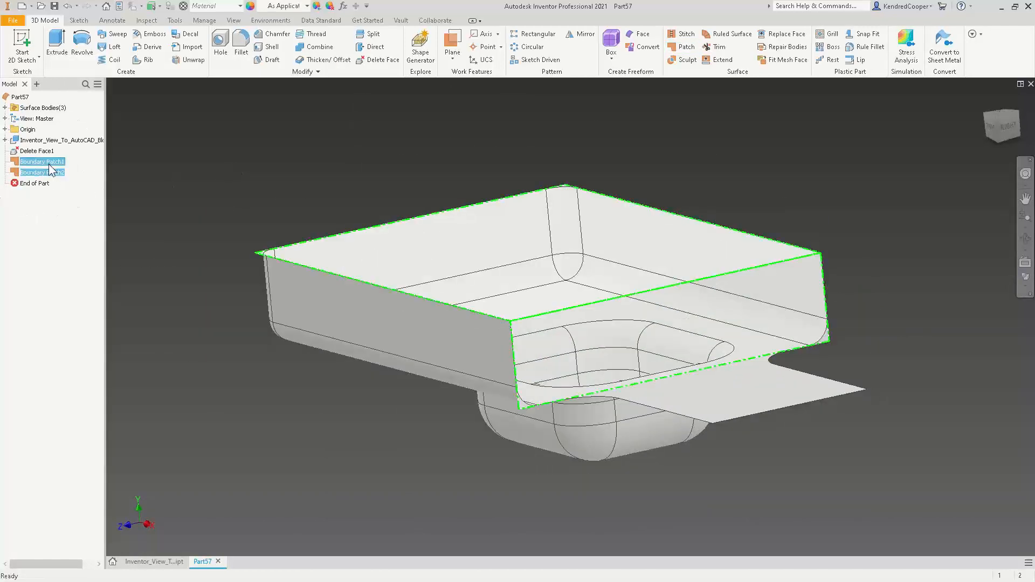
pyautogui.rightClick(51, 171)
pyautogui.click(86, 269)
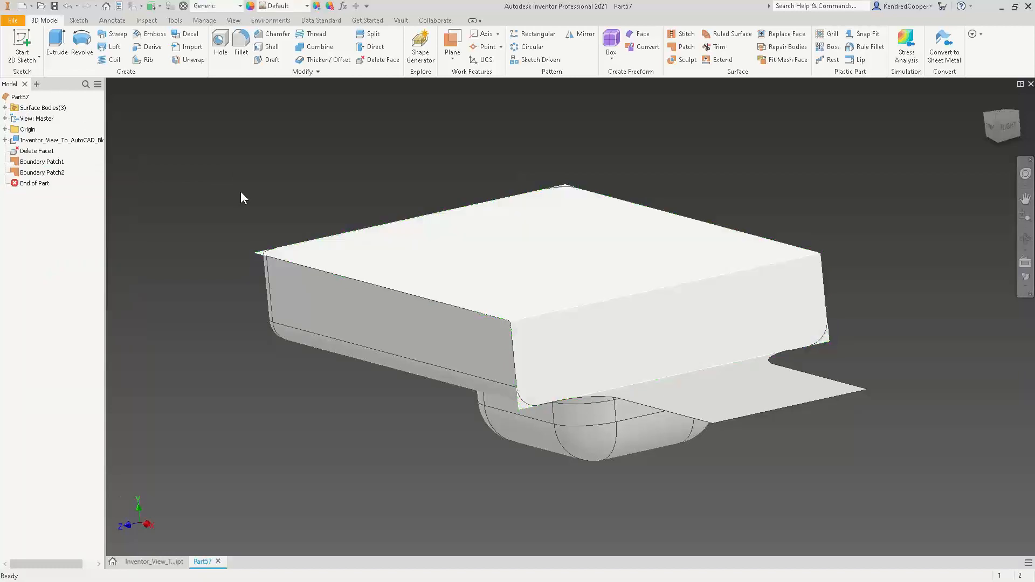
pyautogui.press('F5')
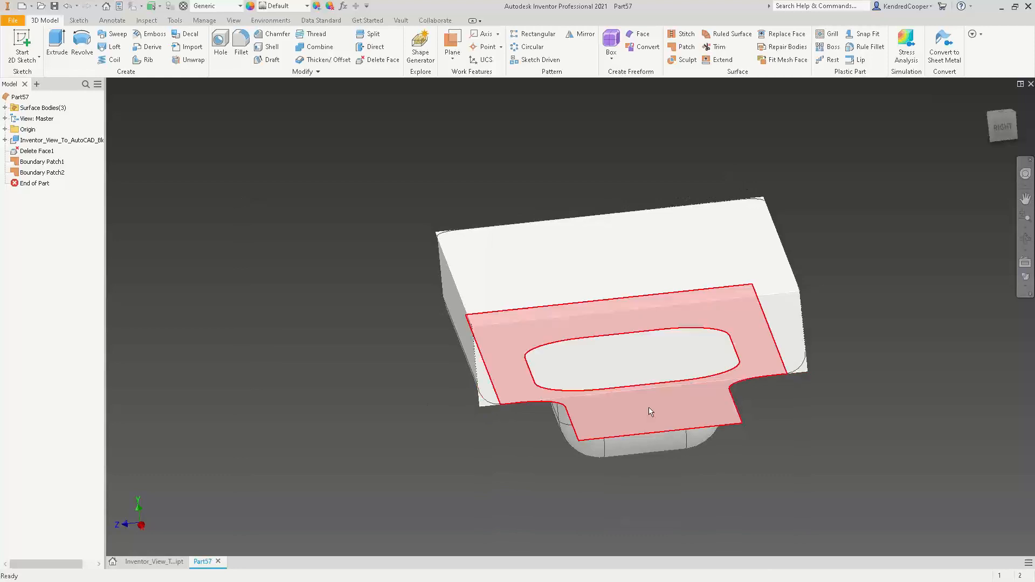
pyautogui.press('F5')
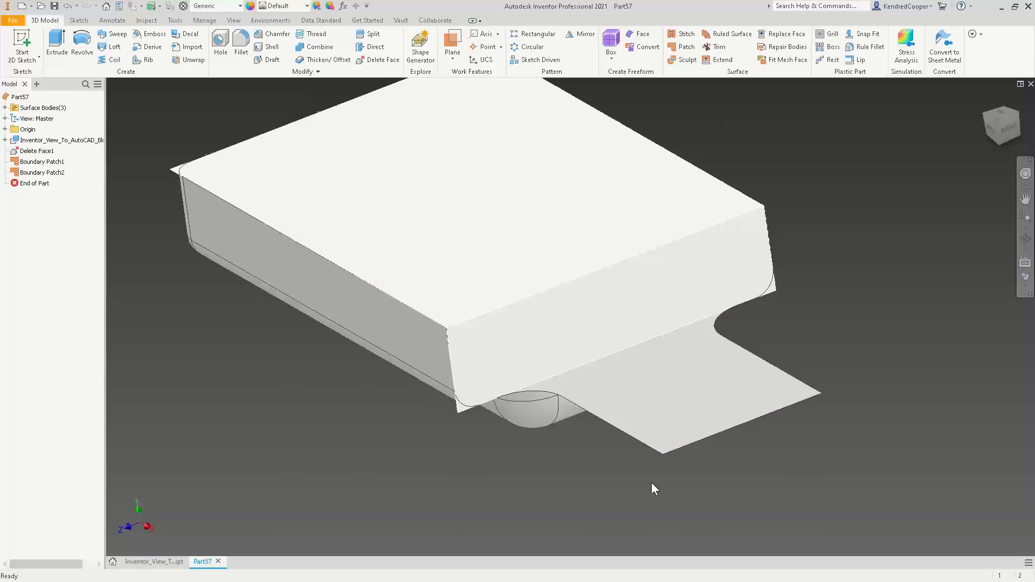
pyautogui.press('F5')
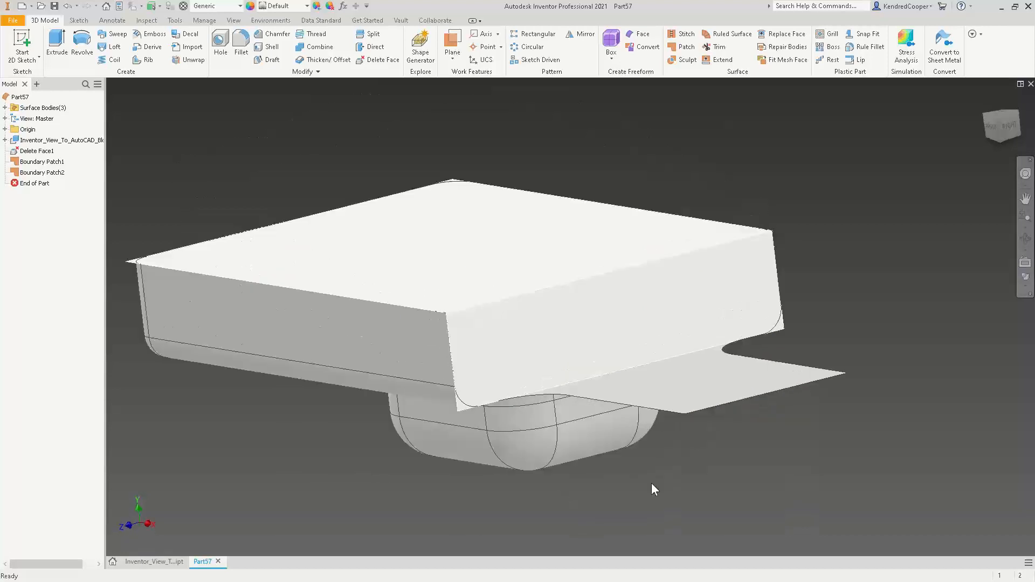
pyautogui.press('F5')
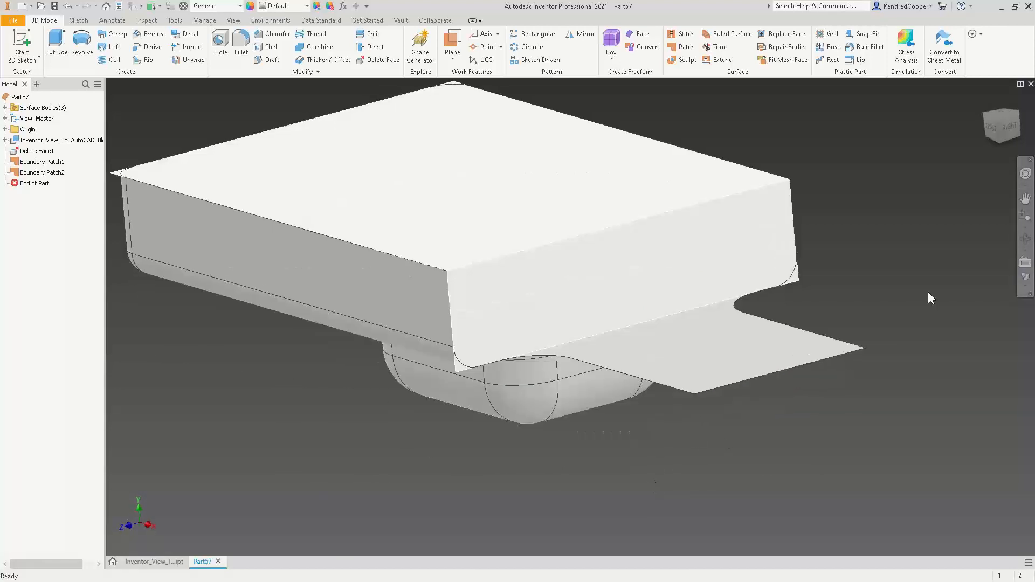
pyautogui.press('F5')
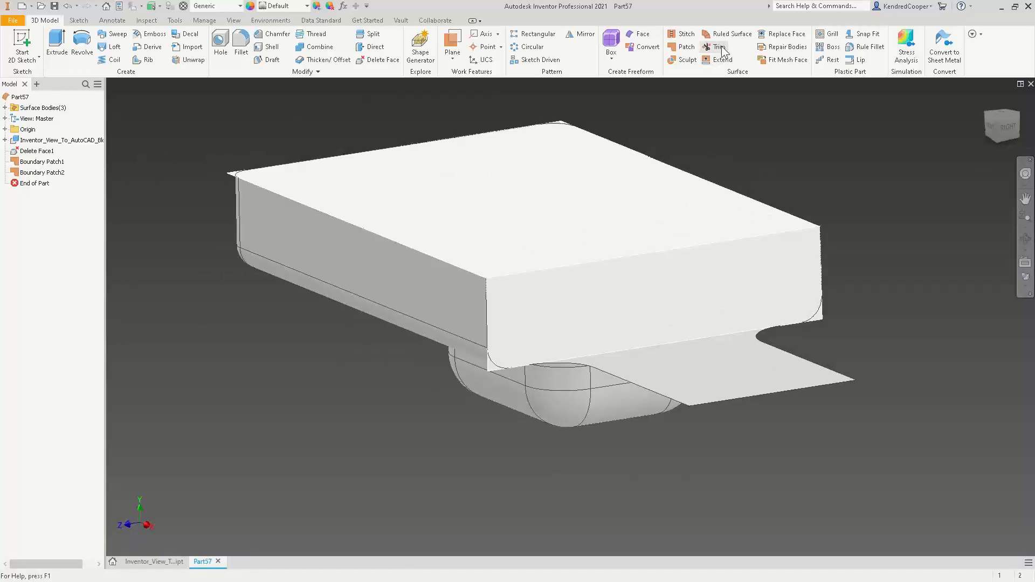
# - Trim the upper patch's two overhanging back corners, using the cavity surface as the cutting tool
pyautogui.click(722, 51)
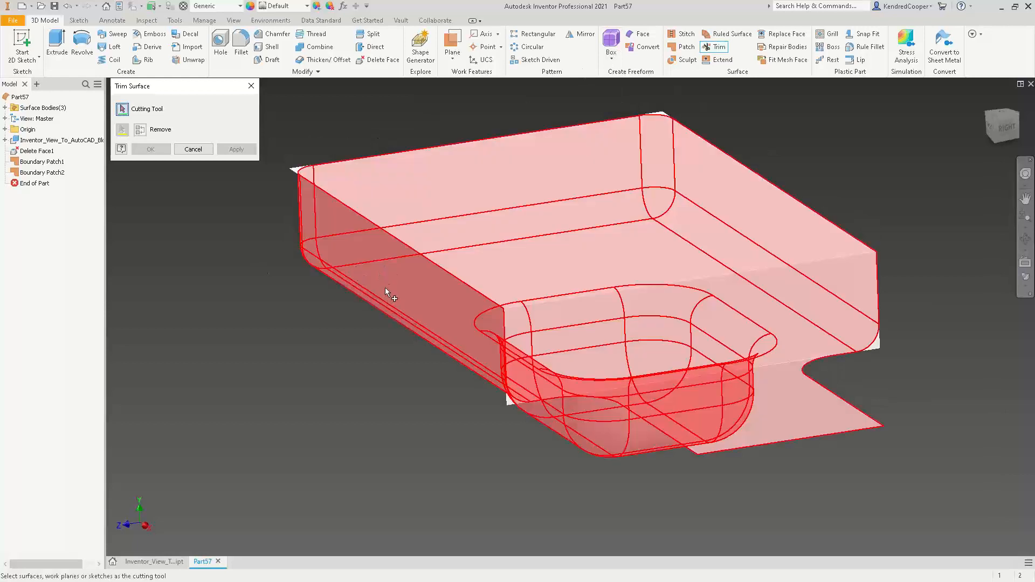
pyautogui.moveTo(386, 288)
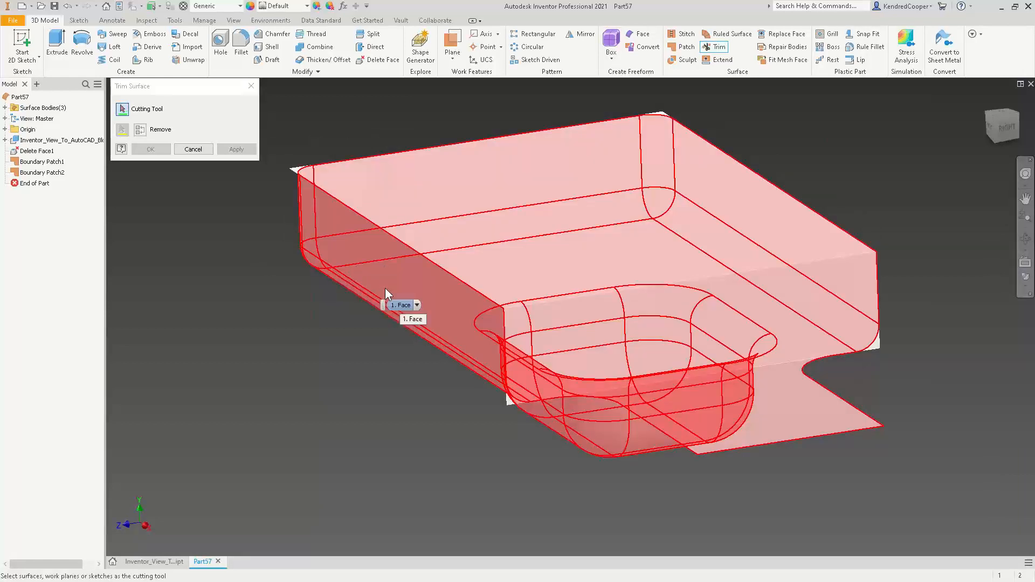
pyautogui.click(364, 273)
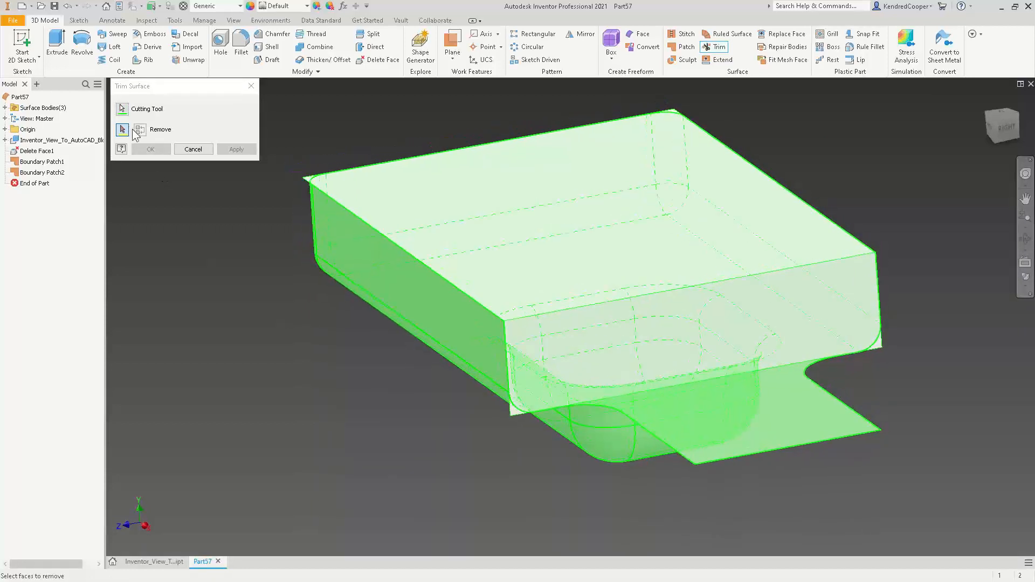
pyautogui.scroll(-5, 356, 211)
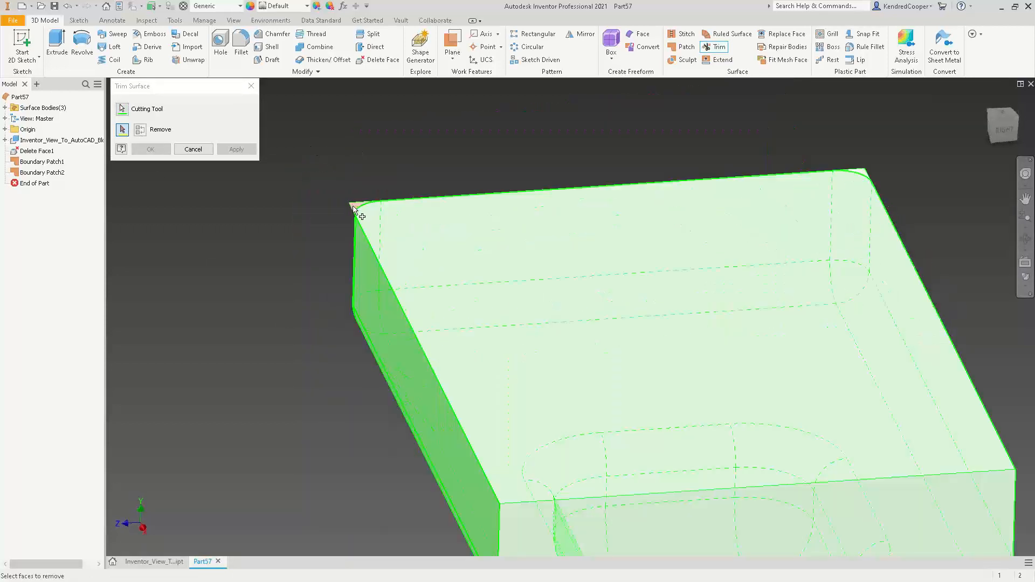
pyautogui.click(353, 207)
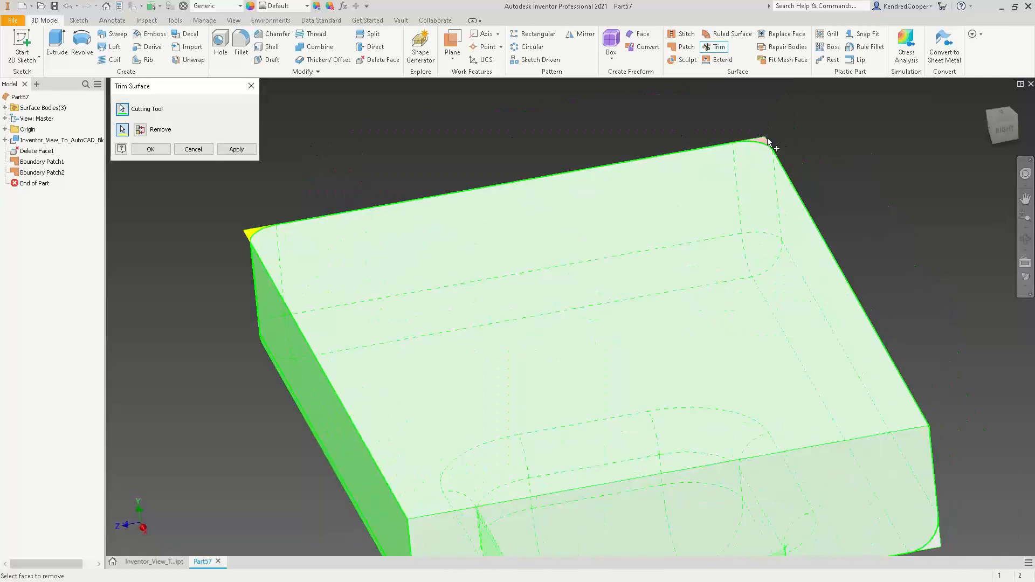
pyautogui.click(768, 142)
pyautogui.moveTo(971, 539); pyautogui.dragTo(843, 351, button='middle')
pyautogui.scroll(-1, 843, 350)
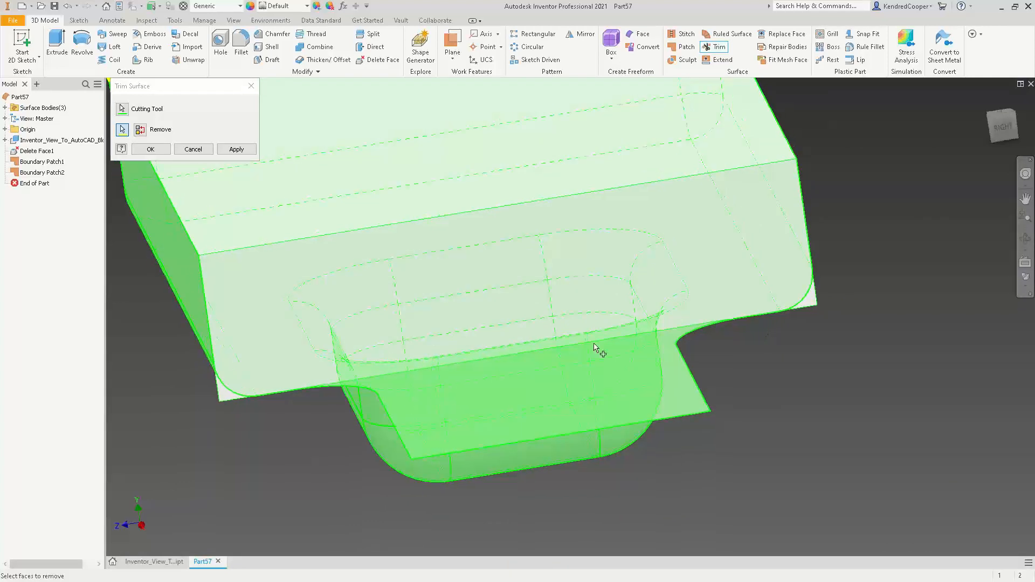
pyautogui.click(150, 149)
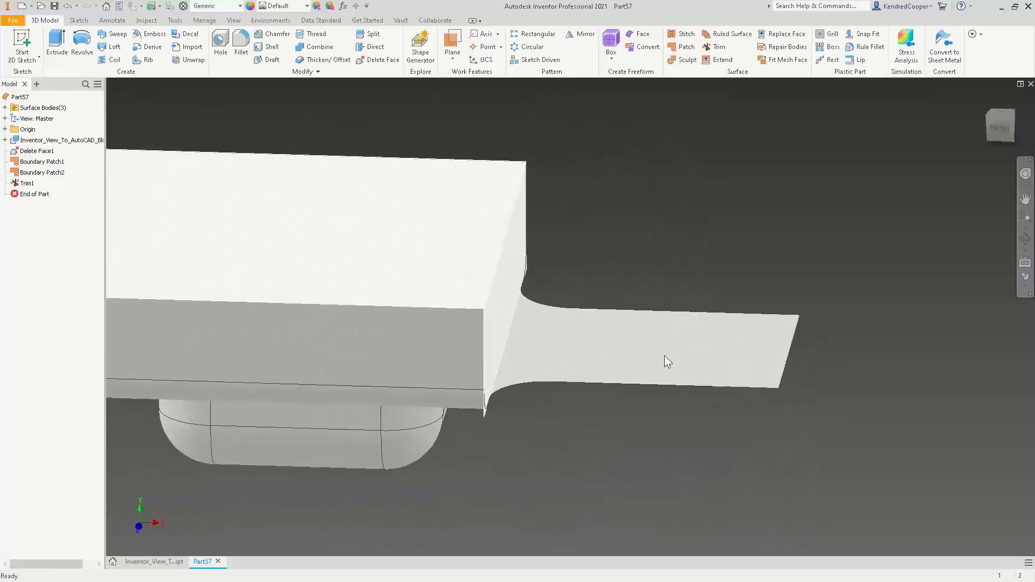
# - Trim away the flat tongue beyond the front opening, using the front patch as the cutting tool
pyautogui.click(715, 47)
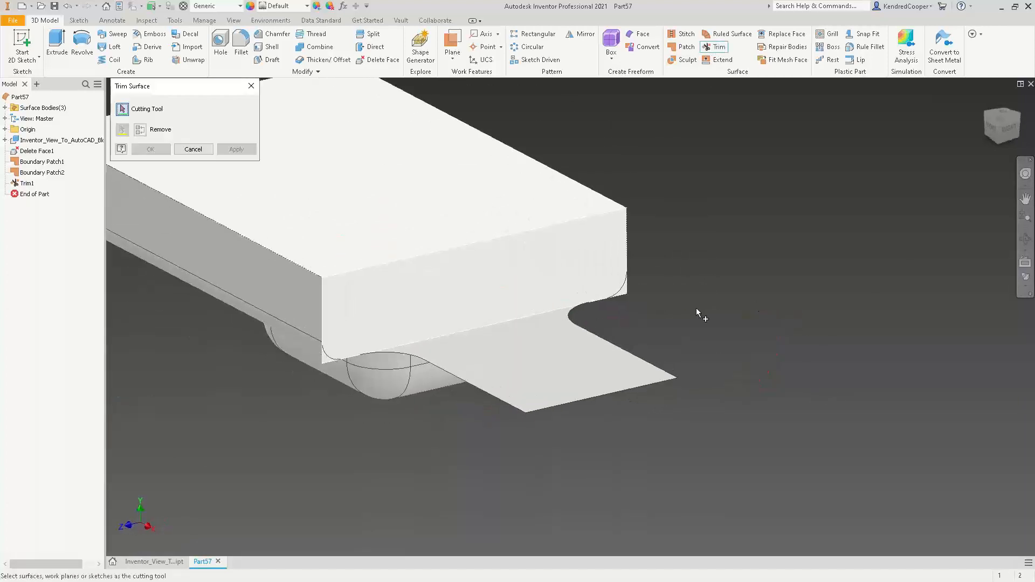
pyautogui.click(555, 282)
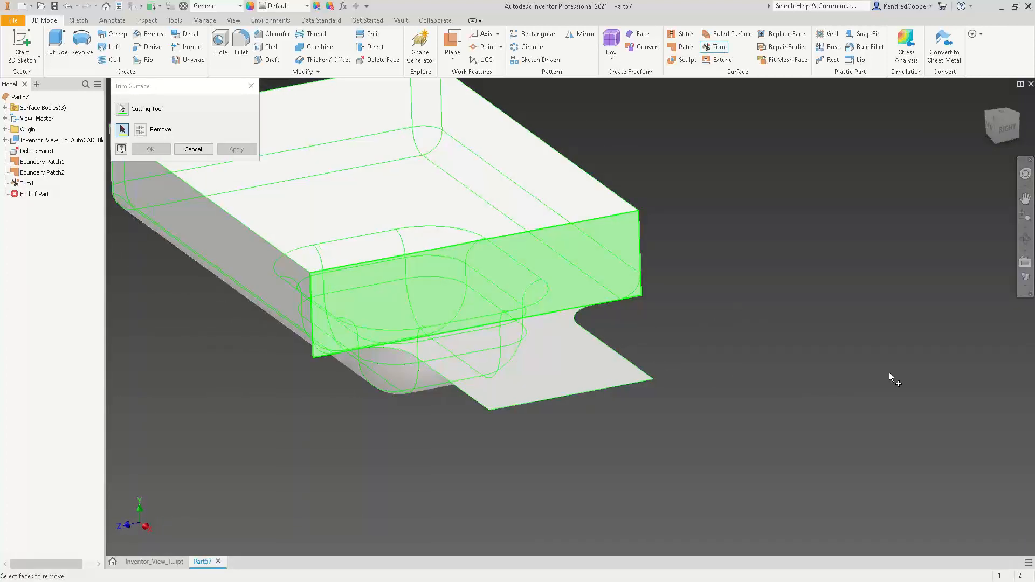
pyautogui.click(478, 376)
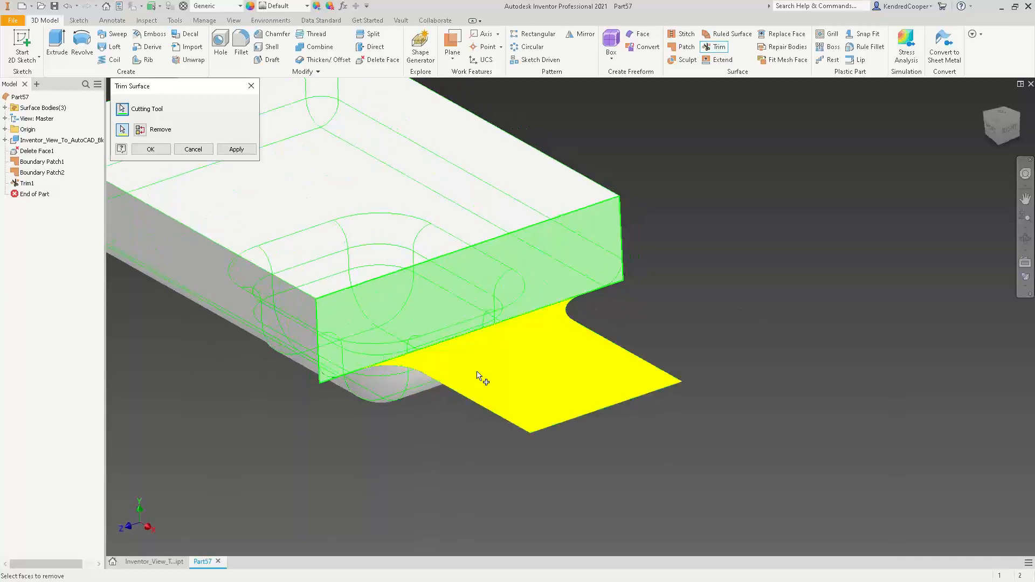
pyautogui.click(150, 151)
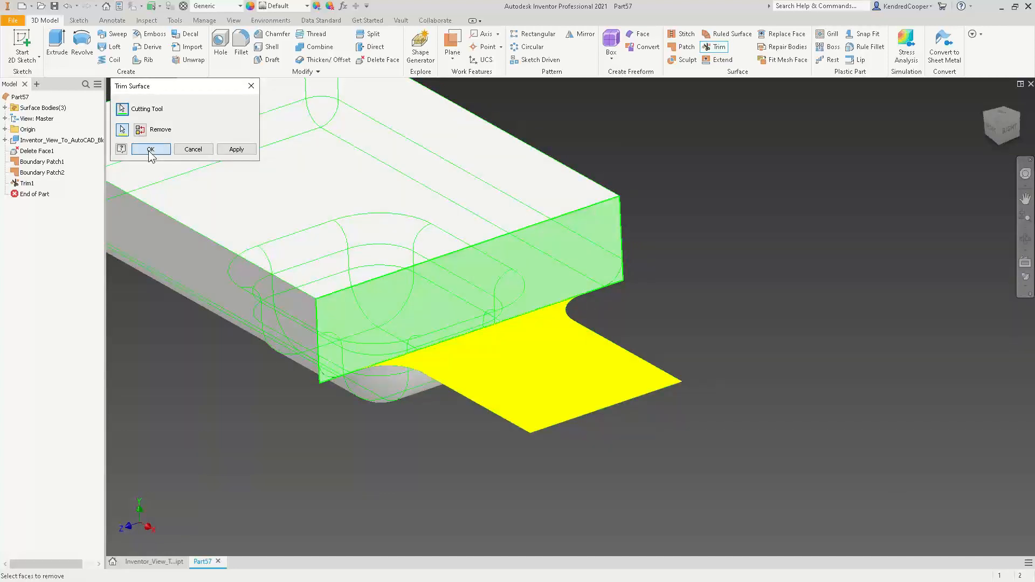
pyautogui.keyDown('shift'); pyautogui.moveTo(924, 298); pyautogui.dragTo(736, 209, button='middle'); pyautogui.keyUp('shift')
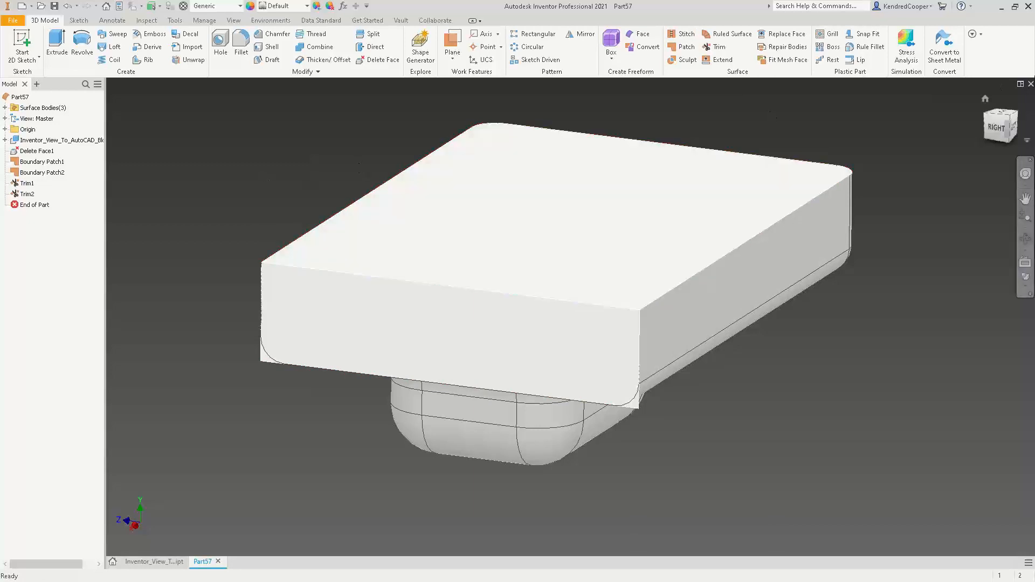
# - Close the patched derived part and the source part Inventor_View_To_AutoCAD_Block.ipt
pyautogui.click(1031, 83)
pyautogui.click(488, 321)
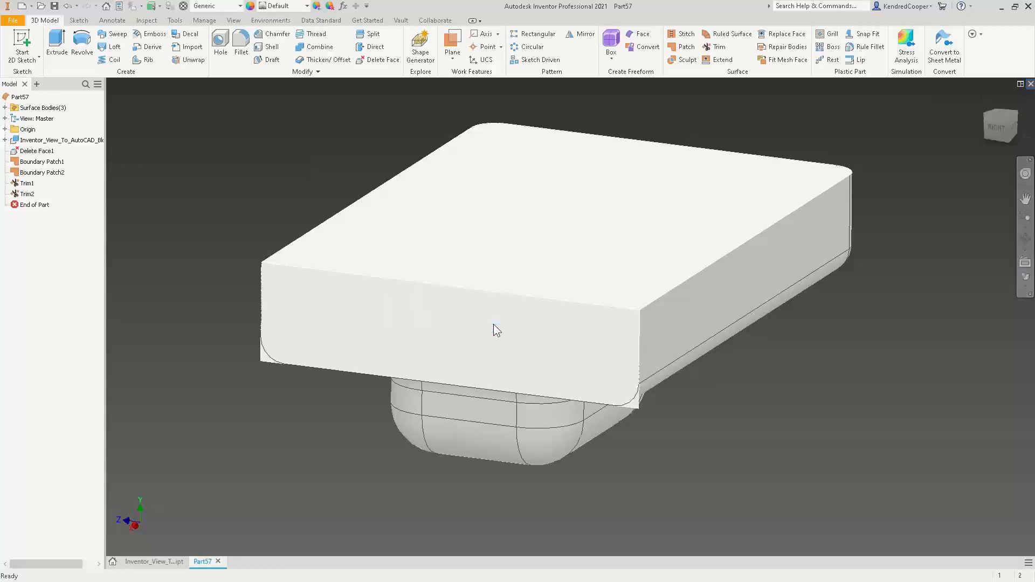
pyautogui.click(1031, 84)
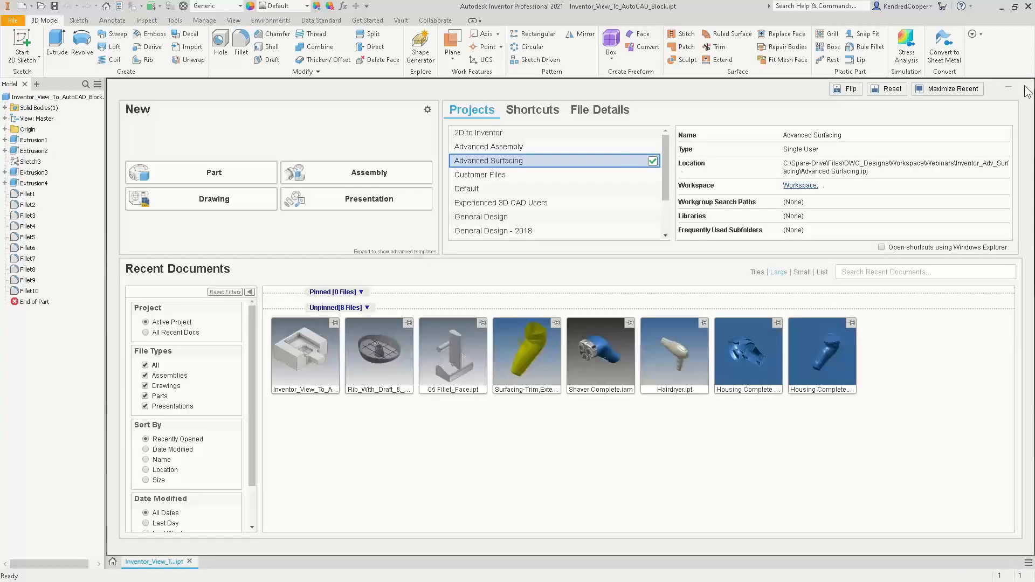
# - Import Bracket_Display.stp as a converted model with Solids excluded and Surfaces included as a composite, keeping the source length units
pyautogui.click(38, 42)
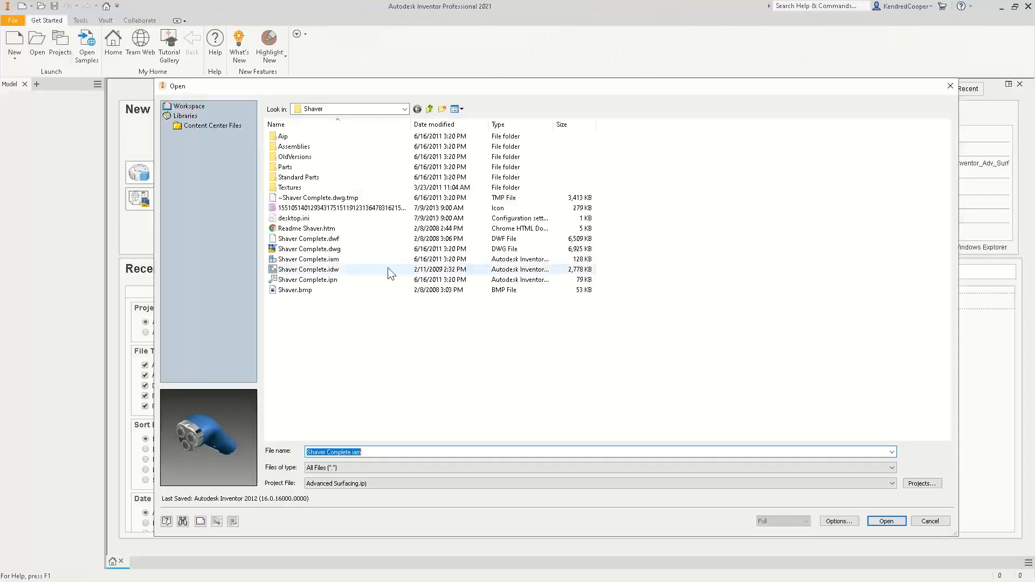
pyautogui.click(431, 109)
pyautogui.doubleClick(324, 217)
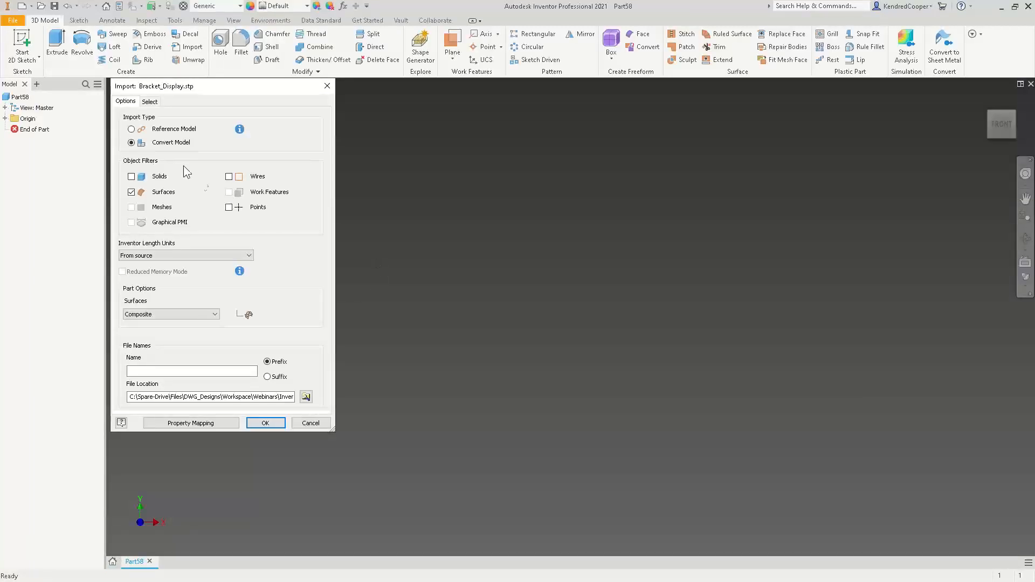
pyautogui.click(131, 177)
pyautogui.click(272, 422)
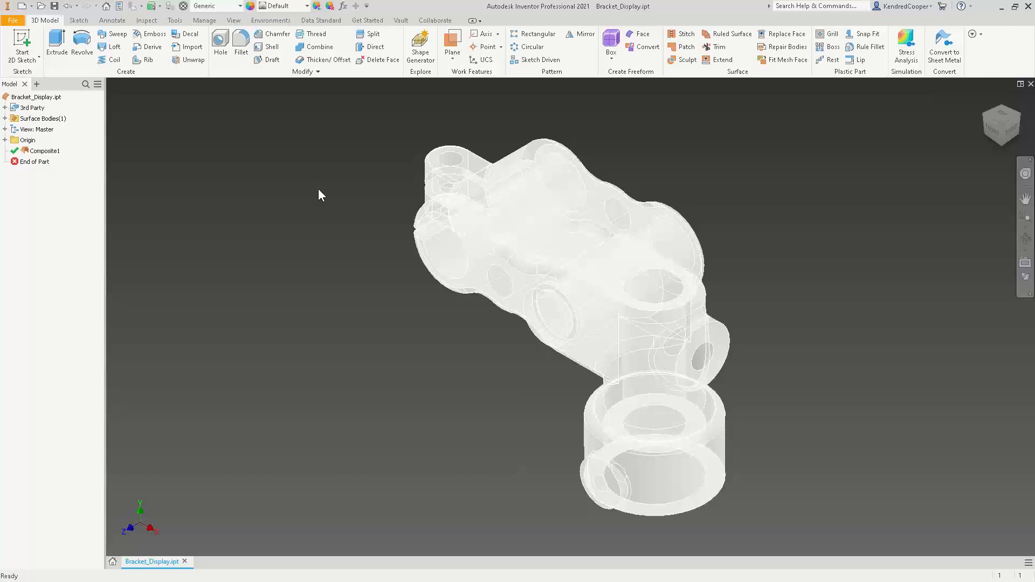
# - Turn off translucency for the imported bracket composite and give it the Black Cast appearance
pyautogui.click(46, 151)
pyautogui.rightClick(52, 152)
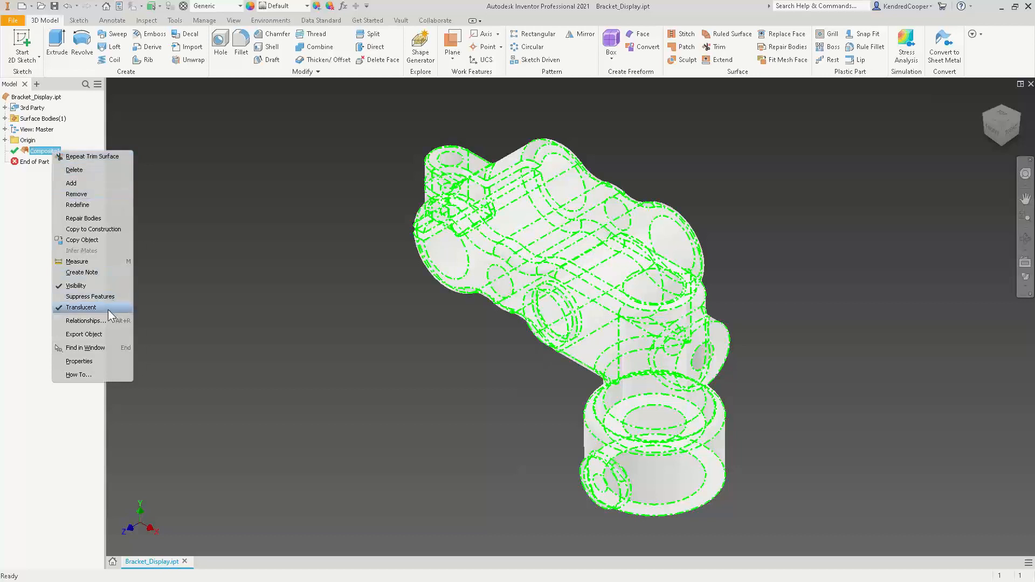
pyautogui.click(81, 307)
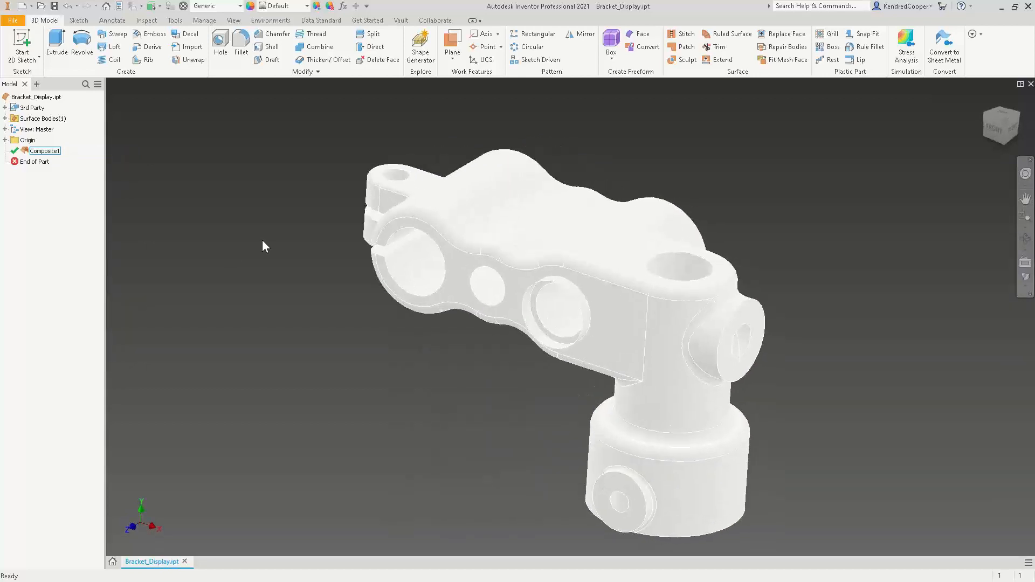
pyautogui.click(55, 152)
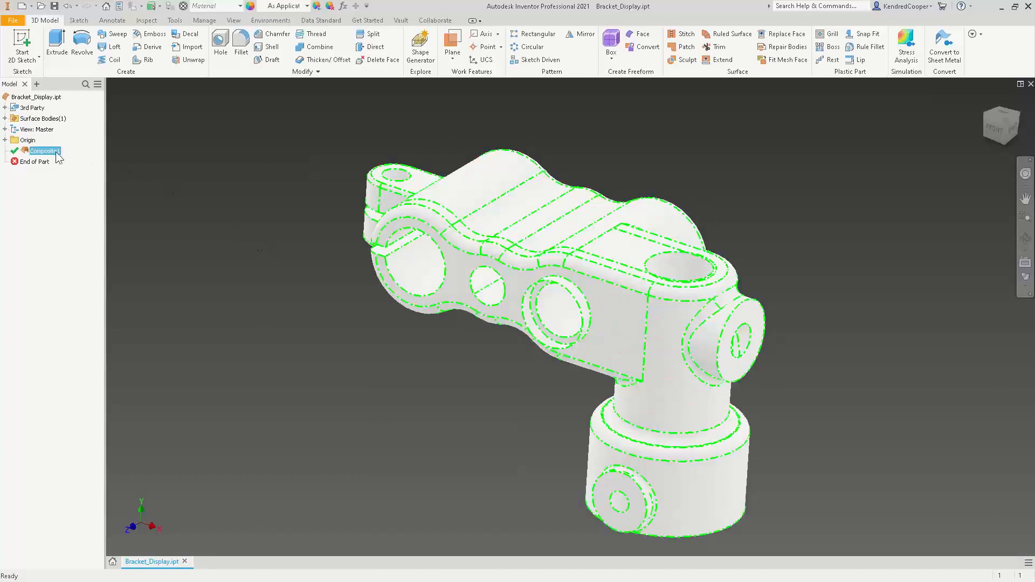
pyautogui.click(307, 6)
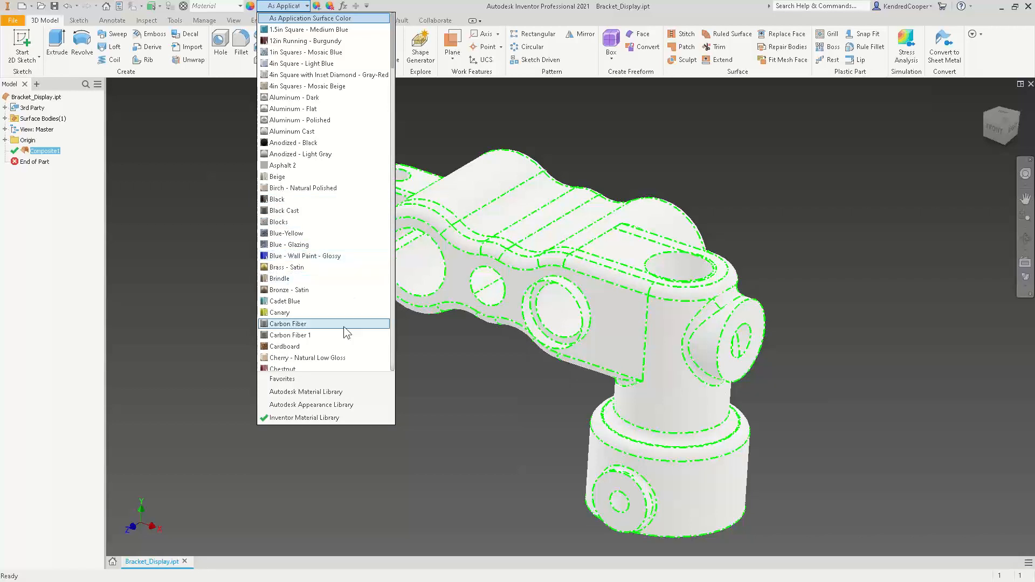
pyautogui.click(339, 211)
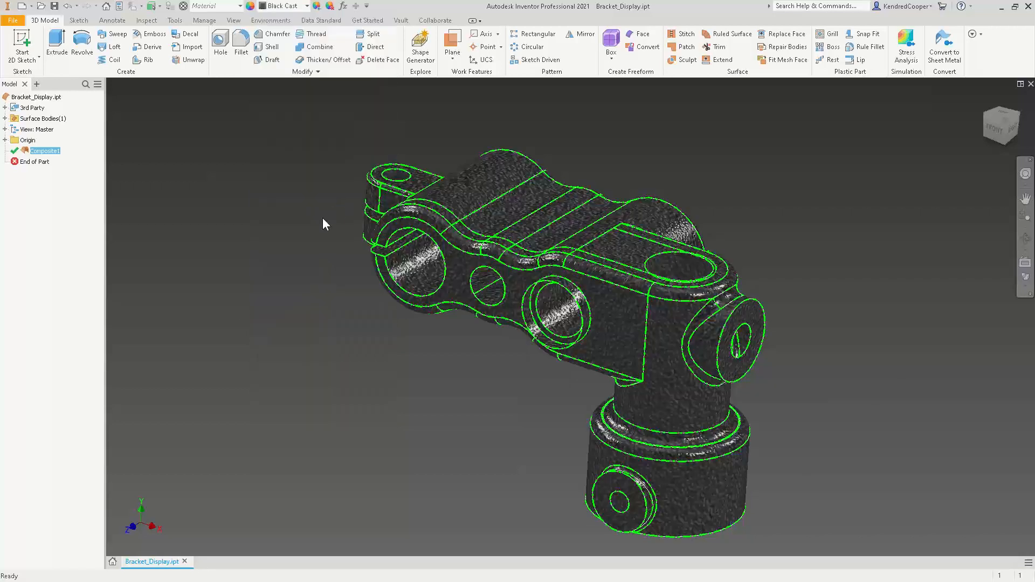
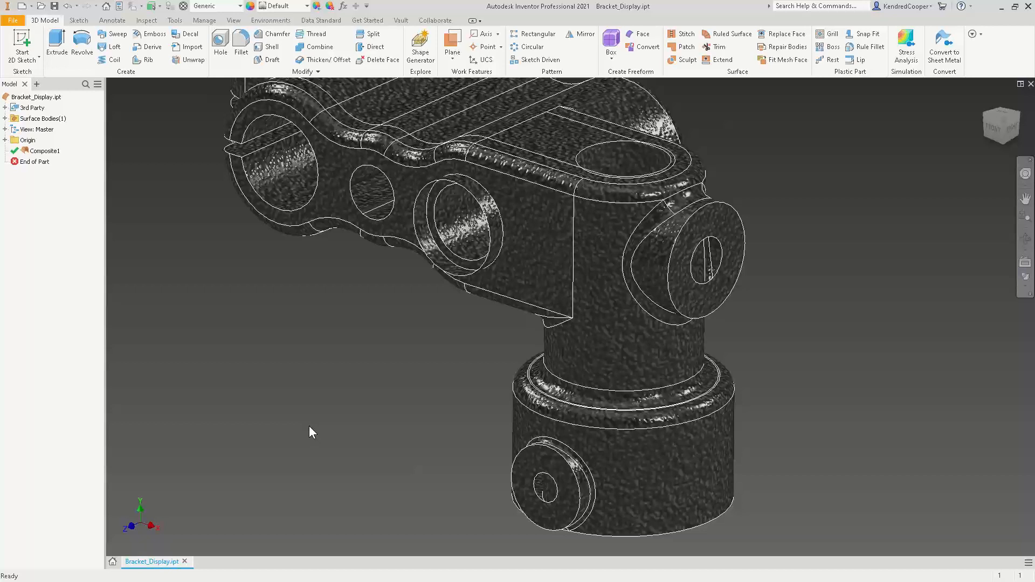
# - Copy the bracket composite to construction and expand the Construction folder in the model tree
pyautogui.scroll(1, 310, 428)
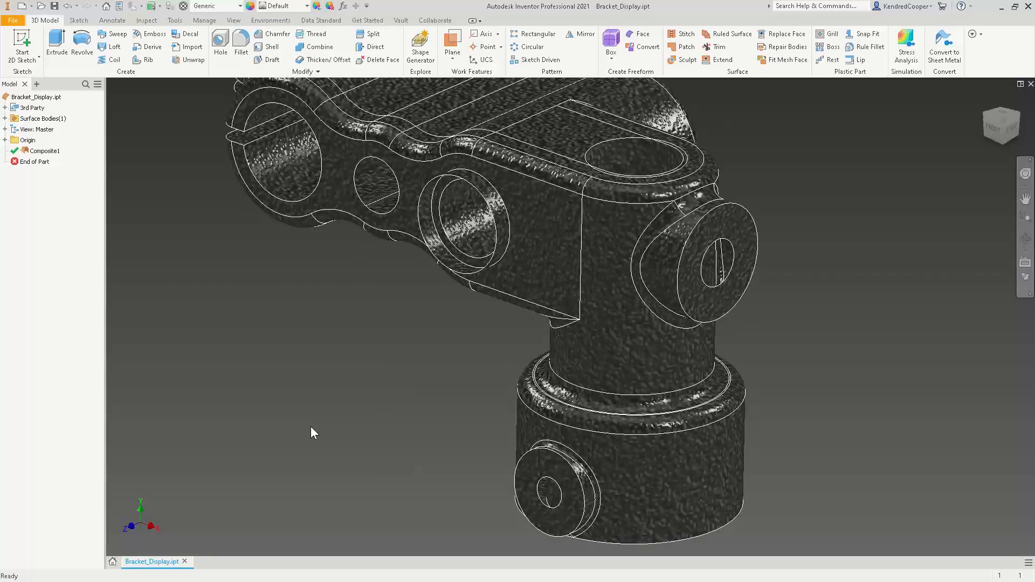
pyautogui.scroll(-1, 311, 431)
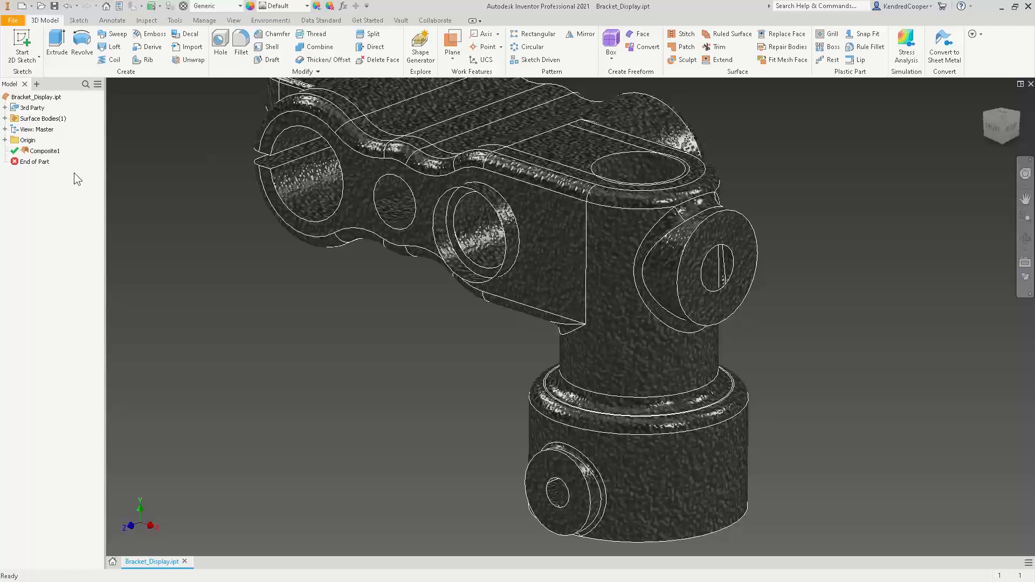
pyautogui.click(48, 151)
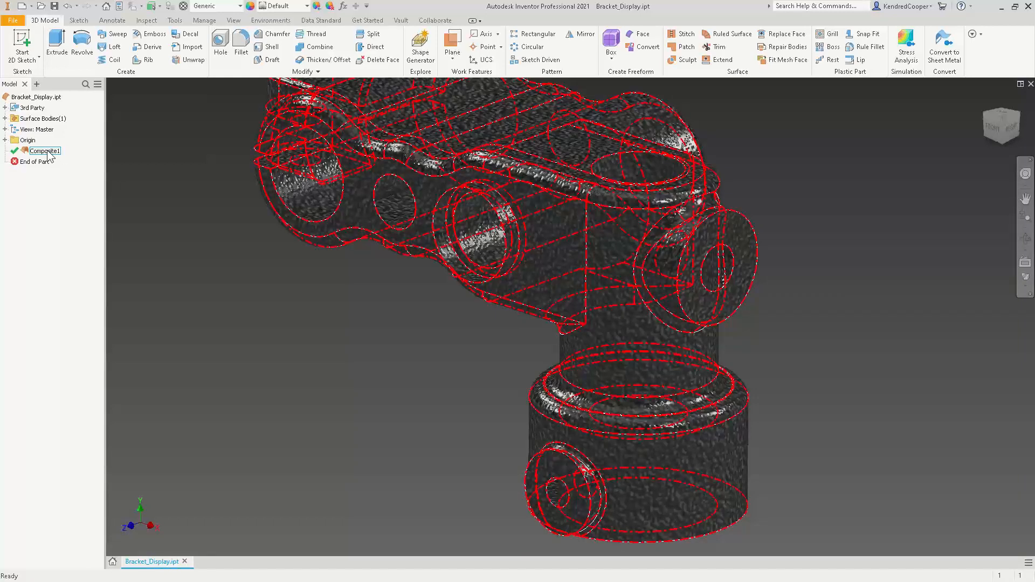
pyautogui.rightClick(48, 153)
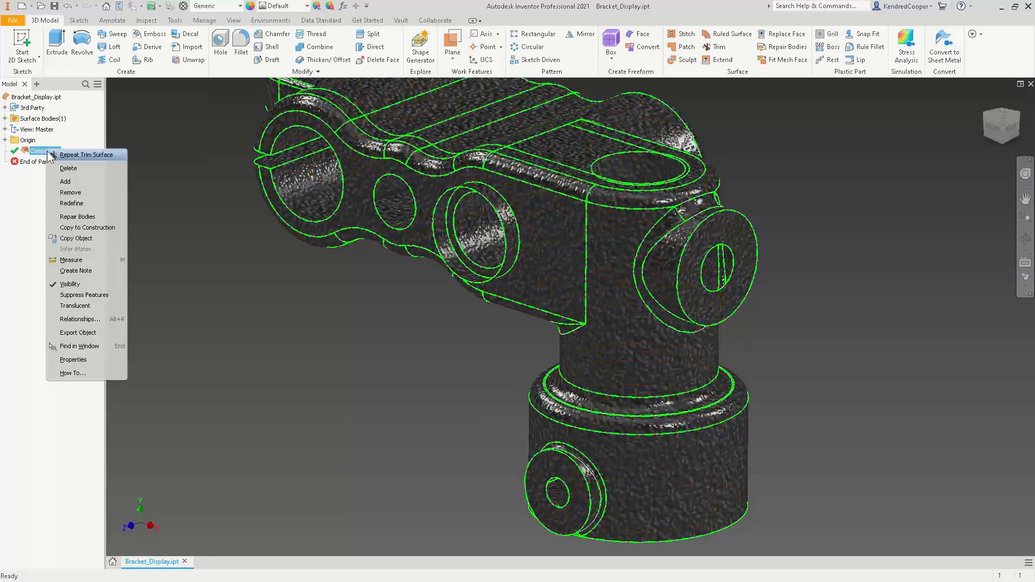
pyautogui.click(111, 228)
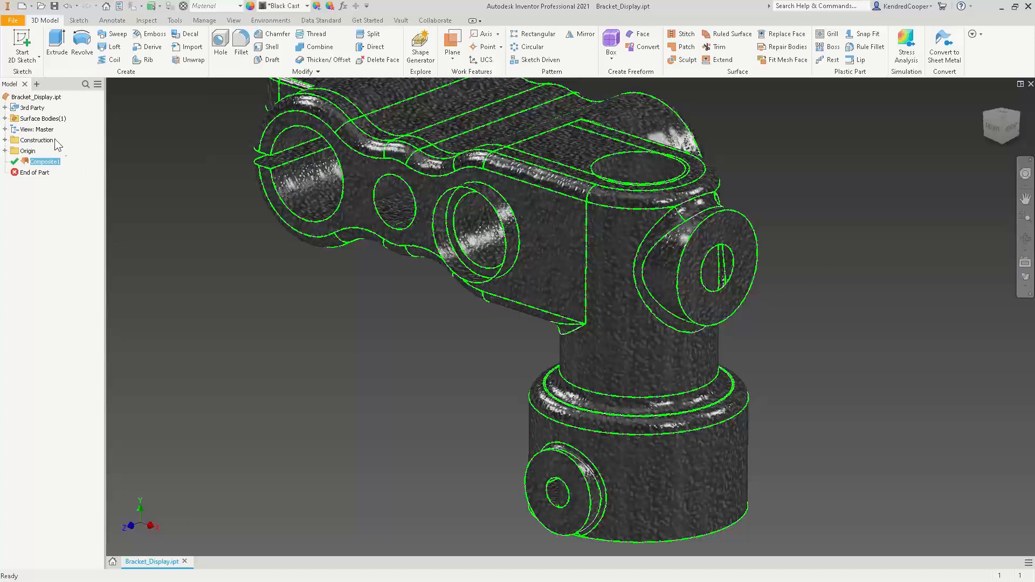
pyautogui.click(16, 141)
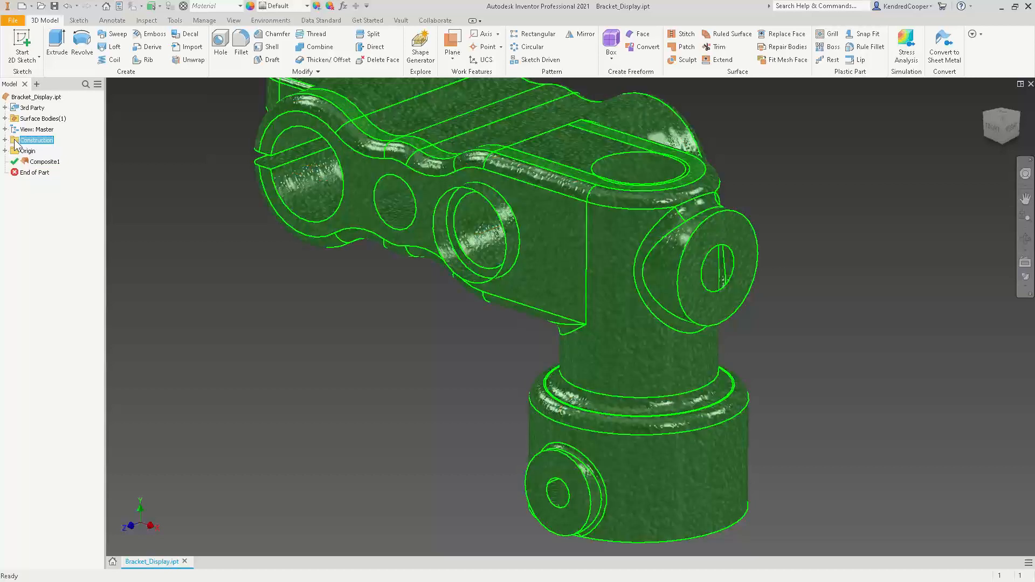
pyautogui.click(5, 140)
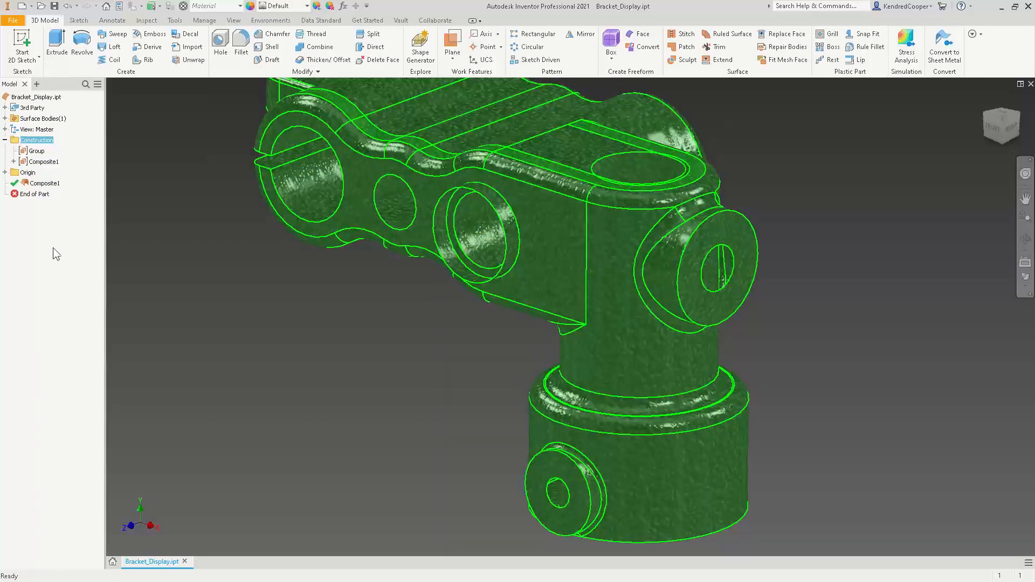
# - Hide the original composite outside the Construction folder and open the construction environment for editing
pyautogui.rightClick(44, 183)
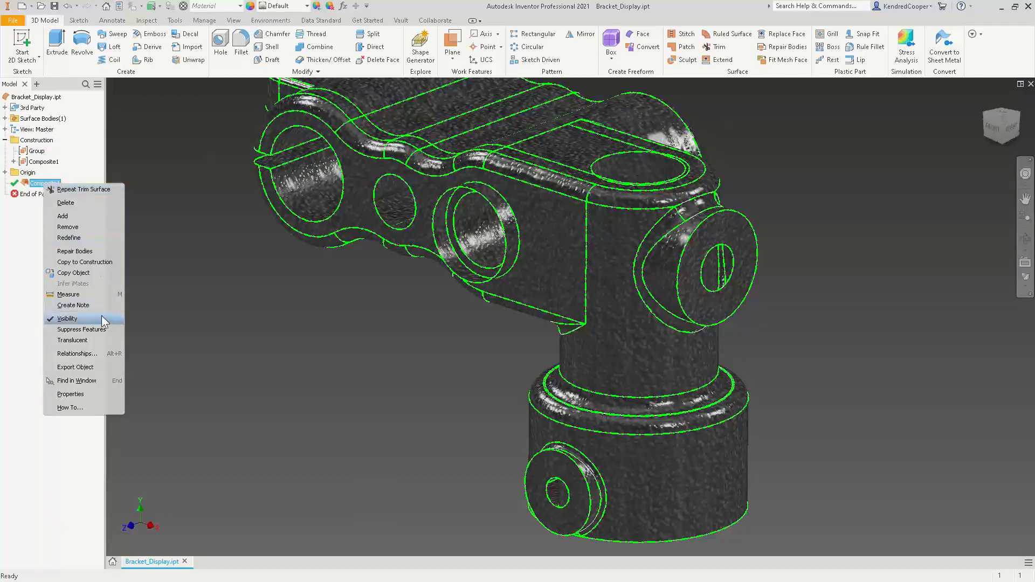
pyautogui.click(102, 318)
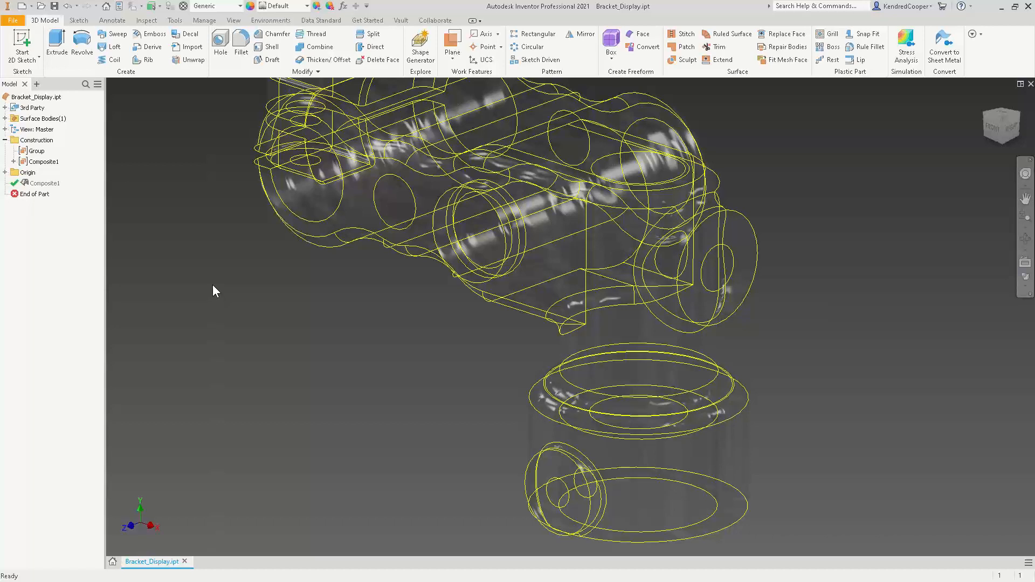
pyautogui.moveTo(203, 278); pyautogui.dragTo(219, 303, button='middle')
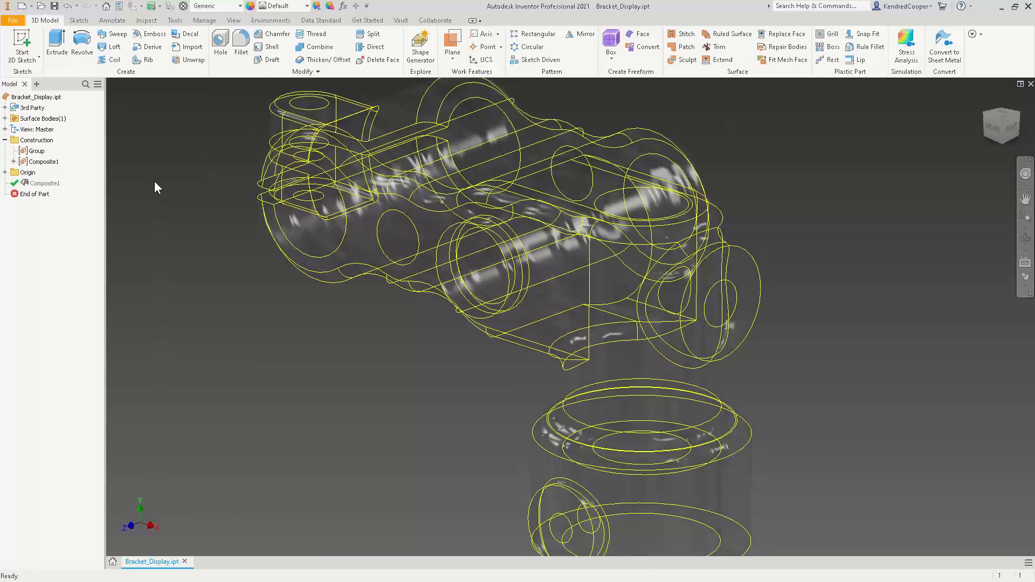
pyautogui.click(51, 145)
pyautogui.doubleClick(49, 142)
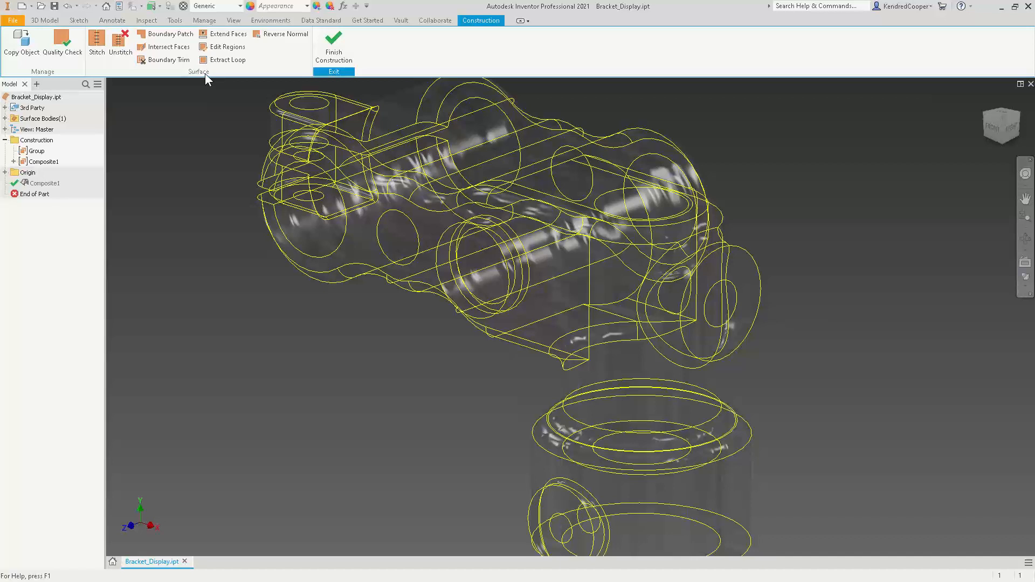
# - Look over the options of the Boundary Patch, Intersect Faces, Boundary Trim, Edit Regions and Extract Loop tools without applying any of them
pyautogui.click(189, 35)
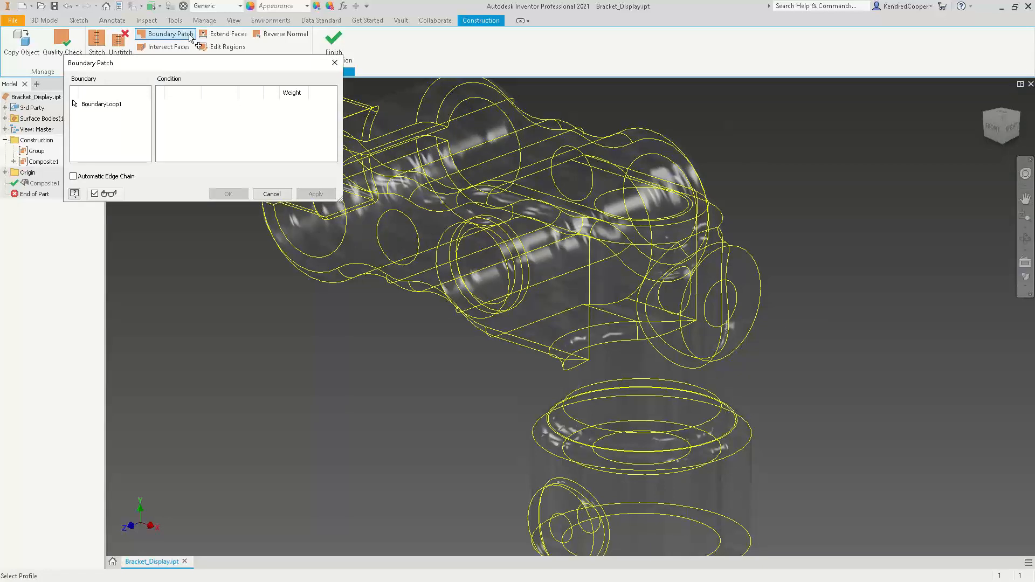
pyautogui.click(276, 195)
pyautogui.click(178, 47)
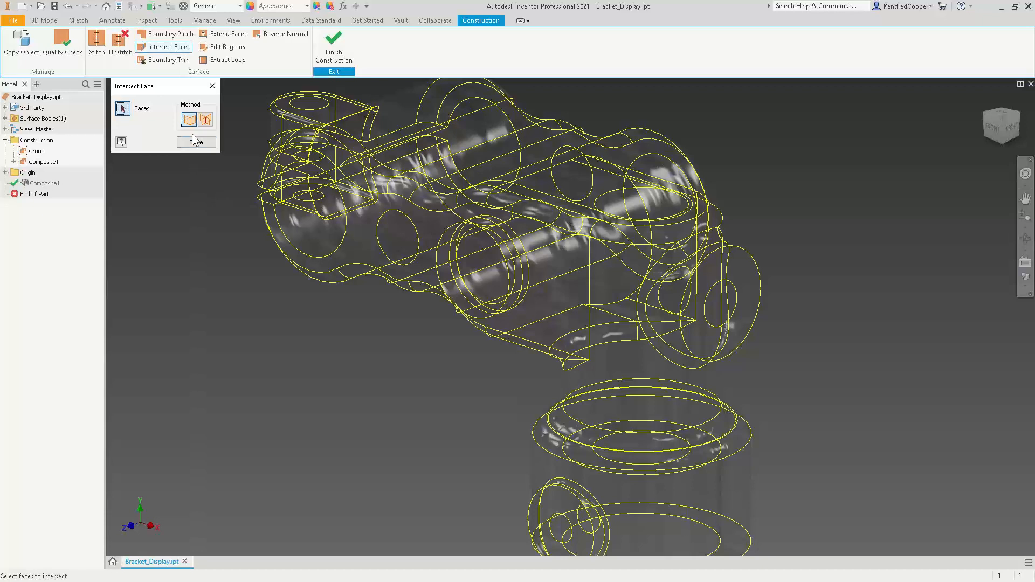
pyautogui.click(193, 140)
pyautogui.click(167, 61)
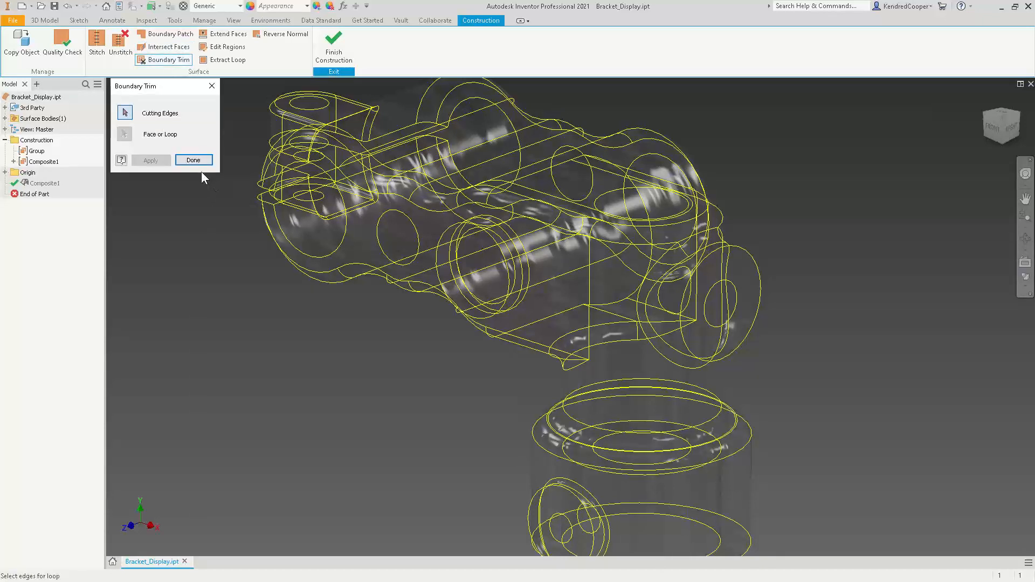
pyautogui.click(200, 160)
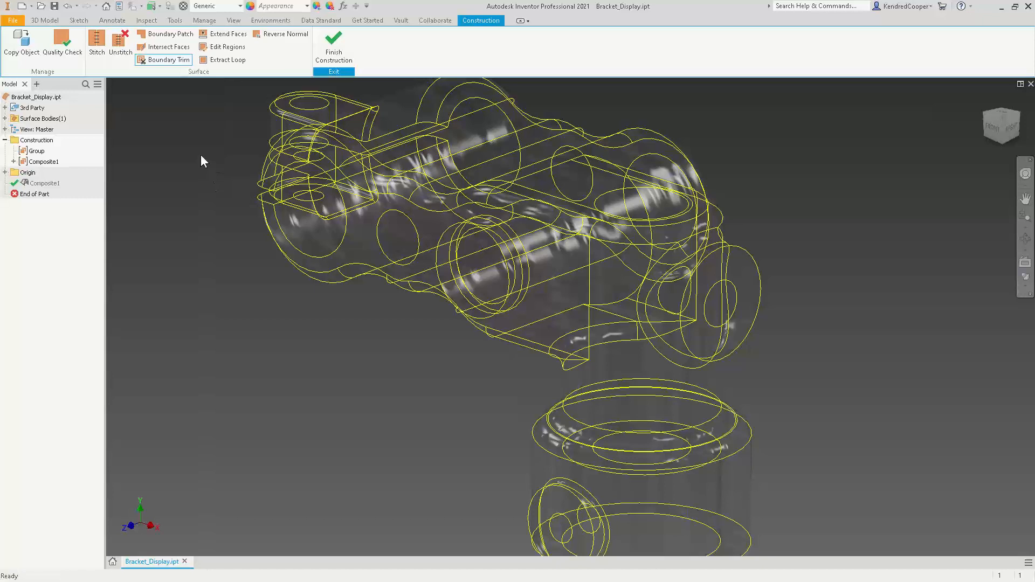
pyautogui.click(226, 47)
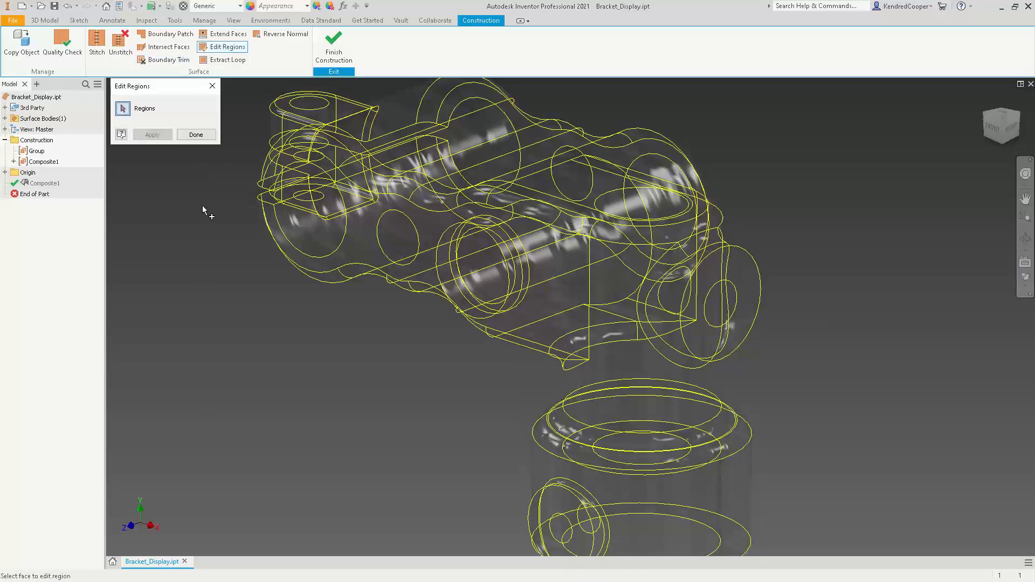
pyautogui.click(195, 134)
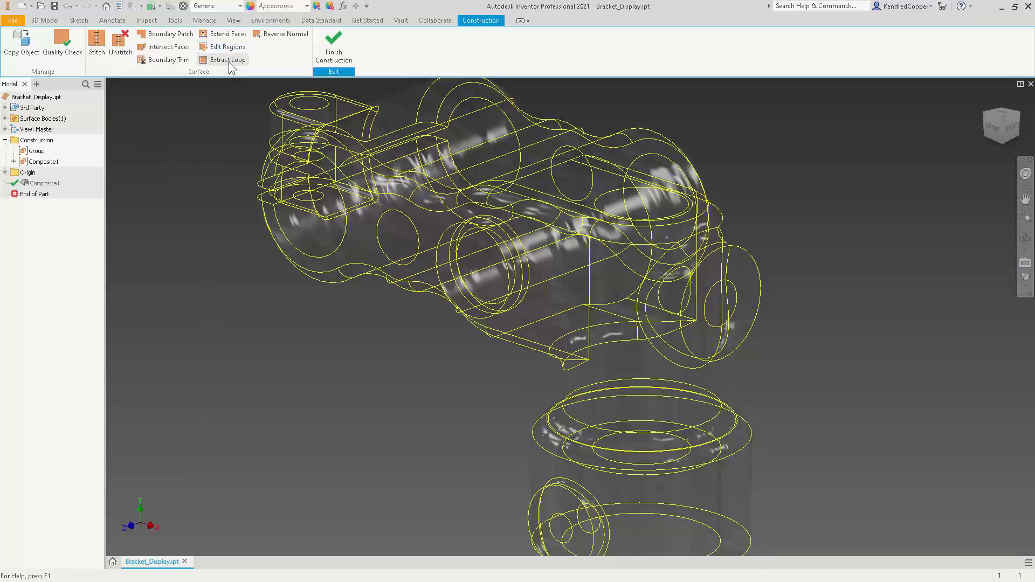
pyautogui.click(229, 61)
pyautogui.click(205, 150)
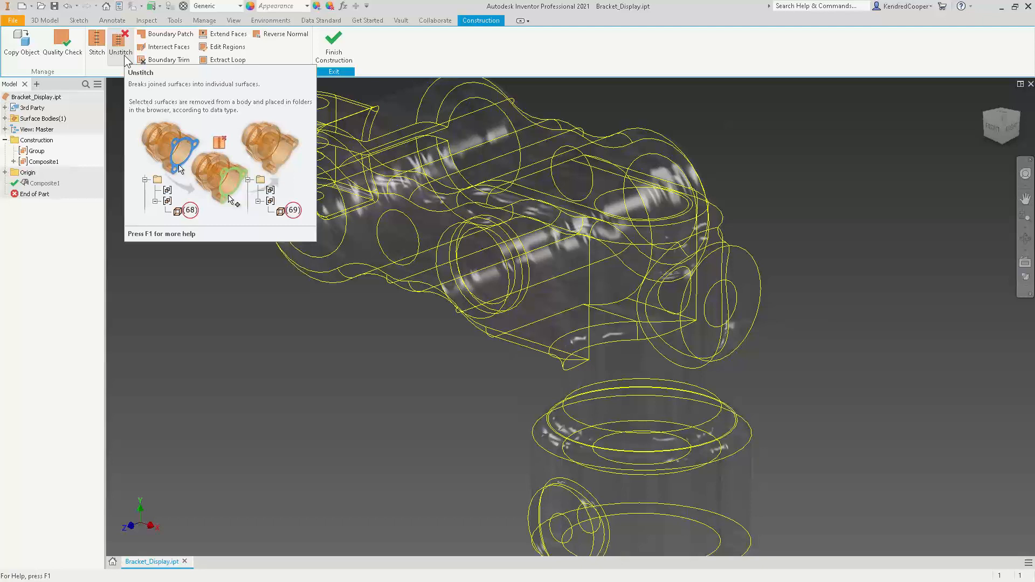
pyautogui.click(65, 60)
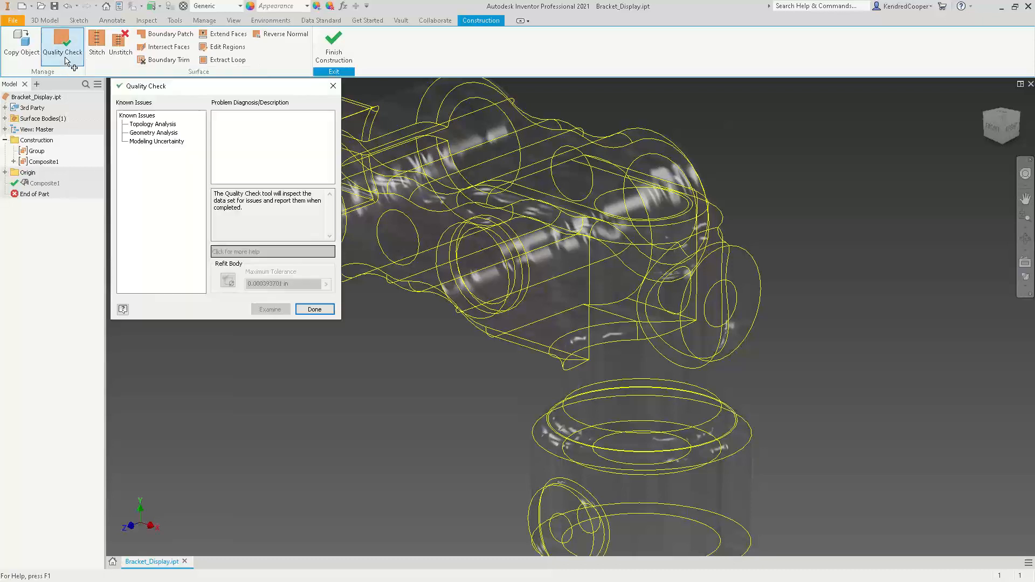
pyautogui.click(462, 248)
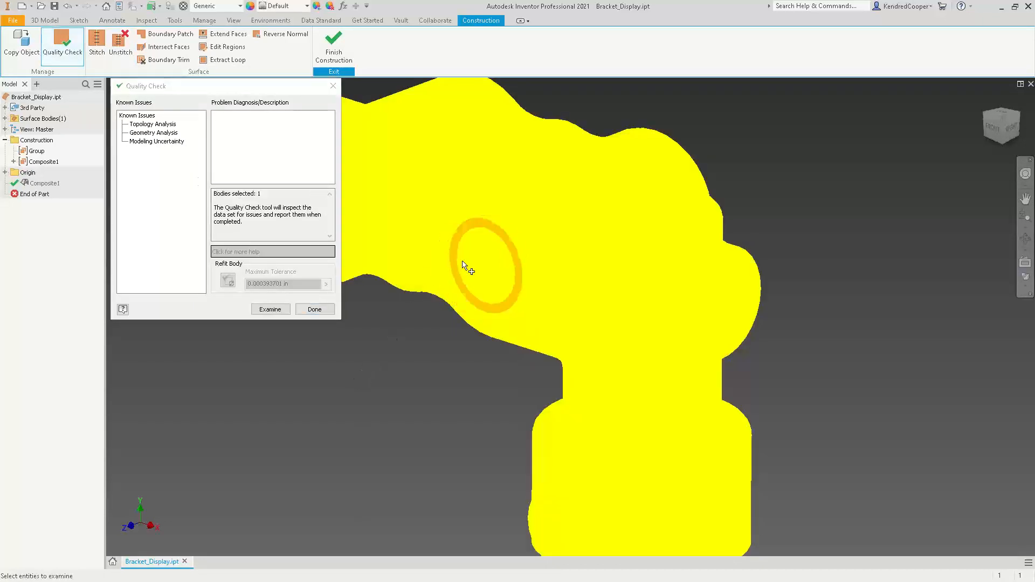
pyautogui.click(378, 371)
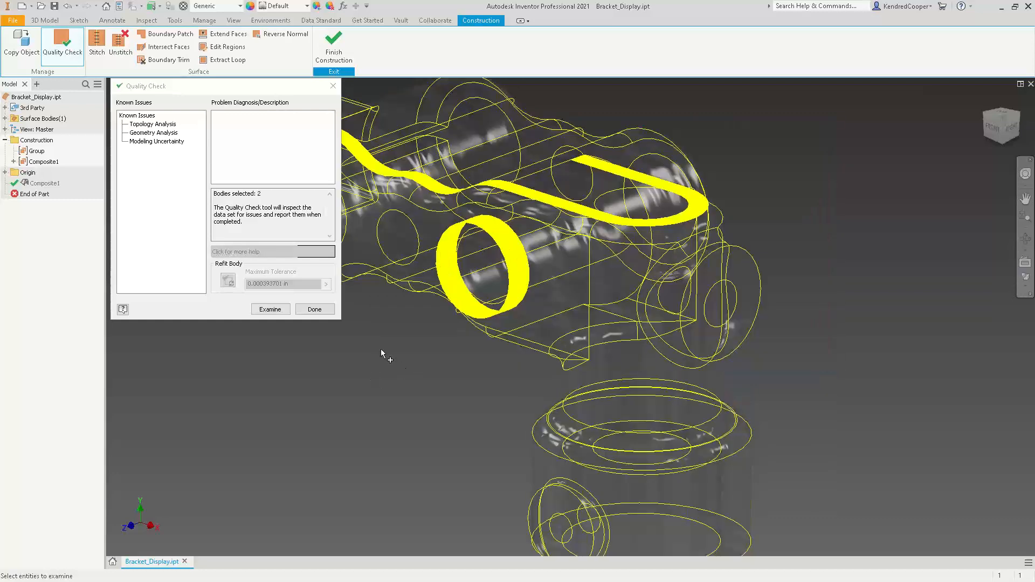
pyautogui.click(315, 312)
# - Run a Quality Check on the whole bracket construction geometry, viewing the topology, geometry and modeling uncertainty categories before examining it
pyautogui.click(62, 46)
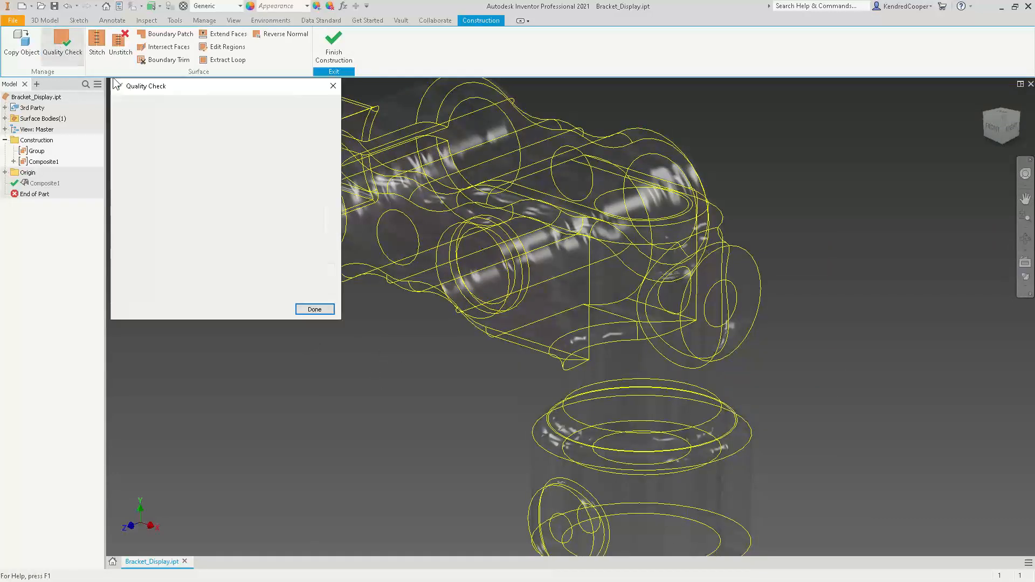
pyautogui.scroll(-4, 852, 222)
pyautogui.moveTo(853, 139); pyautogui.dragTo(599, 373)
pyautogui.scroll(5, 828, 219)
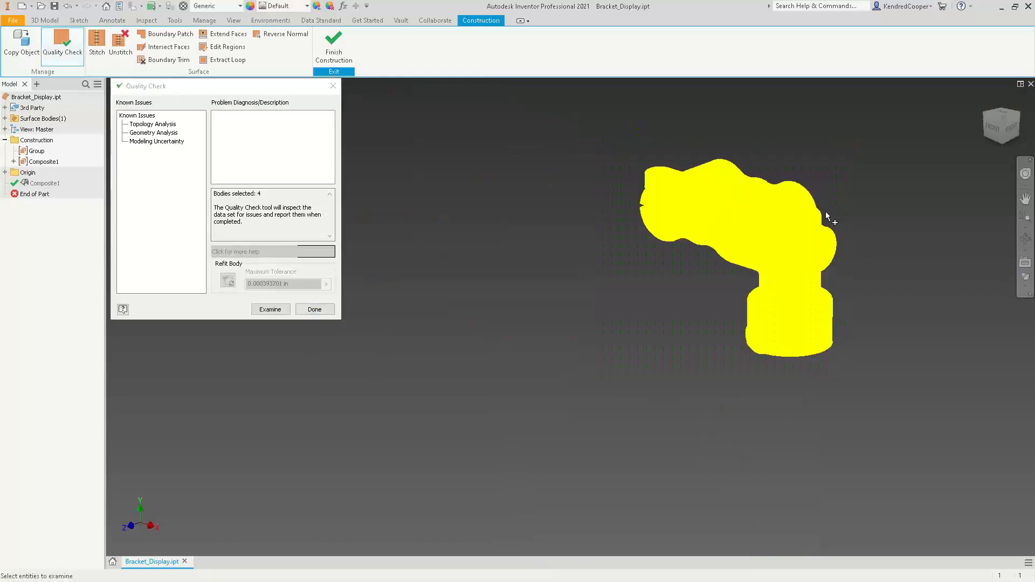
pyautogui.click(158, 125)
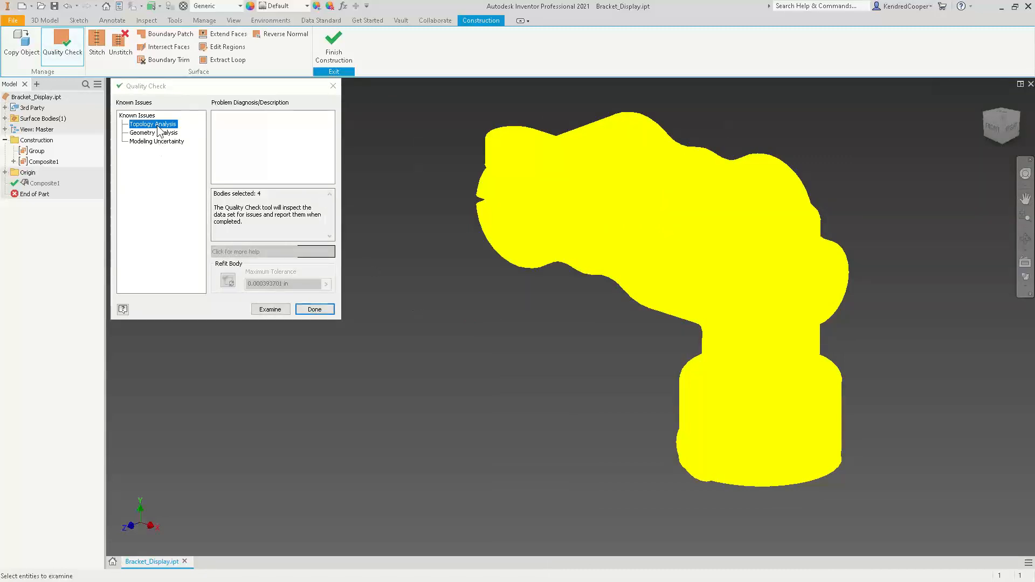
pyautogui.click(163, 133)
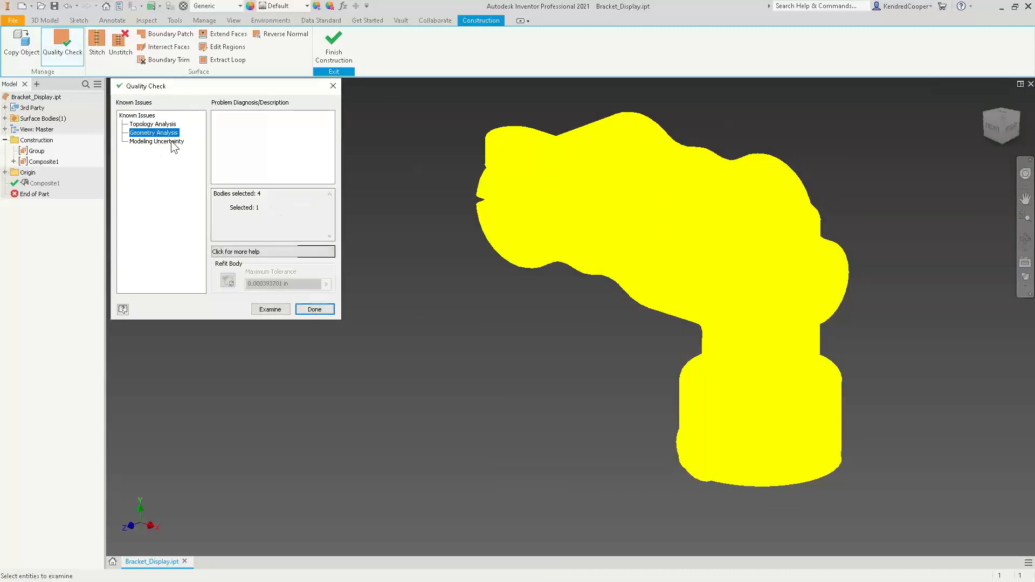
pyautogui.click(173, 142)
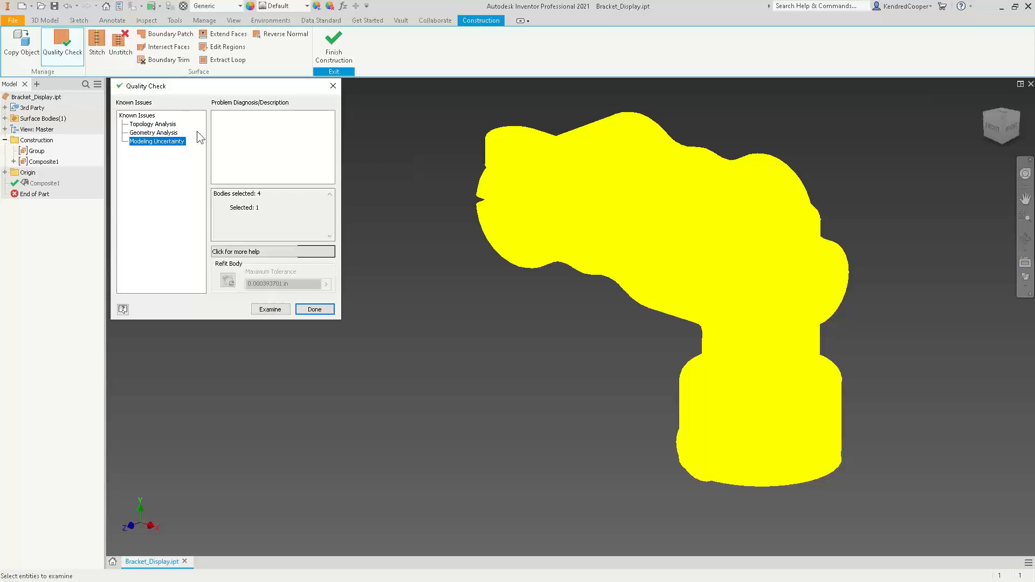
pyautogui.click(274, 310)
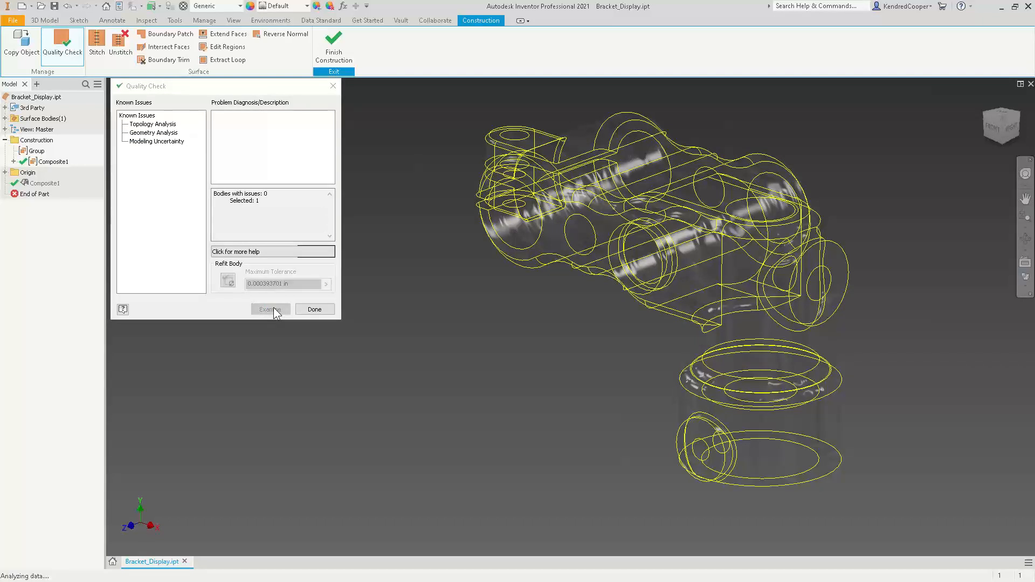
pyautogui.click(315, 310)
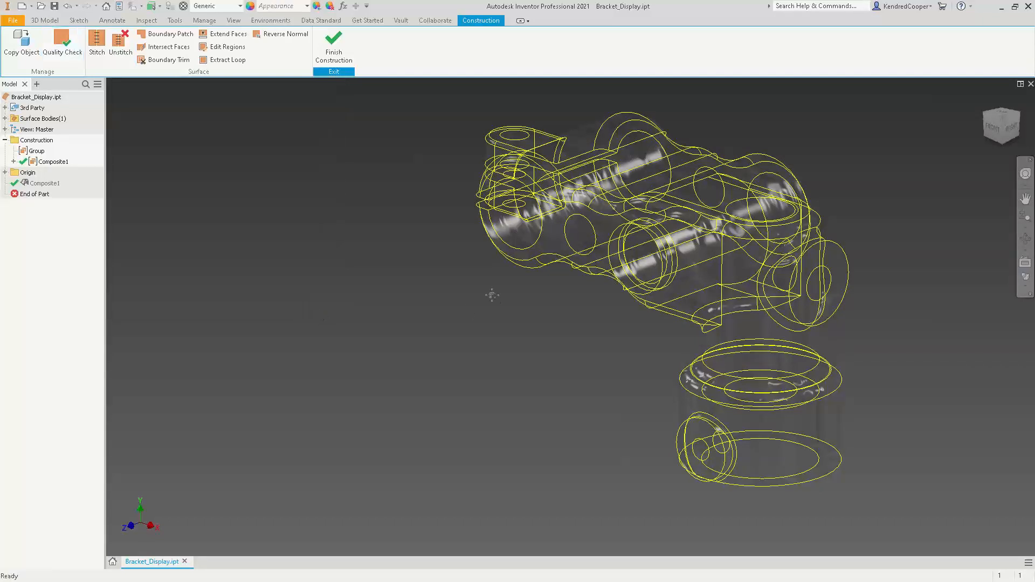
pyautogui.scroll(5, 491, 295)
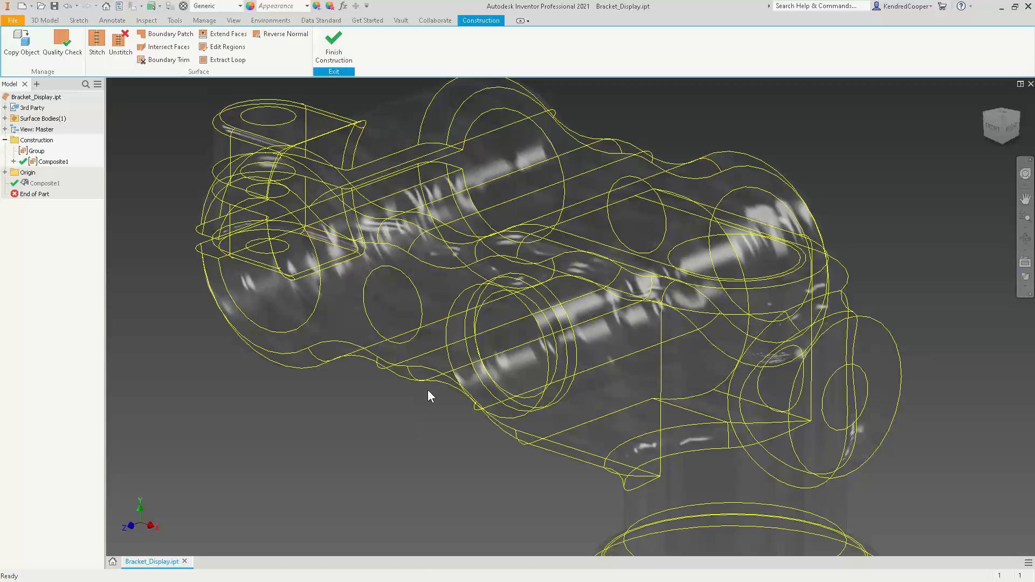
# - Turn off translucency for the composite in the Construction folder and view the opaque bracket from several sides
pyautogui.rightClick(56, 161)
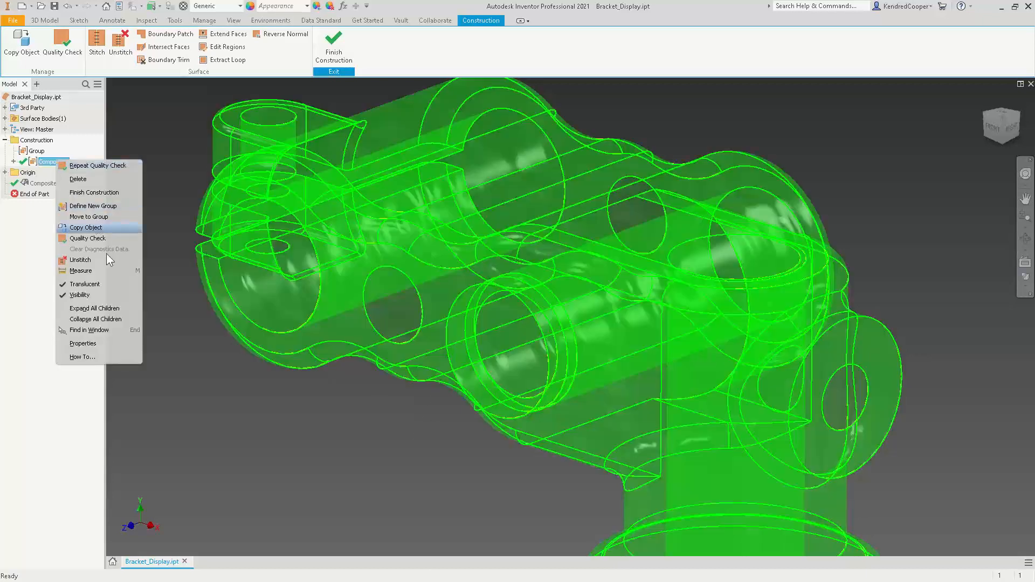
pyautogui.click(116, 283)
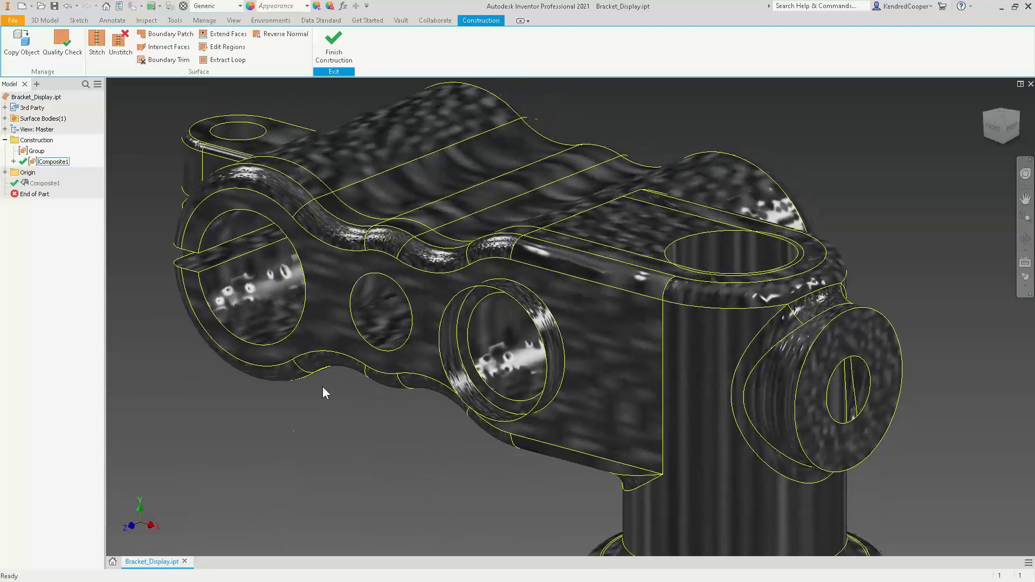
pyautogui.keyDown('shift'); pyautogui.moveTo(639, 393); pyautogui.dragTo(827, 345, button='middle'); pyautogui.keyUp('shift')
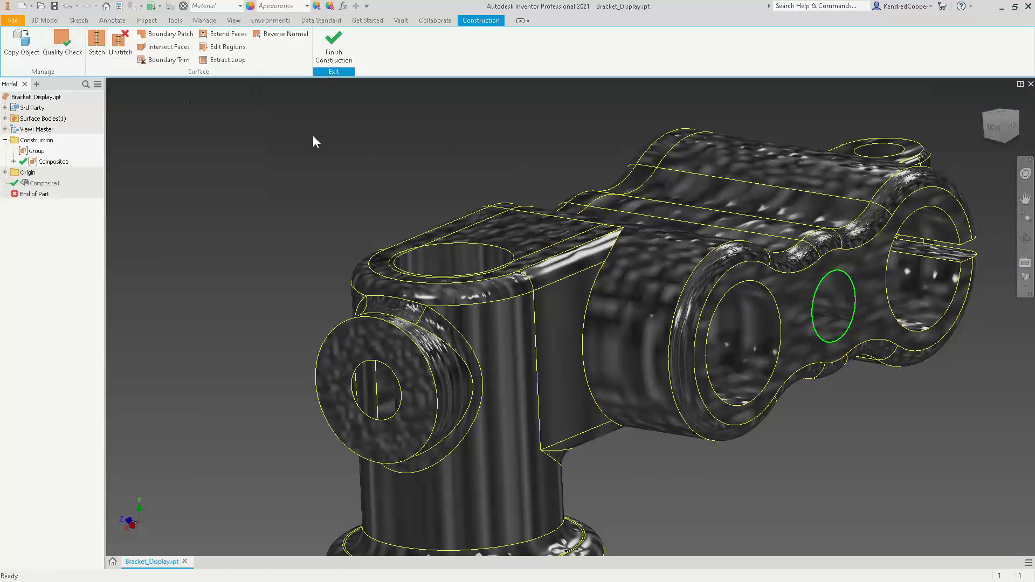
pyautogui.press('F6')
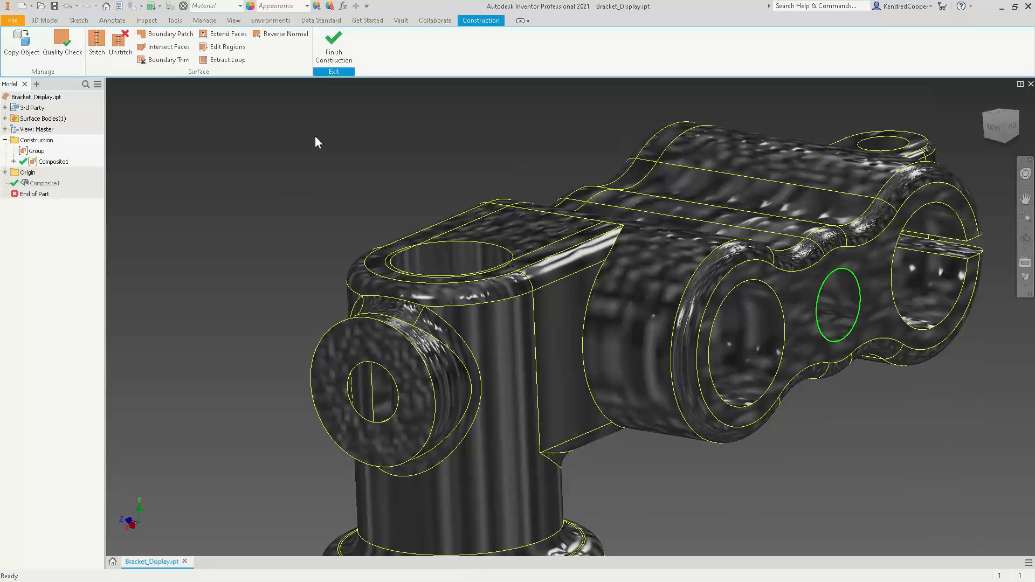
# - Examine individual faces of the stitched bracket, including the flat side face and the fillet patches along its upper edge
pyautogui.click(305, 306)
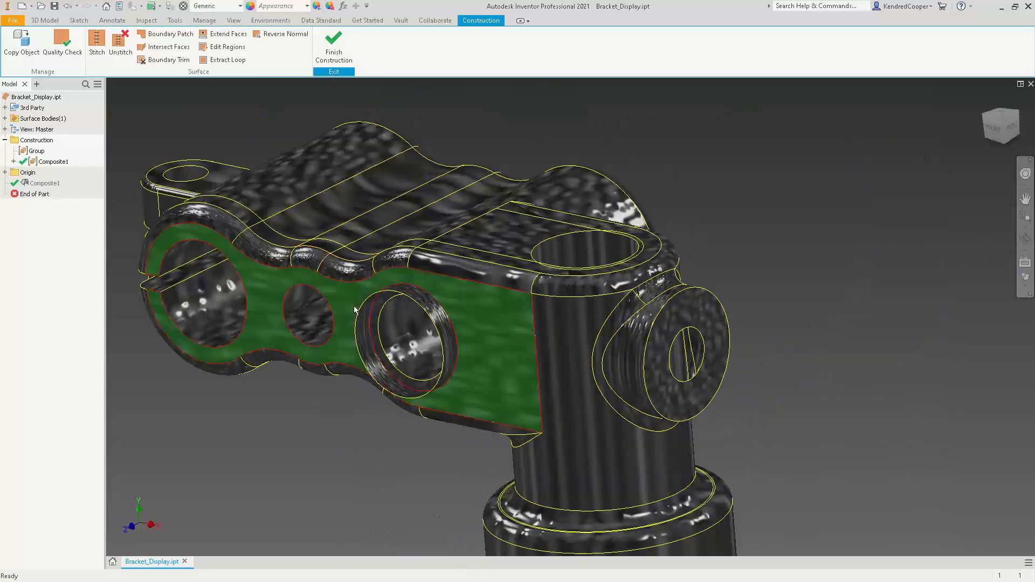
pyautogui.click(301, 250)
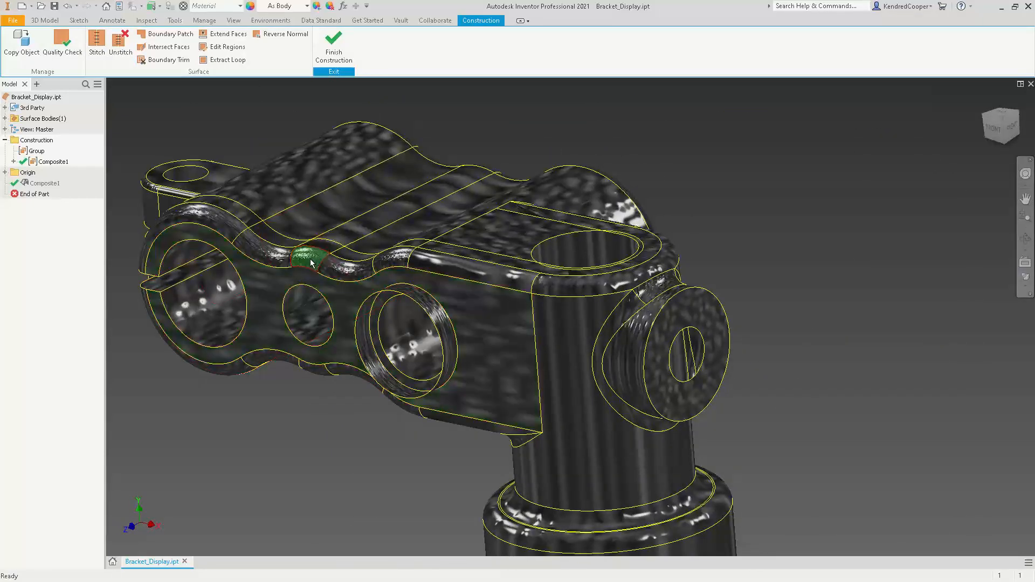
pyautogui.keyDown('shift'); pyautogui.moveTo(300, 250); pyautogui.dragTo(345, 172, button='middle'); pyautogui.keyUp('shift')
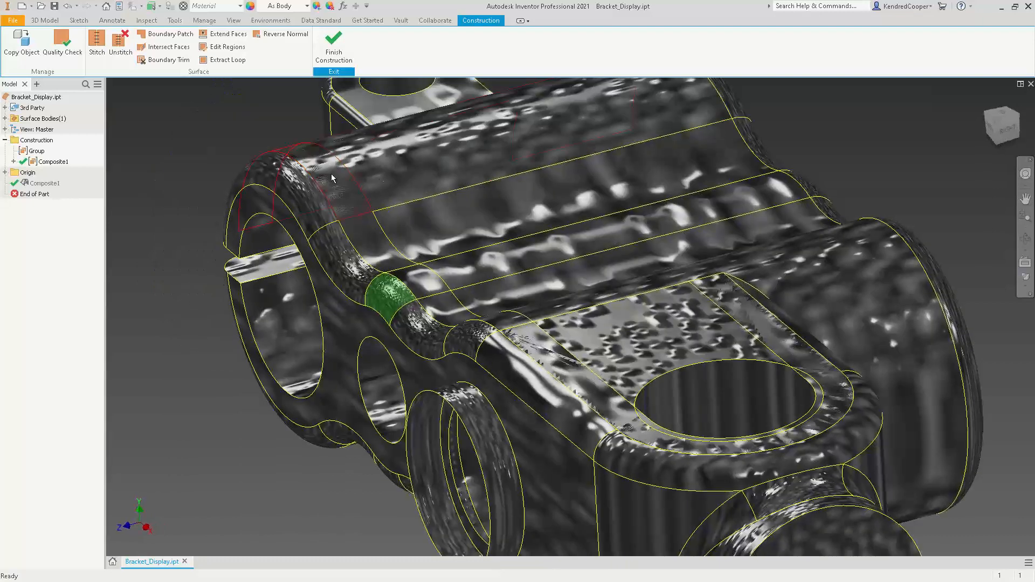
pyautogui.click(374, 173)
pyautogui.click(244, 117)
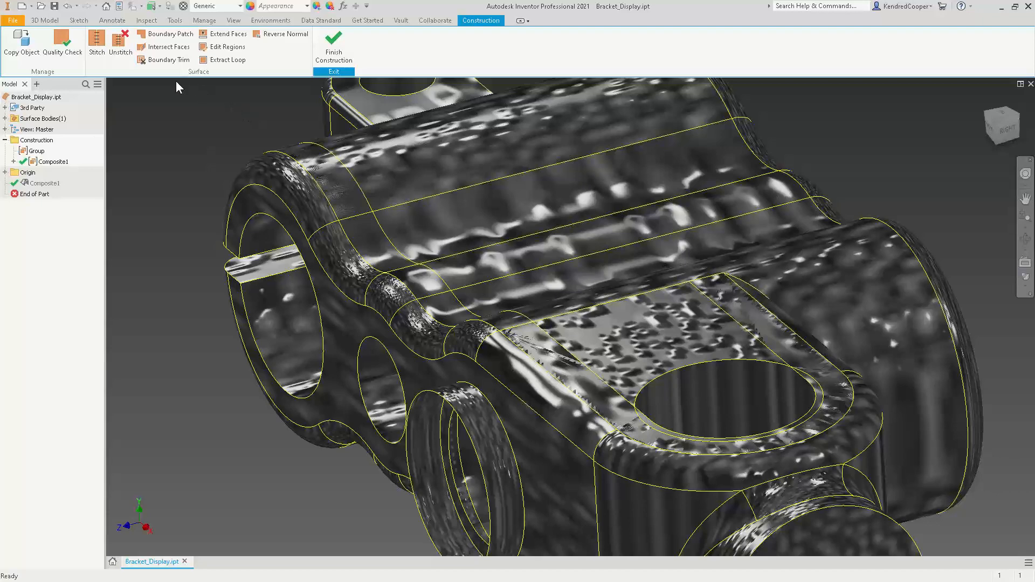
pyautogui.scroll(3, 160, 93)
pyautogui.keyDown('shift'); pyautogui.moveTo(157, 96); pyautogui.dragTo(176, 122, button='middle'); pyautogui.keyUp('shift')
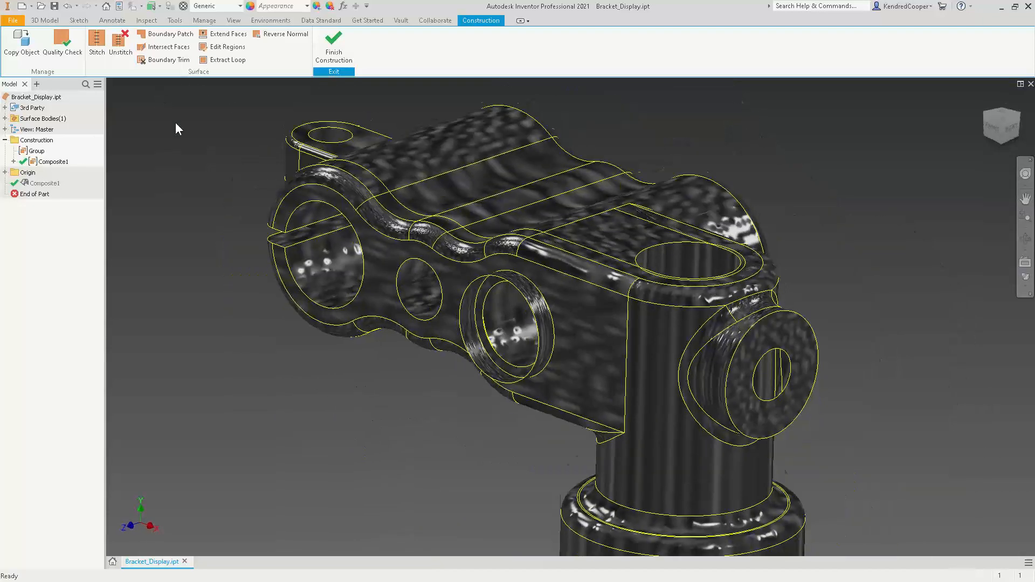
# - Unstitch all faces of the bracket's construction composite
pyautogui.click(120, 44)
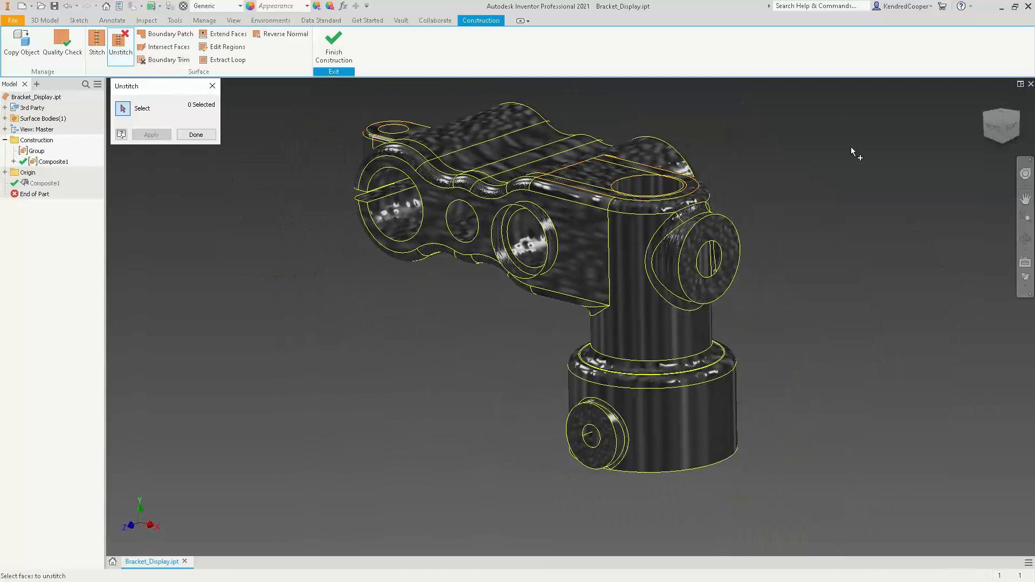
pyautogui.moveTo(854, 105); pyautogui.dragTo(270, 494)
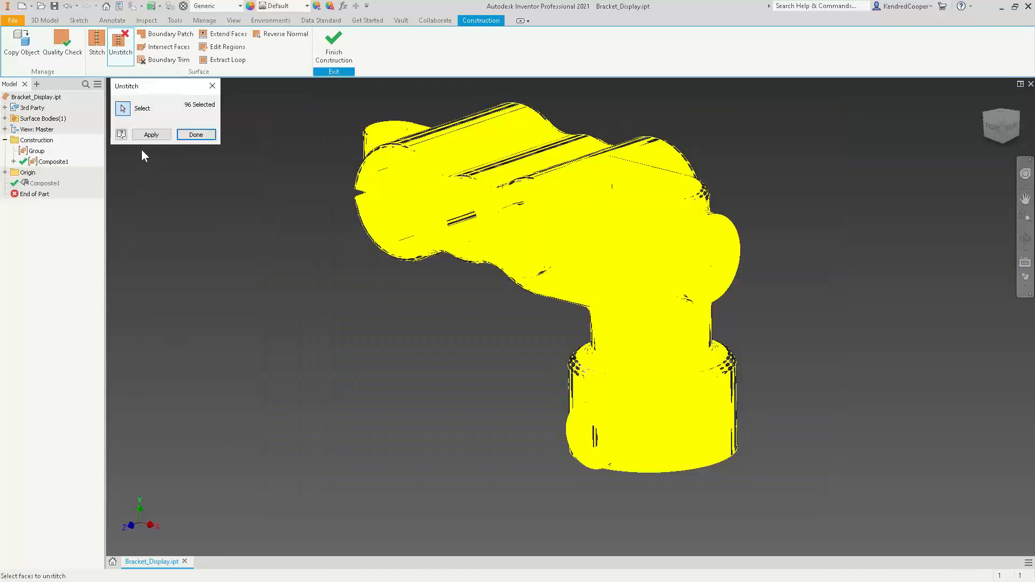
pyautogui.click(151, 135)
pyautogui.click(195, 135)
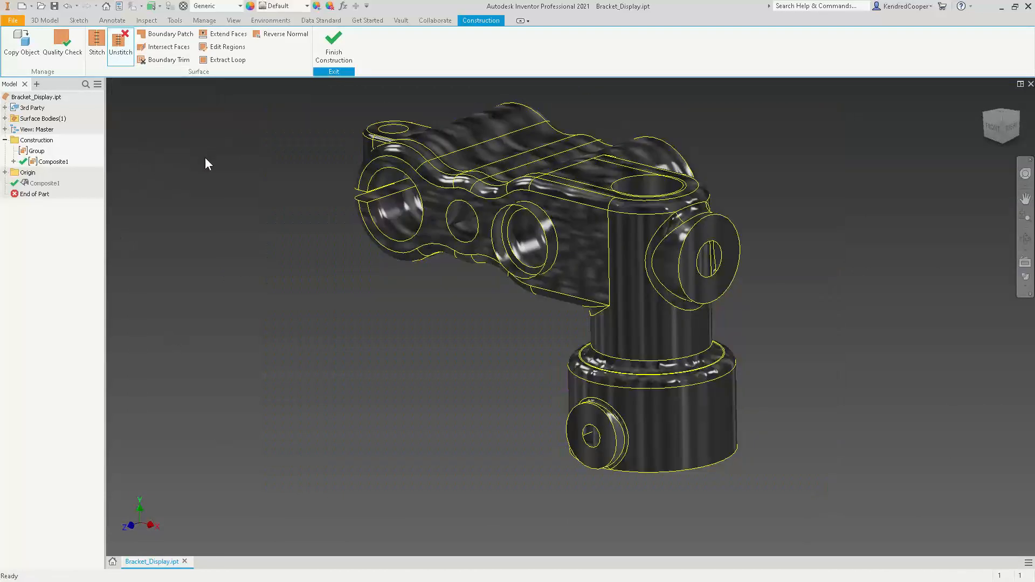
# - Look at the Quality Check dialog without running it, and review the Surfaces entry under the construction composite in the model tree
pyautogui.click(62, 44)
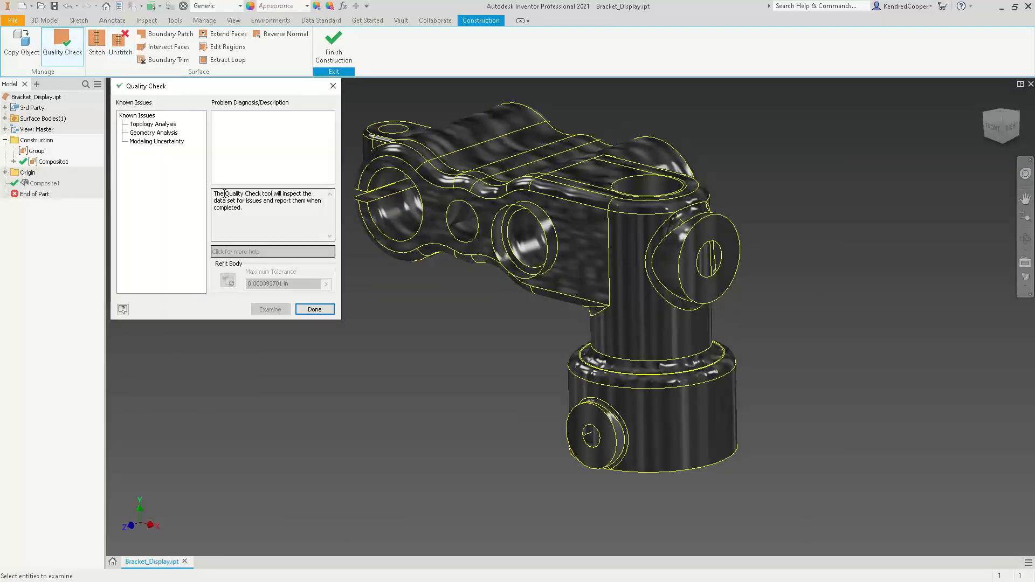
pyautogui.click(318, 311)
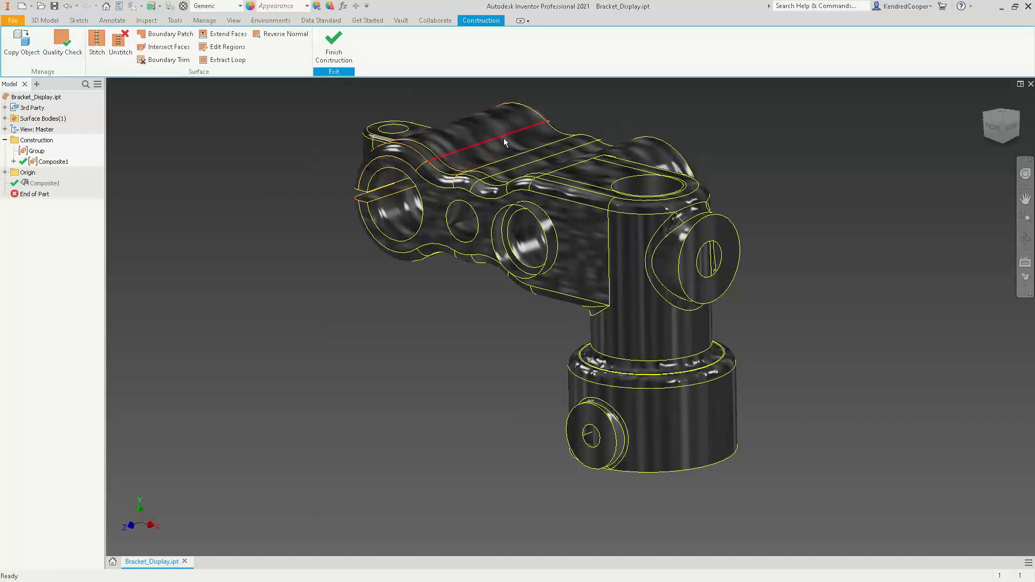
pyautogui.scroll(-1, 557, 246)
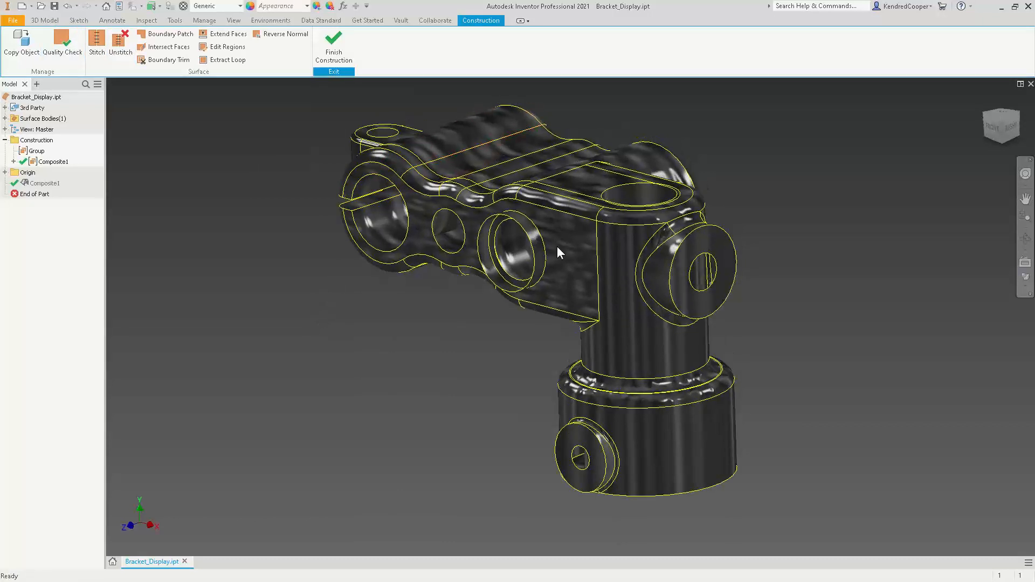
pyautogui.scroll(-1, 557, 246)
pyautogui.keyDown('shift'); pyautogui.moveTo(448, 196); pyautogui.dragTo(433, 154, button='middle'); pyautogui.keyUp('shift')
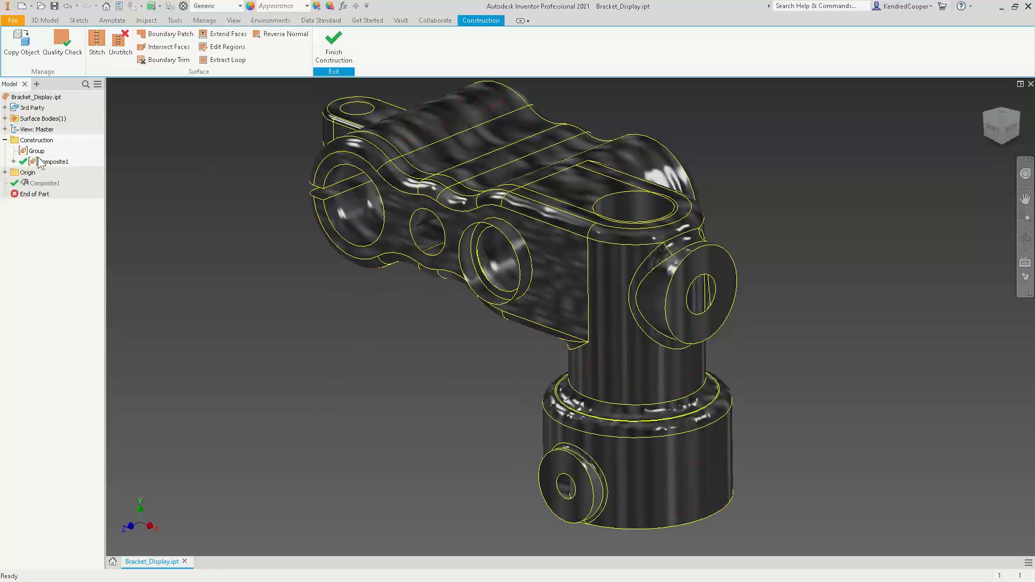
pyautogui.click(14, 162)
pyautogui.click(34, 172)
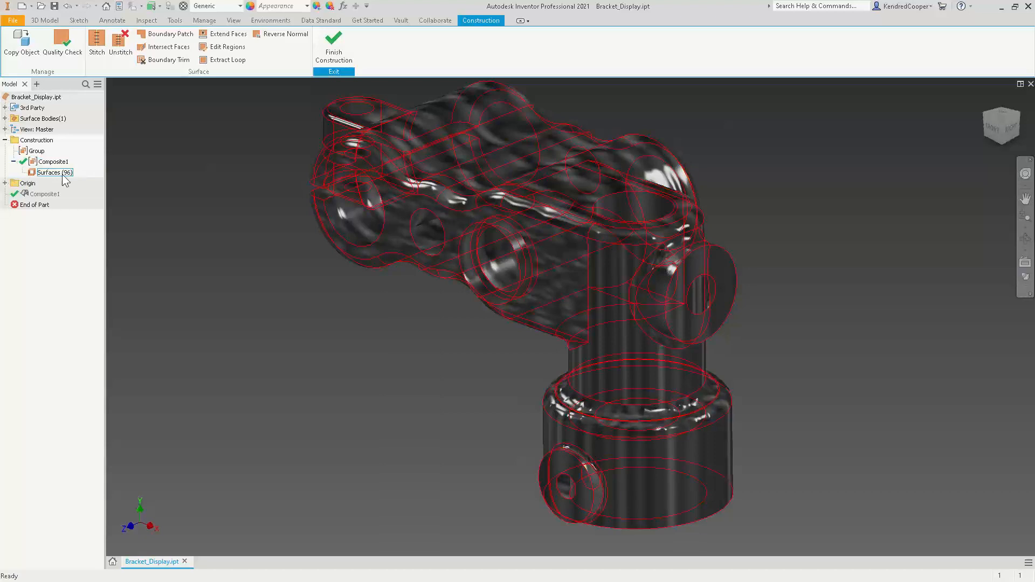
pyautogui.click(238, 174)
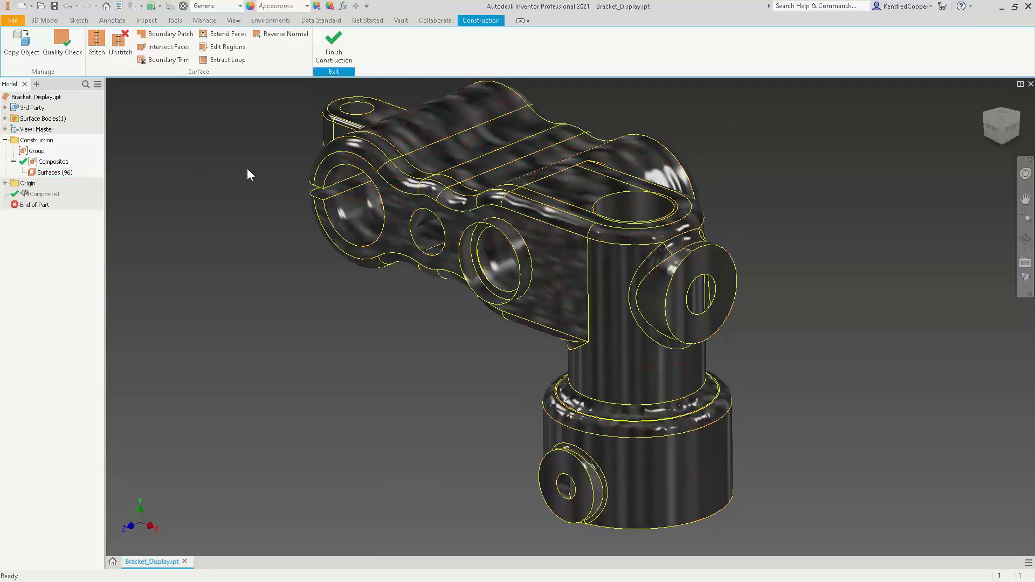
pyautogui.scroll(-5, 243, 168)
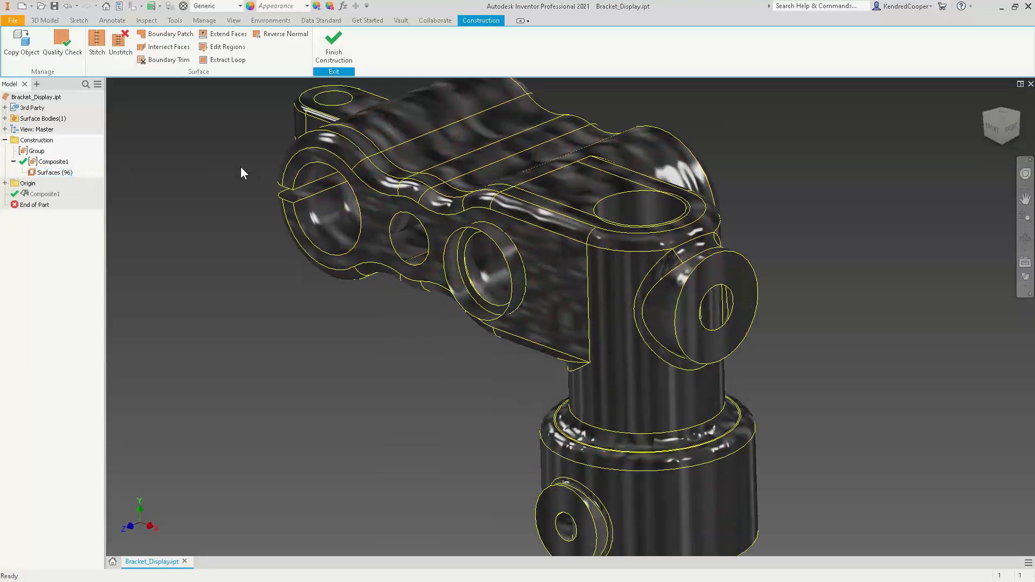
# - Fill the small middle hole in both flat side faces of the bracket arm with Edit Regions
pyautogui.click(238, 52)
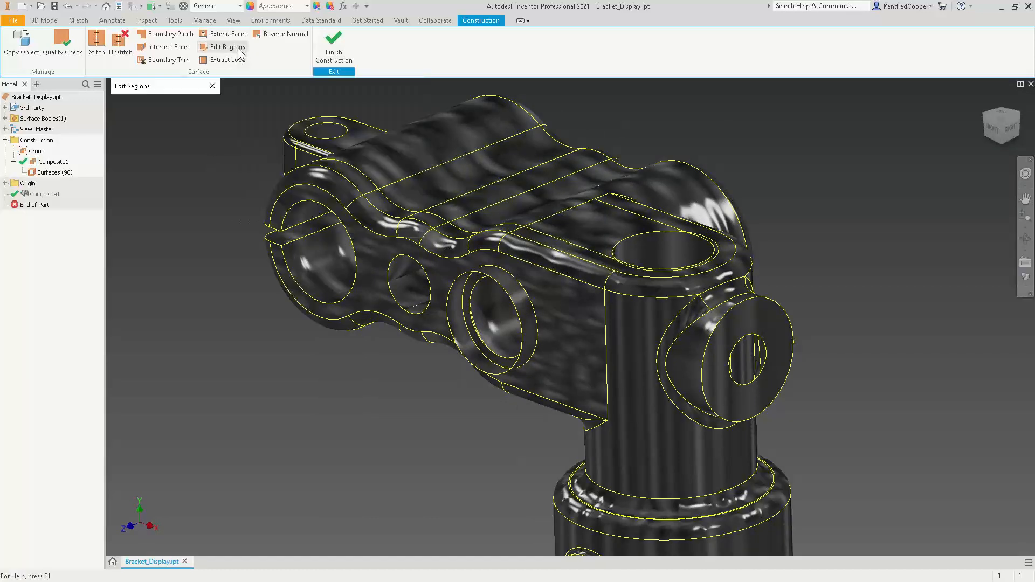
pyautogui.keyDown('shift'); pyautogui.moveTo(245, 324); pyautogui.dragTo(303, 444, button='middle'); pyautogui.keyUp('shift')
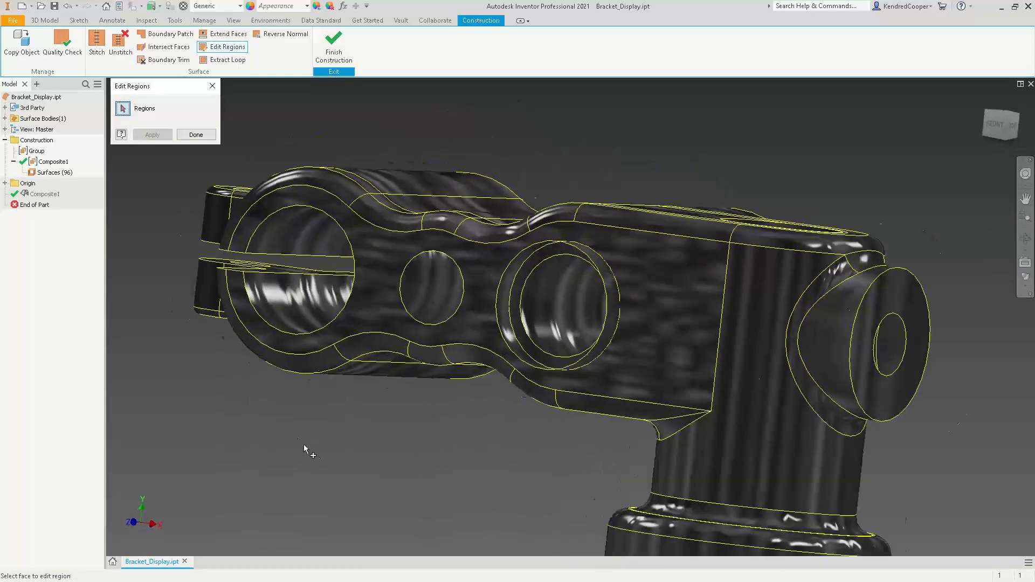
pyautogui.scroll(5, 309, 448)
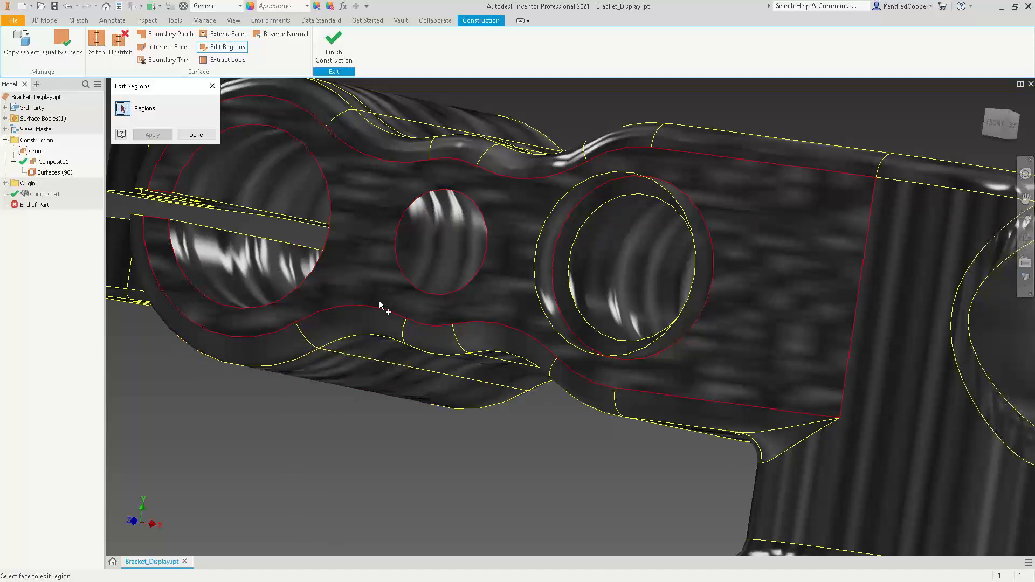
pyautogui.keyDown('shift'); pyautogui.moveTo(372, 294); pyautogui.dragTo(413, 299, button='middle'); pyautogui.keyUp('shift')
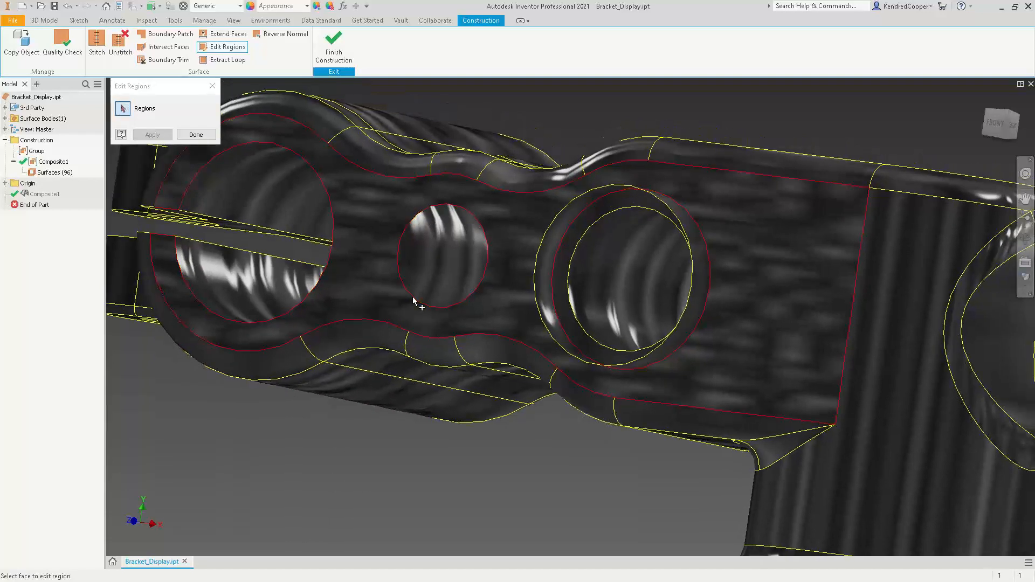
pyautogui.moveTo(430, 317)
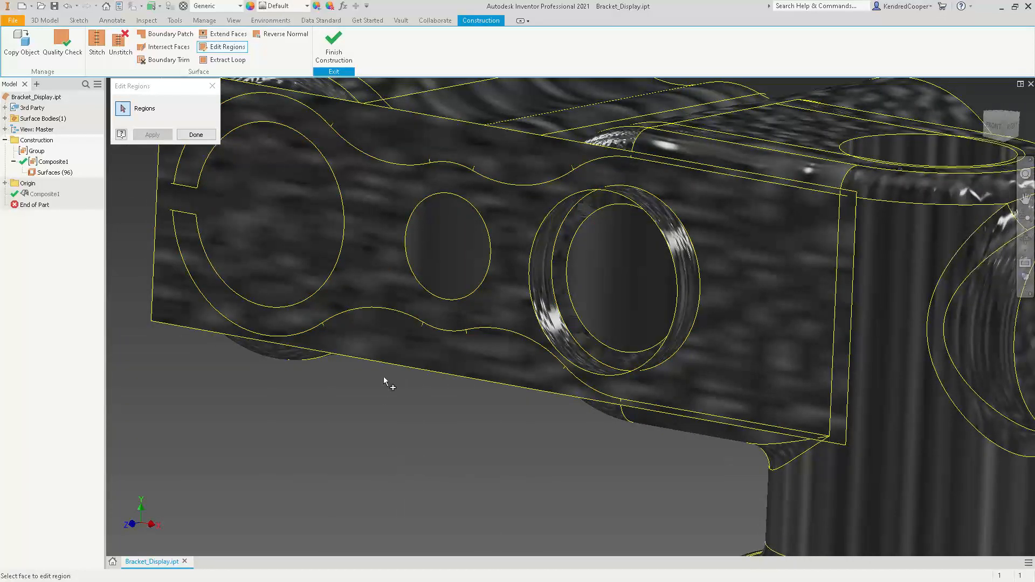
pyautogui.click(387, 259)
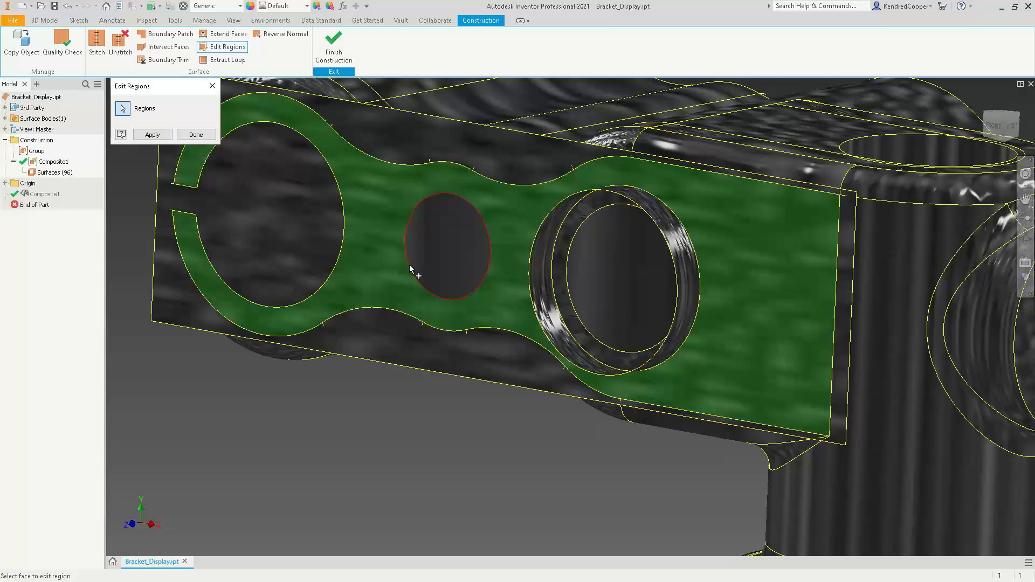
pyautogui.click(410, 266)
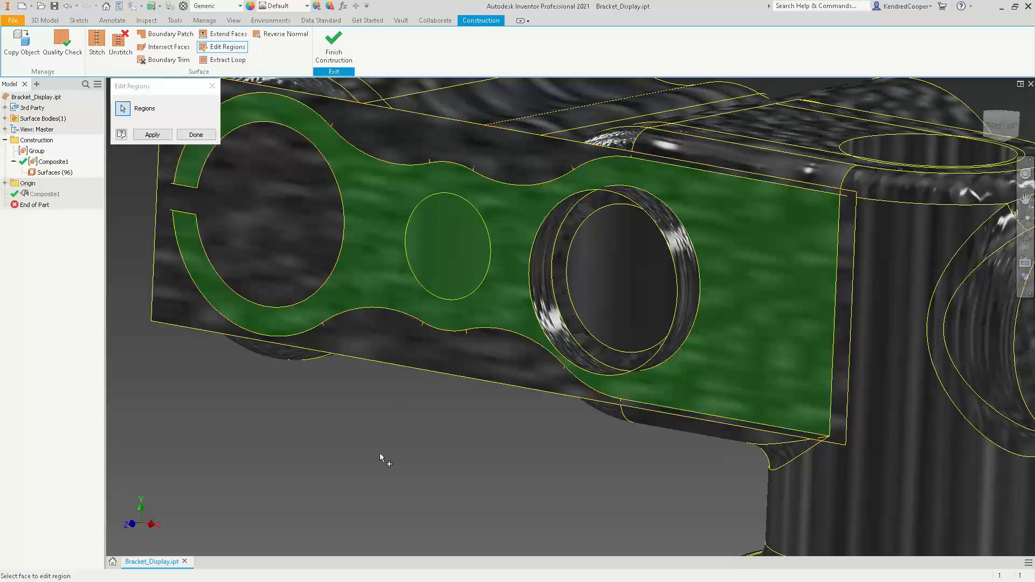
pyautogui.click(152, 134)
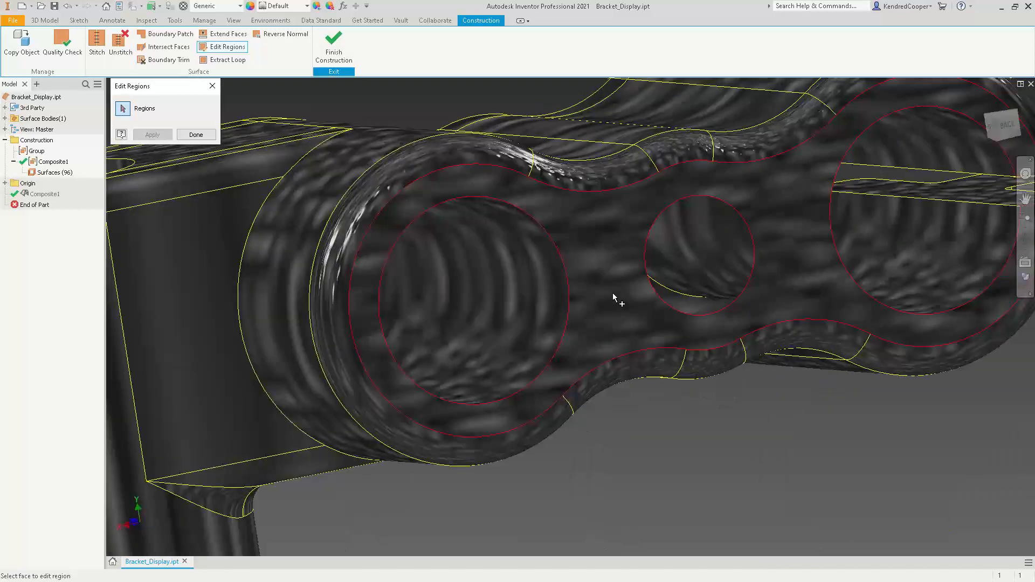
pyautogui.click(668, 291)
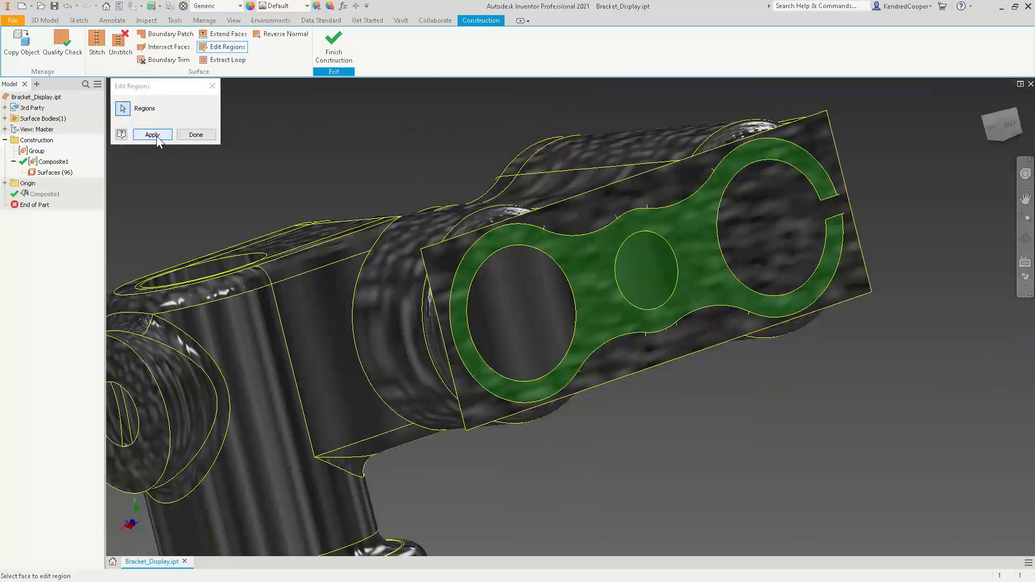
pyautogui.click(154, 135)
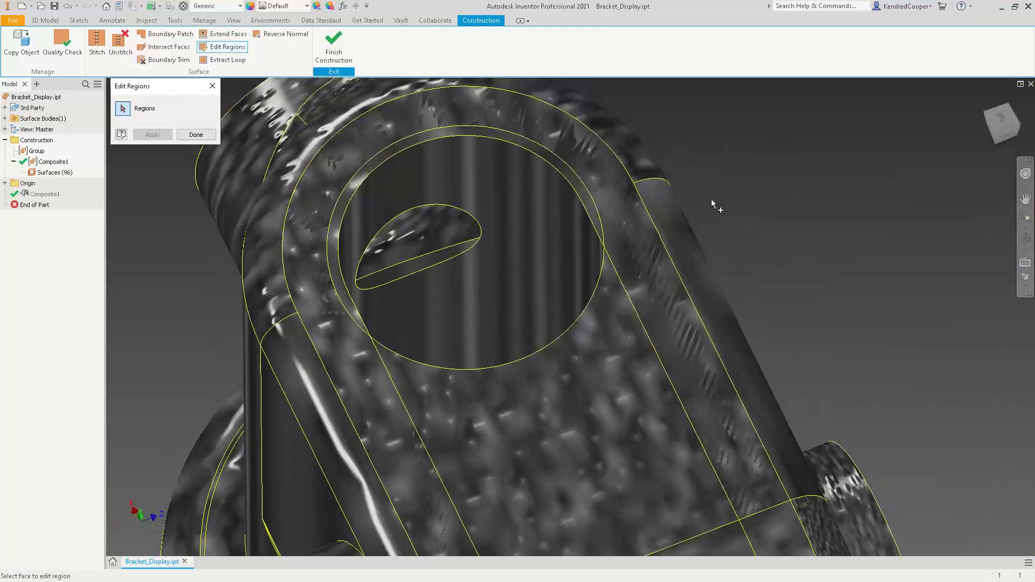
# - Fill the side opening in the cylindrical wall of the bracket's upper vertical bore with Edit Regions
pyautogui.click(491, 197)
pyautogui.click(474, 214)
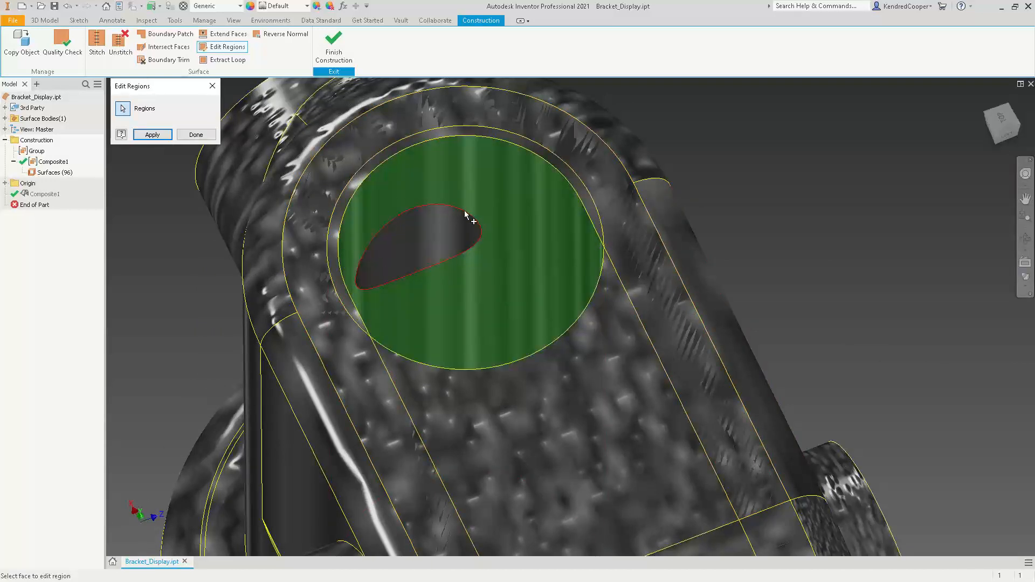
pyautogui.click(155, 136)
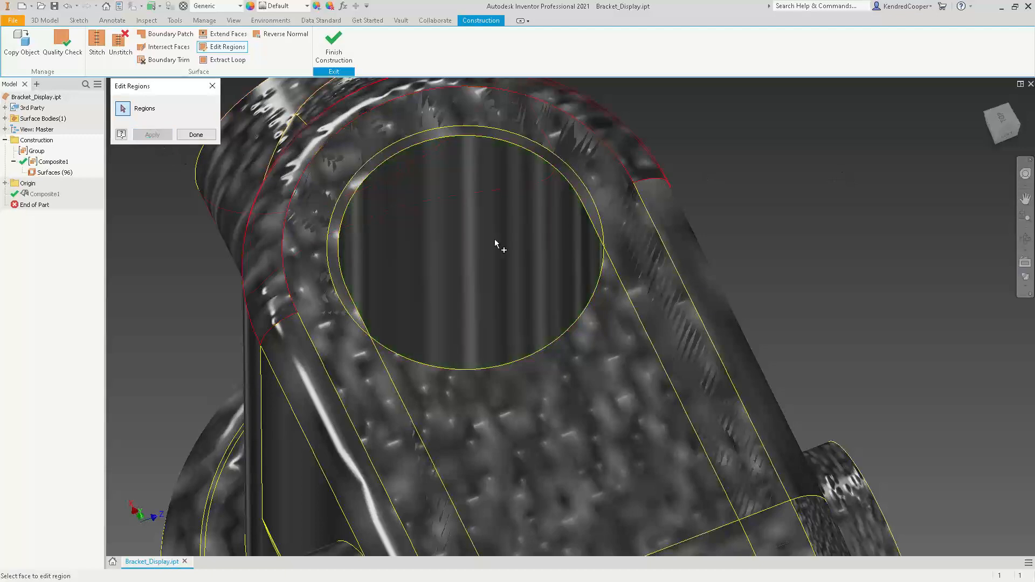
# - Fill the centre hole in the end face of the upper round boss on the bracket's column with Edit Regions
pyautogui.keyDown('shift'); pyautogui.moveTo(497, 243); pyautogui.dragTo(429, 347, button='middle'); pyautogui.keyUp('shift')
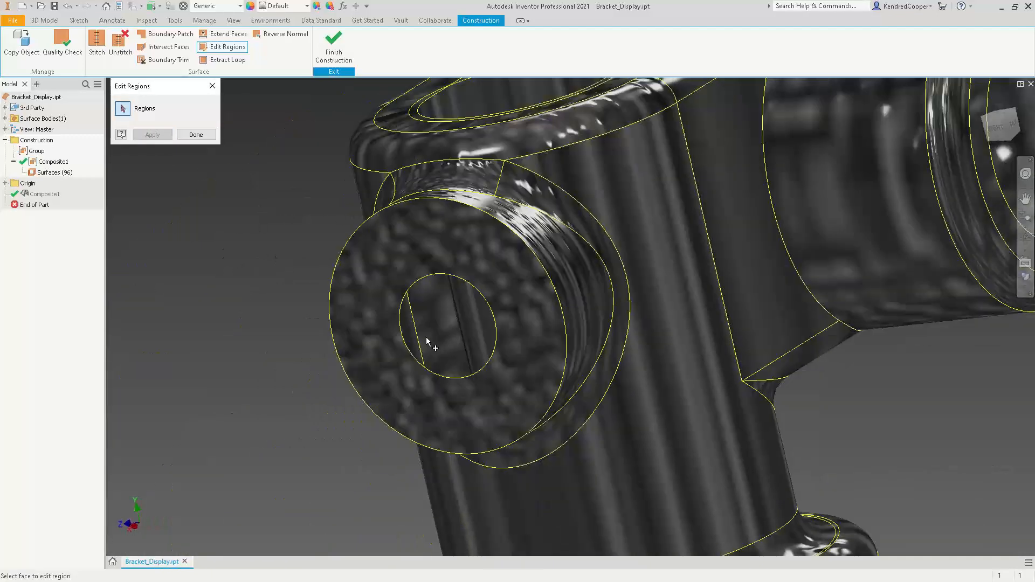
pyautogui.scroll(3, 407, 237)
pyautogui.click(415, 238)
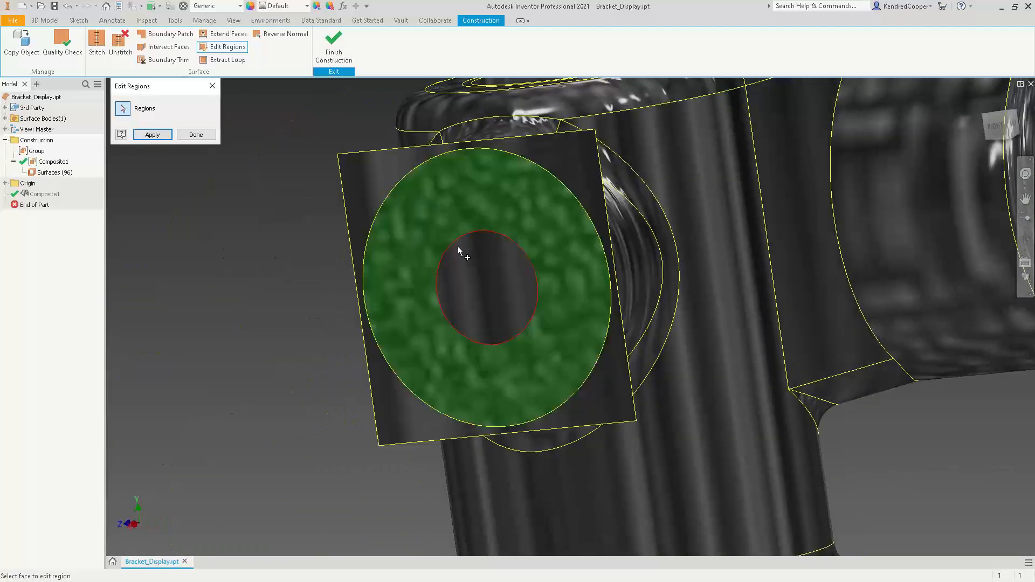
pyautogui.click(457, 247)
pyautogui.click(152, 135)
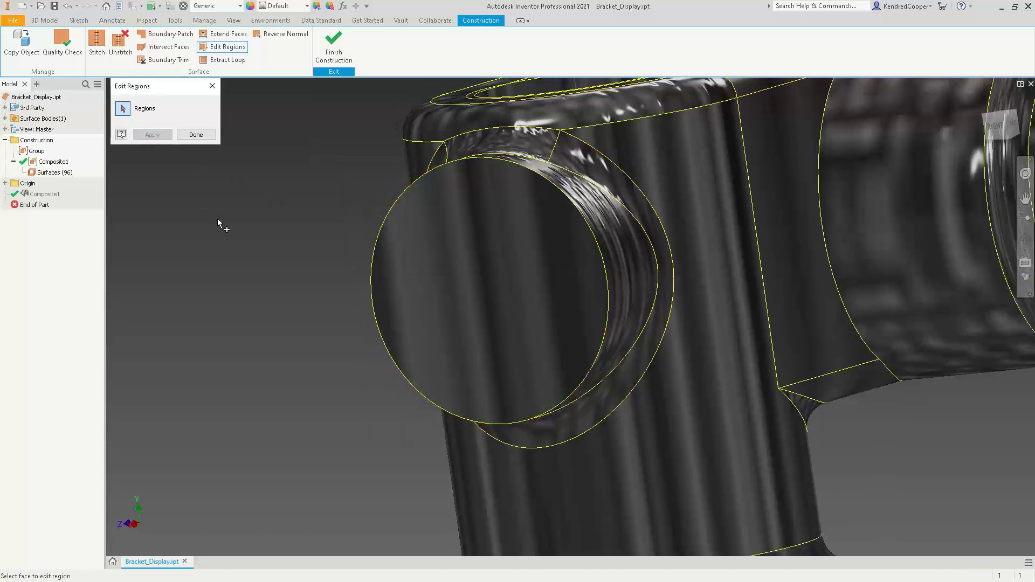
pyautogui.press('F6')
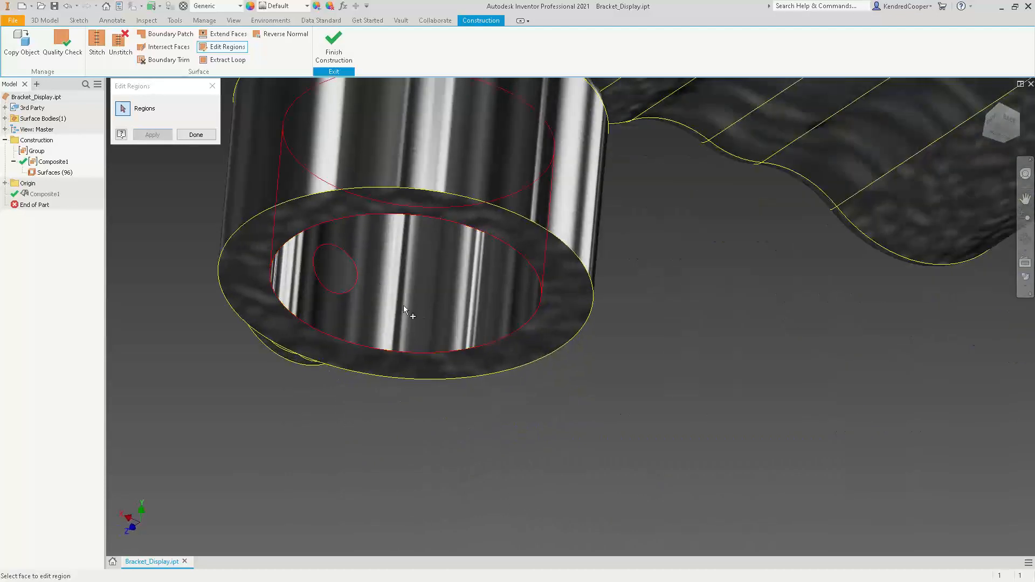
# - Fill the small hole in the inner cylindrical wall of the bracket's lower bore with Edit Regions
pyautogui.click(404, 308)
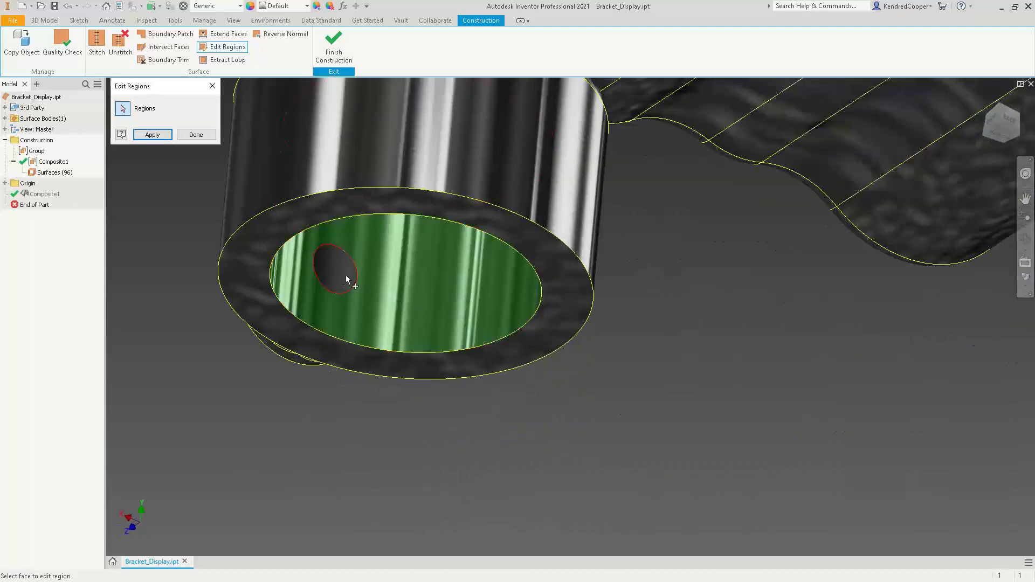
pyautogui.click(340, 275)
pyautogui.click(146, 134)
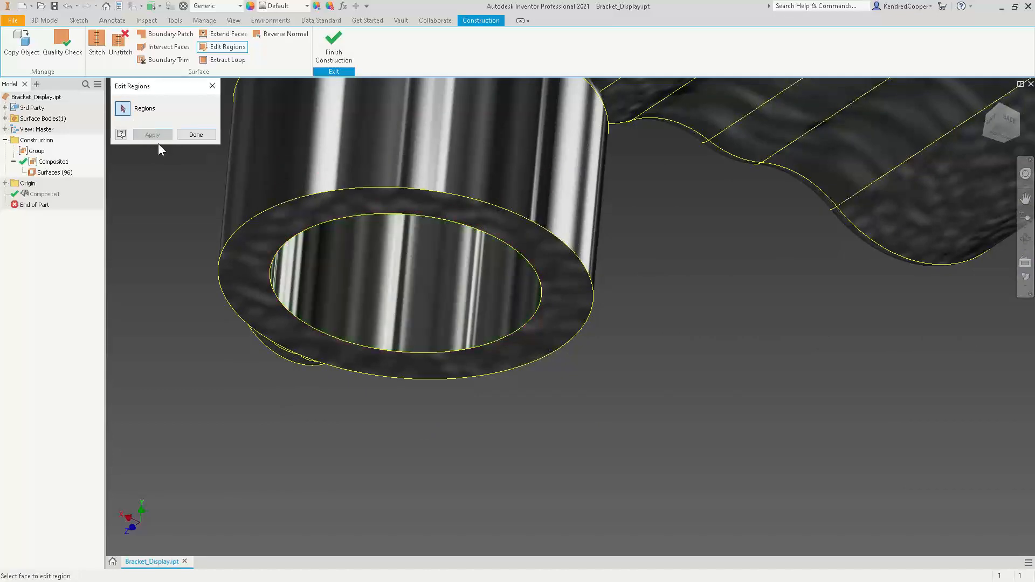
pyautogui.click(196, 135)
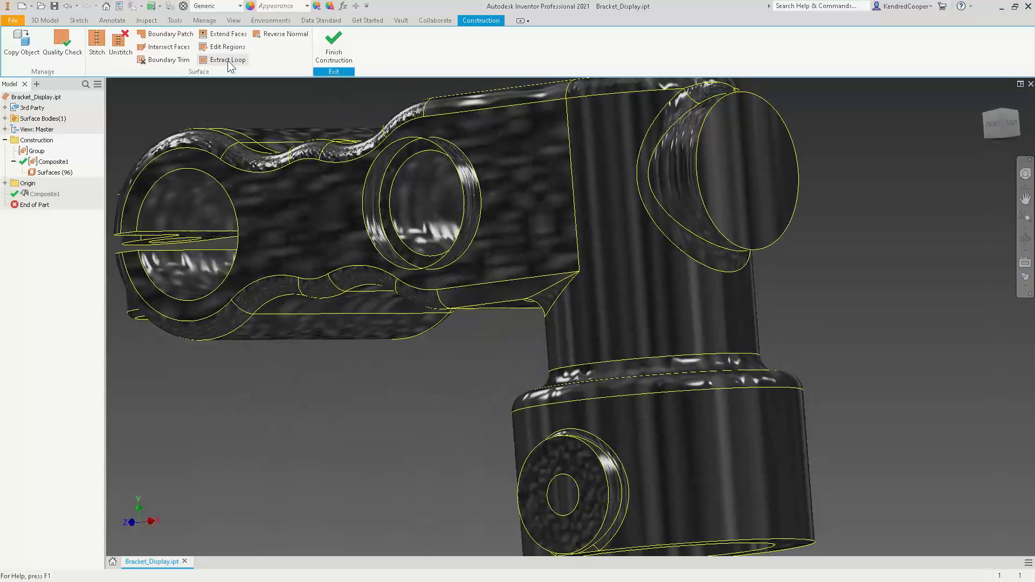
# - Extend the outer circular edge of the large counterbored hole in the arm's side face outward by 0.25 in
pyautogui.click(218, 34)
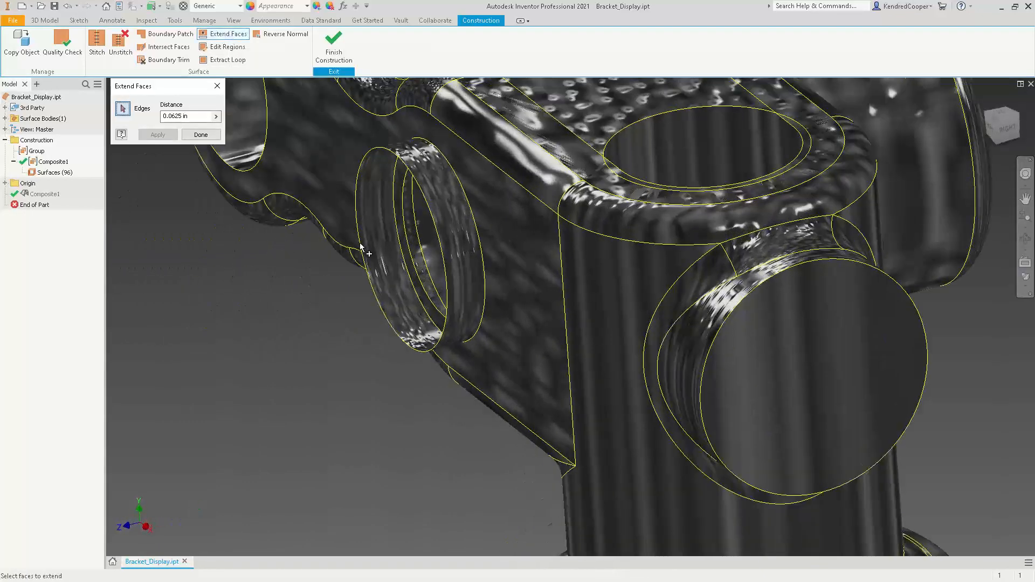
pyautogui.click(386, 331)
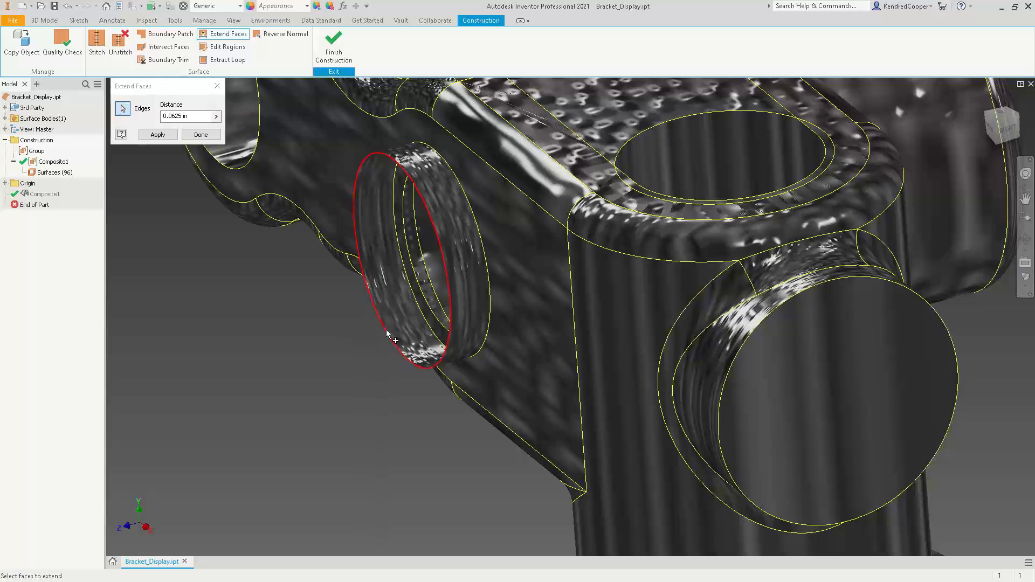
pyautogui.click(191, 116)
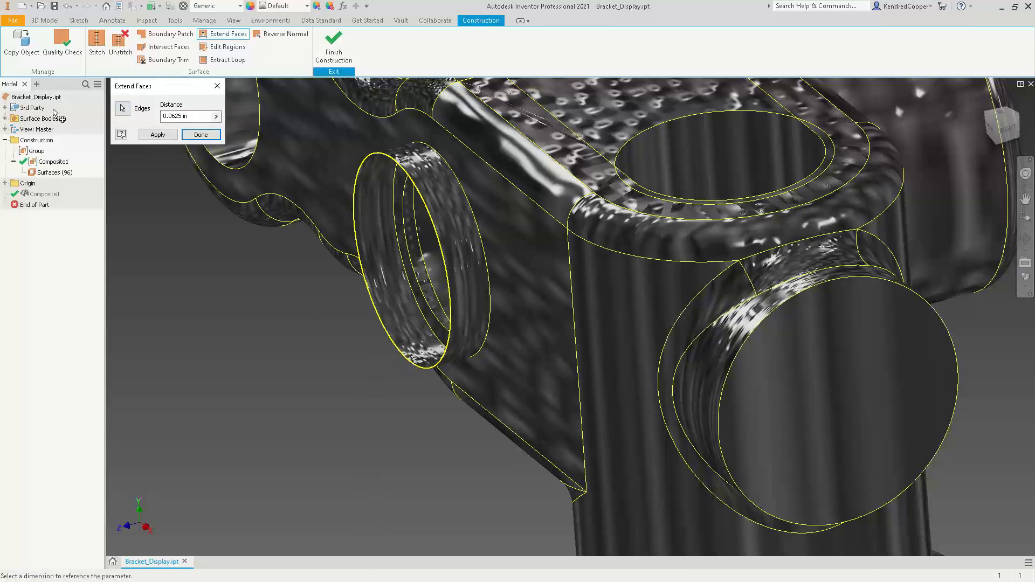
pyautogui.moveTo(204, 116); pyautogui.dragTo(54, 113)
pyautogui.write('.25')
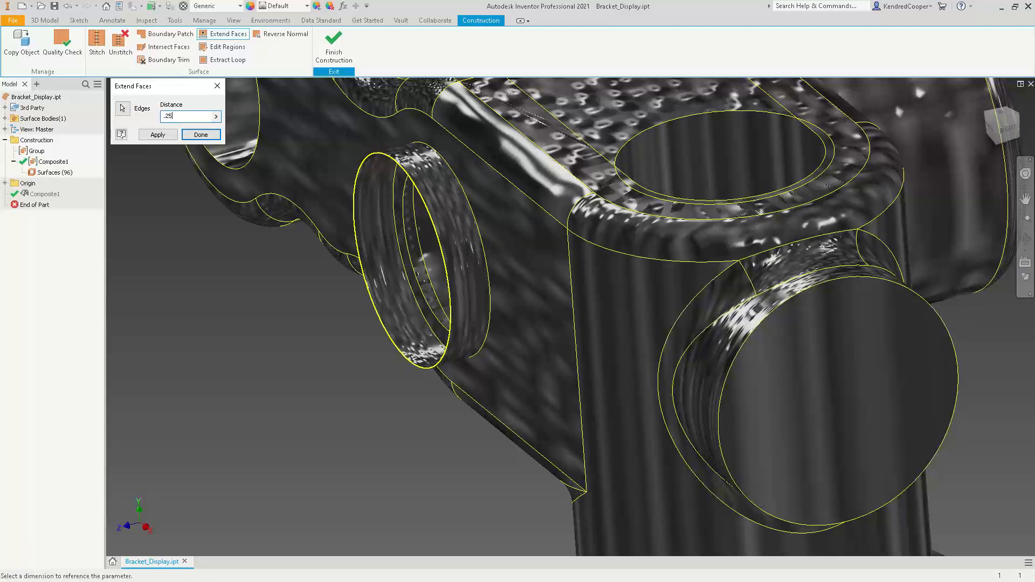
pyautogui.click(157, 139)
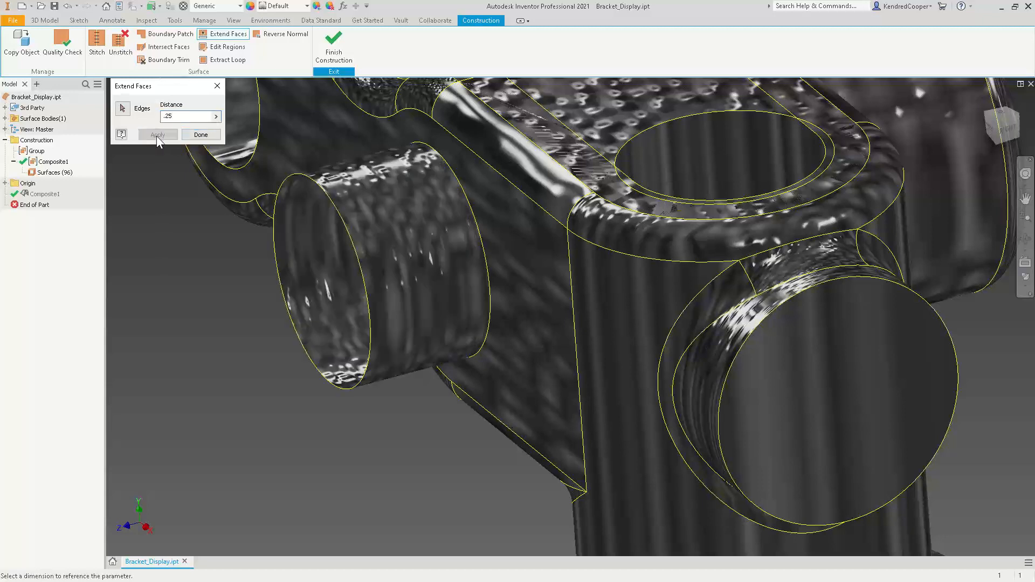
pyautogui.click(200, 135)
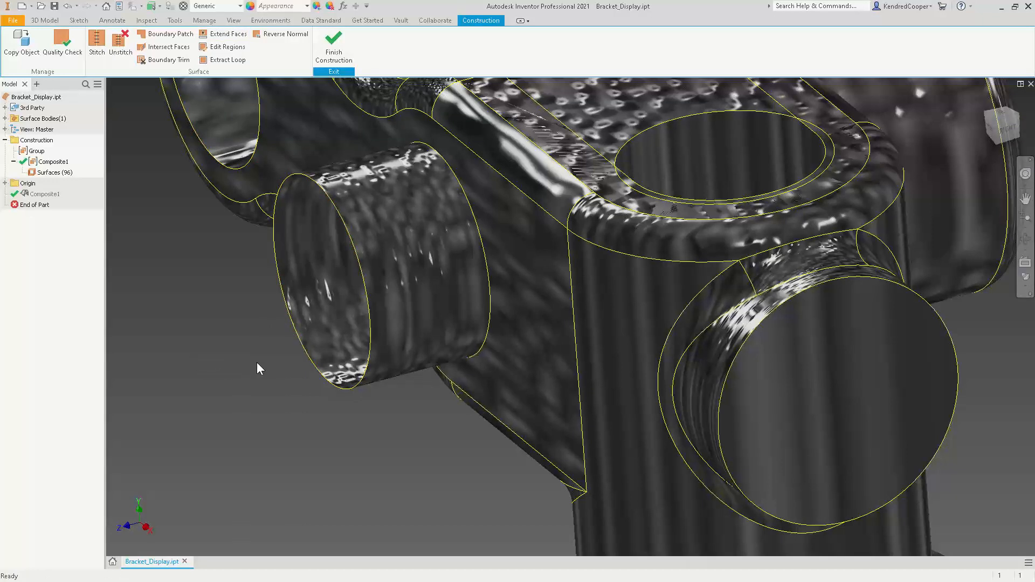
# - Delete the annular step face and the extended cylindrical face of the large hole in the arm's side
pyautogui.keyDown('shift'); pyautogui.moveTo(252, 360); pyautogui.dragTo(412, 324, button='middle'); pyautogui.keyUp('shift')
pyautogui.click(412, 323)
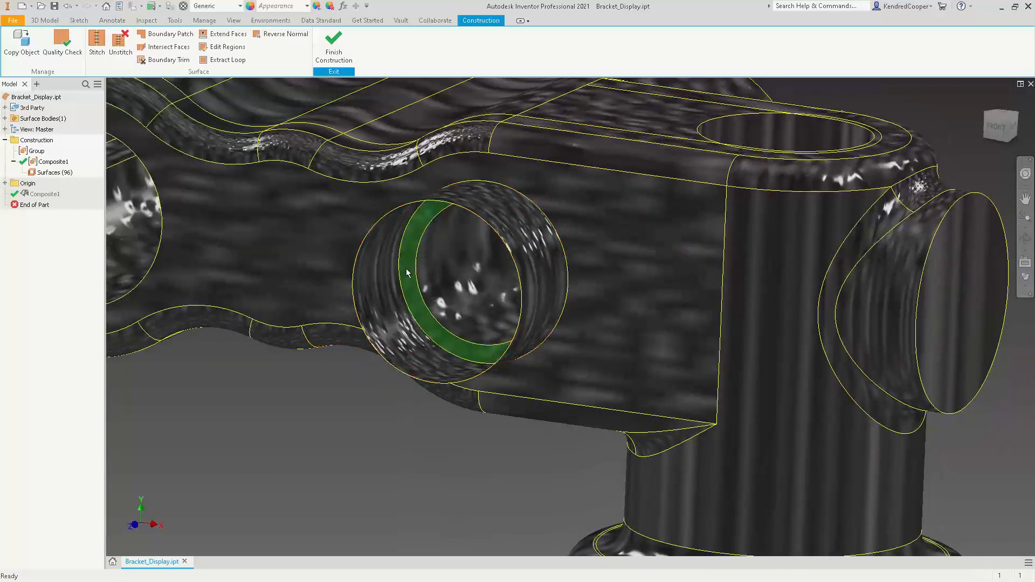
pyautogui.press('Delete')
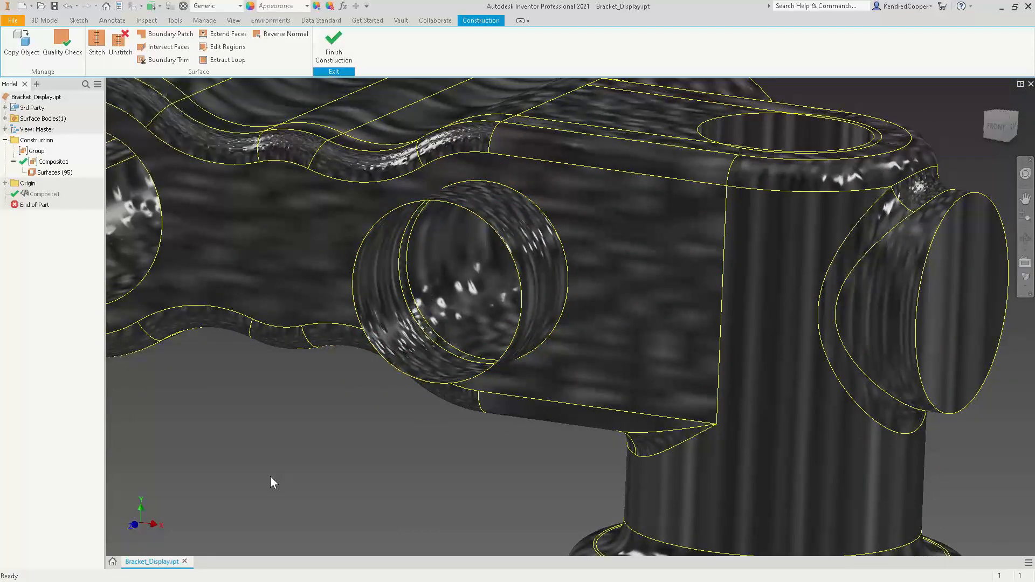
pyautogui.keyDown('shift'); pyautogui.moveTo(270, 482); pyautogui.dragTo(393, 343, button='middle'); pyautogui.keyUp('shift')
pyautogui.click(393, 342)
pyautogui.press('Delete')
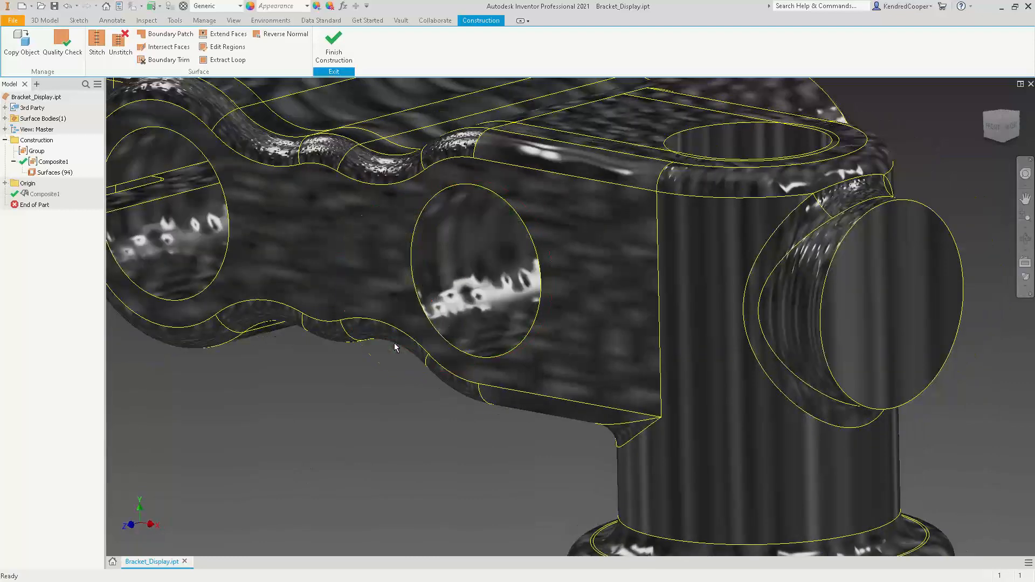
pyautogui.scroll(-3, 394, 343)
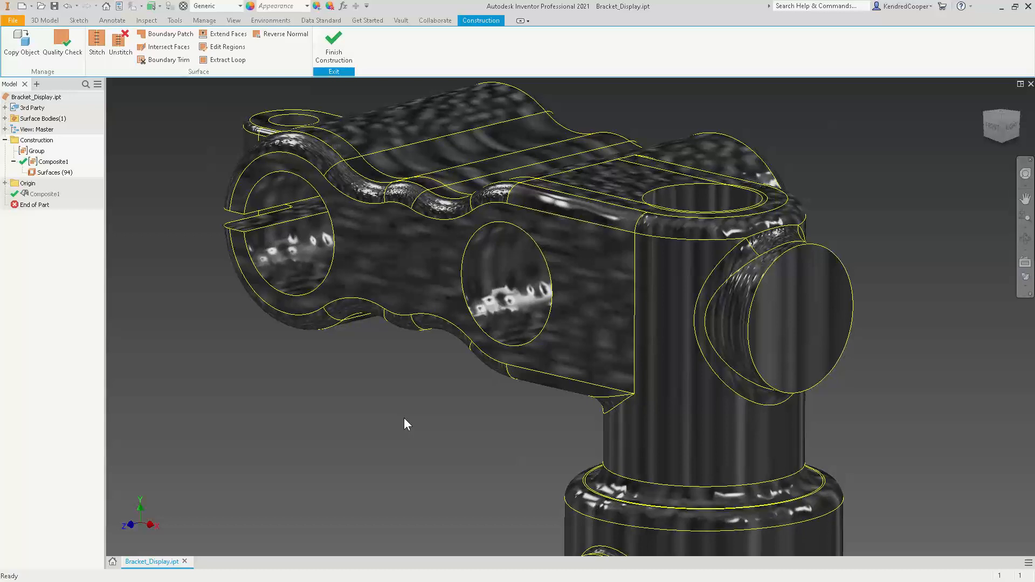
# - Finish the construction environment and close the bracket part without saving
pyautogui.click(334, 47)
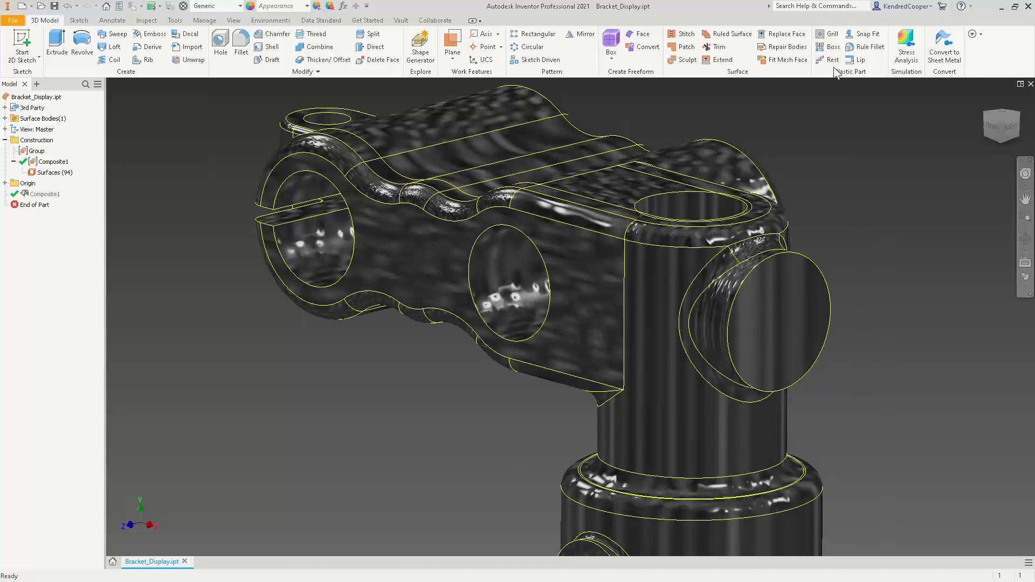
pyautogui.click(1031, 83)
pyautogui.click(485, 317)
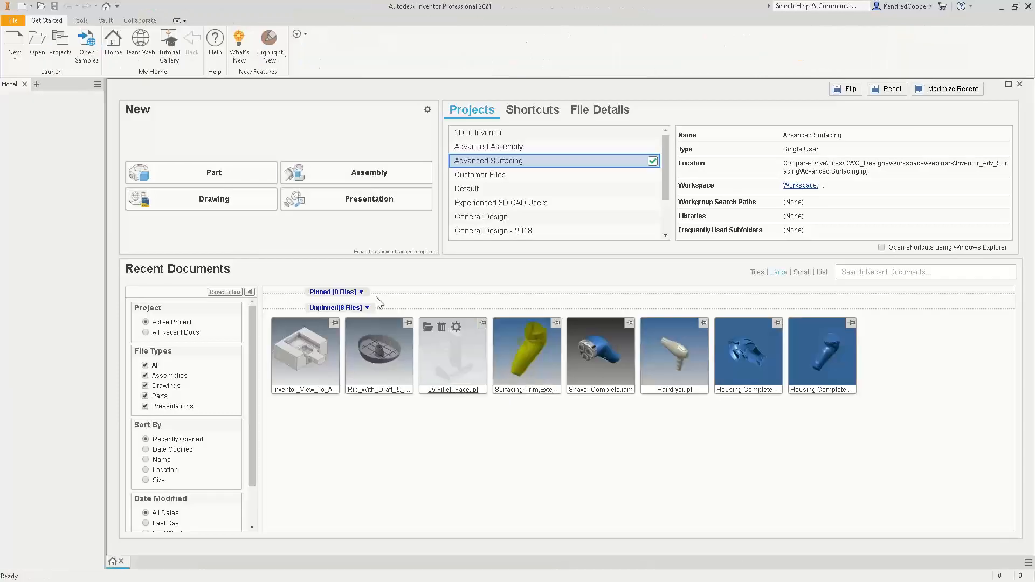
# - Import Bracket_Display.stp as a converted model with composite surfaces and turn off the composite's translucency
pyautogui.click(37, 43)
pyautogui.doubleClick(317, 225)
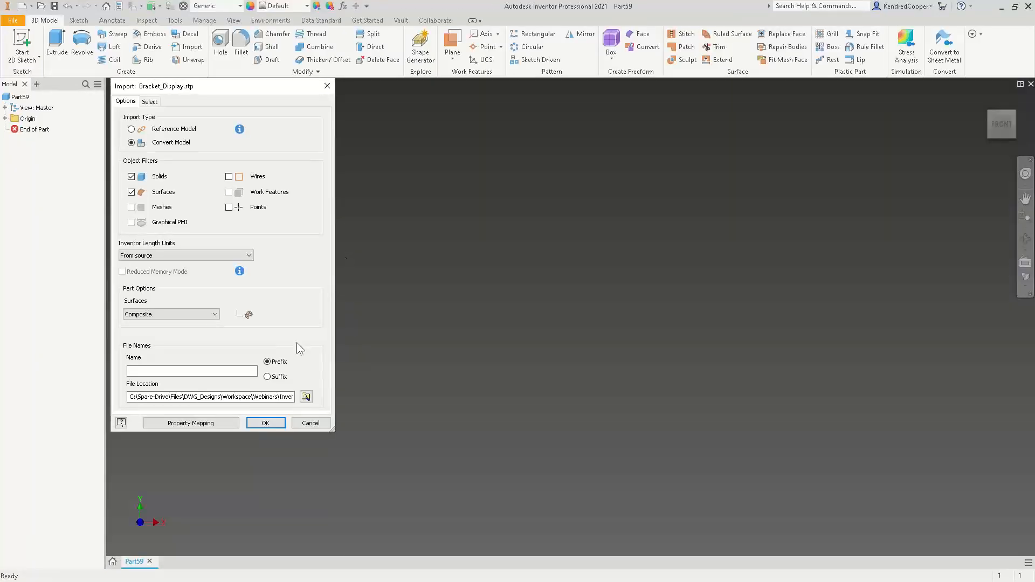
pyautogui.click(263, 423)
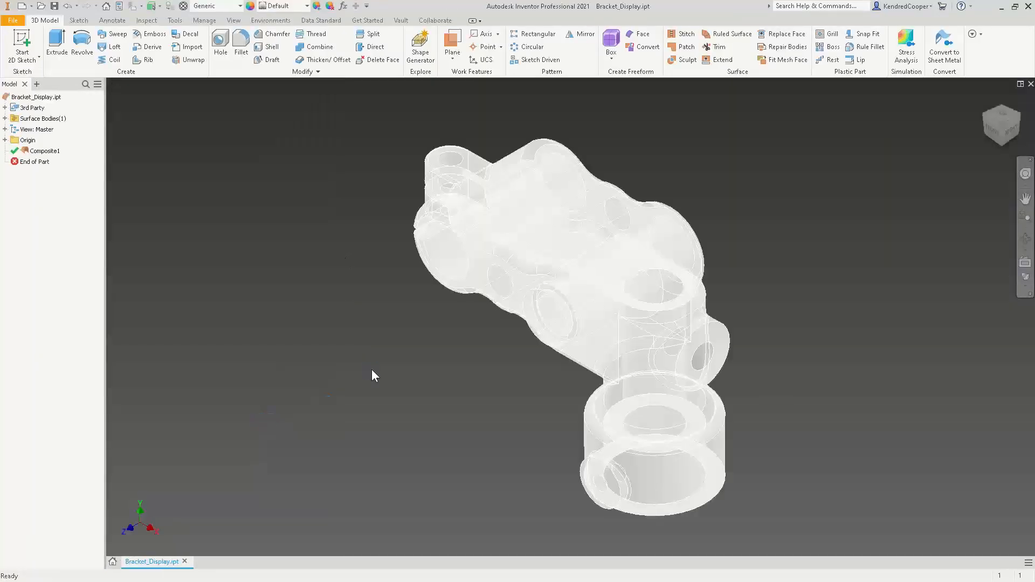
pyautogui.rightClick(48, 153)
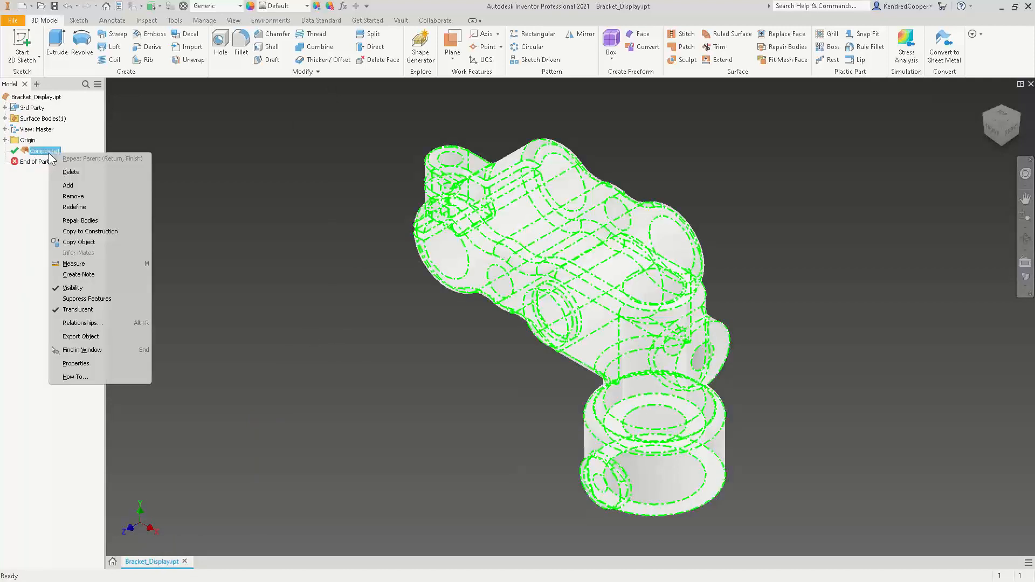
pyautogui.click(125, 308)
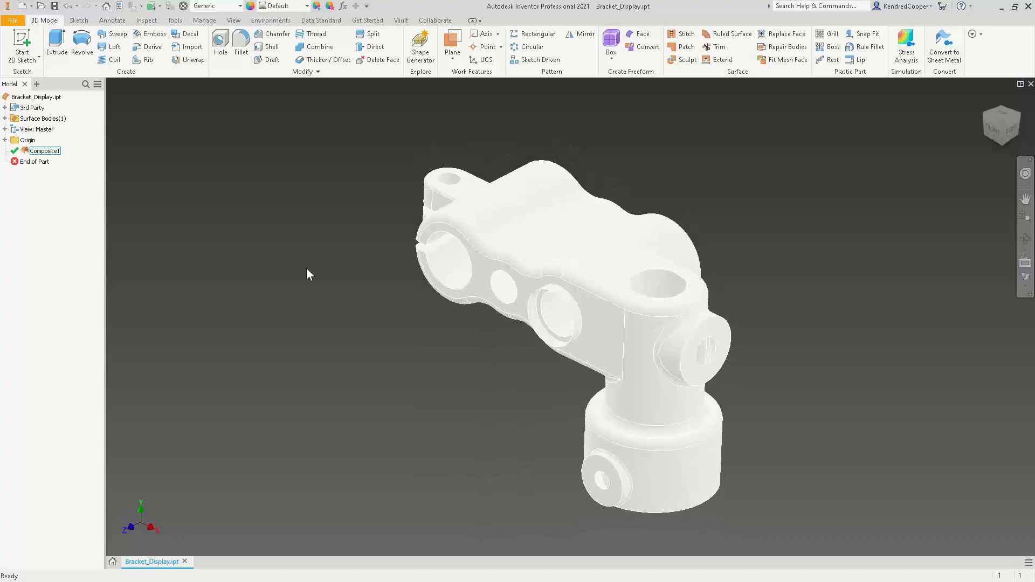
# - Open the bracket's composite surface body in the repair environment with Repair Bodies
pyautogui.click(786, 47)
pyautogui.click(458, 258)
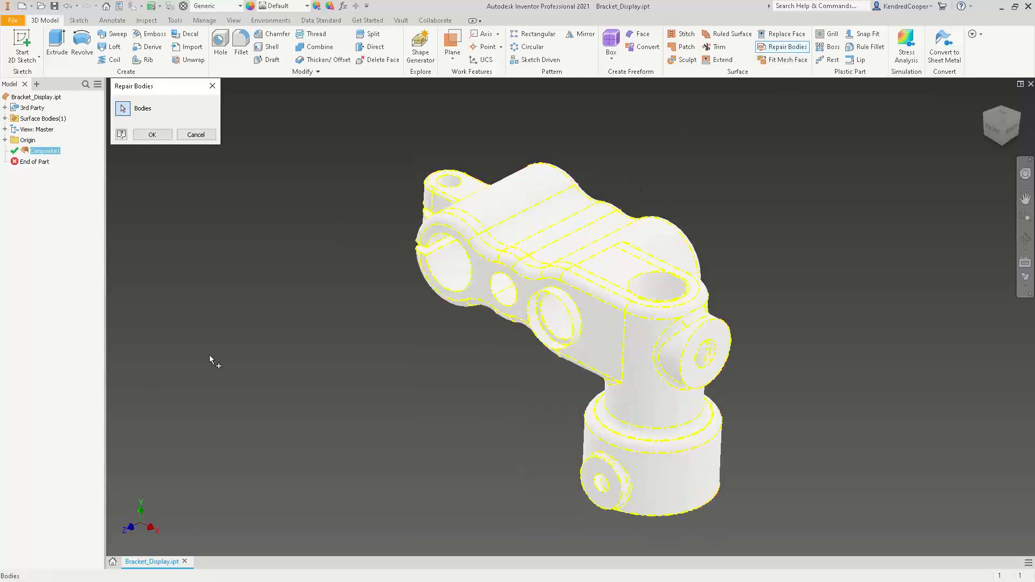
pyautogui.click(143, 135)
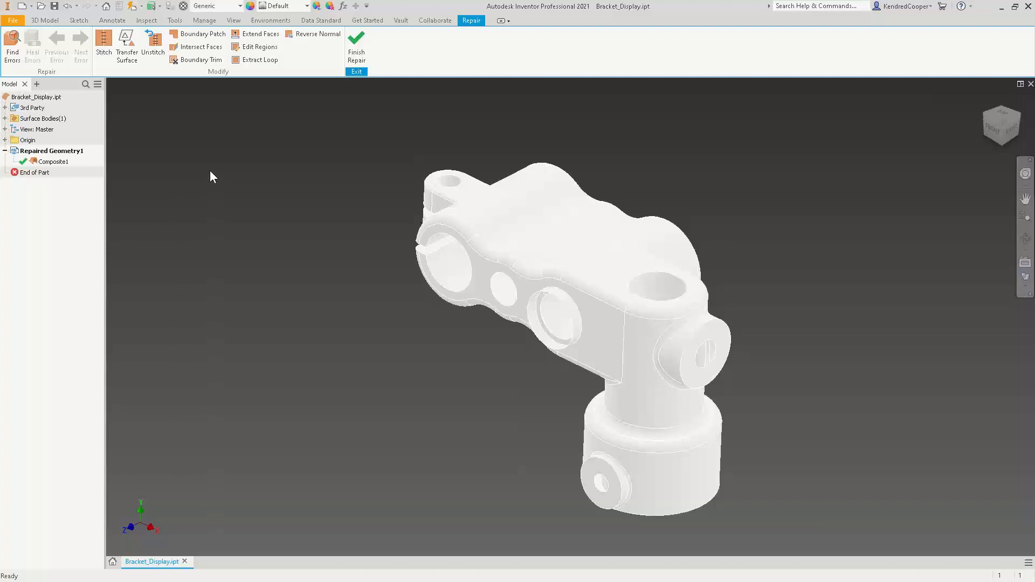
# - Apply the Black Cast appearance to Composite1 and return the model to its home view
pyautogui.click(53, 162)
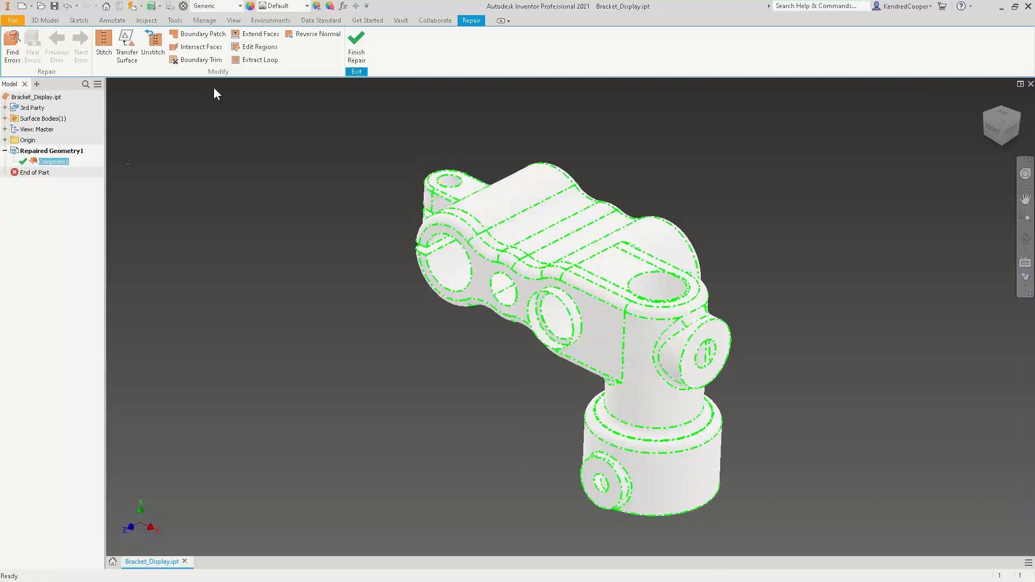
pyautogui.click(307, 6)
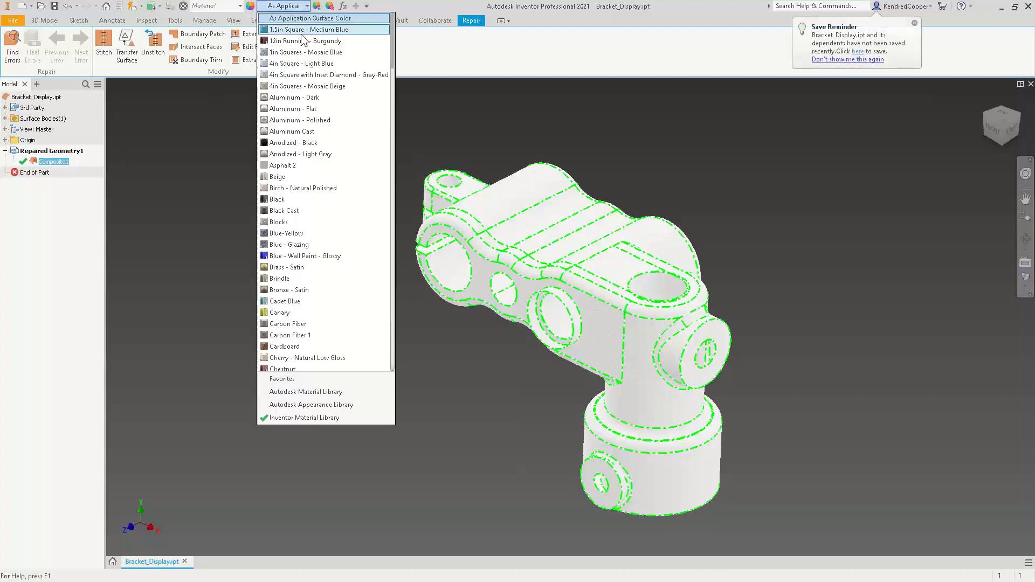
pyautogui.click(317, 211)
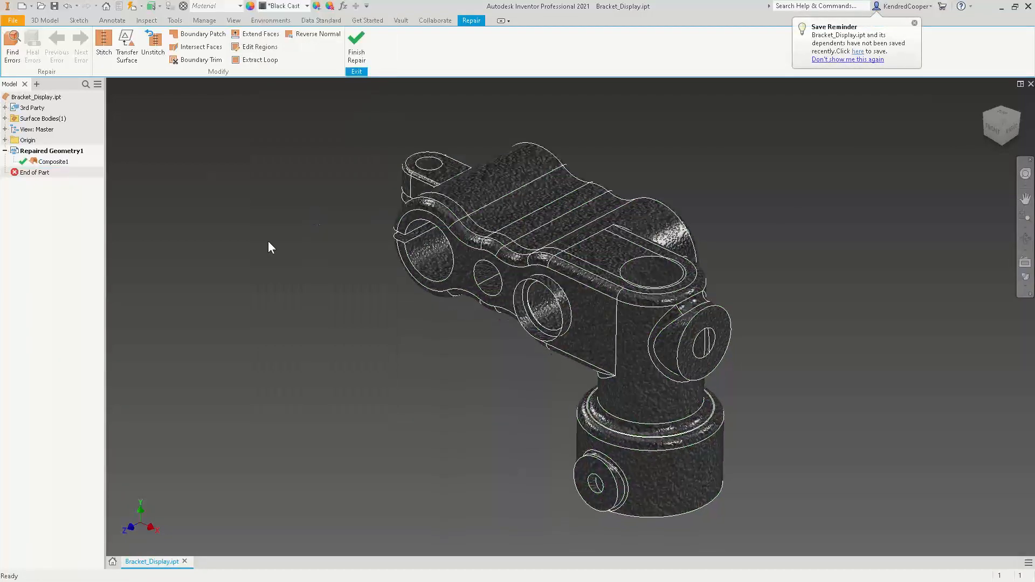
pyautogui.press('F6')
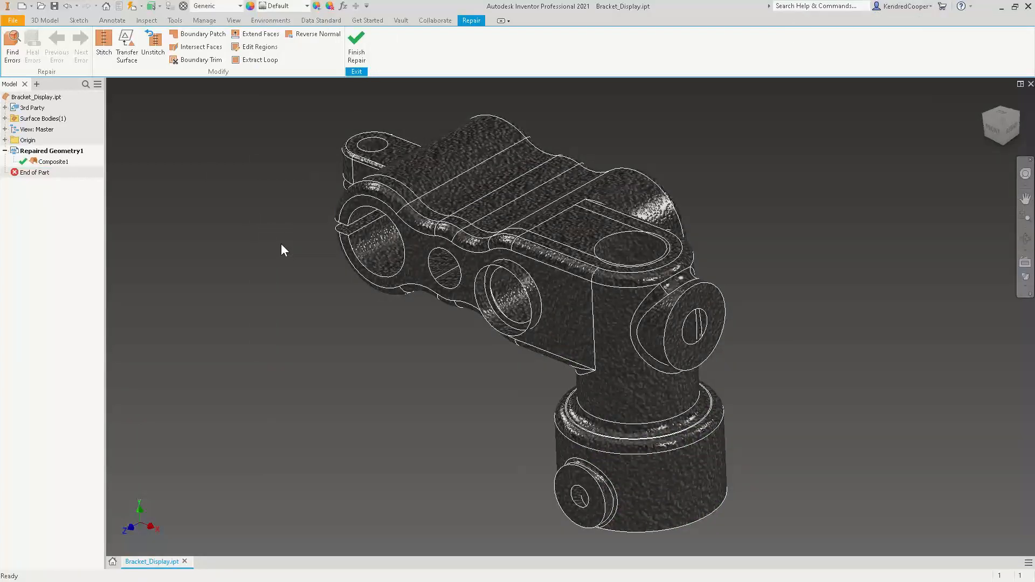
# - Run Find Errors on all bodies of the repaired bracket geometry
pyautogui.click(14, 43)
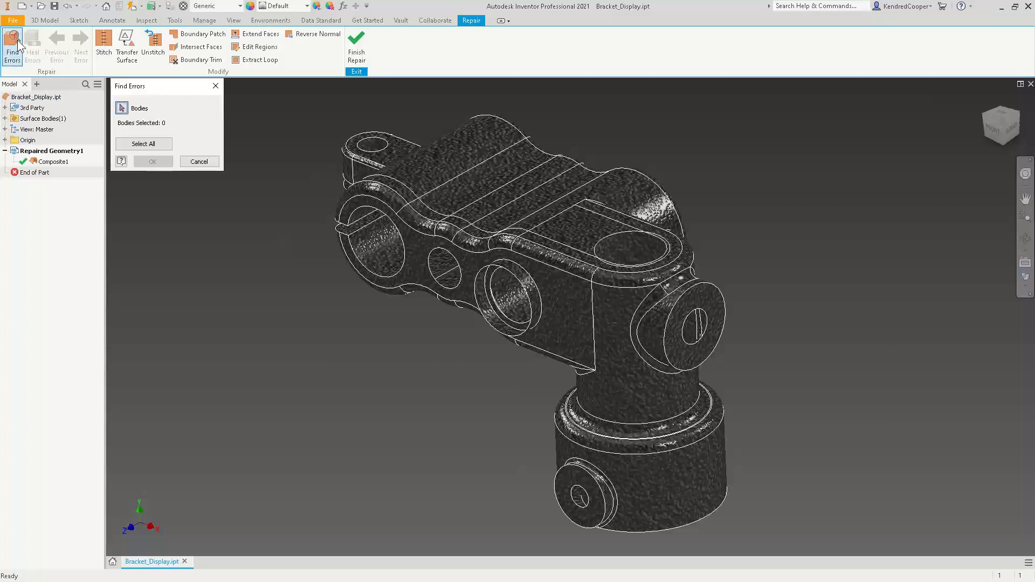
pyautogui.click(152, 144)
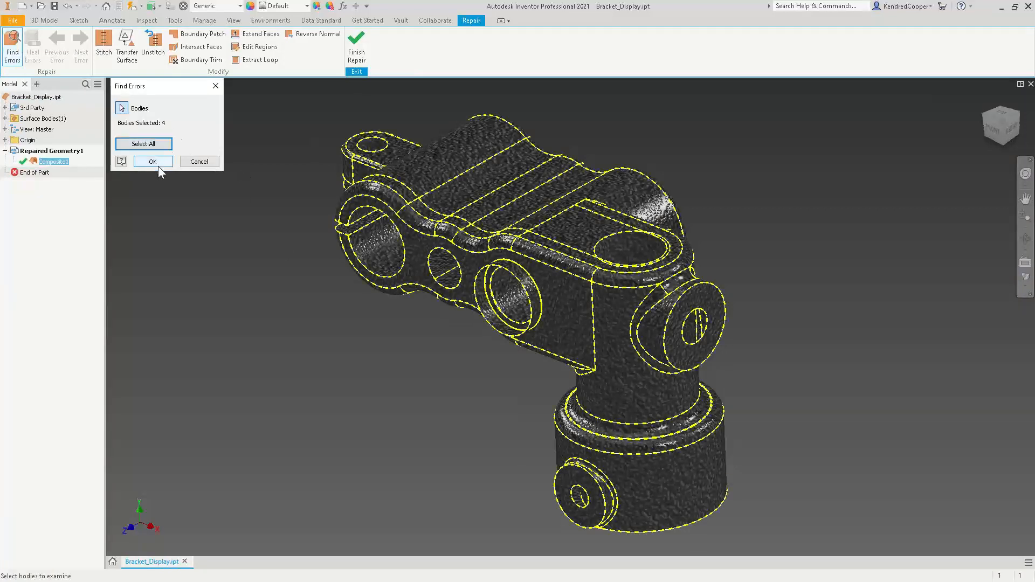
pyautogui.click(155, 162)
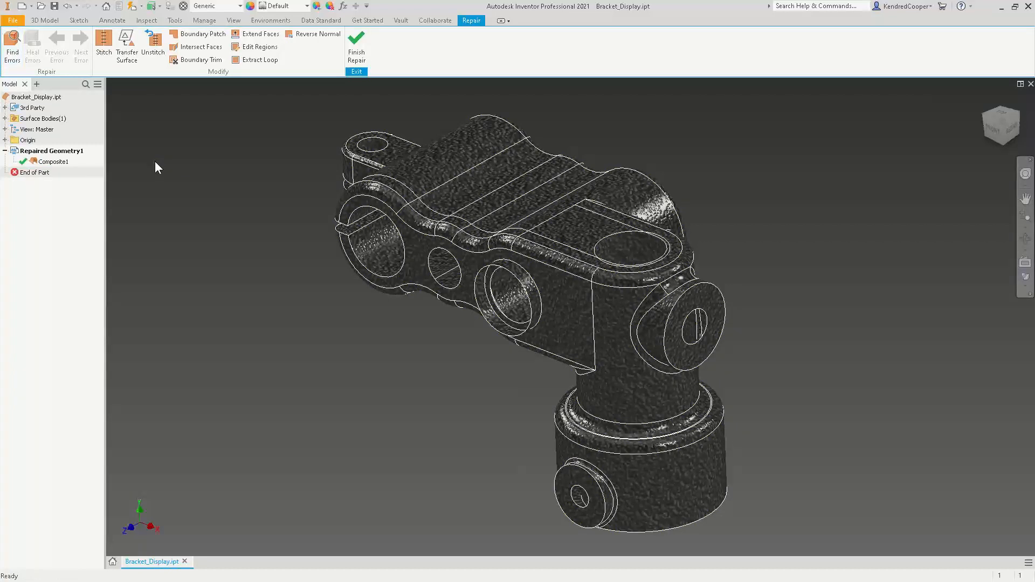
# - Unstitch all faces of the bracket in the repair environment
pyautogui.click(157, 44)
pyautogui.moveTo(879, 115); pyautogui.dragTo(228, 534)
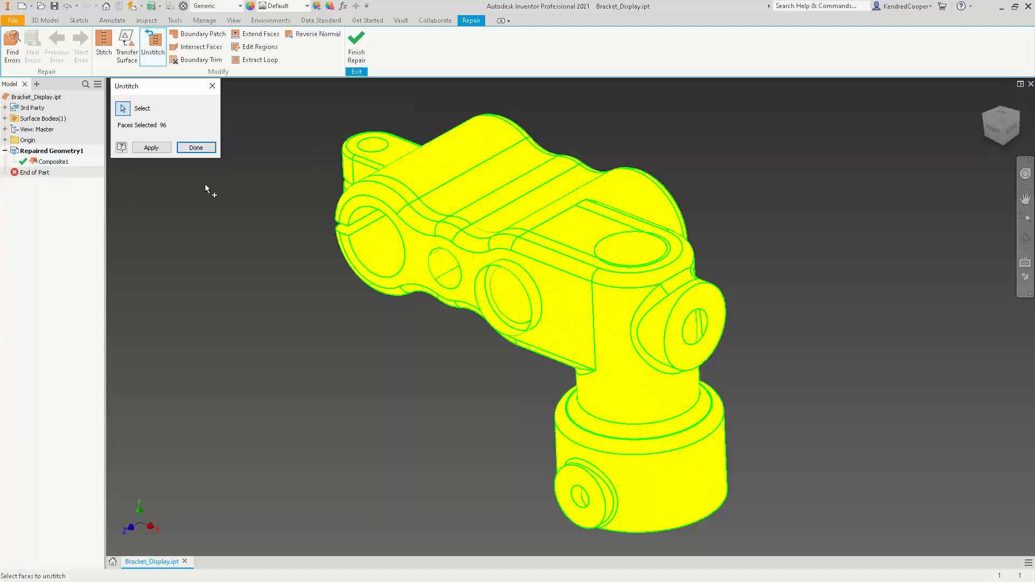
pyautogui.click(144, 145)
pyautogui.click(195, 147)
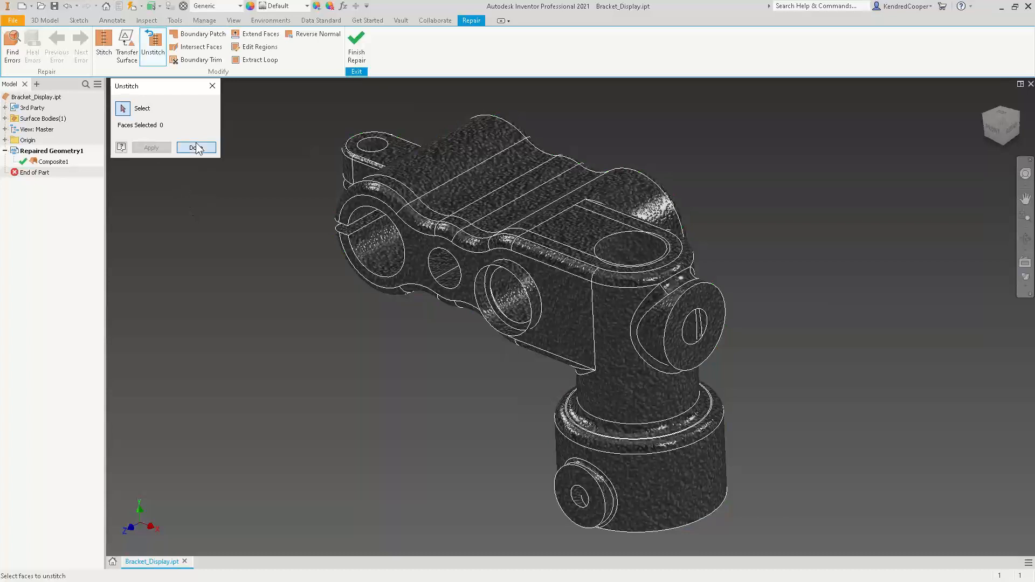
# - Stitch all bracket faces with a 0.0004 in gap limit and near-tangent display enabled, and expand the resulting quilt's issue list
pyautogui.click(104, 45)
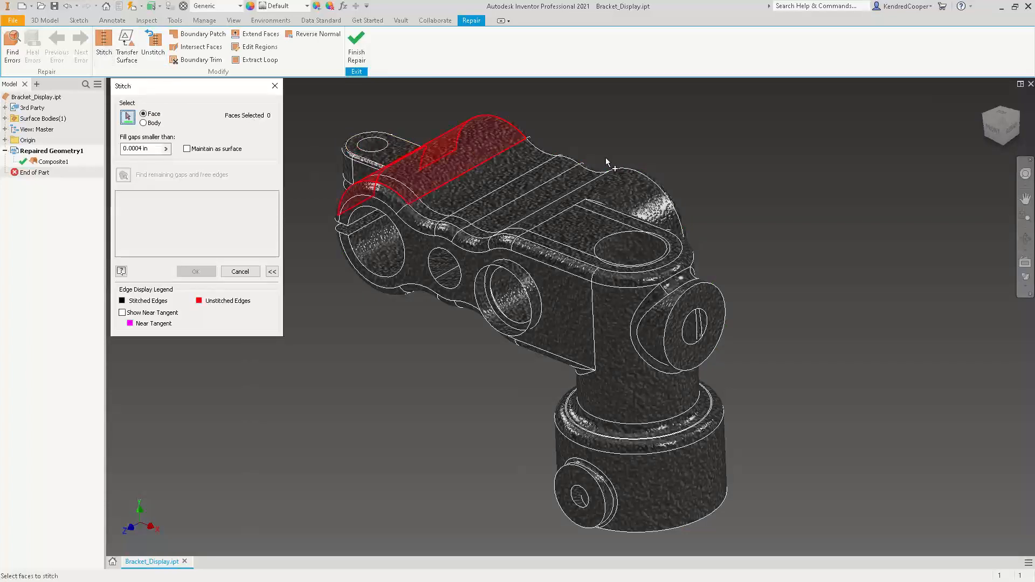
pyautogui.moveTo(888, 111); pyautogui.dragTo(251, 533)
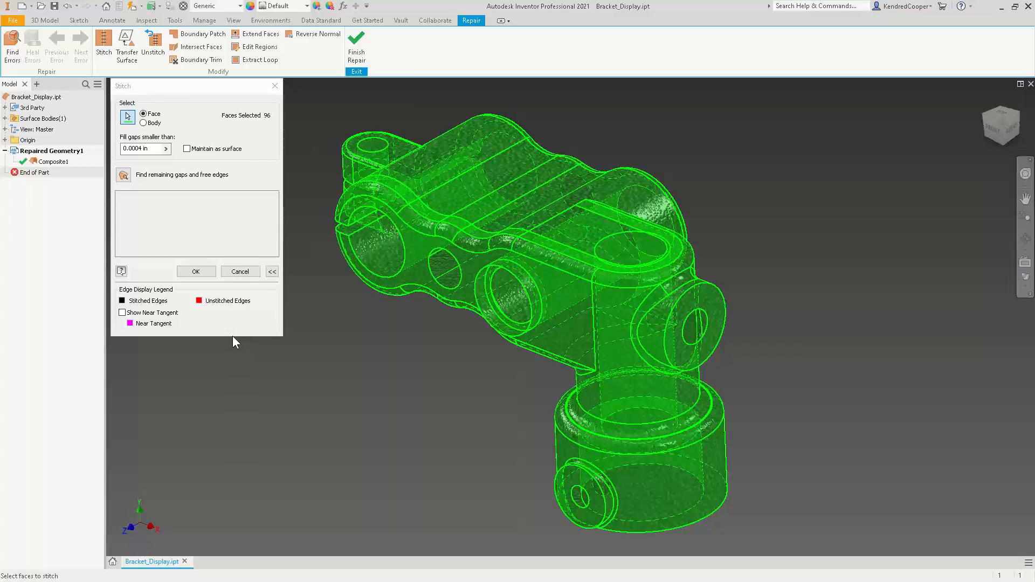
pyautogui.click(122, 313)
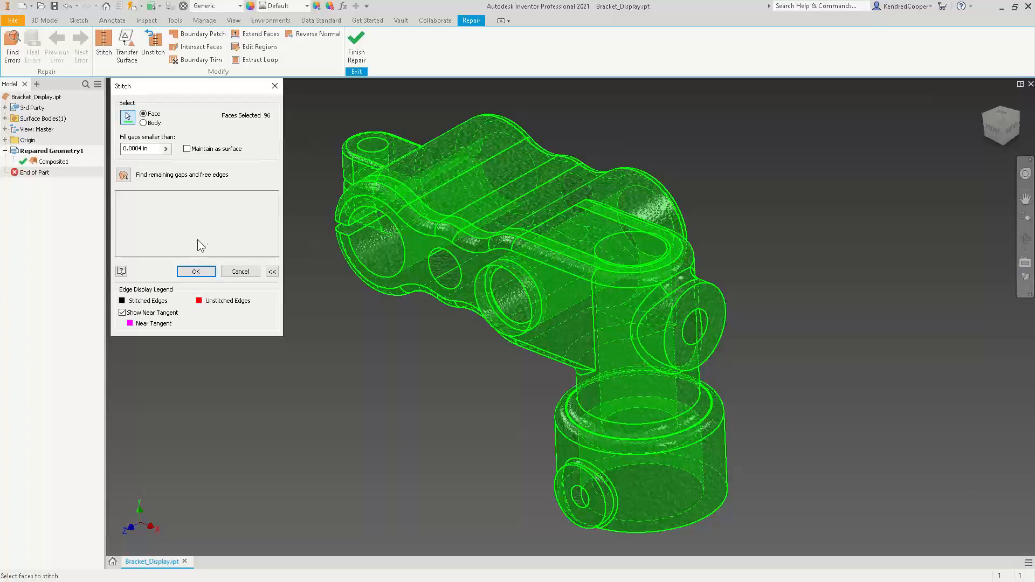
pyautogui.click(194, 271)
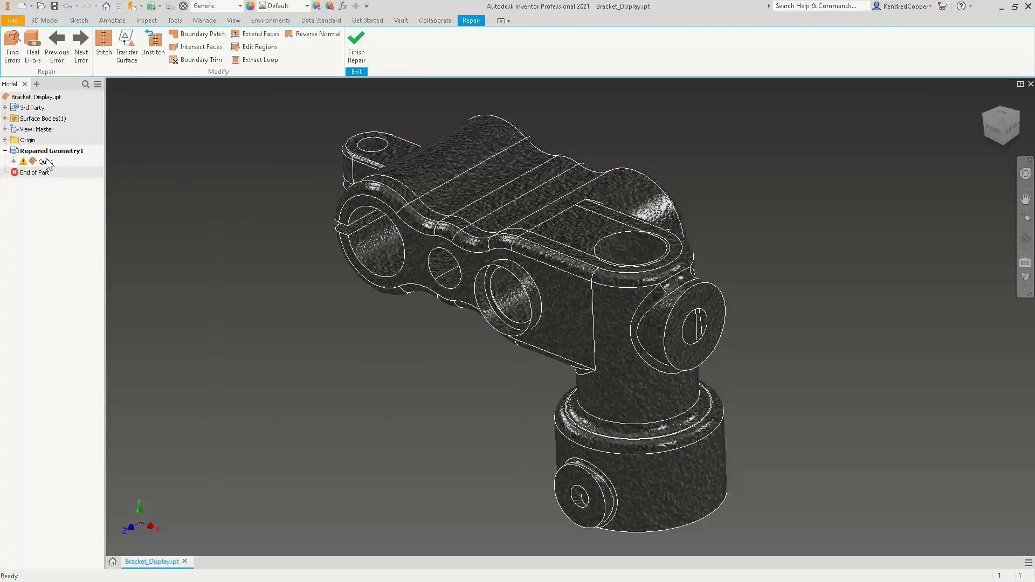
pyautogui.click(13, 161)
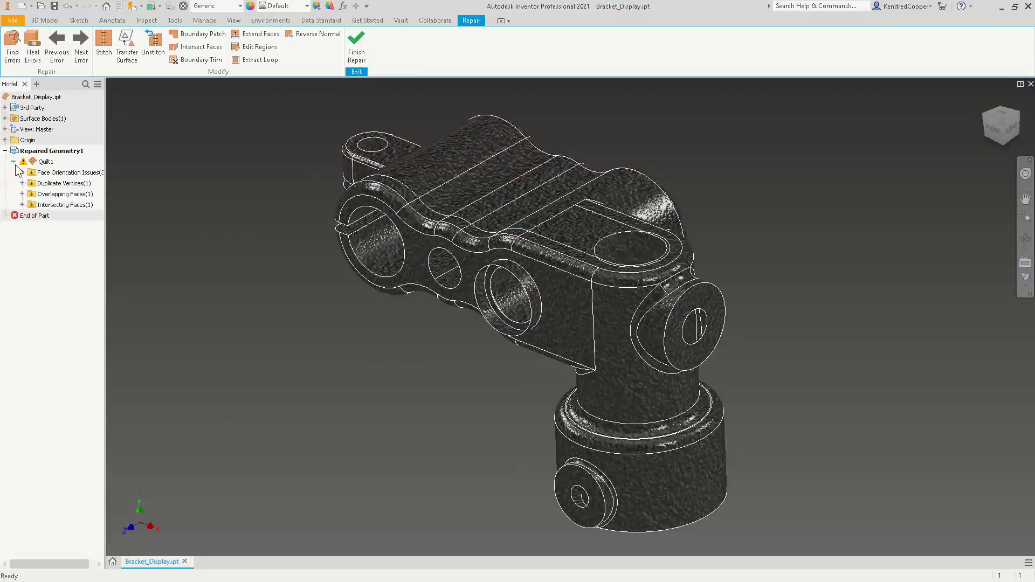
# - Widen the model browser and highlight the quilt's face orientation, overlapping face and intersecting face issue groups on the bracket
pyautogui.click(78, 173)
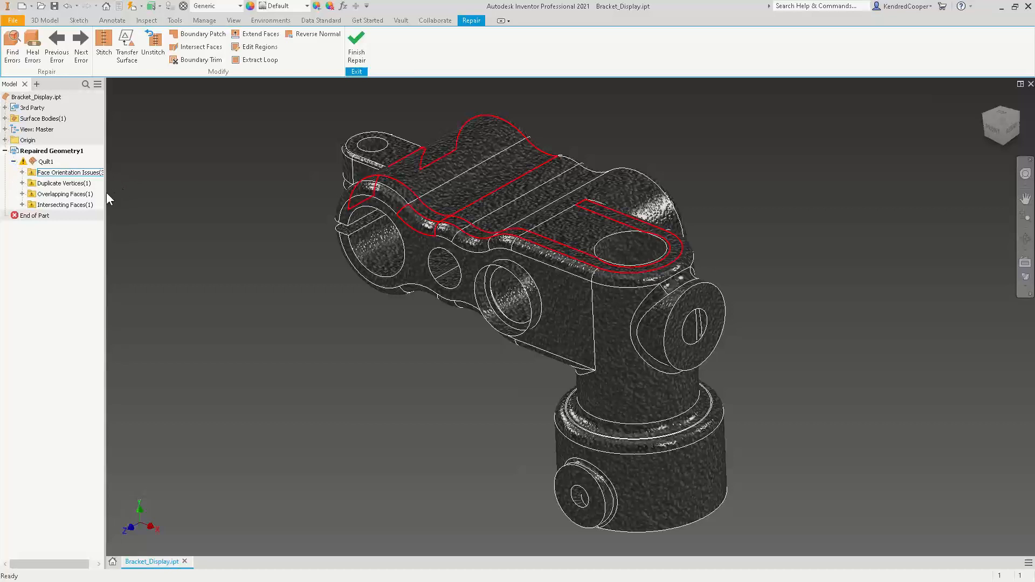
pyautogui.click(107, 193)
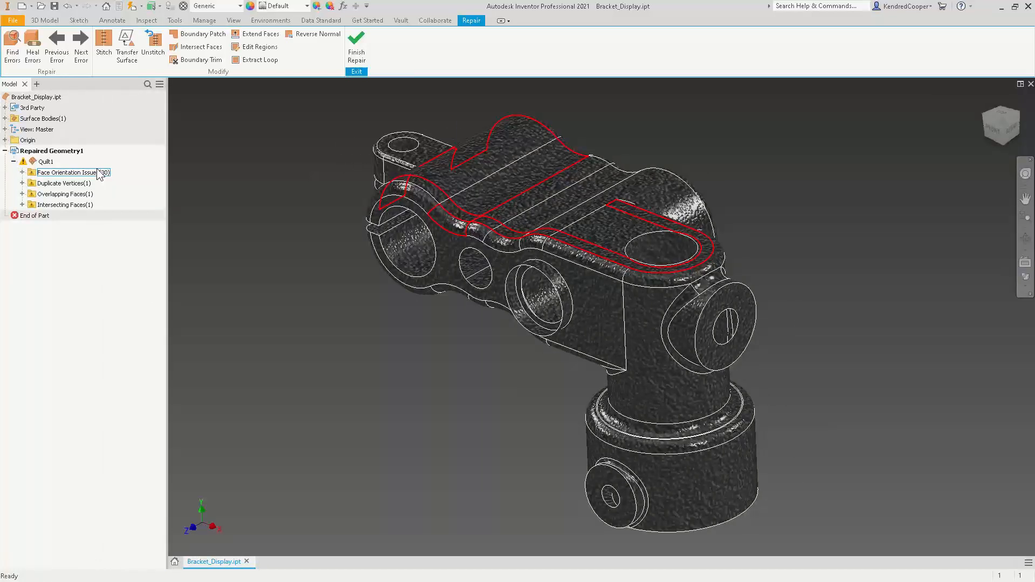
pyautogui.click(86, 195)
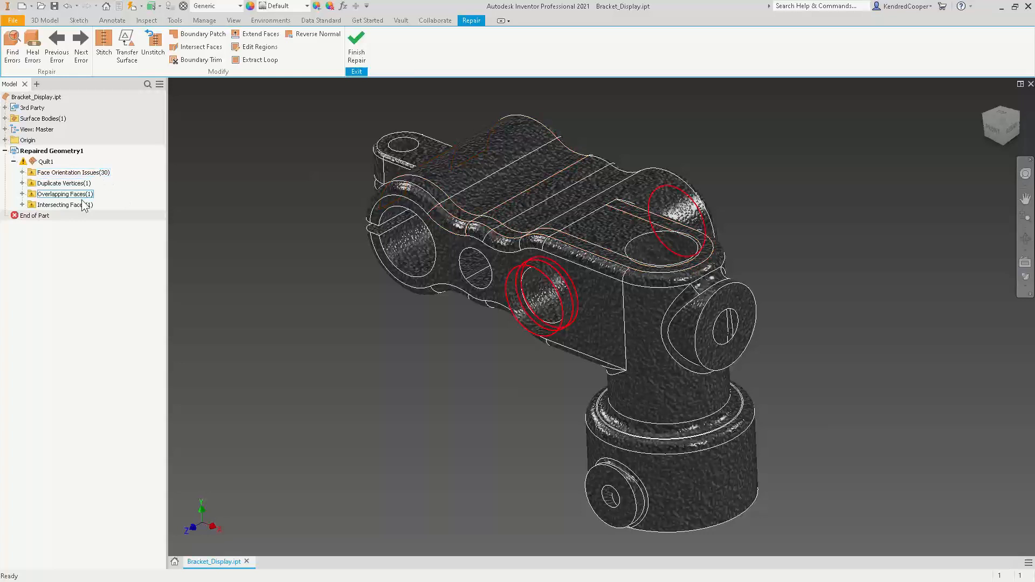
pyautogui.click(85, 206)
pyautogui.click(239, 208)
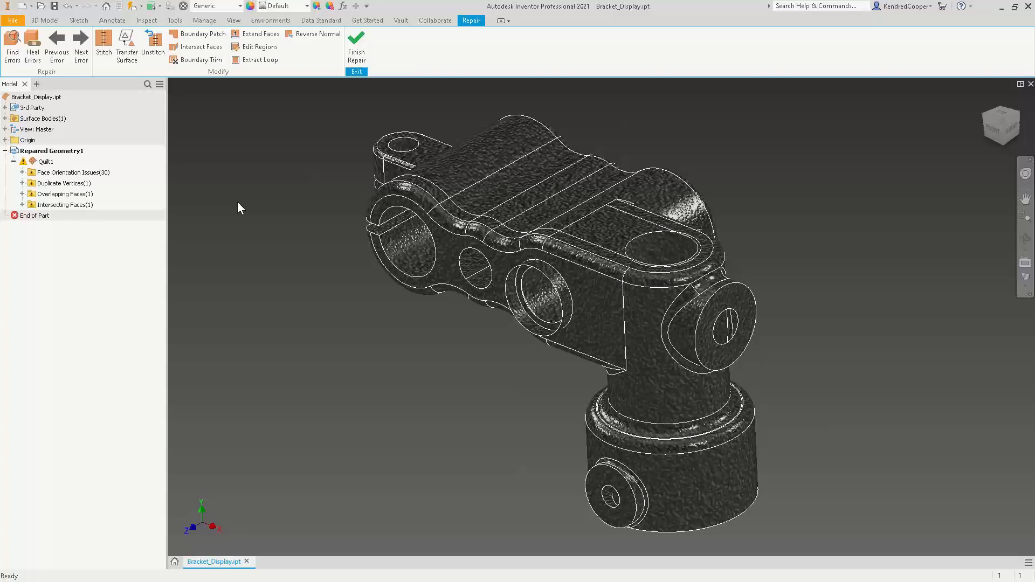
# - Examine the individual entries under Intersecting Faces, Overlapping Faces and Face Orientation Issues and locate their faces on the model
pyautogui.click(22, 205)
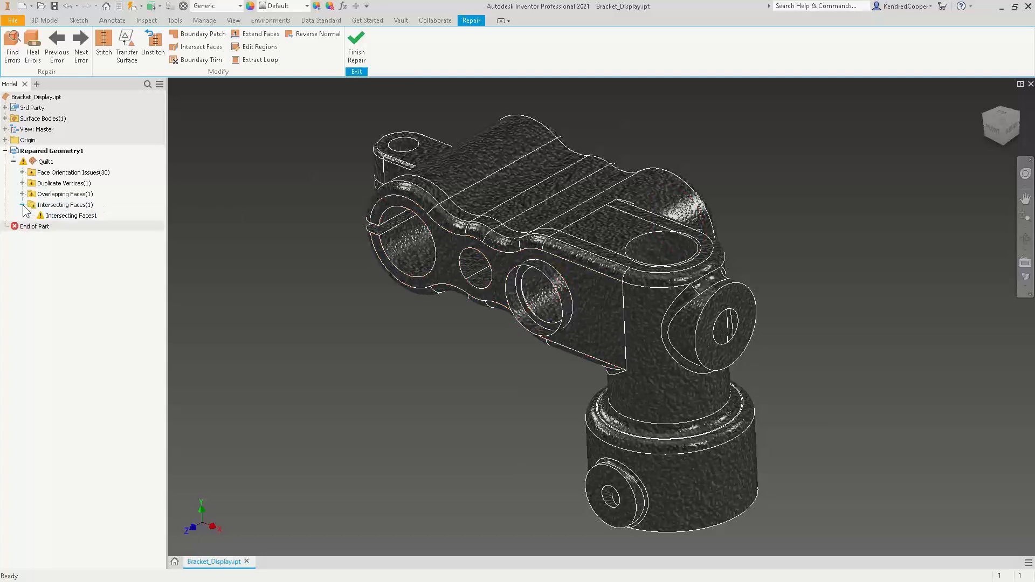
pyautogui.doubleClick(61, 219)
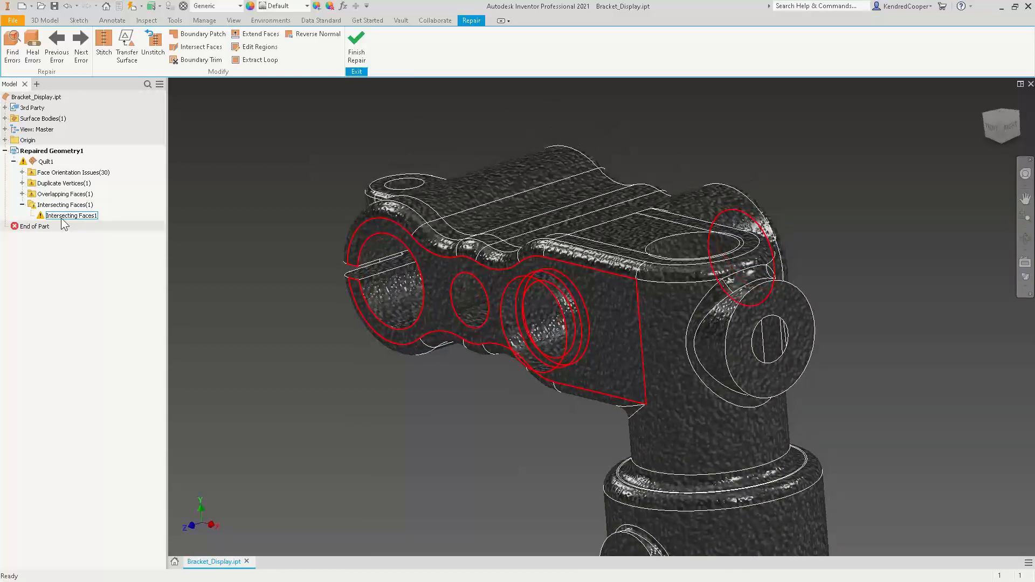
pyautogui.doubleClick(60, 194)
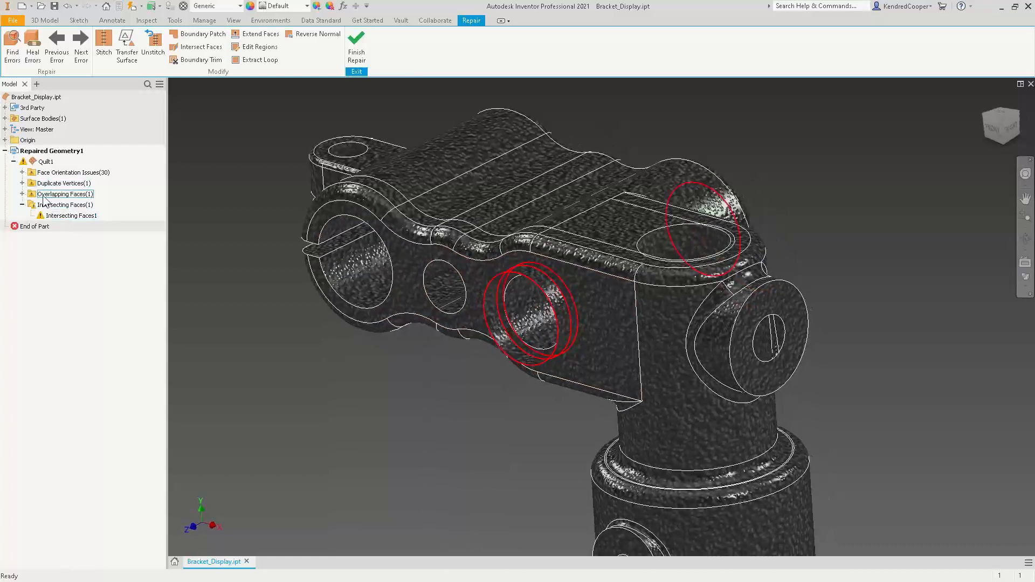
pyautogui.click(22, 194)
pyautogui.doubleClick(69, 206)
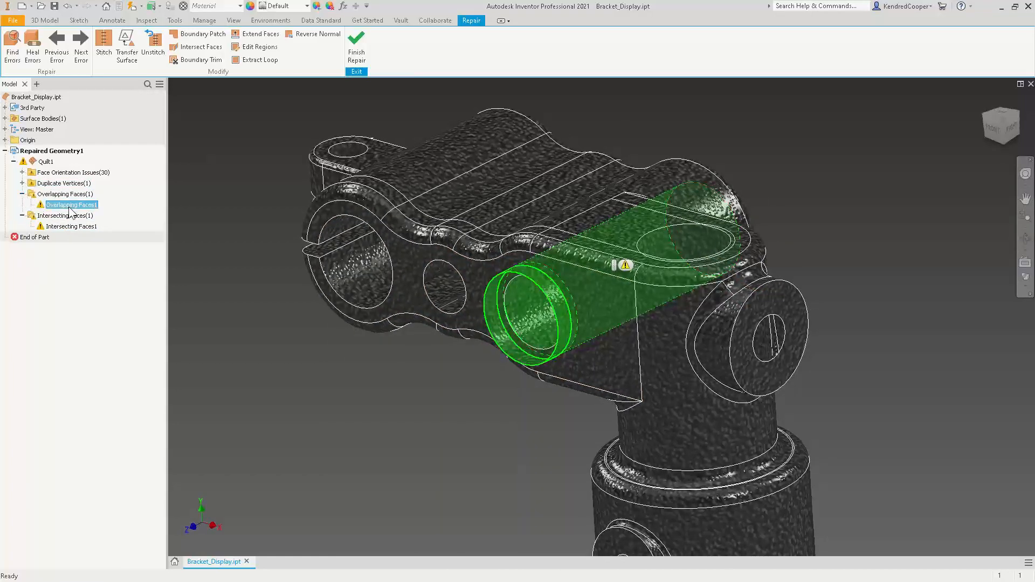
pyautogui.doubleClick(60, 172)
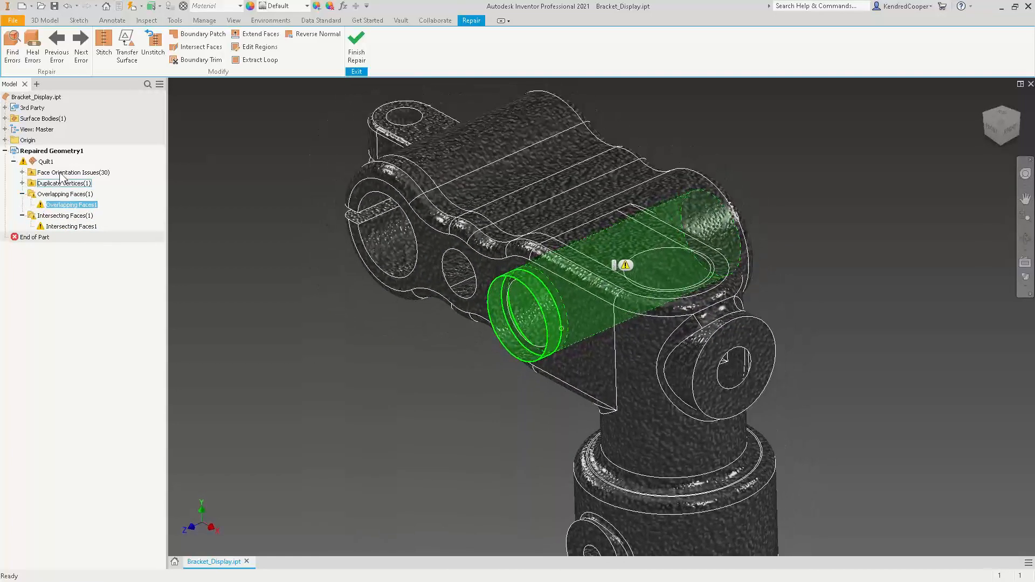
pyautogui.click(22, 172)
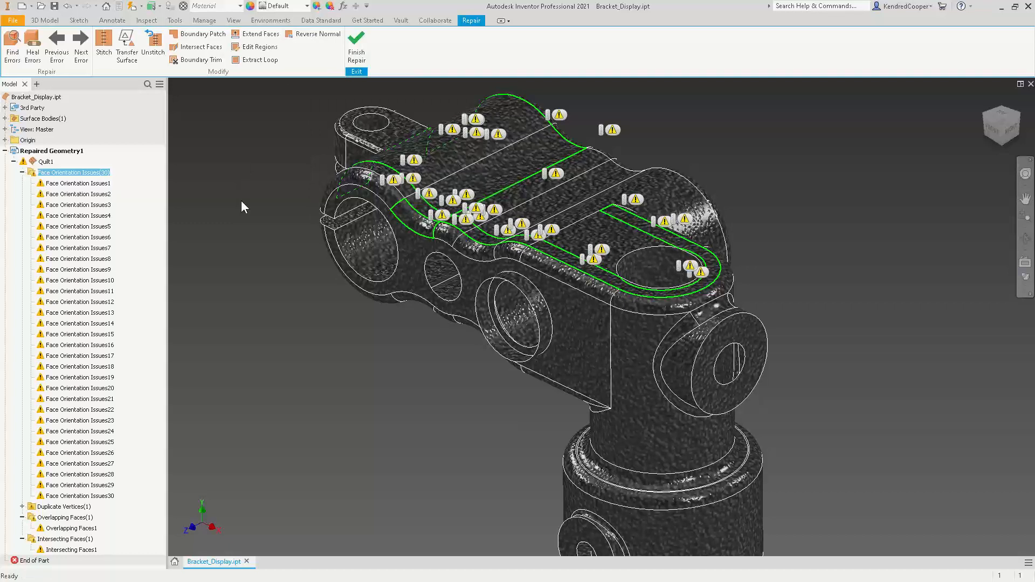
pyautogui.click(326, 492)
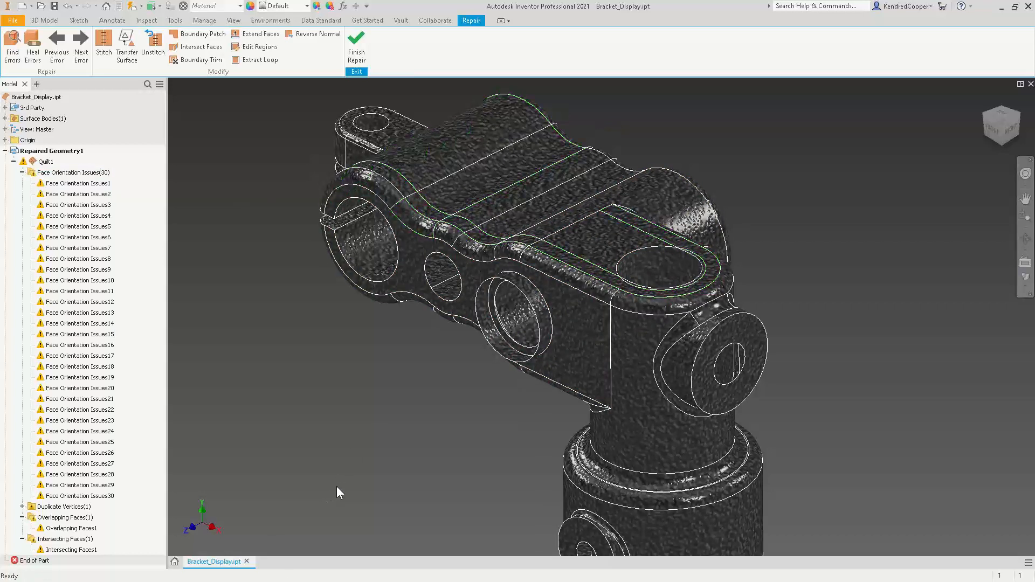
pyautogui.click(22, 173)
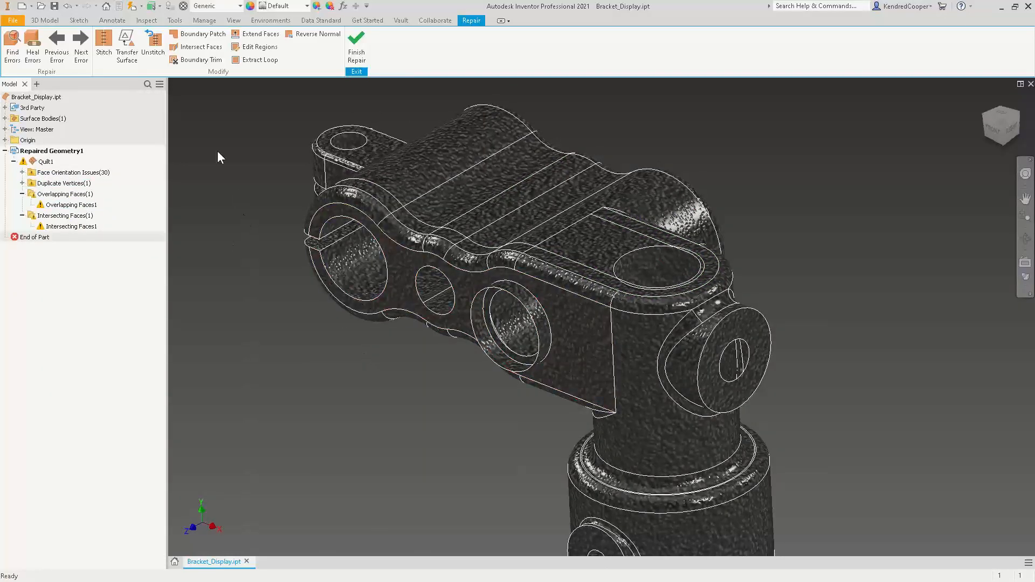
# - Try to intersect the overlapping rounded faces above the slotted bore using Intersect Faces in Face mode
pyautogui.click(199, 48)
pyautogui.click(489, 180)
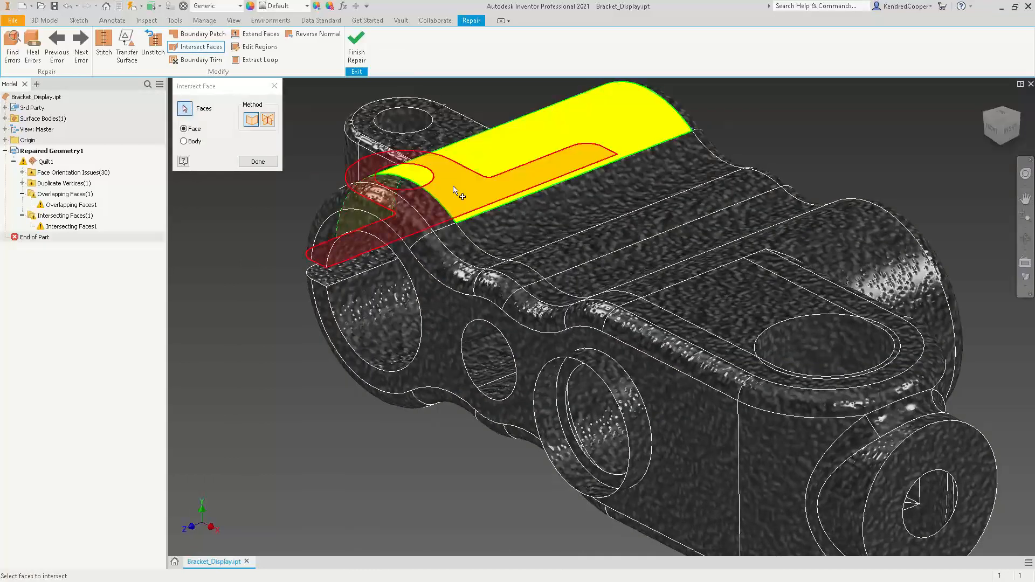
pyautogui.click(434, 201)
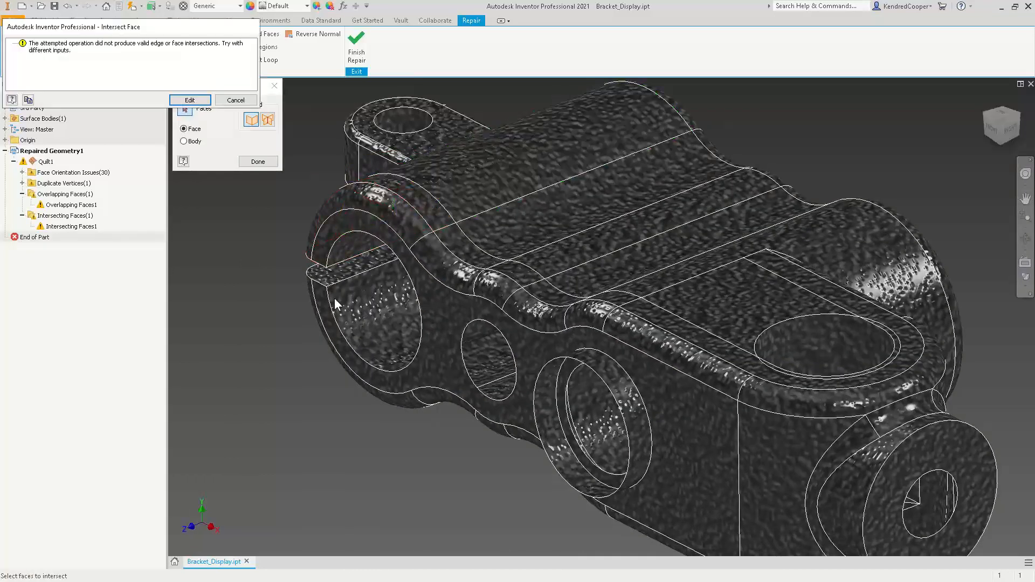
pyautogui.click(235, 101)
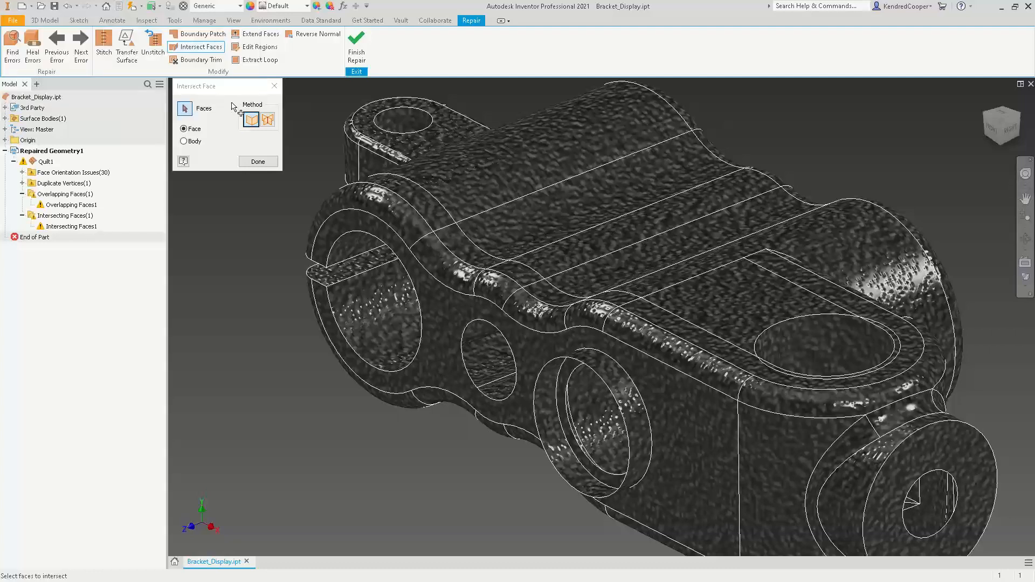
pyautogui.click(436, 209)
pyautogui.click(455, 192)
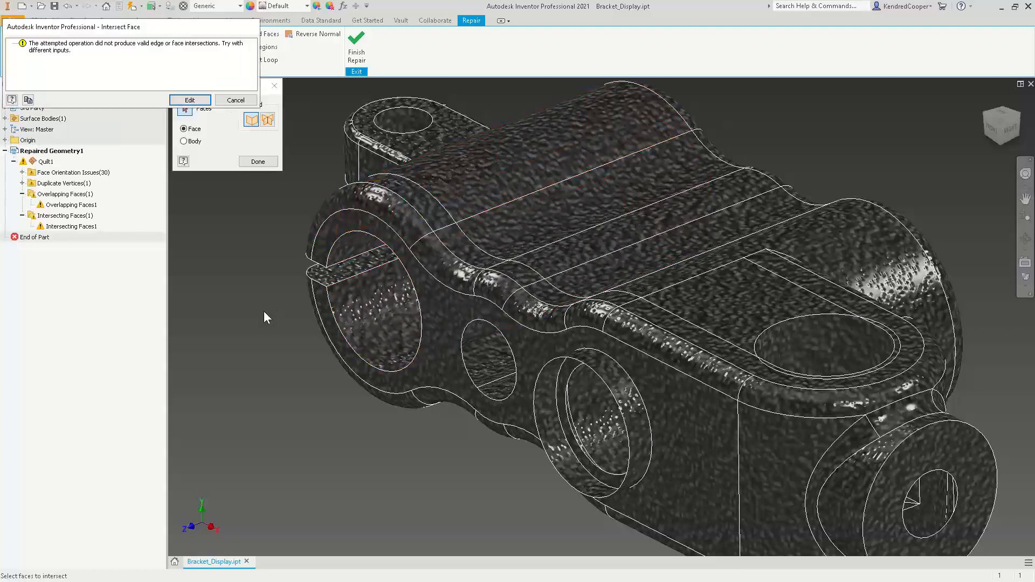
pyautogui.keyDown('shift'); pyautogui.moveTo(264, 312); pyautogui.dragTo(221, 205, button='middle'); pyautogui.keyUp('shift')
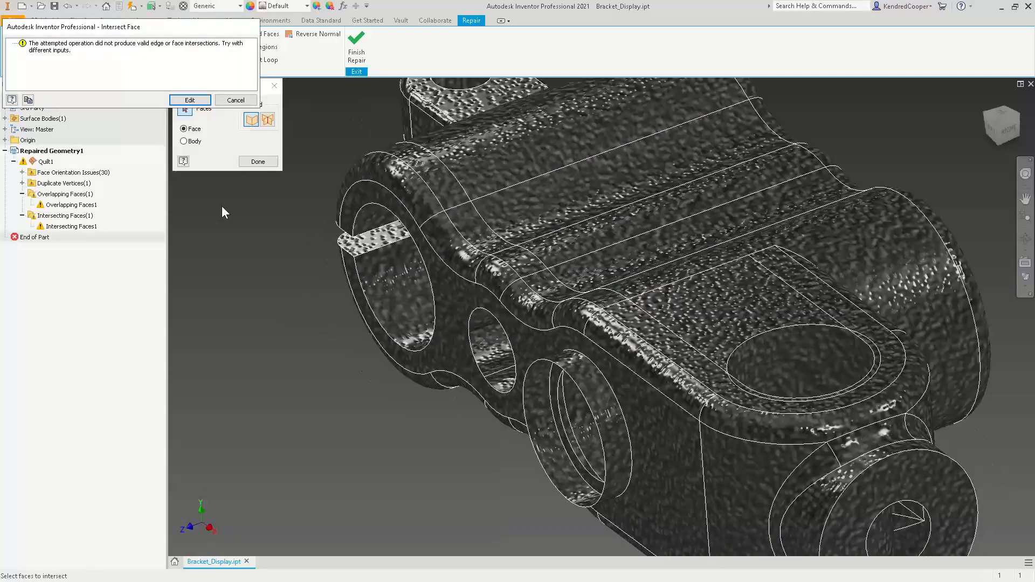
pyautogui.click(222, 100)
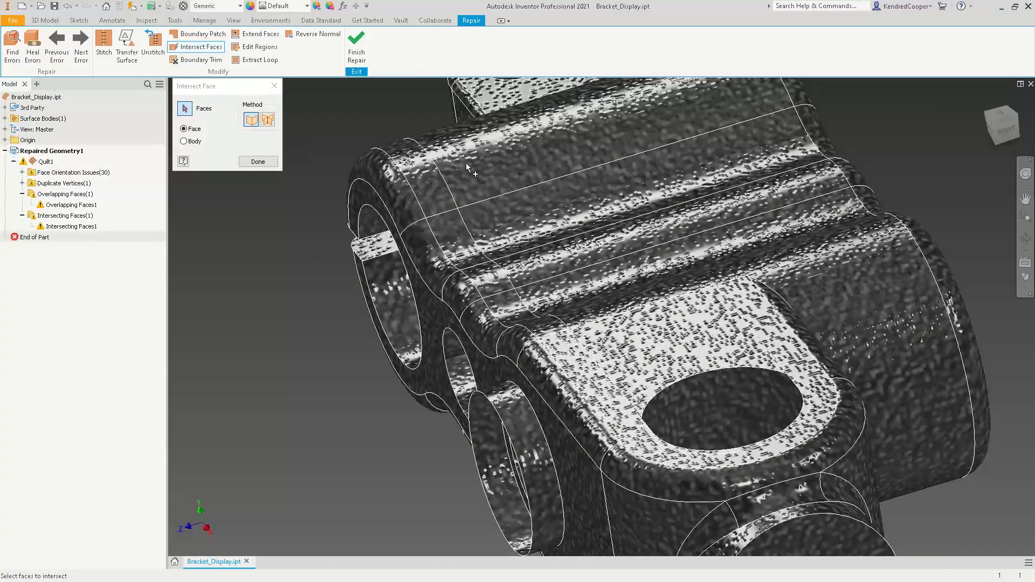
pyautogui.press('Escape')
# - Fill the small middle hole in the bracket's flat front face using Edit Regions
pyautogui.keyDown('shift'); pyautogui.moveTo(468, 167); pyautogui.dragTo(353, 191, button='middle'); pyautogui.keyUp('shift')
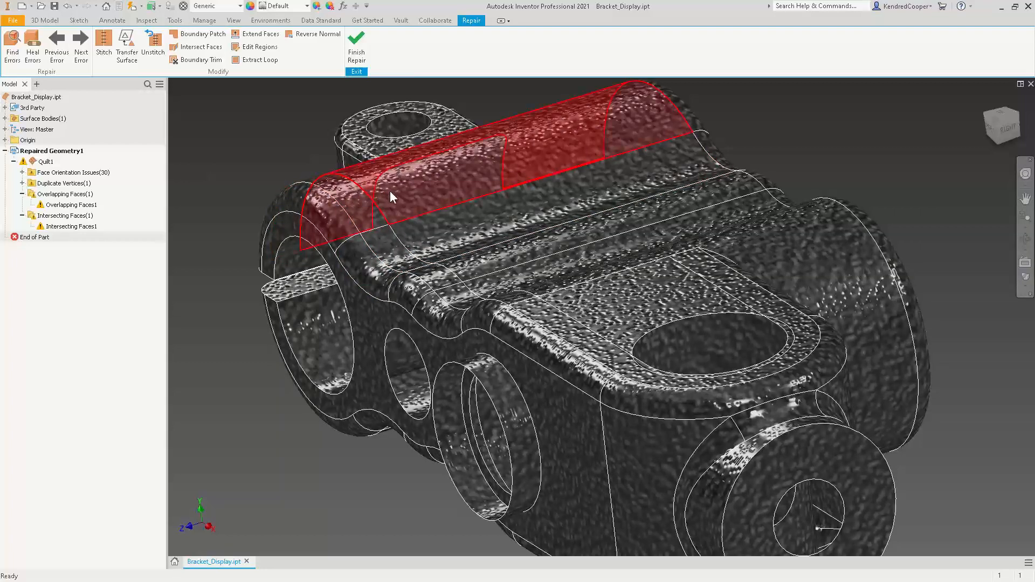
pyautogui.keyDown('shift'); pyautogui.moveTo(390, 191); pyautogui.dragTo(451, 183, button='middle'); pyautogui.keyUp('shift')
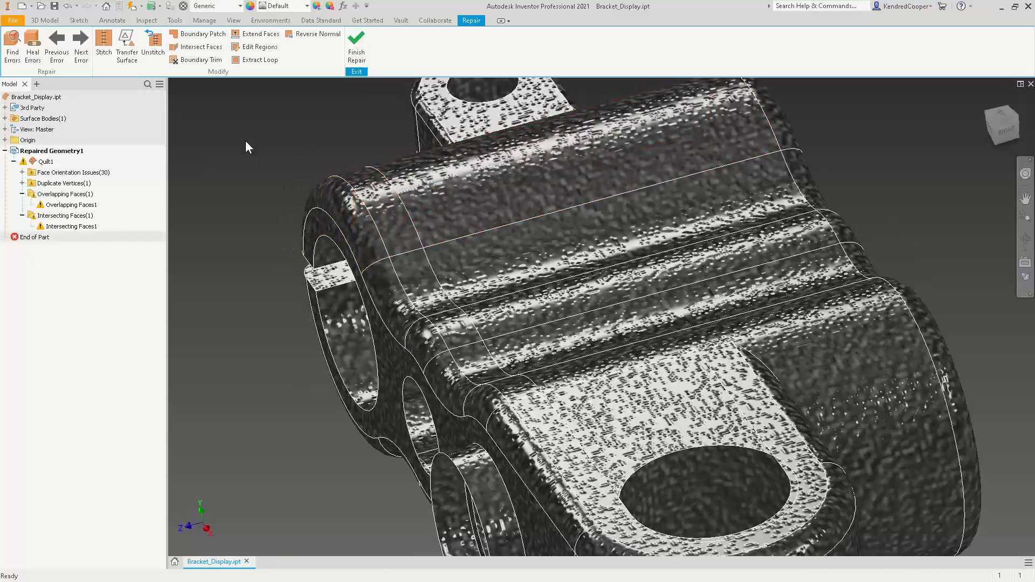
pyautogui.press('F6')
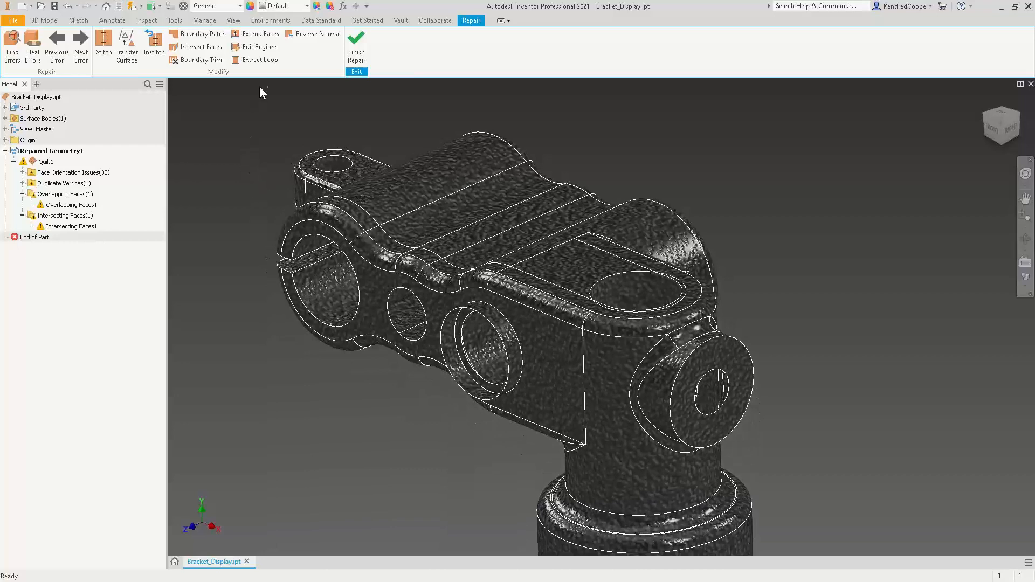
pyautogui.click(261, 49)
pyautogui.click(423, 303)
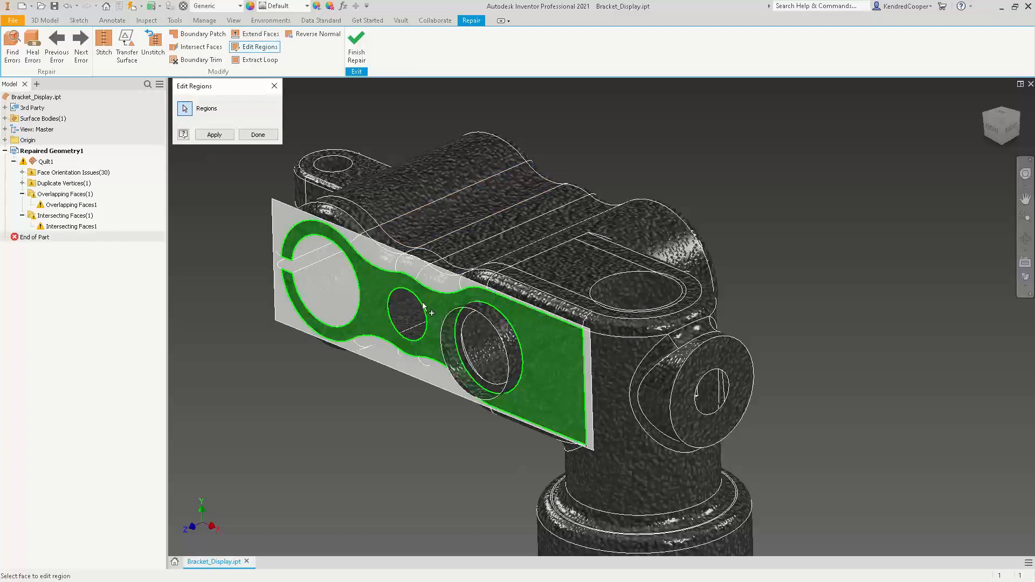
pyautogui.click(423, 303)
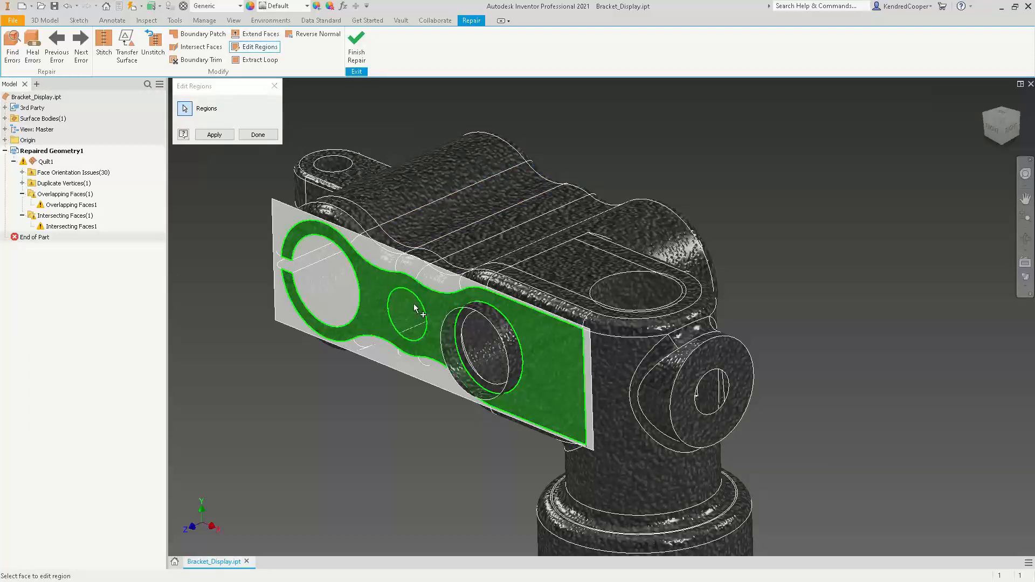
pyautogui.click(214, 135)
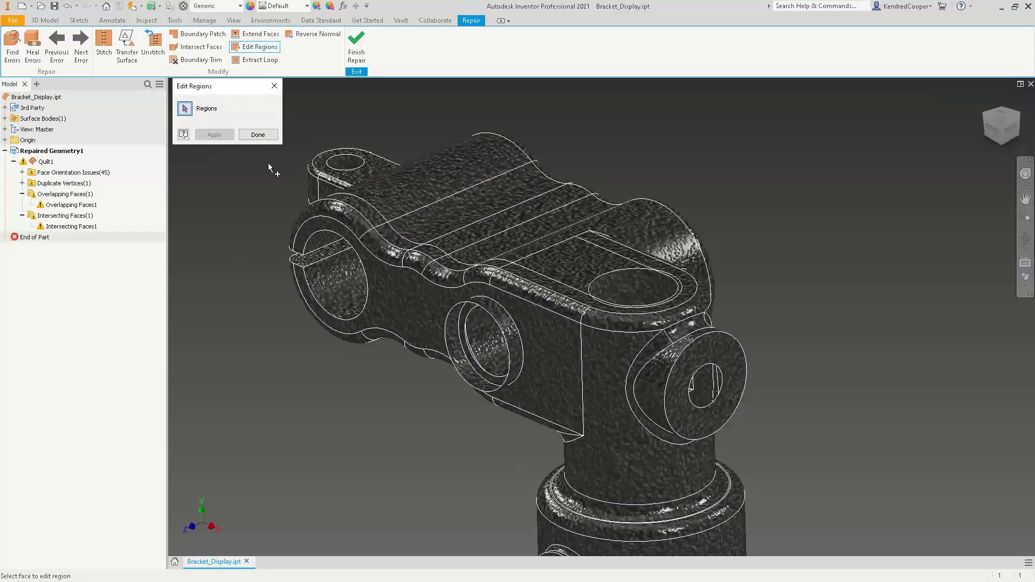
pyautogui.click(257, 134)
# - Delete the protruding cylindrical face and the ring-shaped face around the remaining round hole in the flat front face
pyautogui.scroll(5, 286, 332)
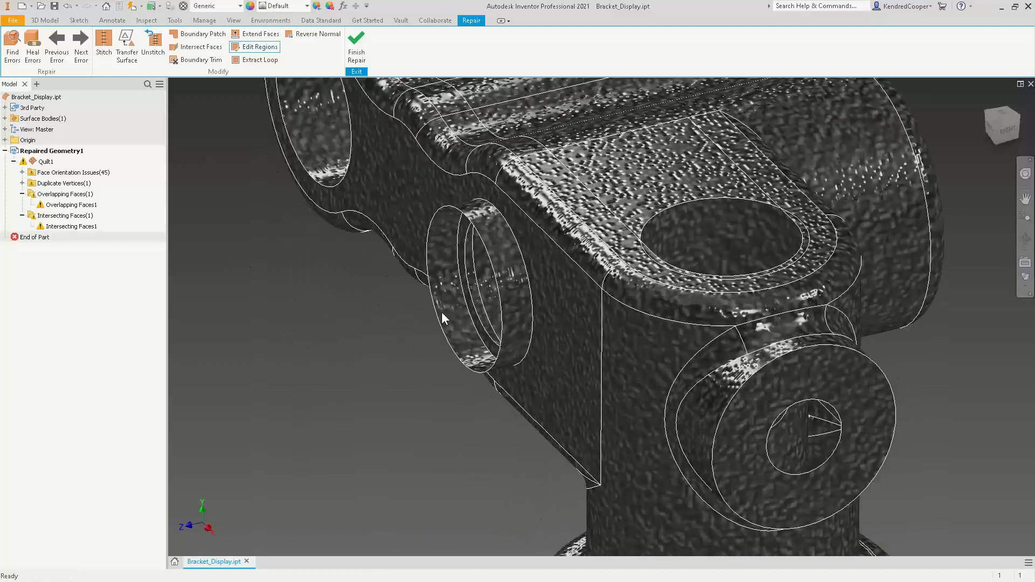
pyautogui.click(442, 312)
pyautogui.scroll(-3, 430, 367)
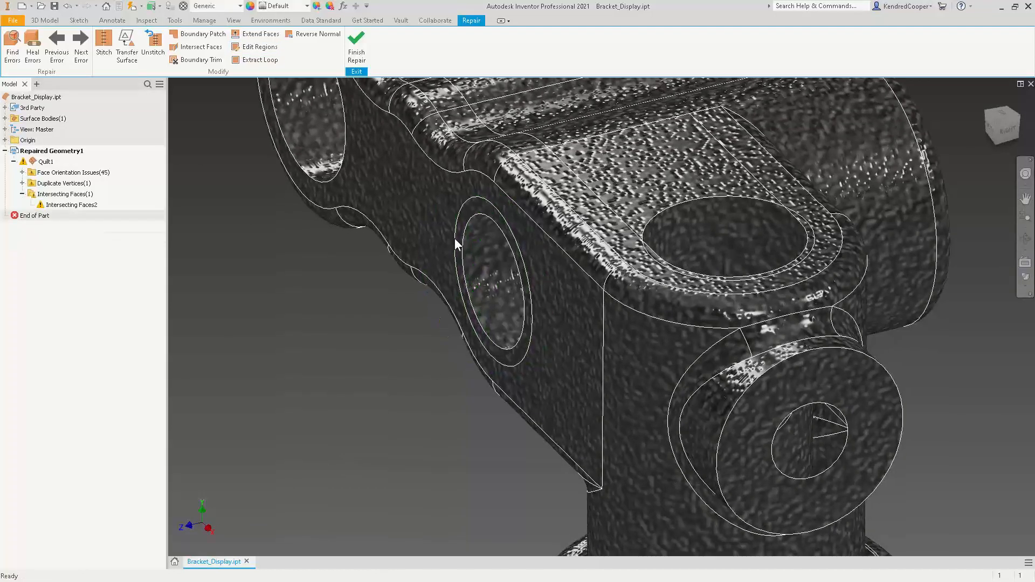
pyautogui.keyDown('shift'); pyautogui.moveTo(456, 235); pyautogui.dragTo(419, 257, button='middle'); pyautogui.keyUp('shift')
pyautogui.click(421, 259)
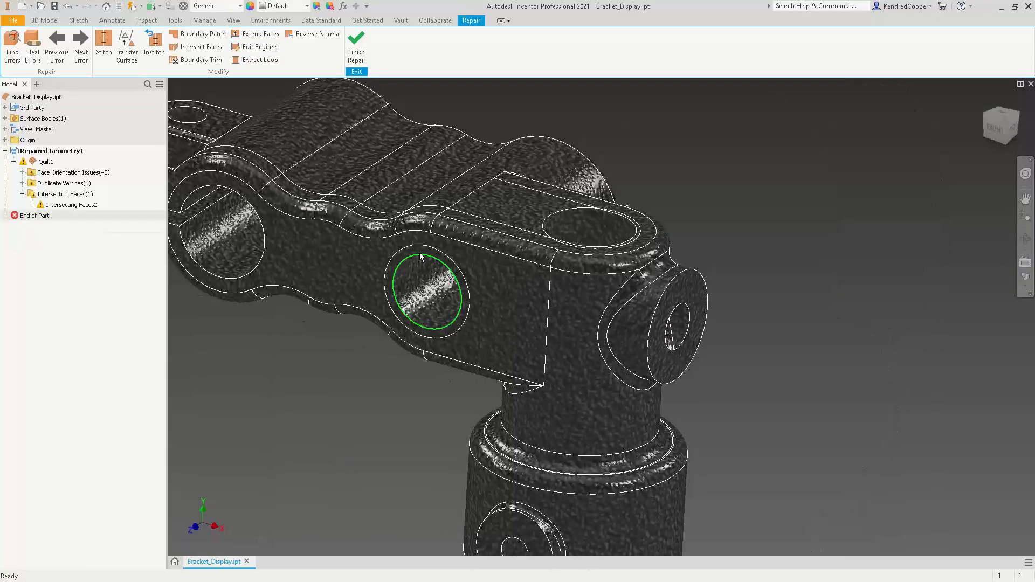
pyautogui.scroll(3, 340, 283)
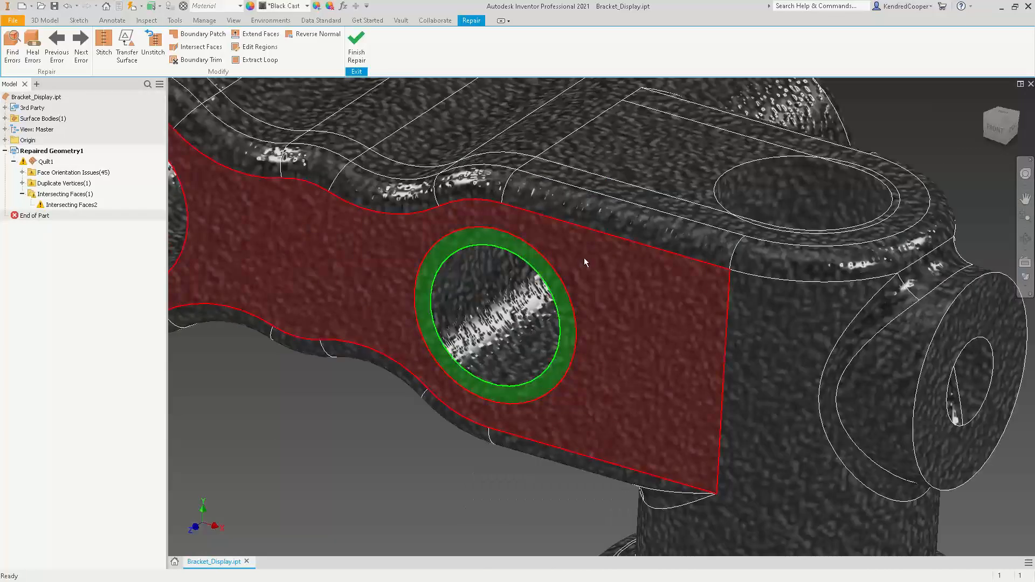
pyautogui.press('Delete')
pyautogui.scroll(-3, 307, 412)
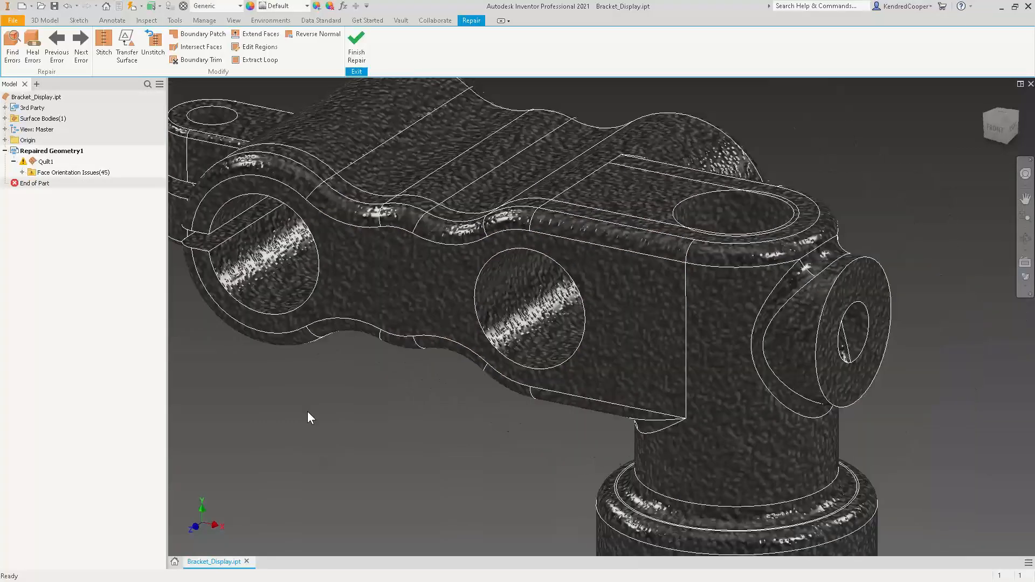
# - Examine the remaining Face Orientation Issues entries, highlight their faces on the bracket and check the commands available for the group
pyautogui.scroll(-3, 308, 412)
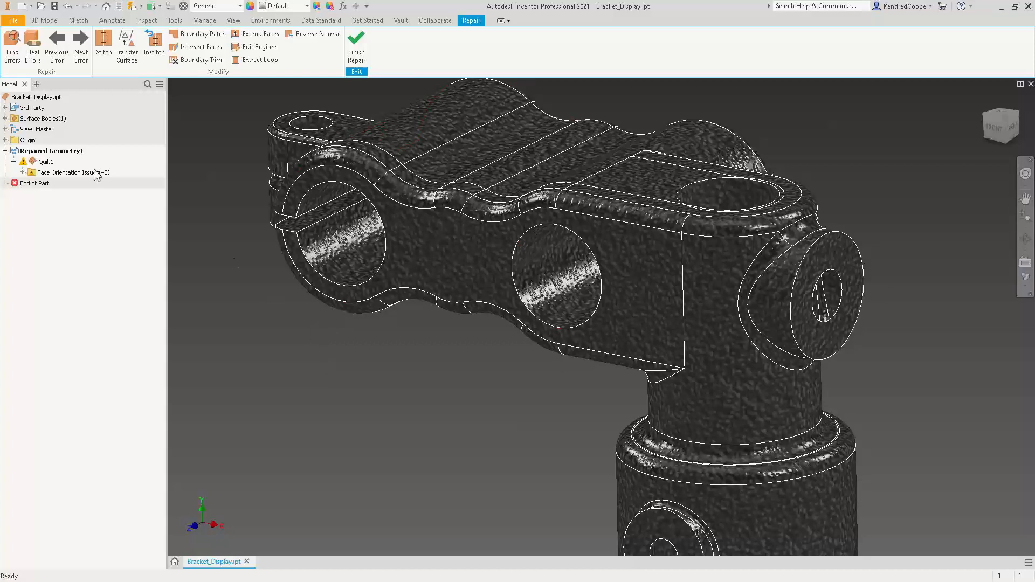
pyautogui.click(22, 172)
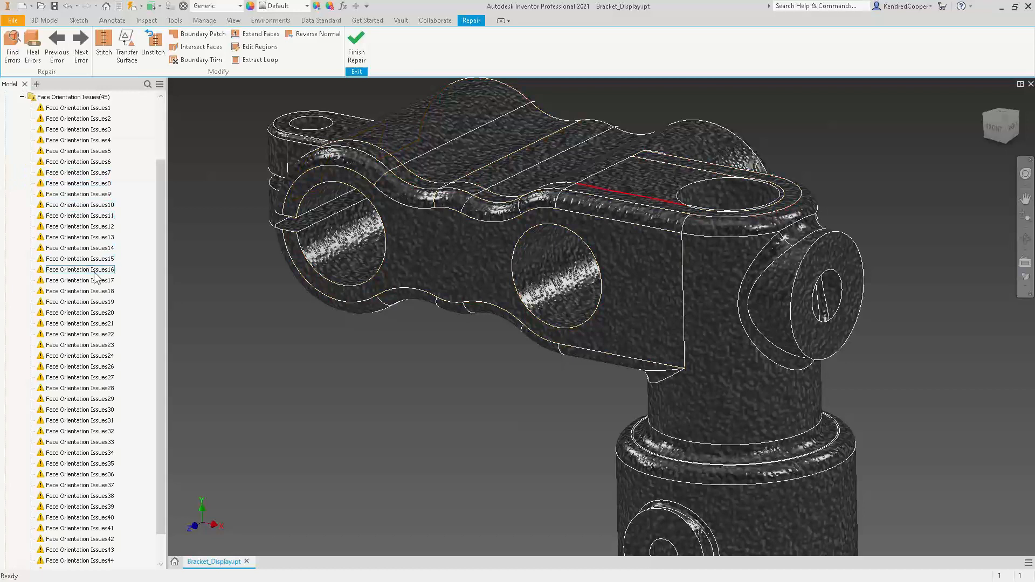
pyautogui.click(69, 96)
pyautogui.click(22, 97)
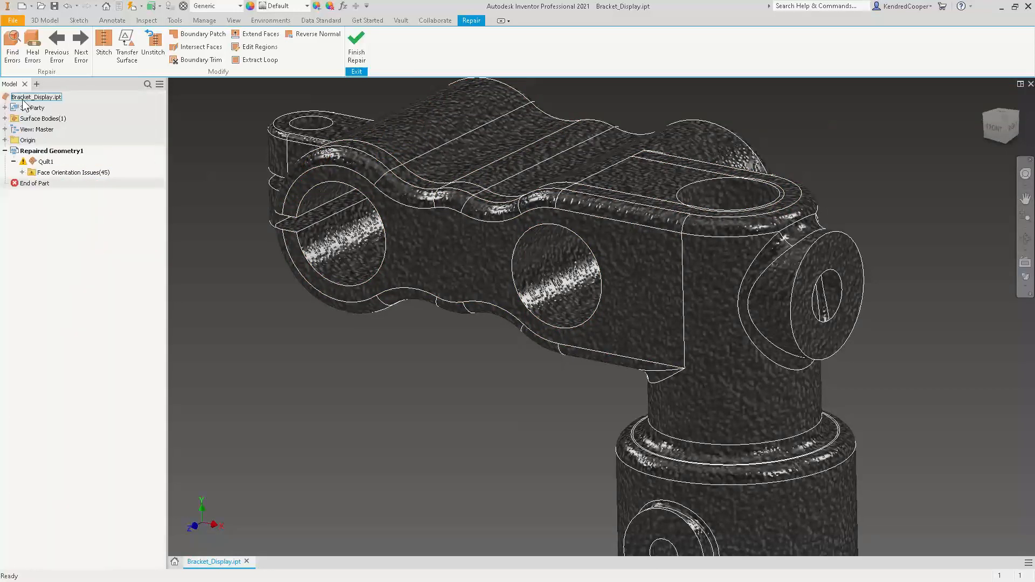
pyautogui.click(277, 340)
pyautogui.click(56, 173)
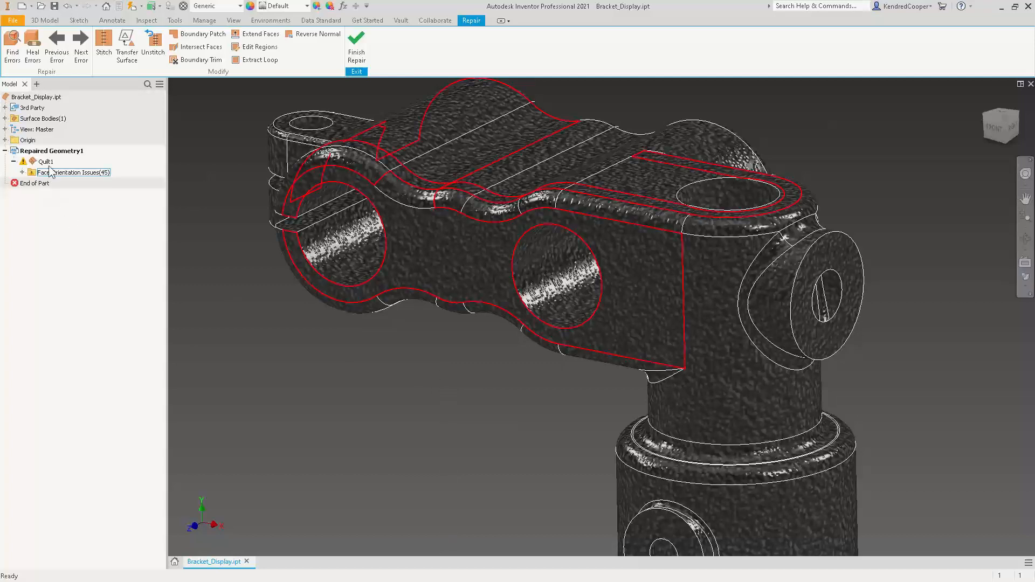
pyautogui.rightClick(55, 173)
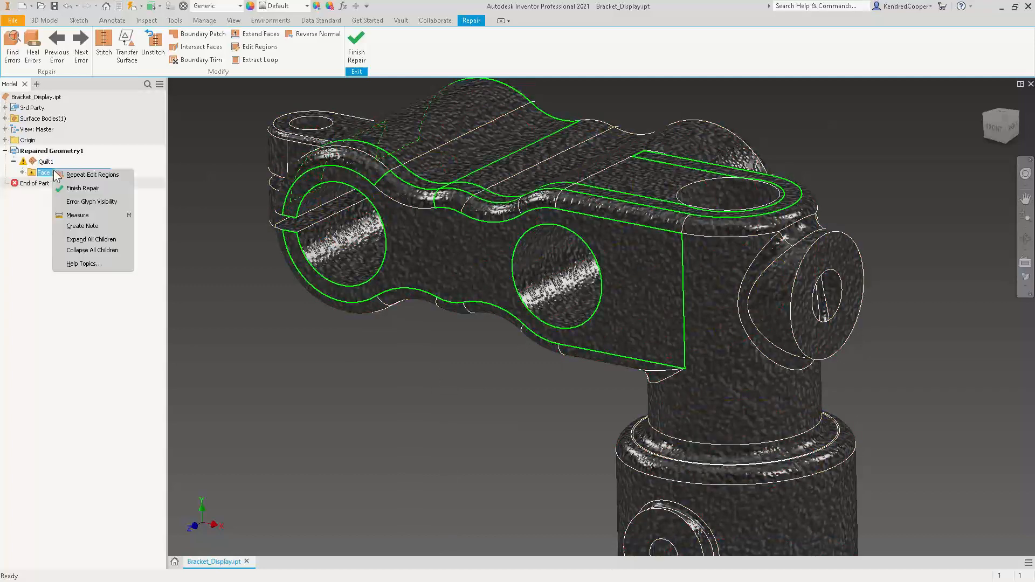
pyautogui.click(295, 352)
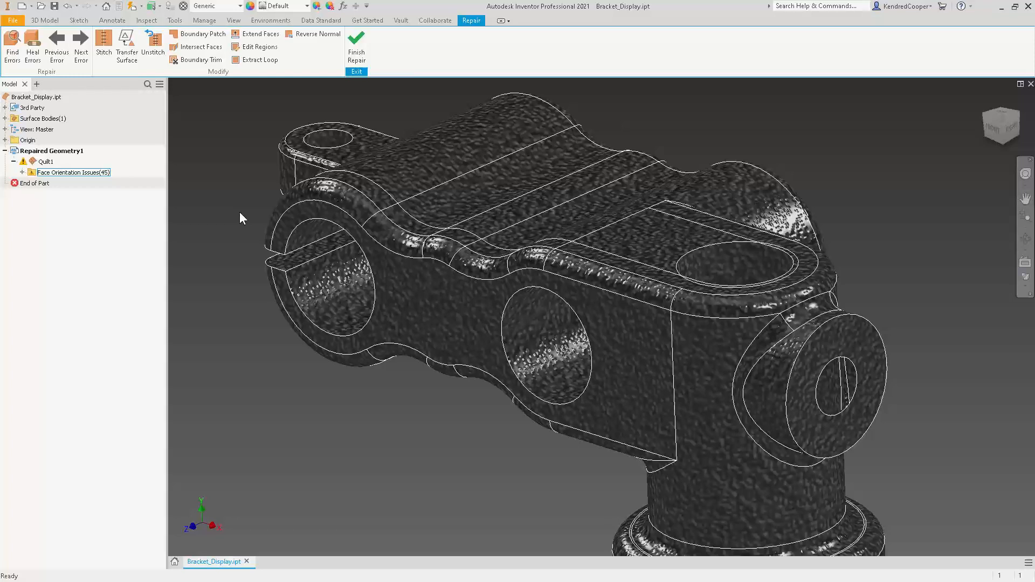
pyautogui.press('Escape')
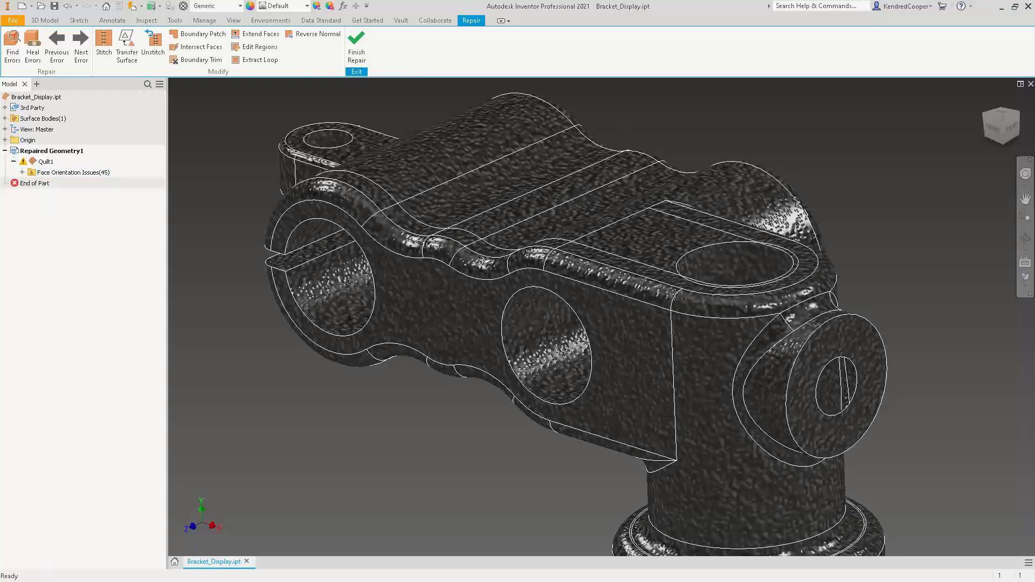